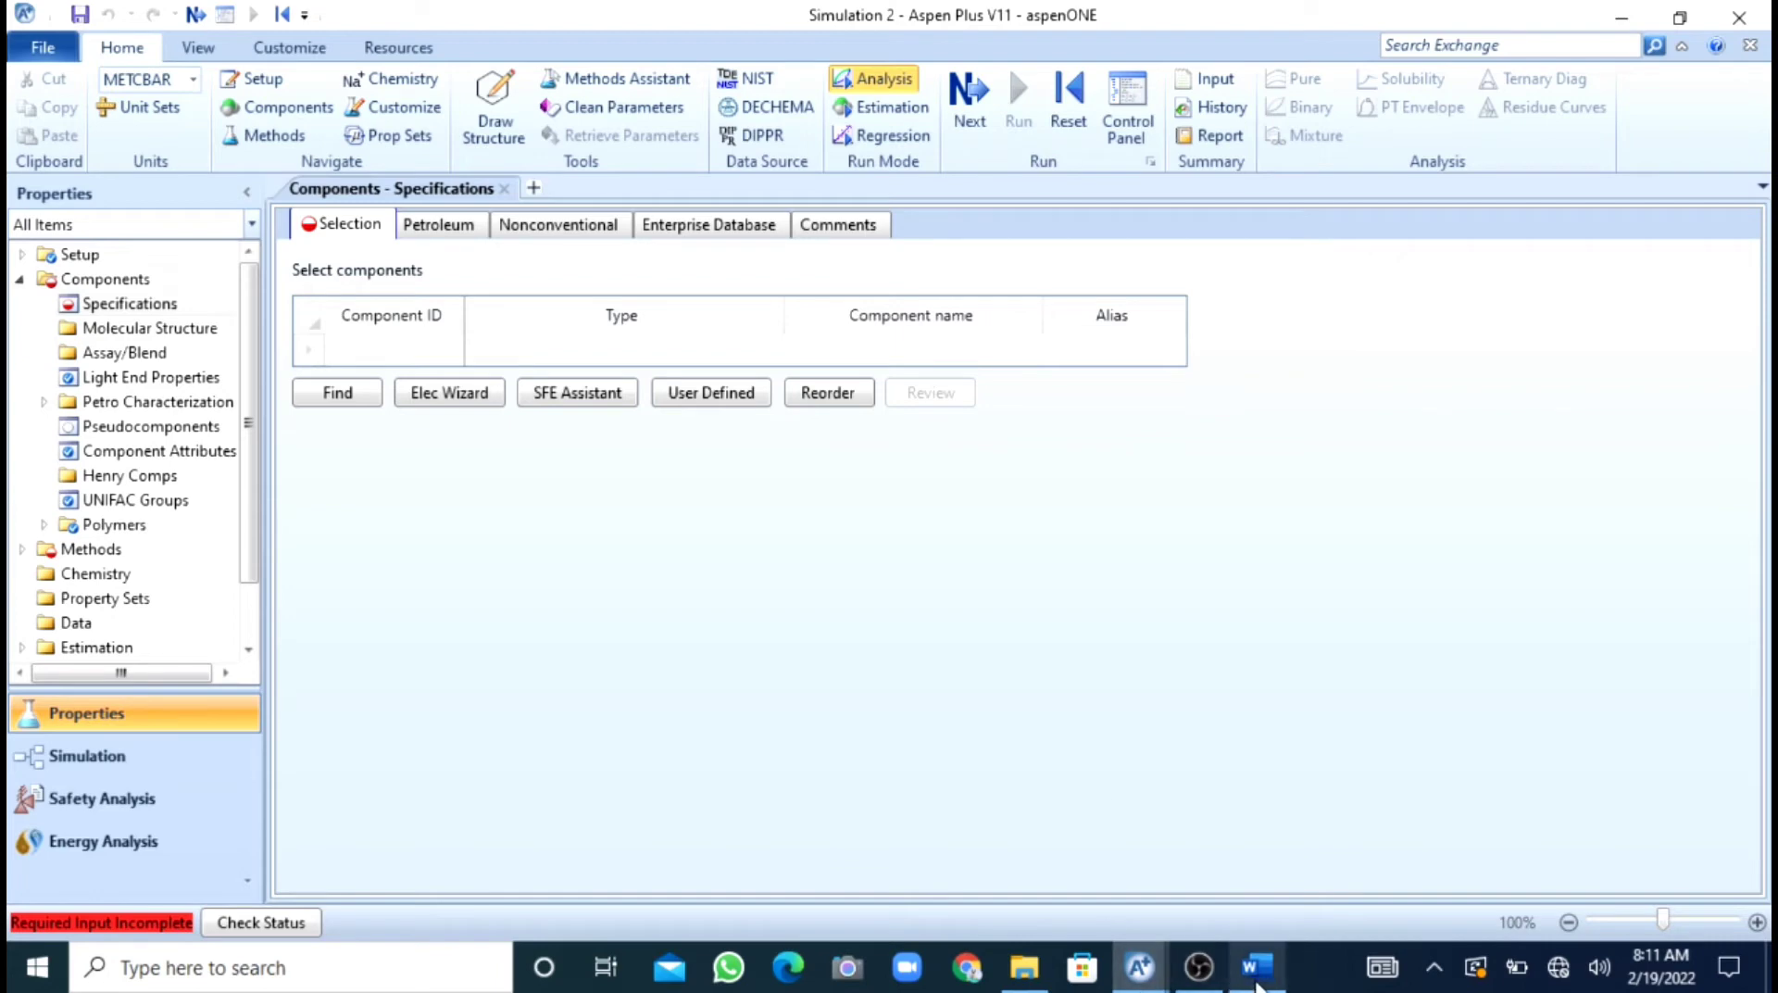
Read the sulphuric acid cooler problem statement in the Word document, and return to the Aspen Plus simulation.
mouse_move(1256, 967)
click(1165, 774)
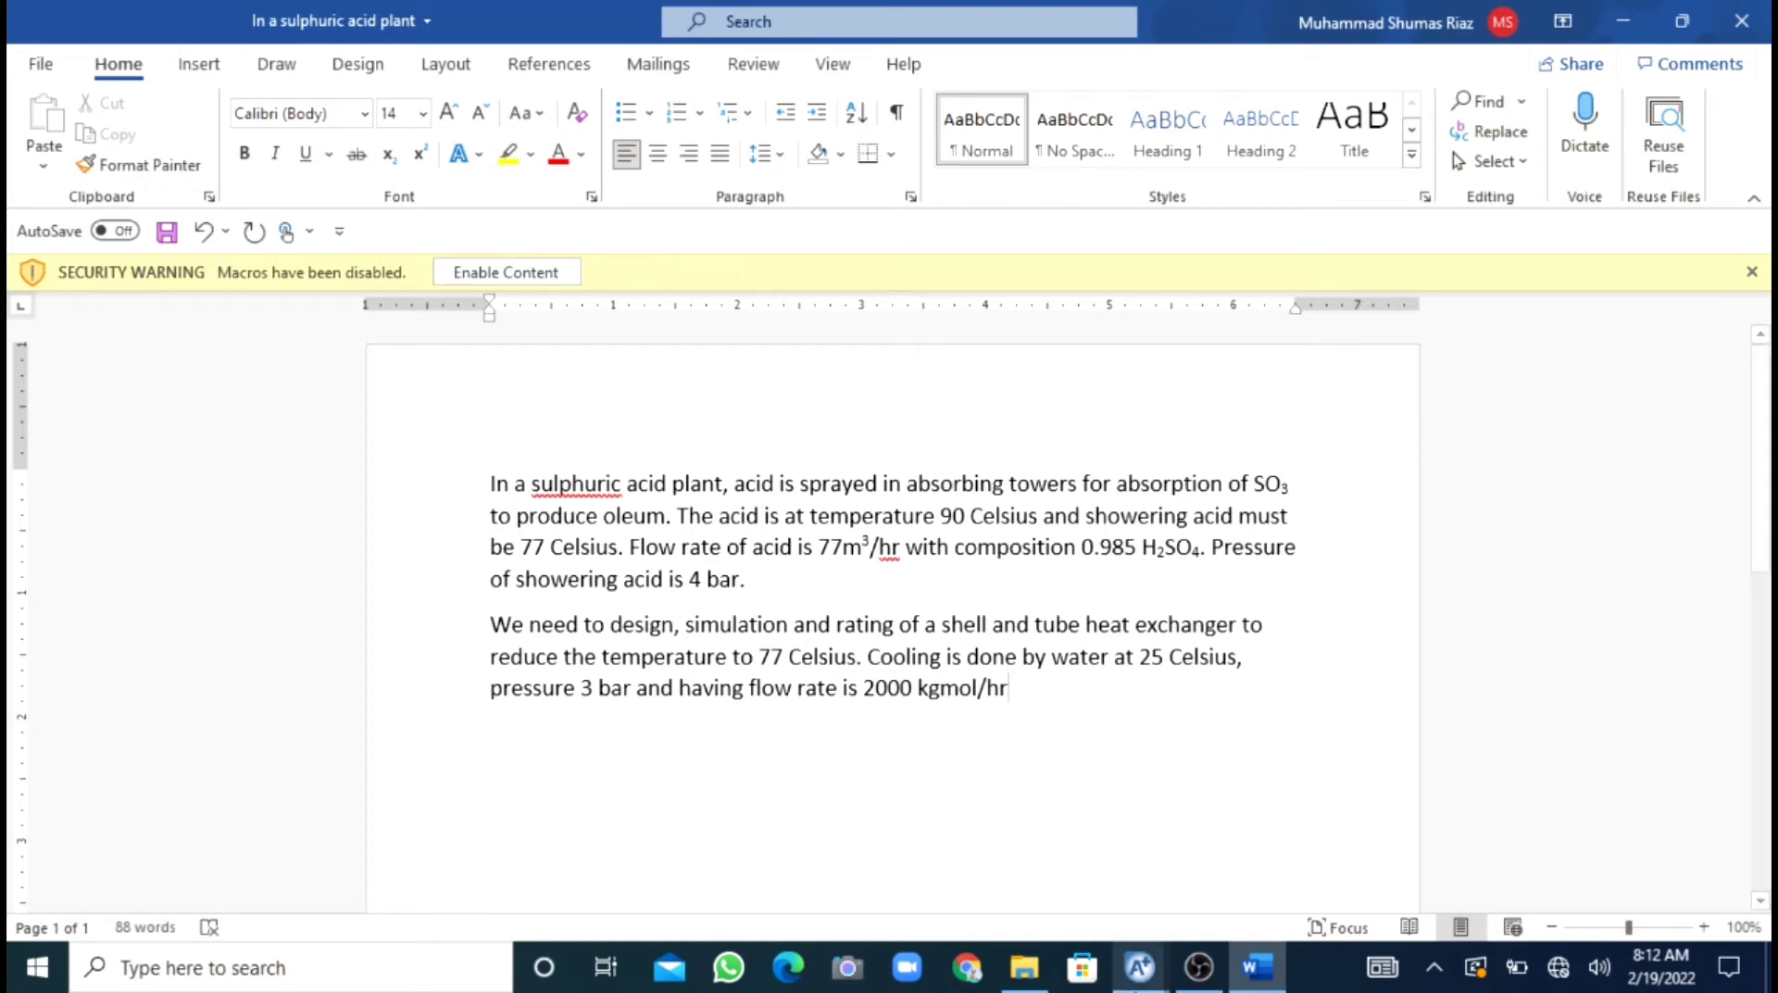
mouse_move(1139, 968)
click(1255, 853)
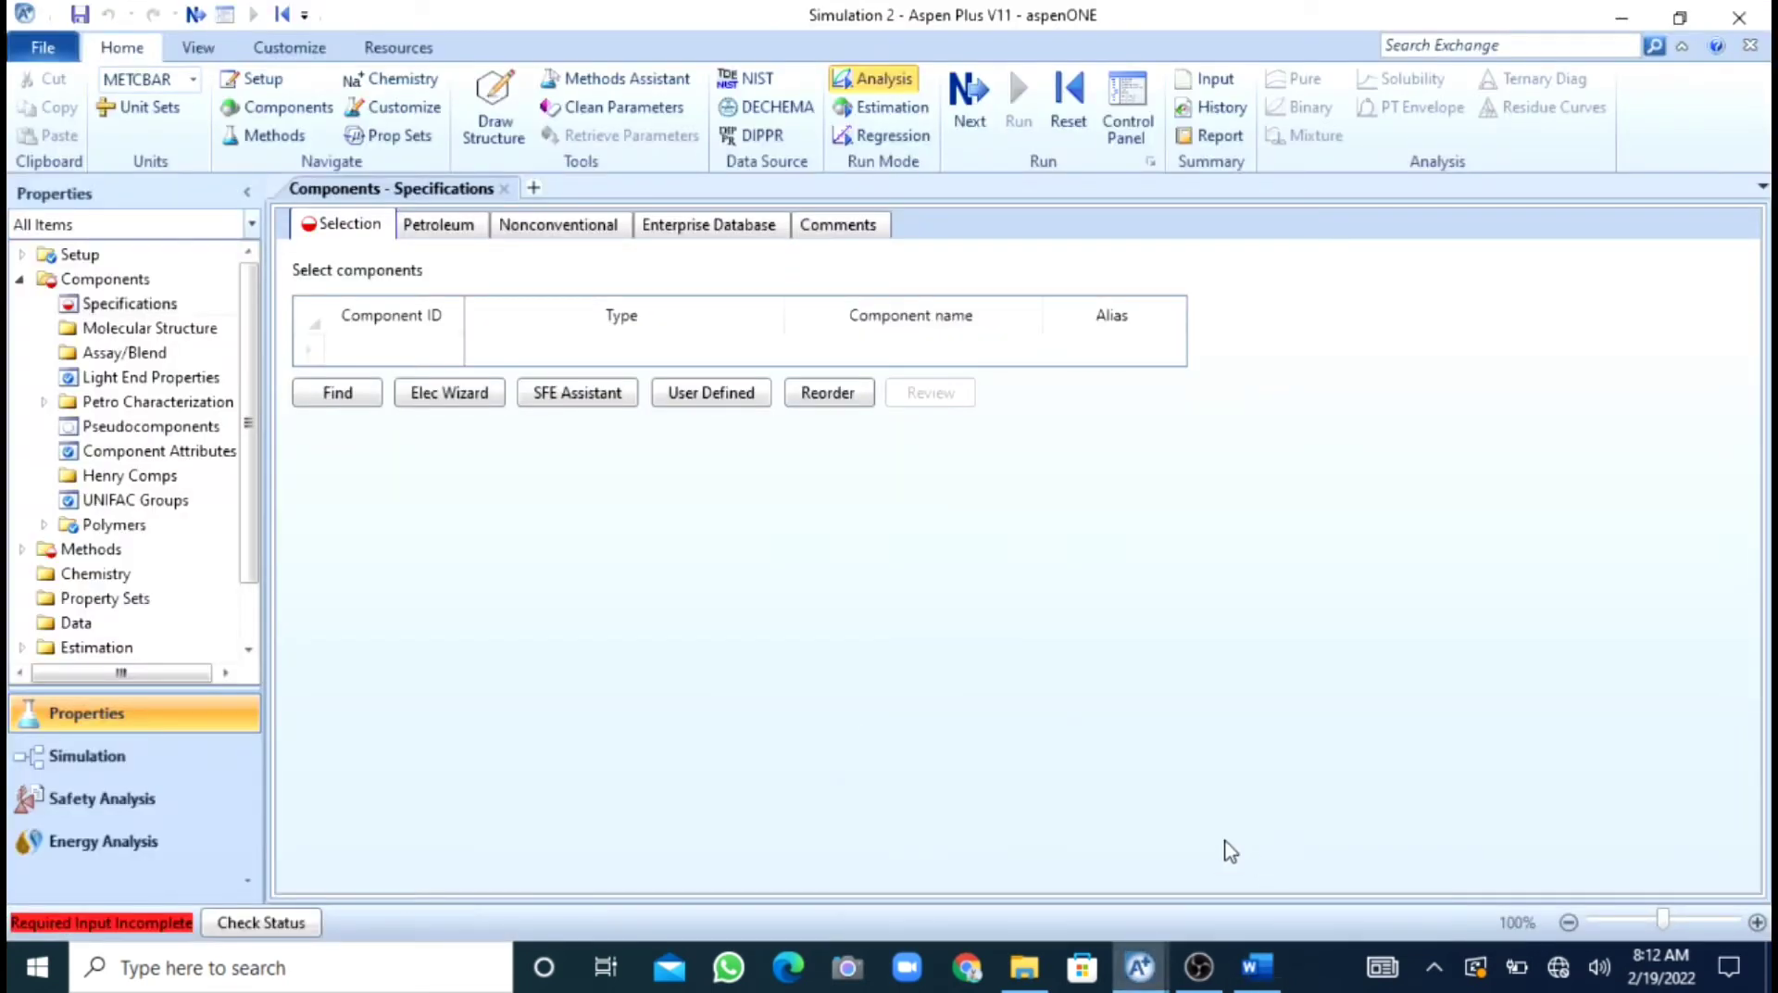
Add H2SO4 and WATER to the component list.
click(374, 358)
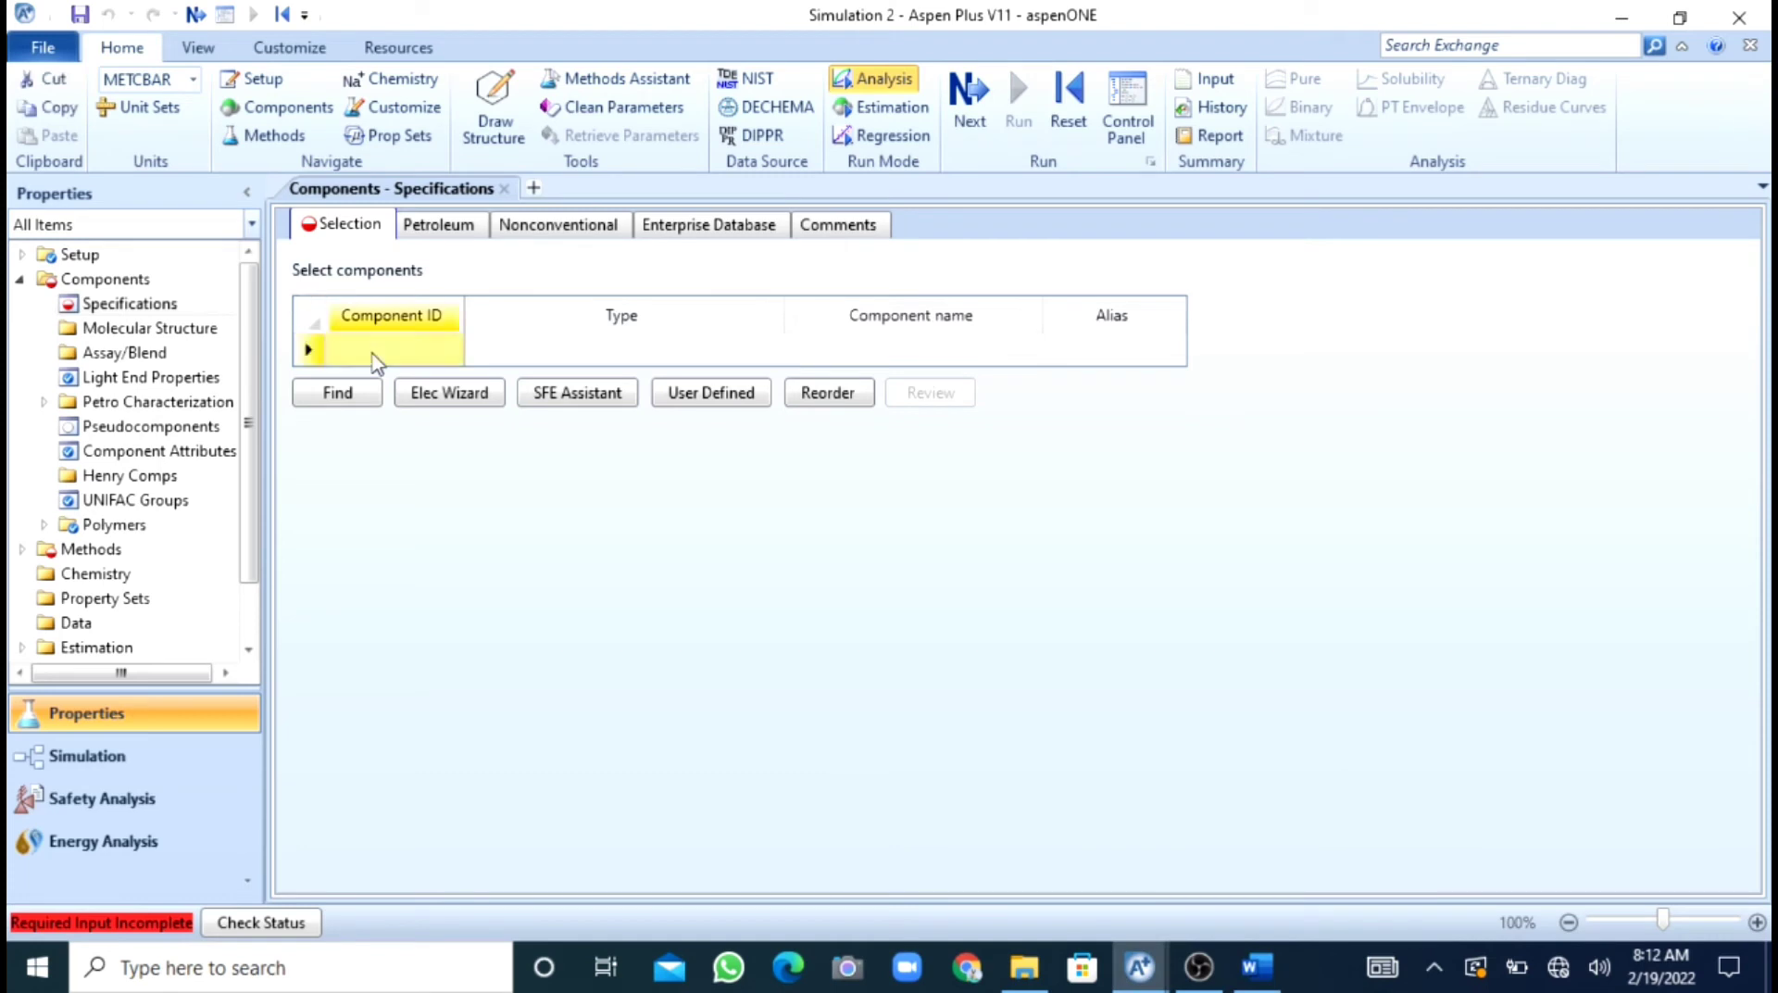
text(H2SO)
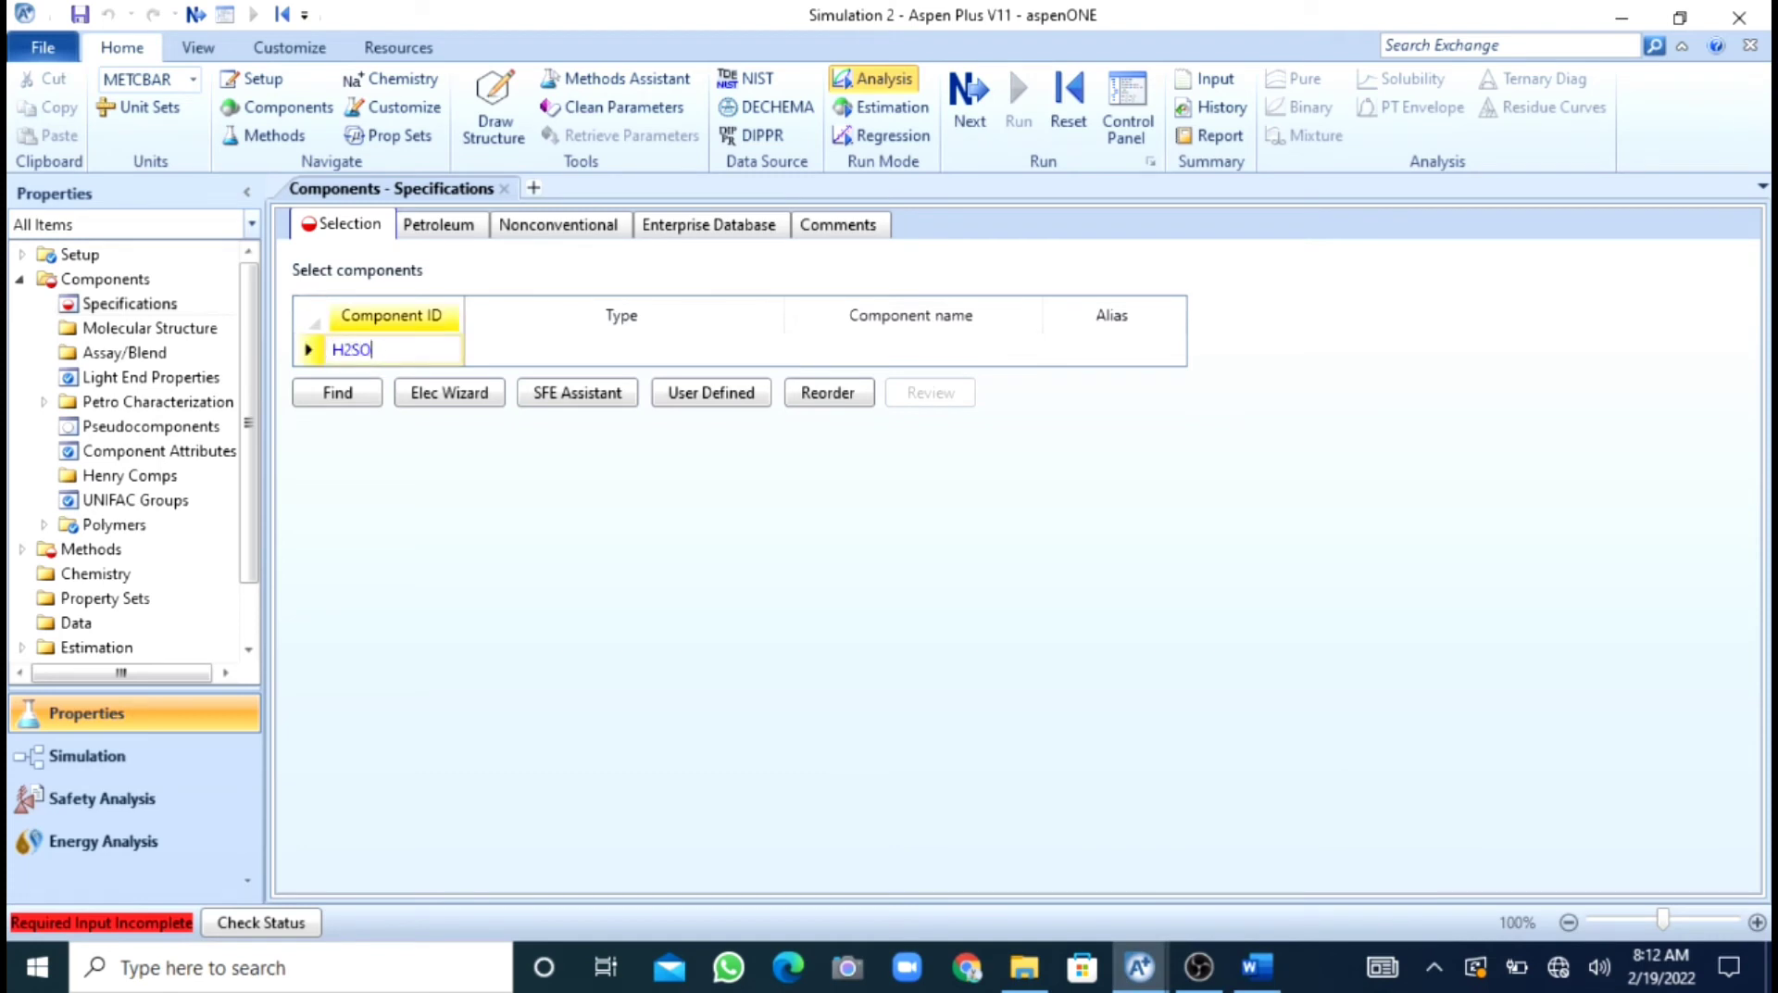
text(4)
key(Return)
text(W)
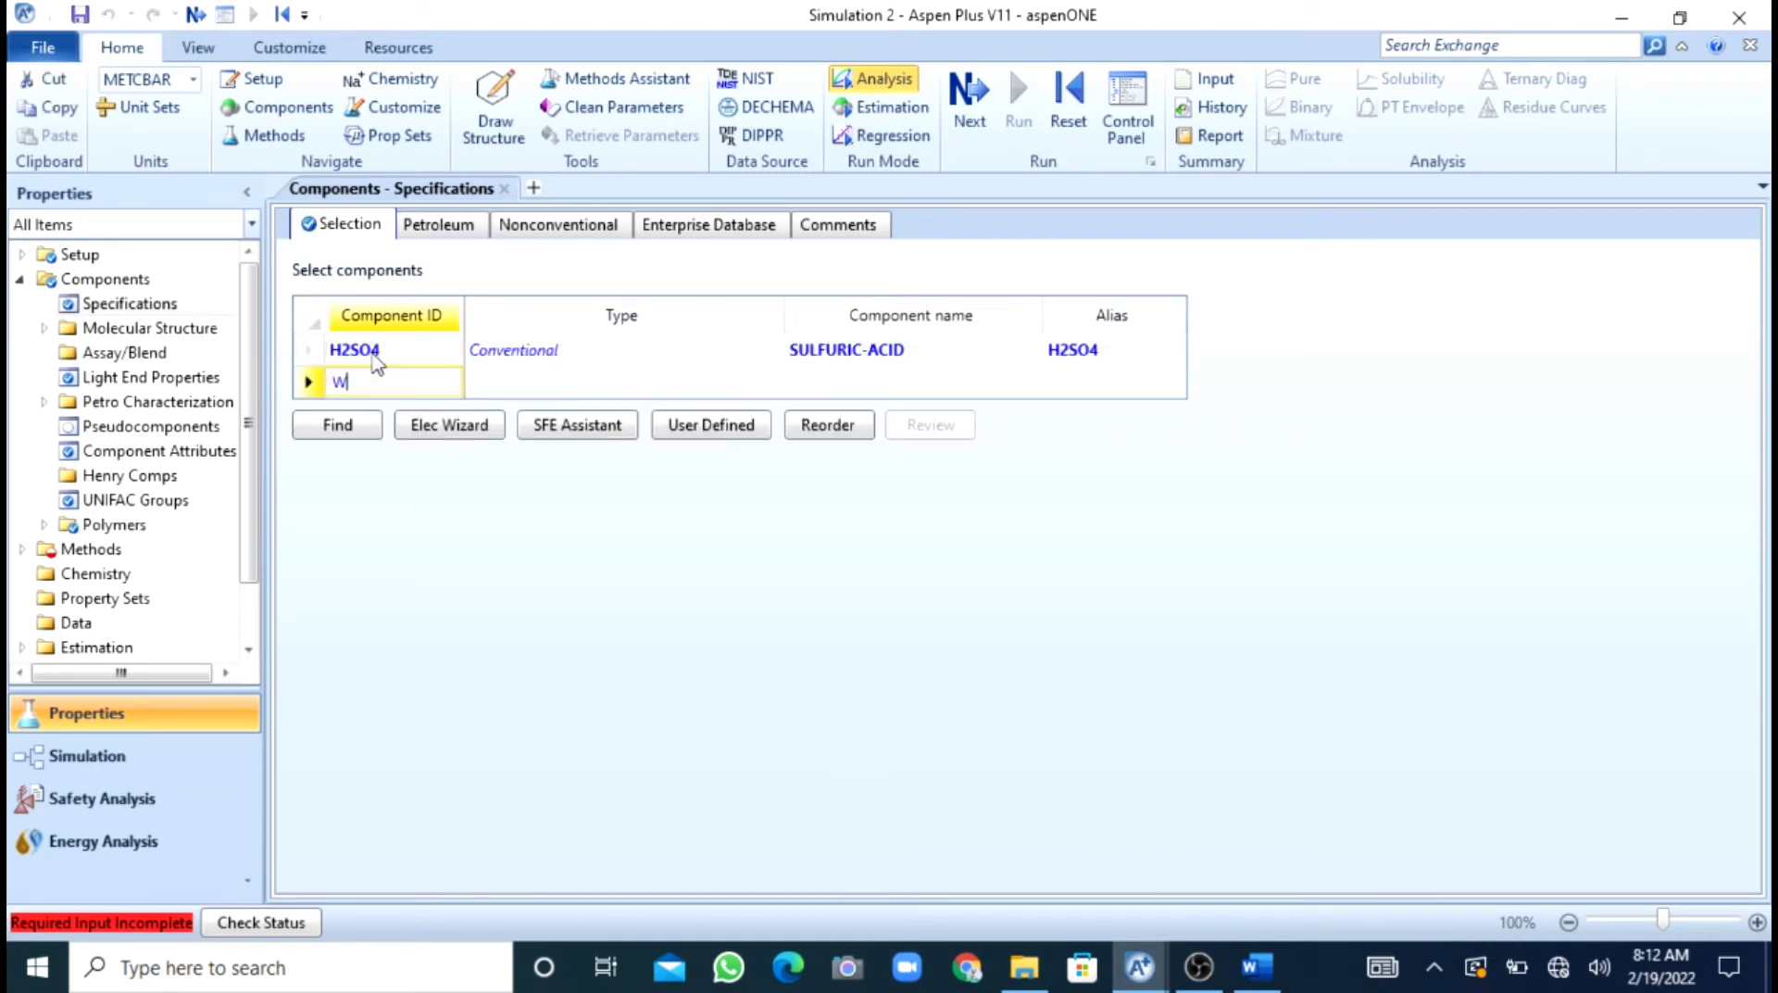
text(ATER)
key(Return)
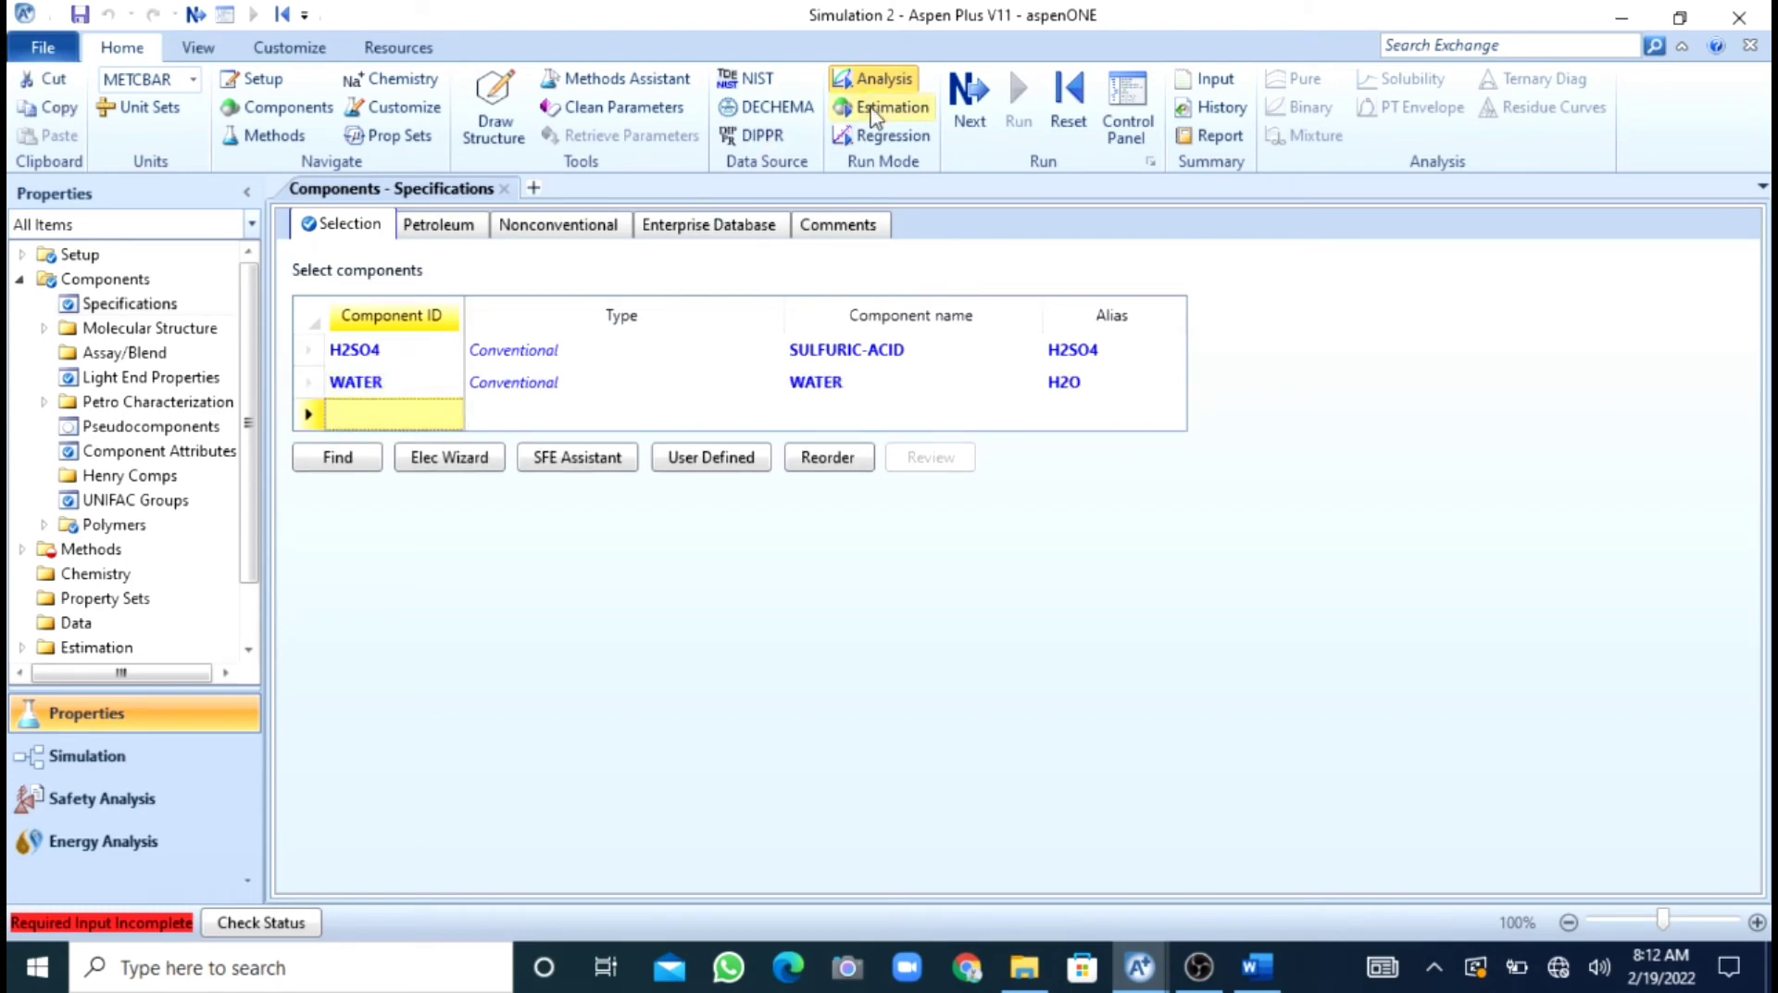
Choose IDEAL as the base property method and run the property analysis.
click(967, 118)
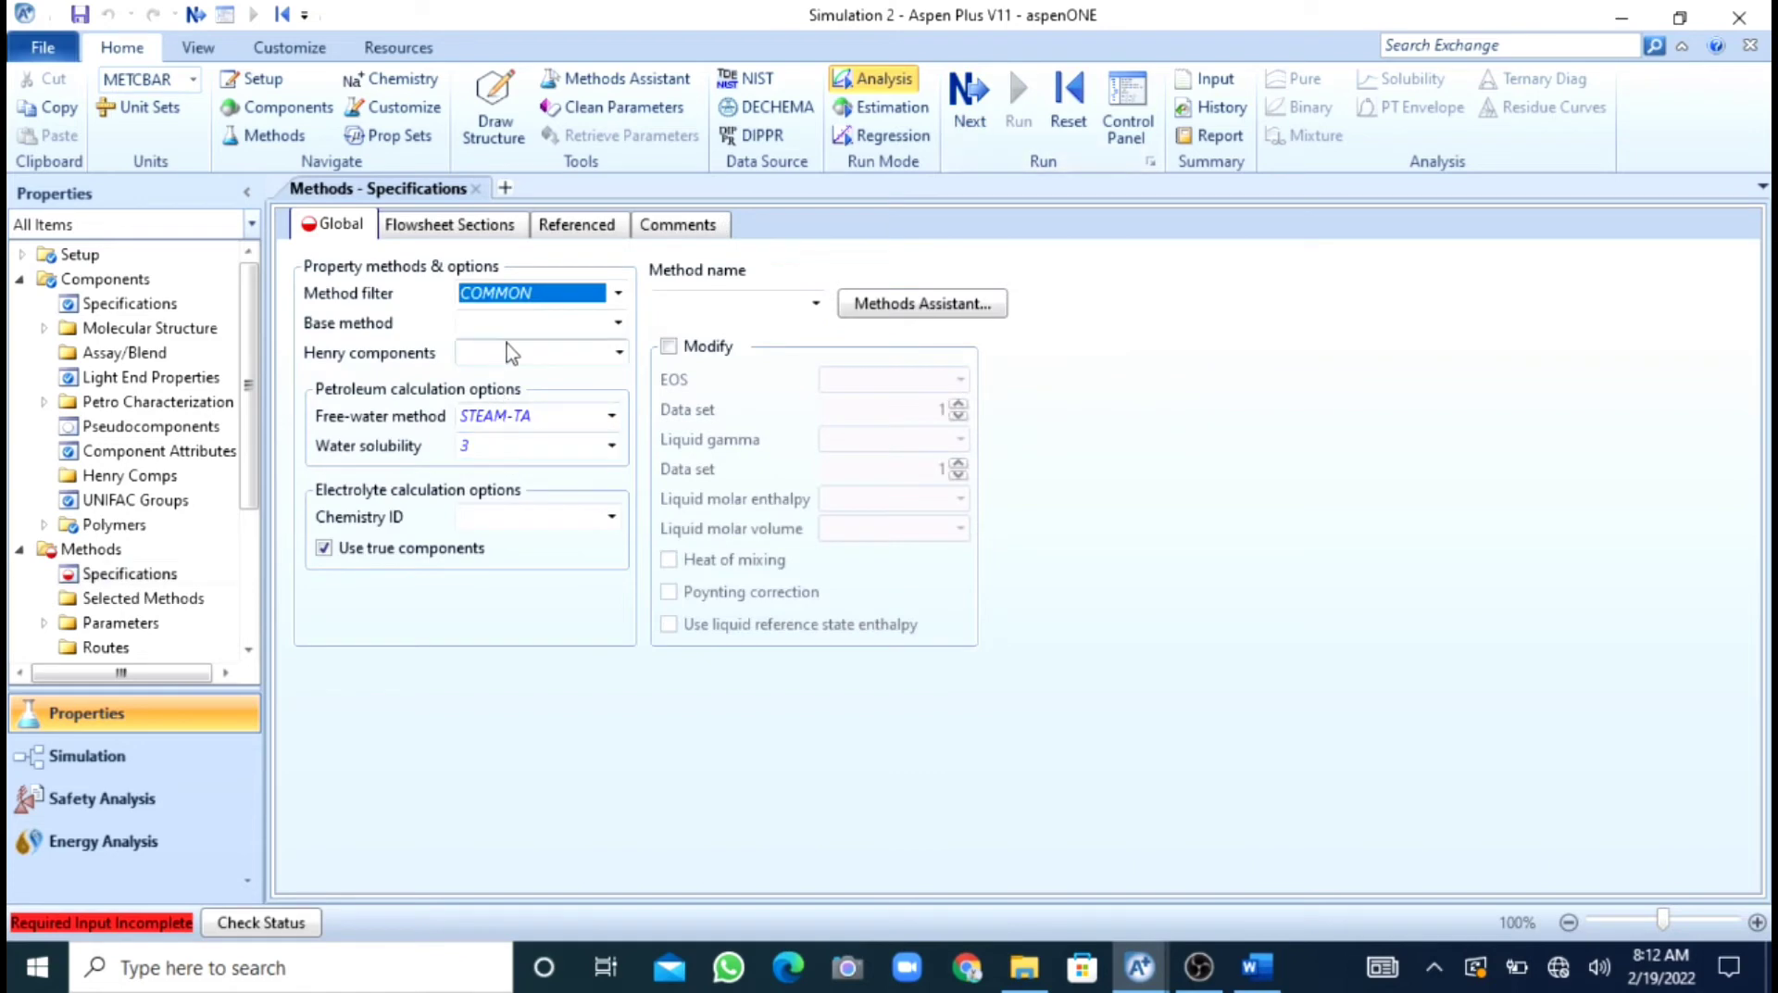
click(619, 324)
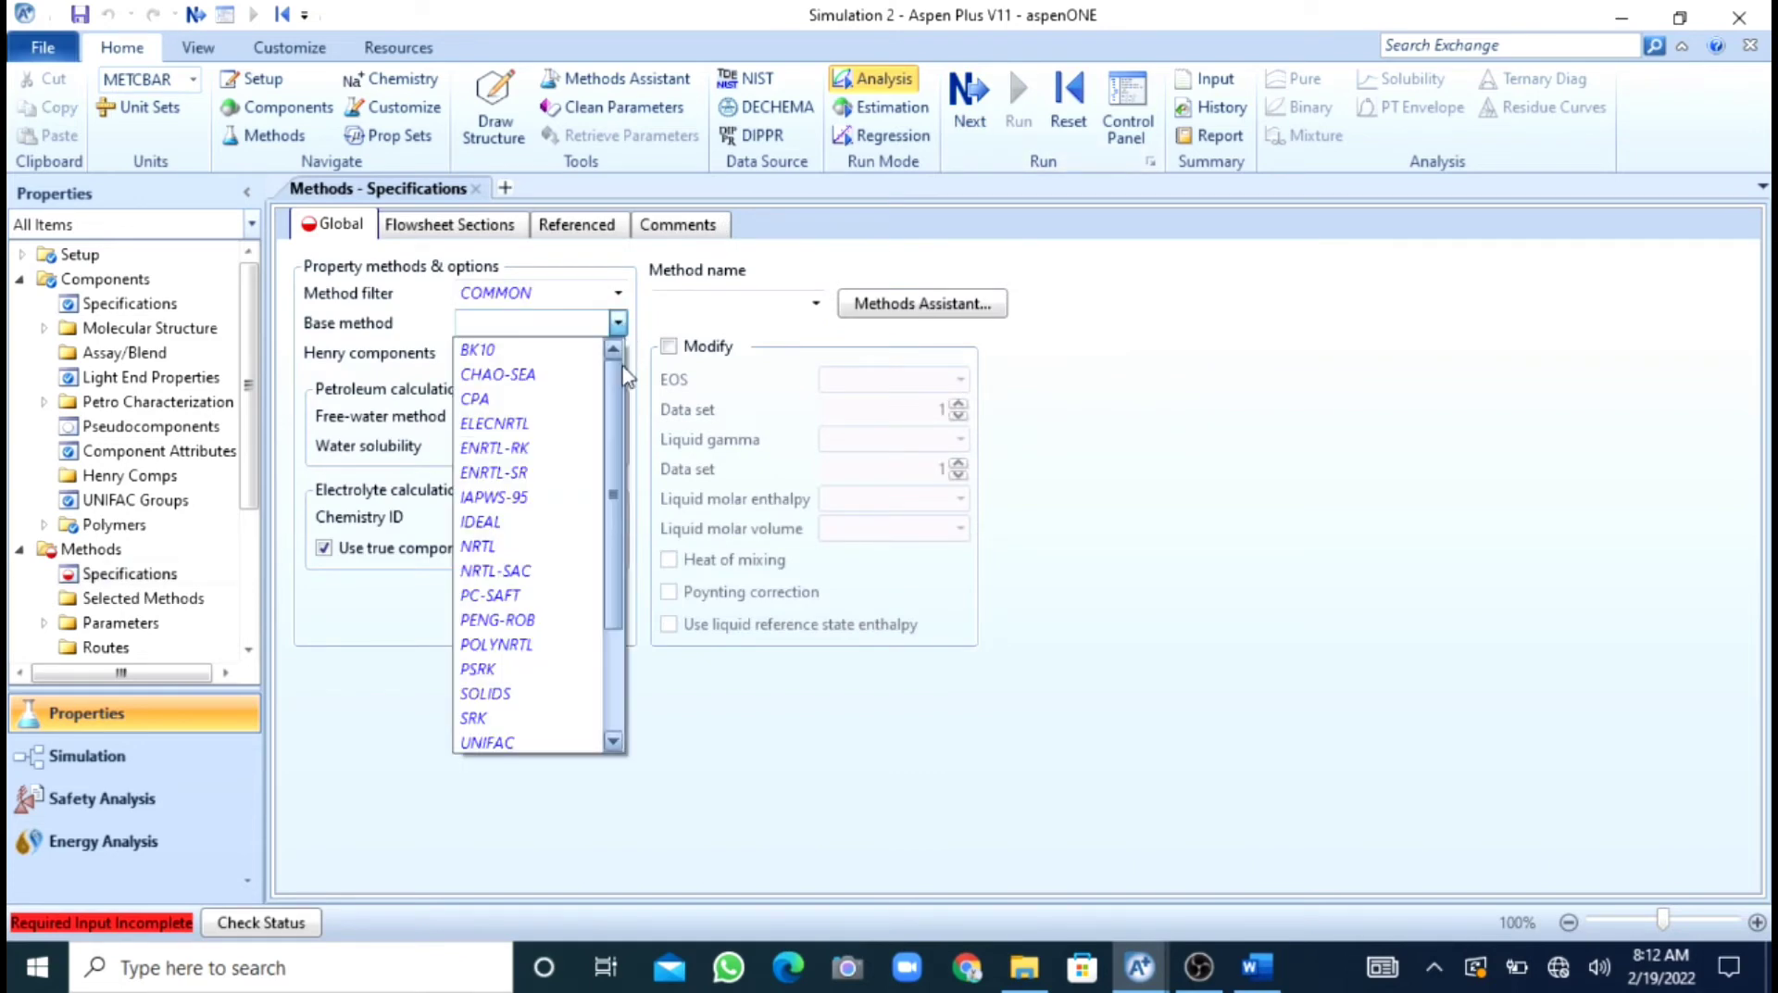
scroll(611, 398, down, 1)
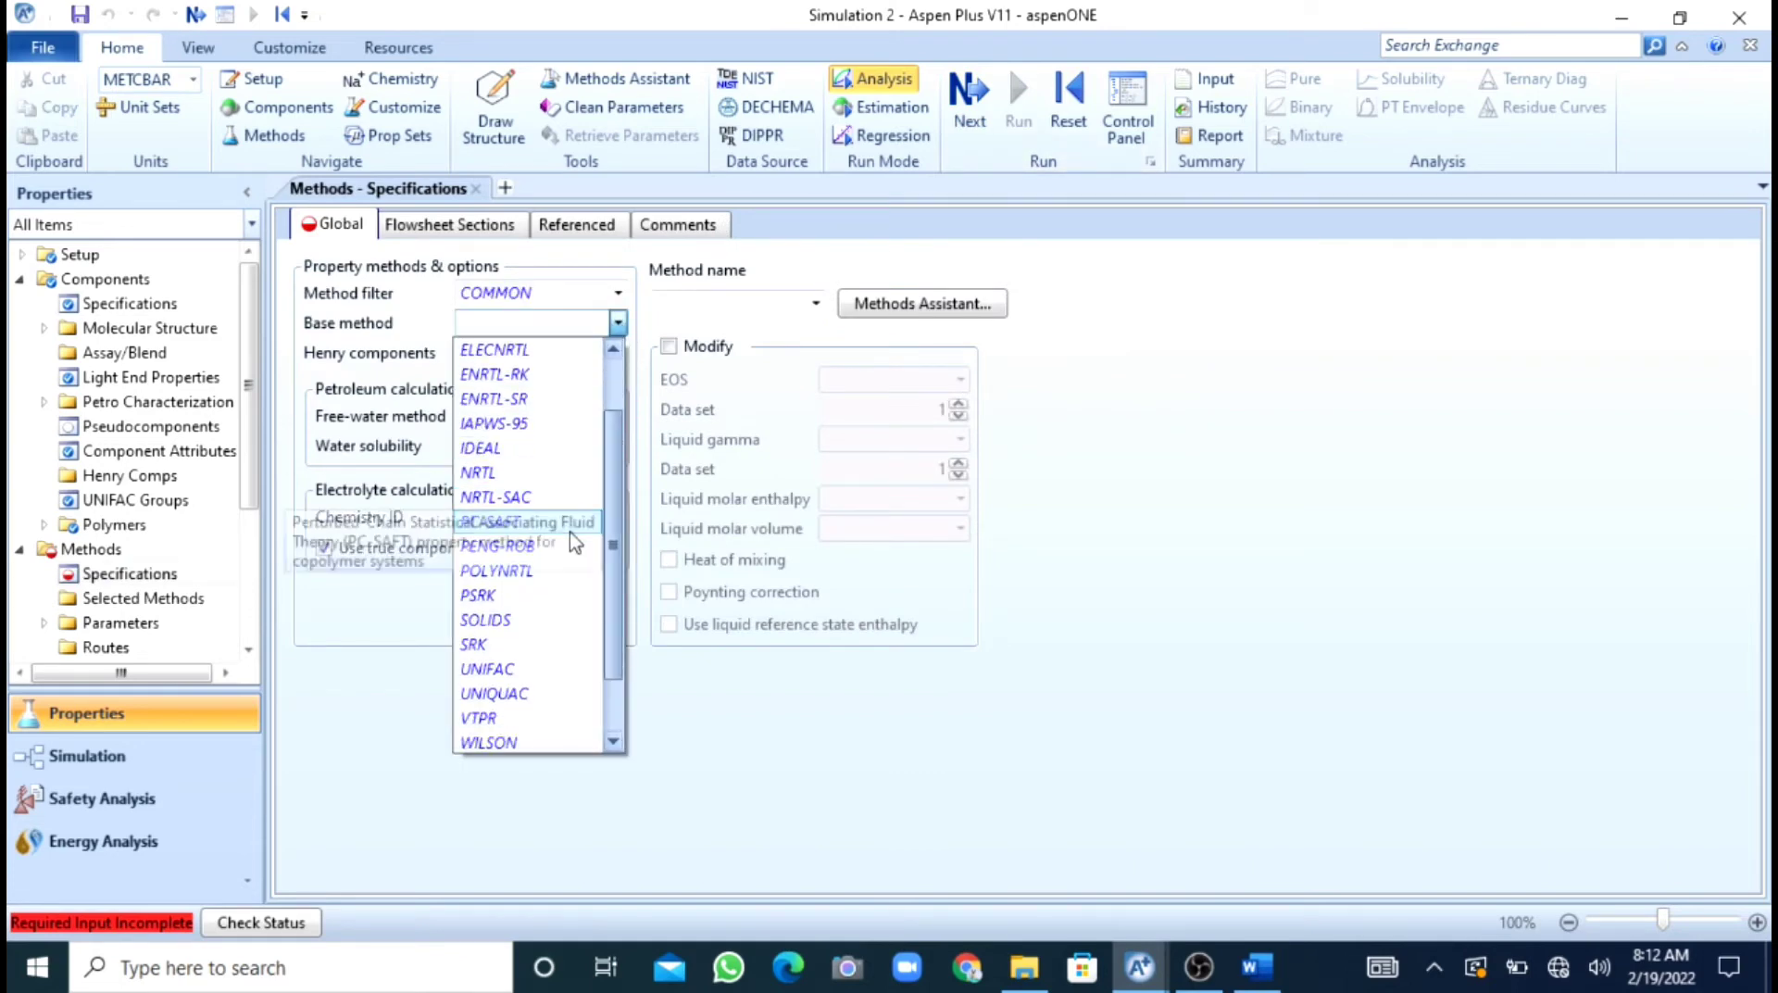
click(508, 448)
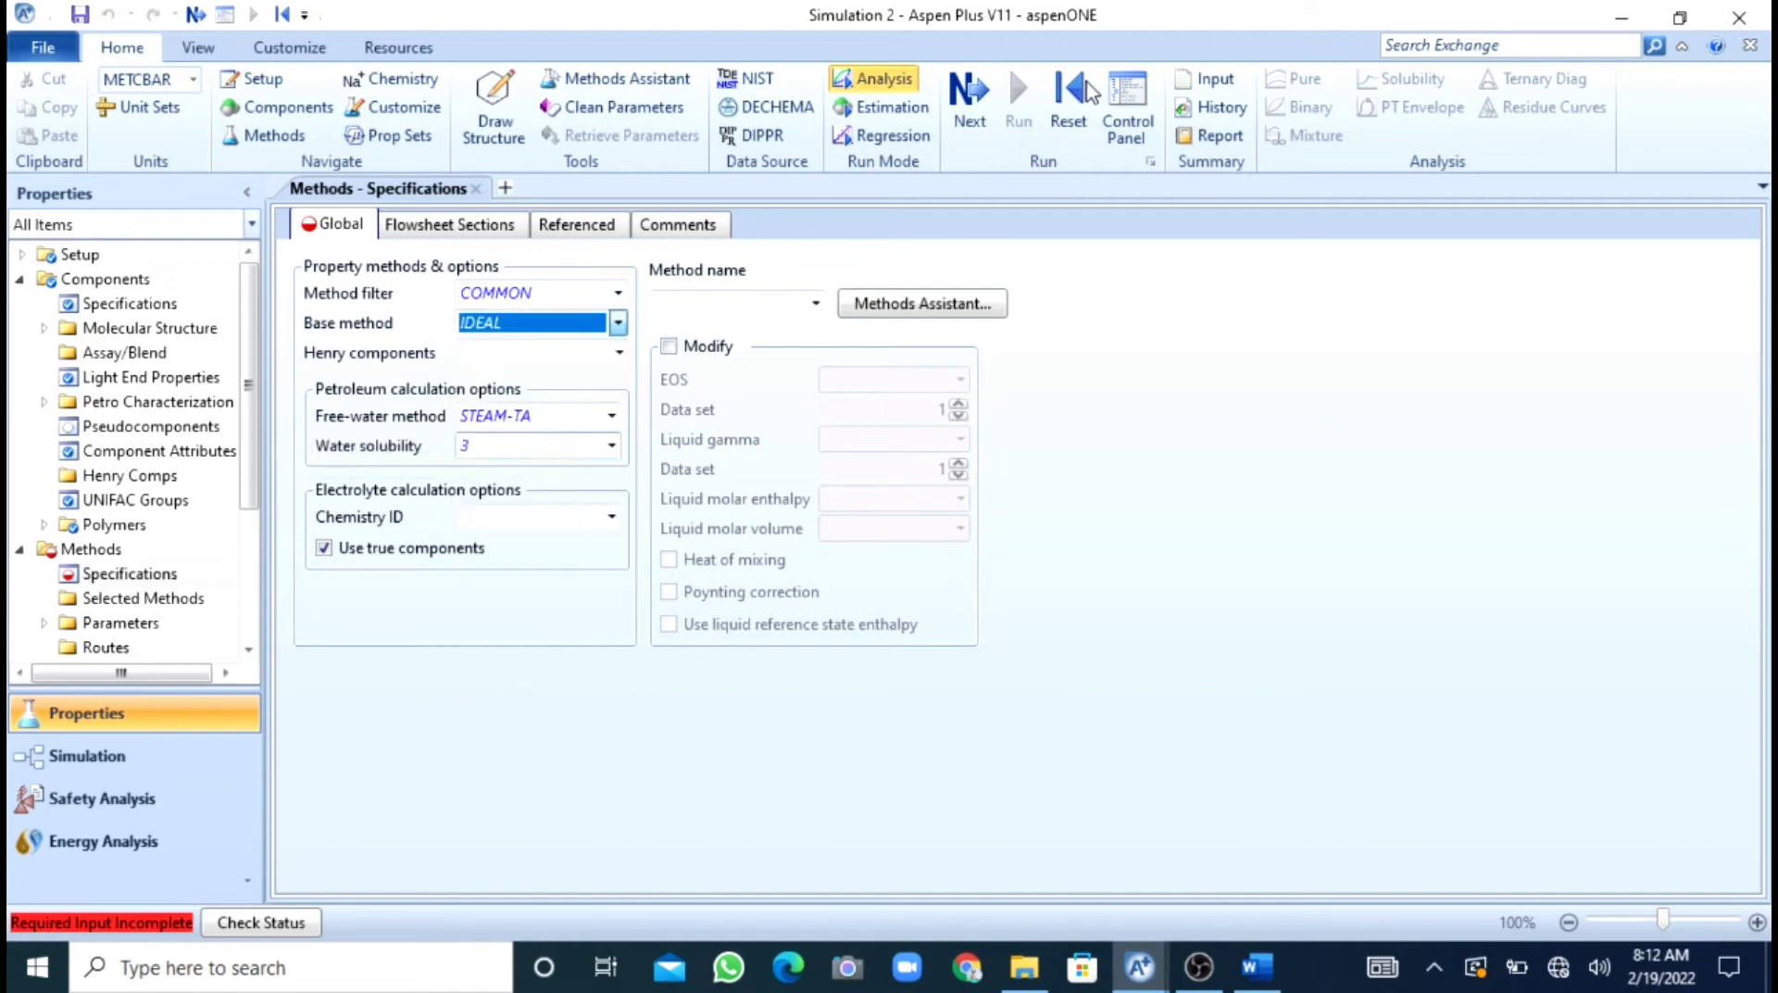
click(1018, 90)
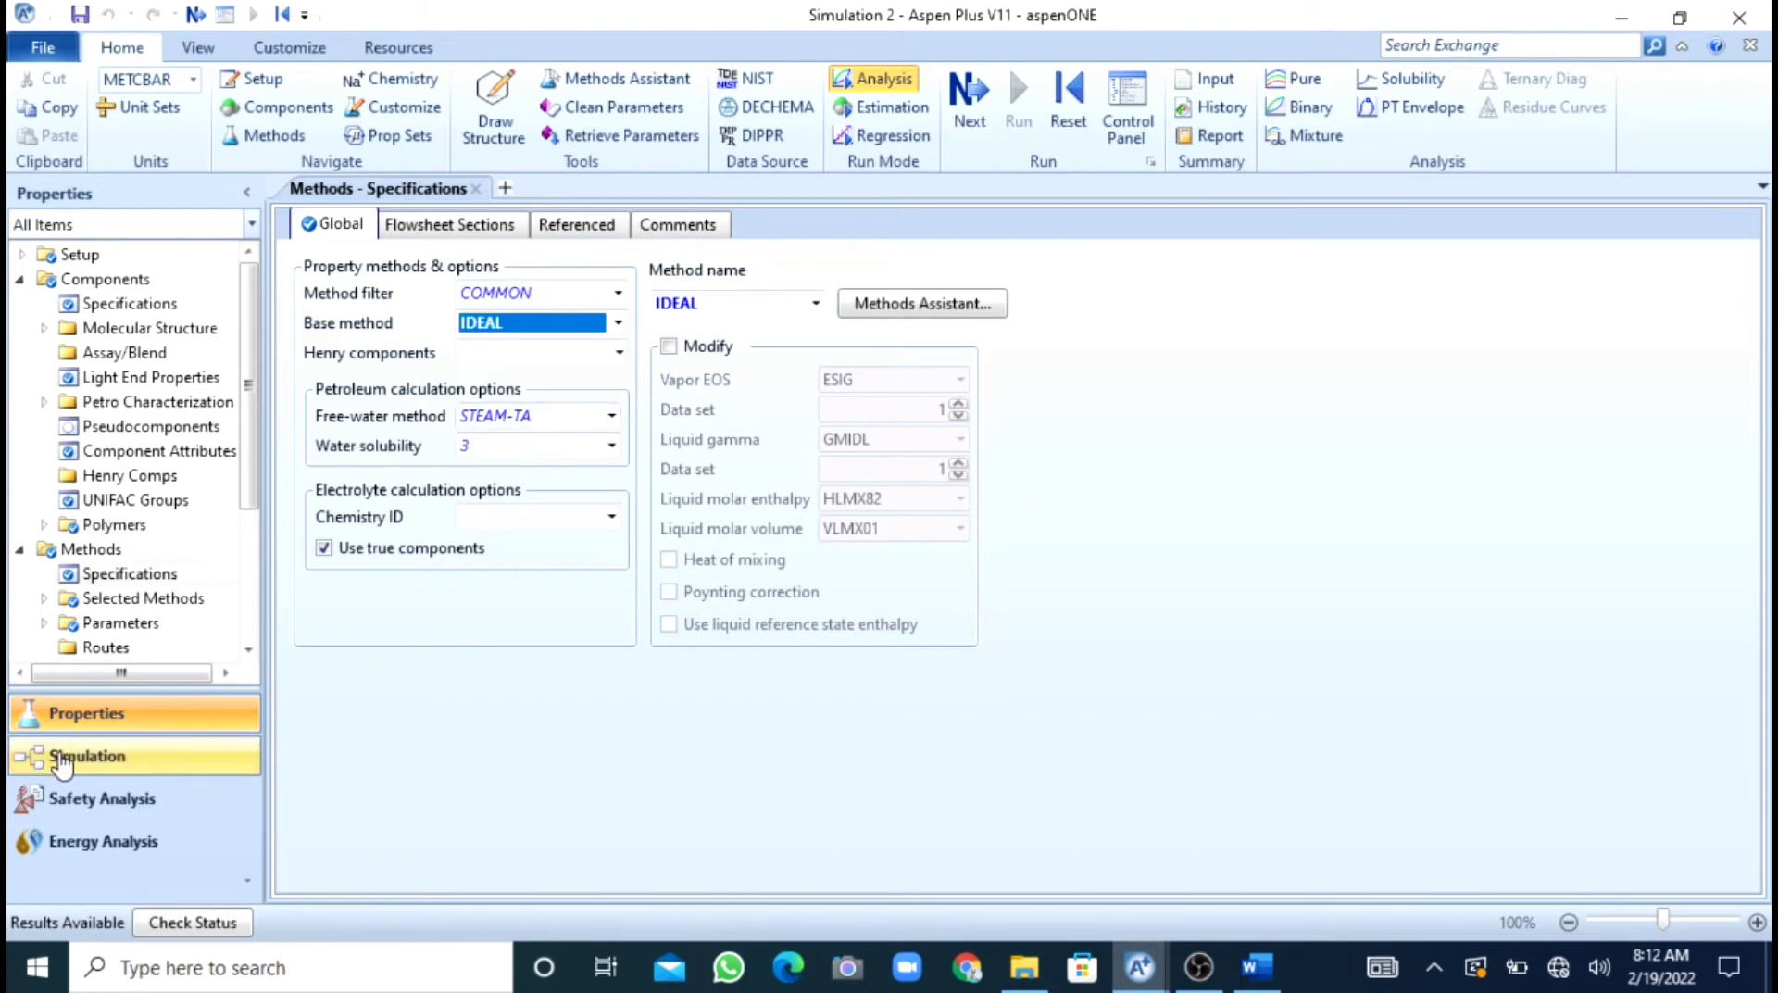
Switch to the simulation environment, place a HeatX exchanger in the middle of the main flowsheet and enlarge its icon.
click(61, 759)
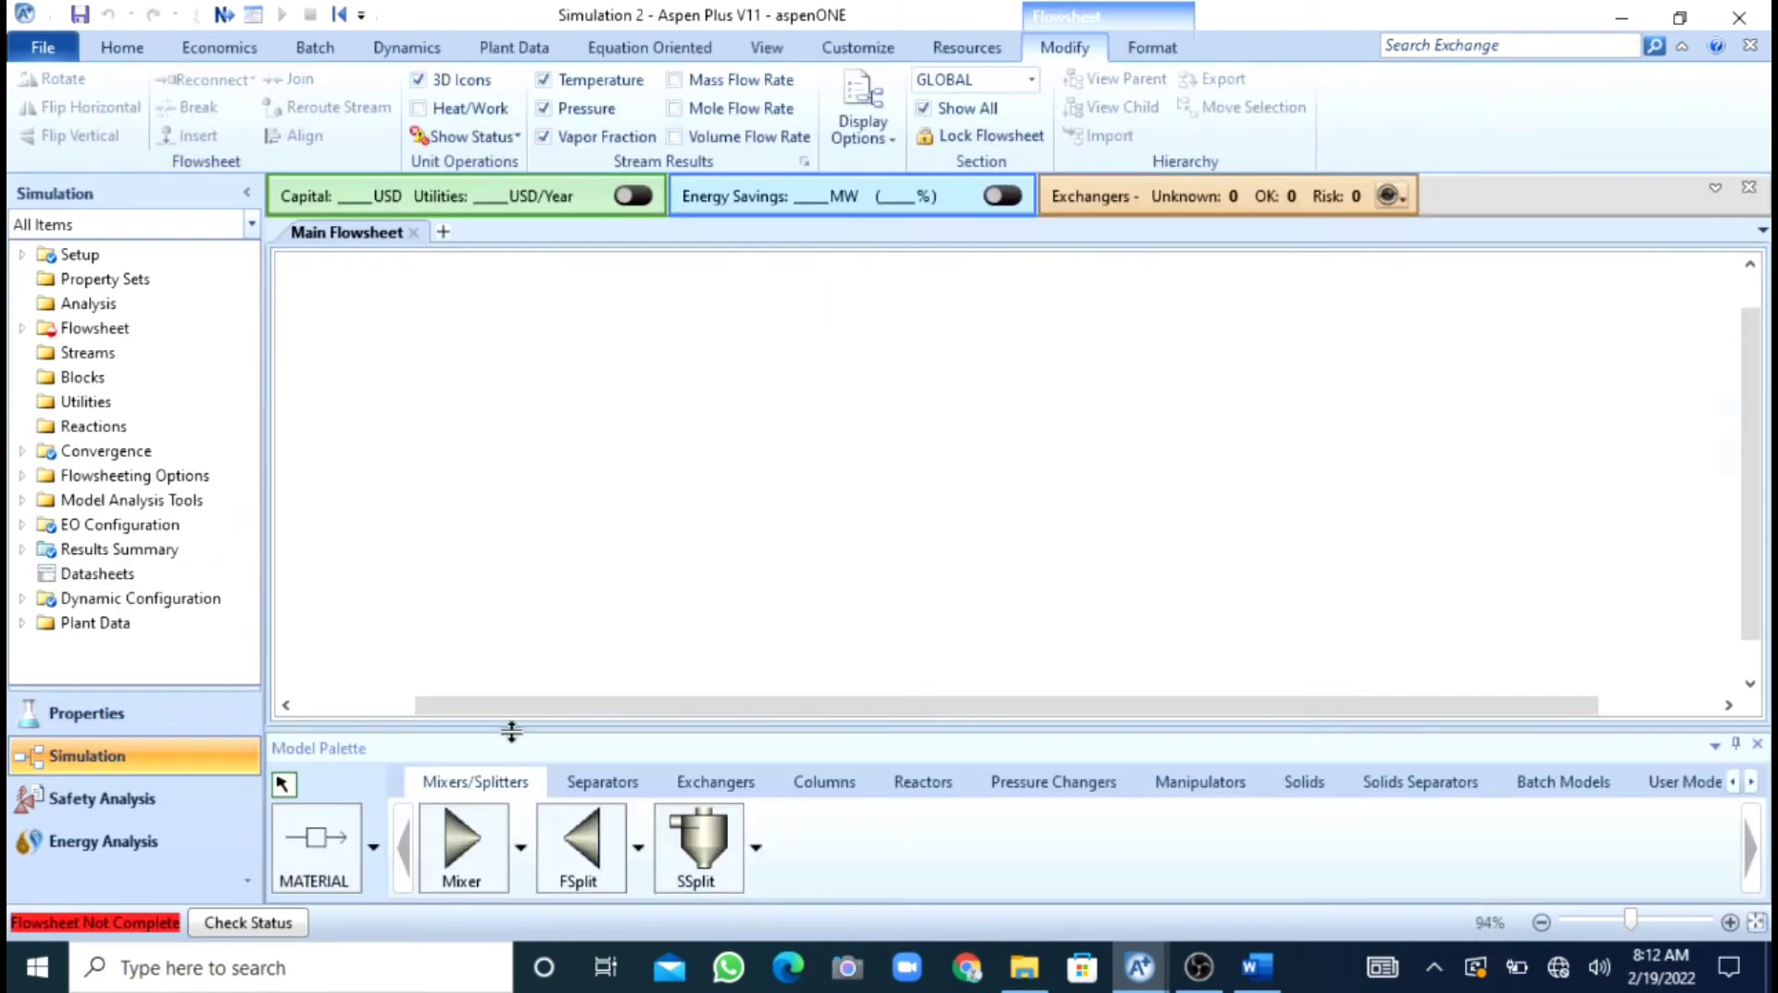
click(736, 790)
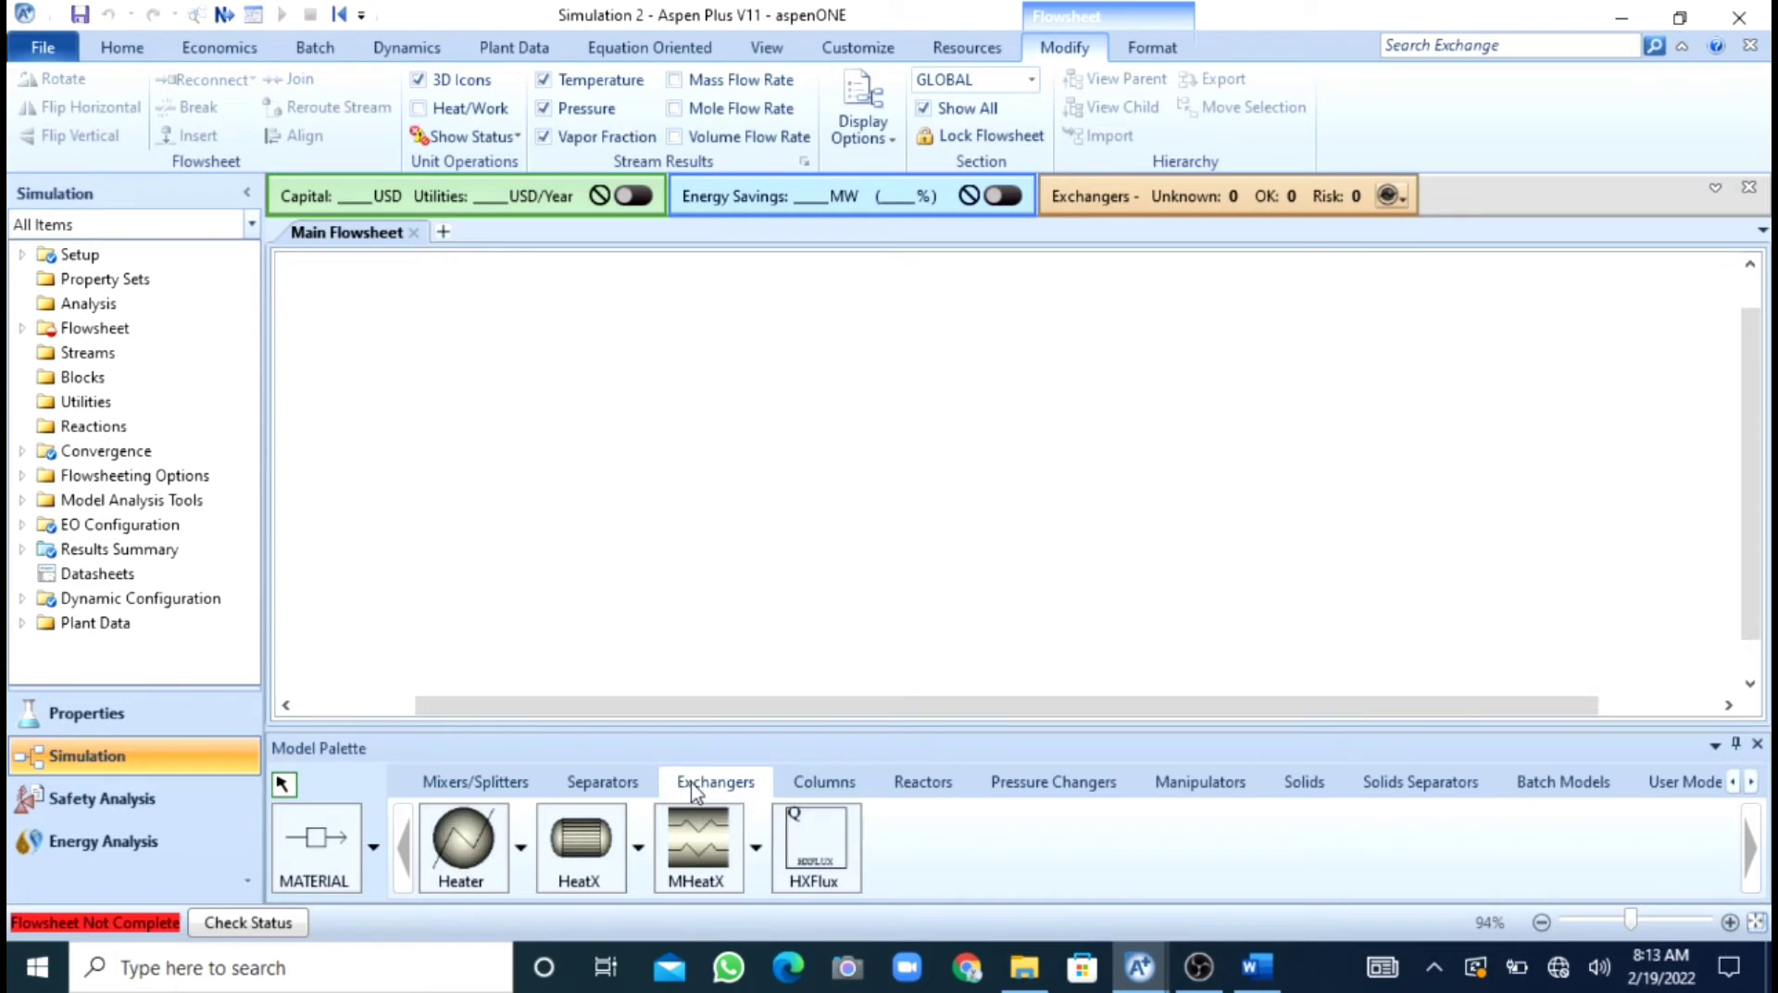
click(637, 847)
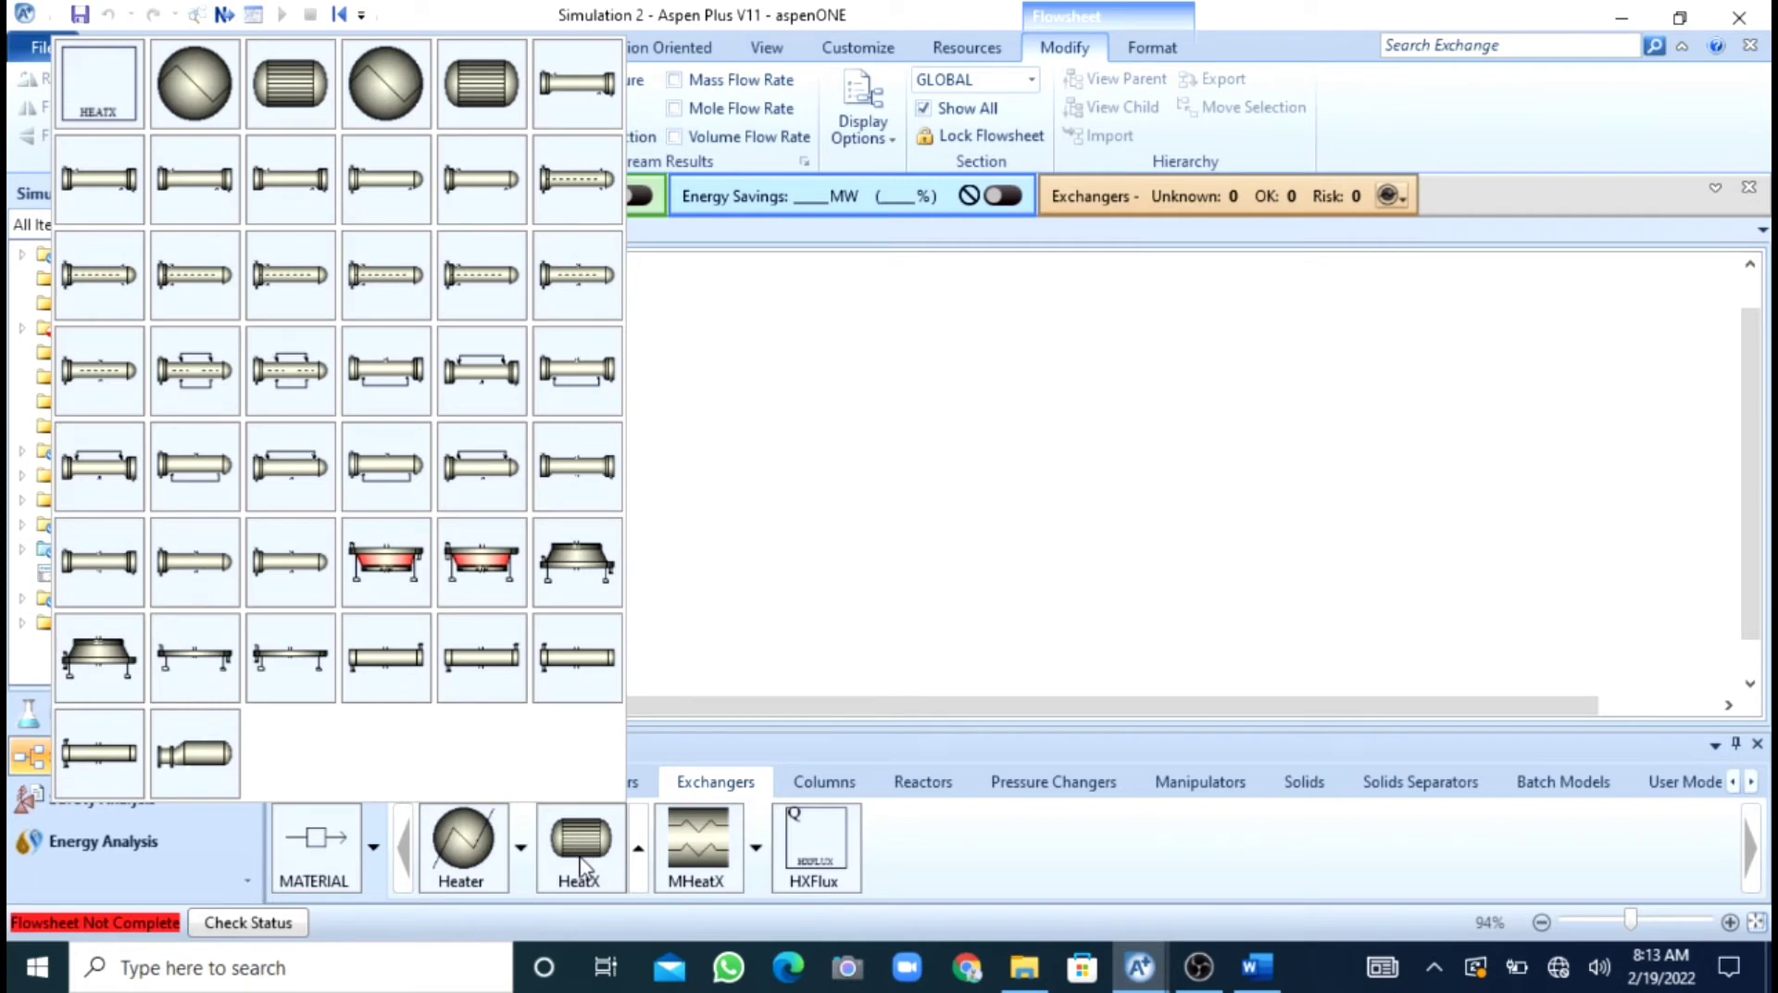
click(581, 860)
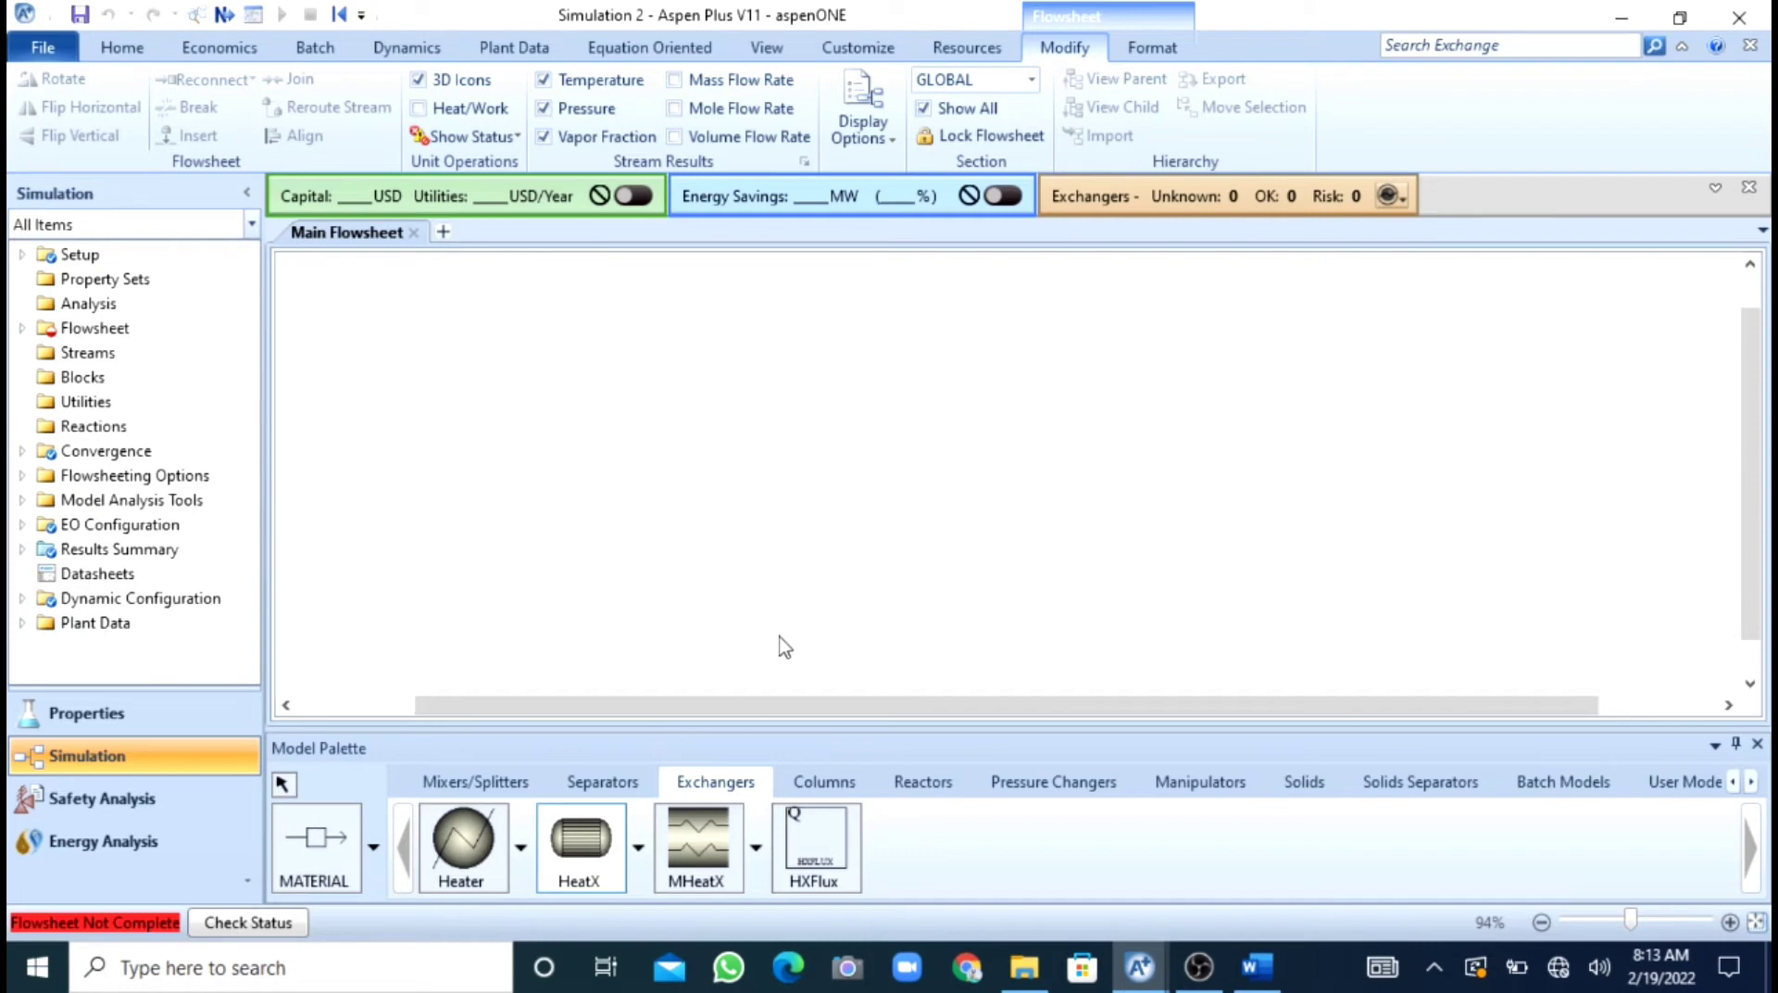
click(851, 517)
click(875, 517)
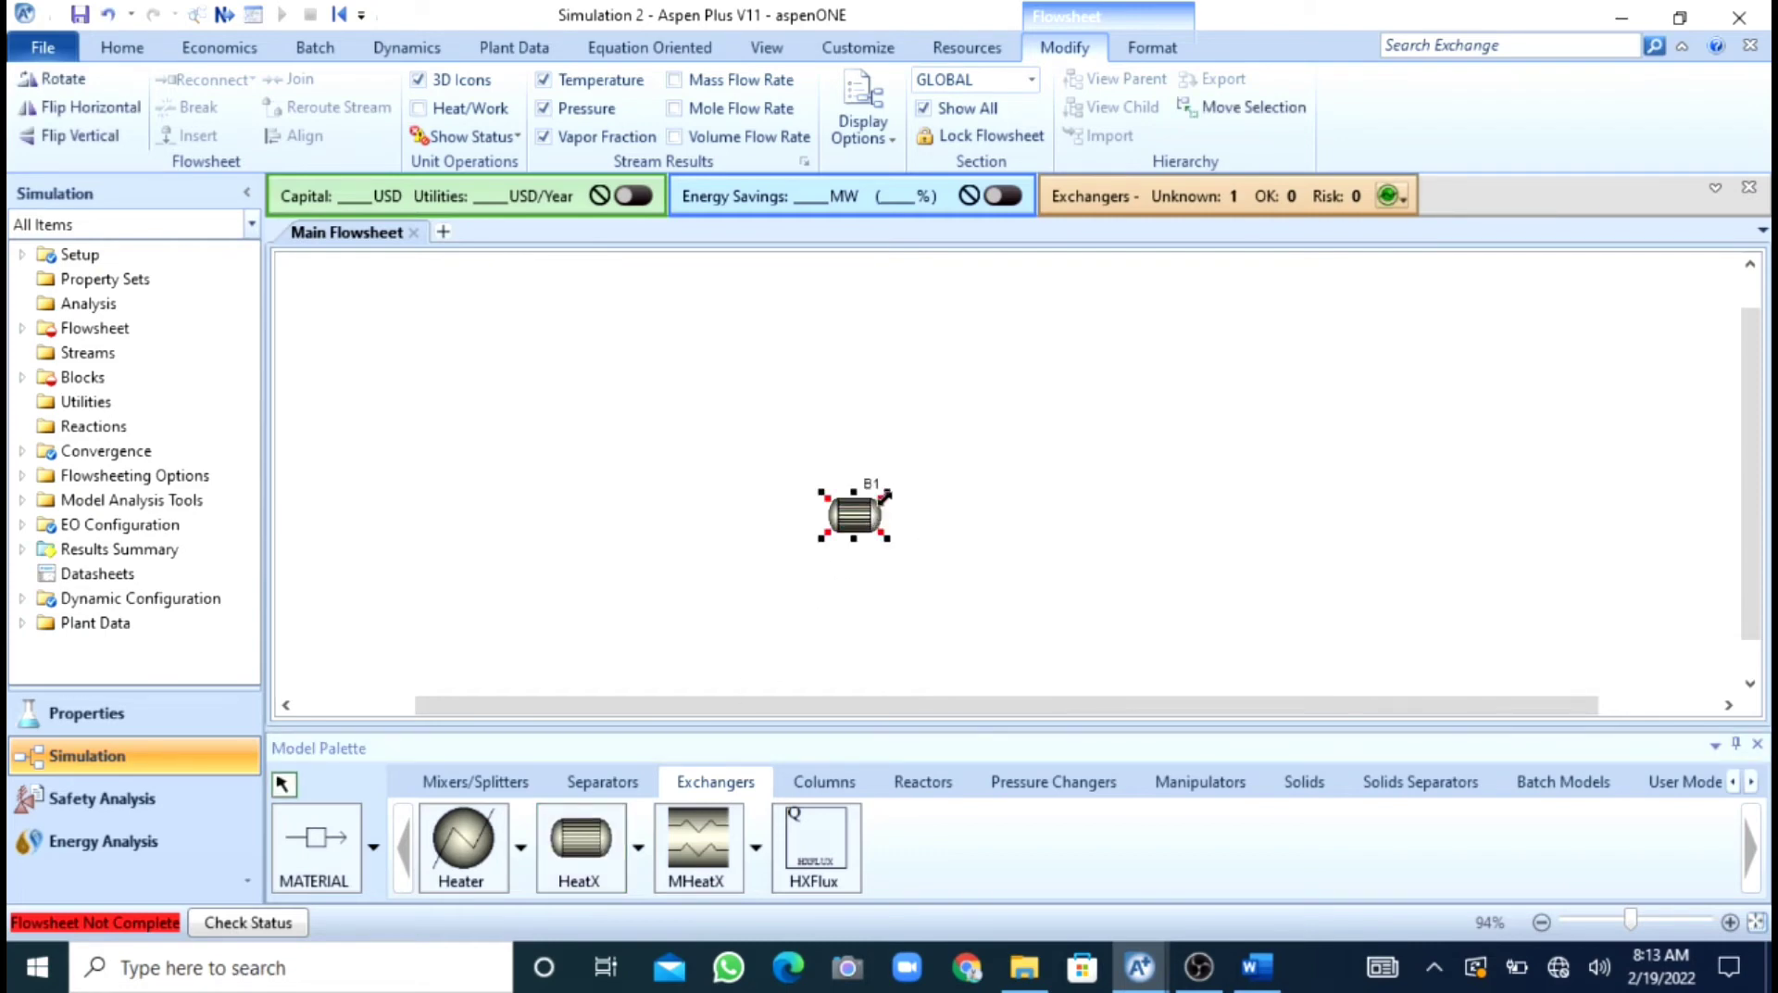
drag(887, 498, 925, 468)
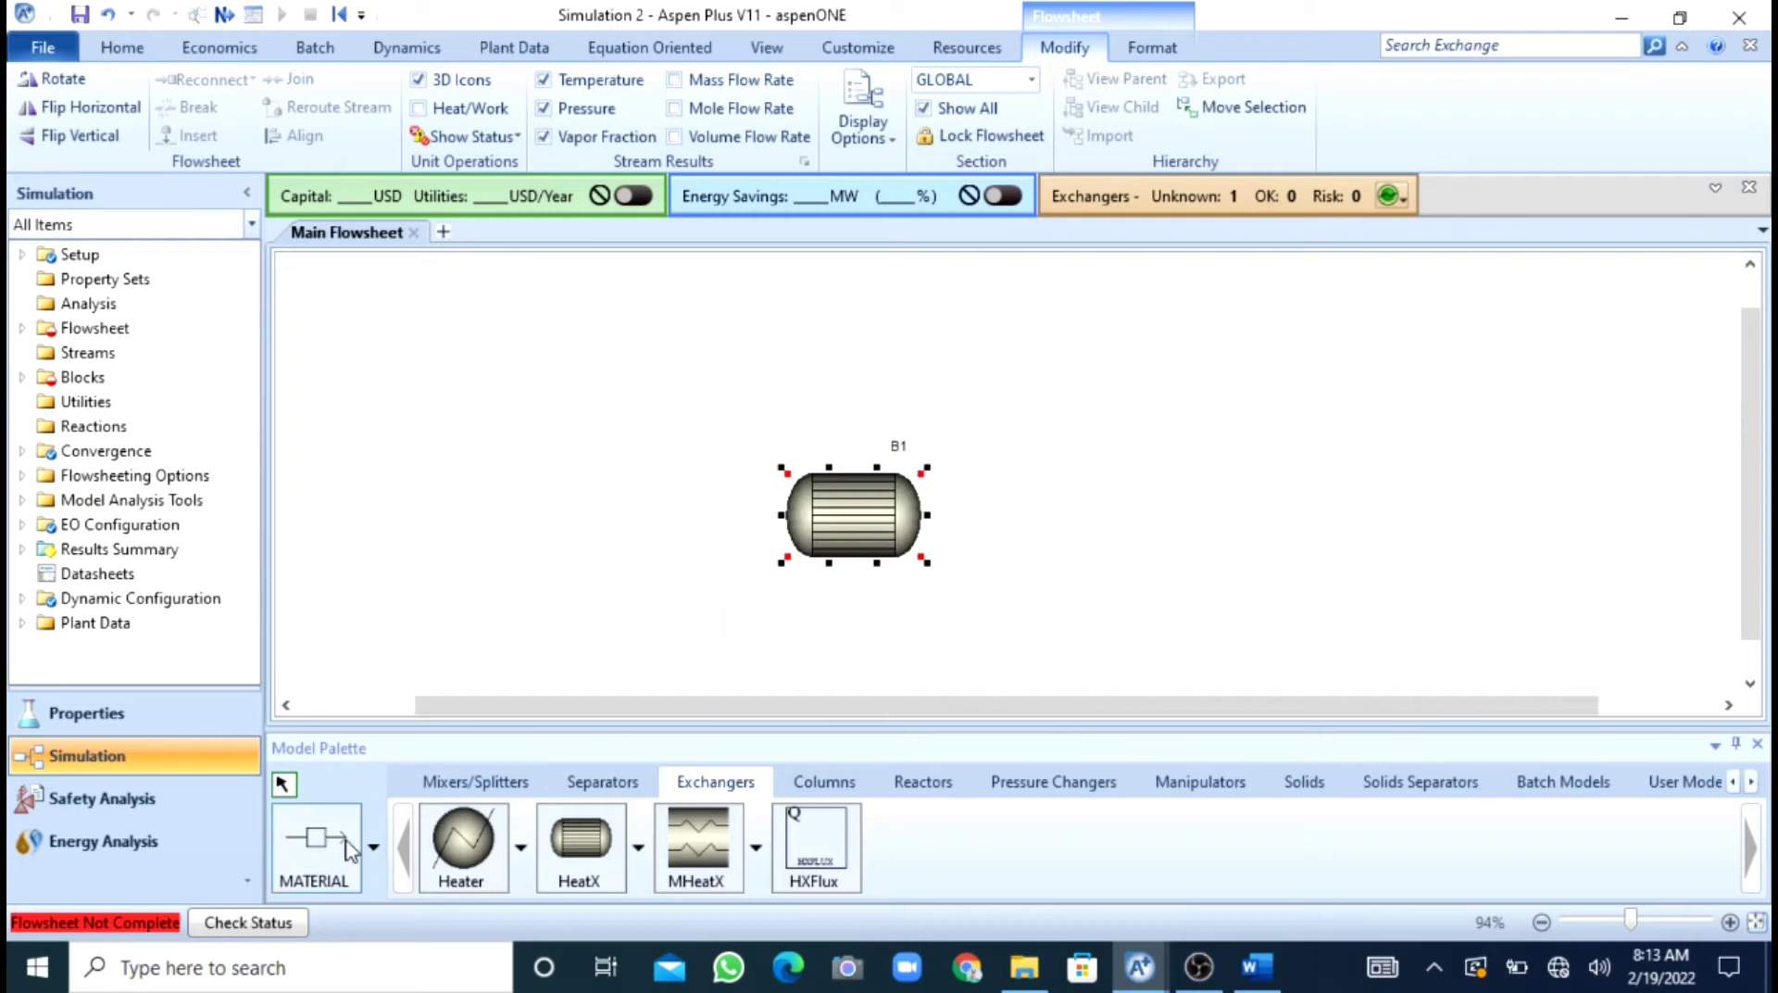
Connect material streams to the exchanger's cold inlet and cold outlet.
click(338, 882)
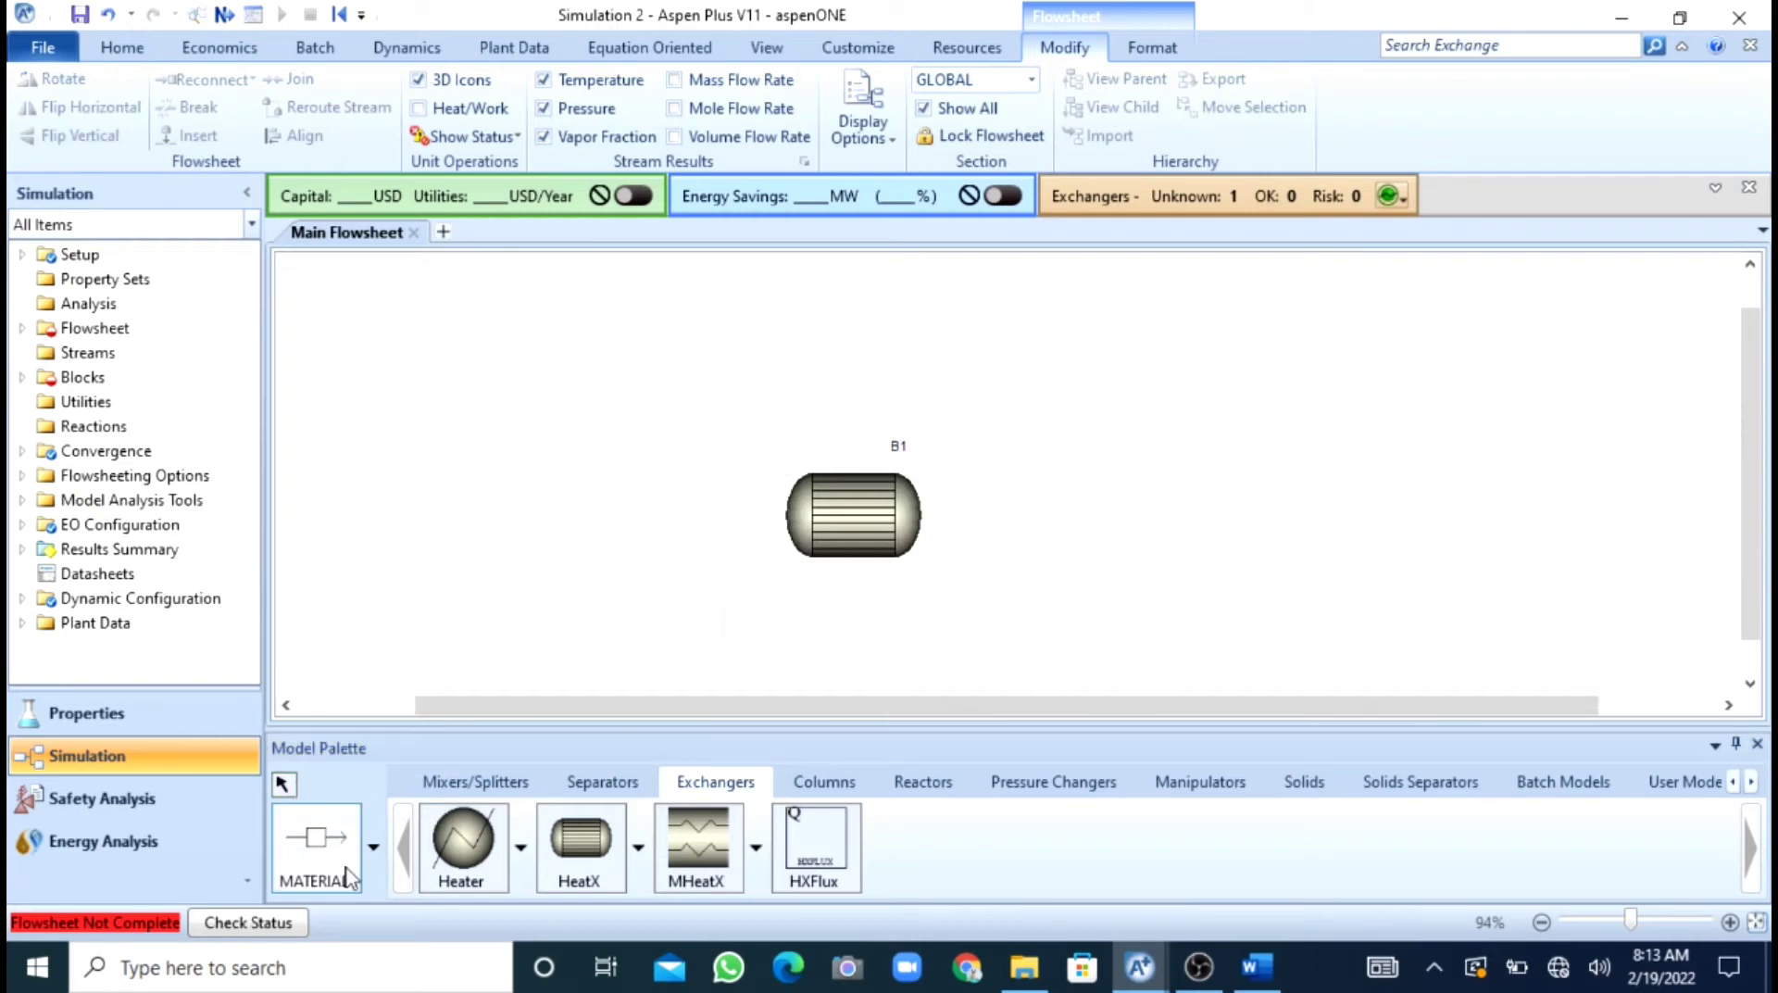
click(773, 514)
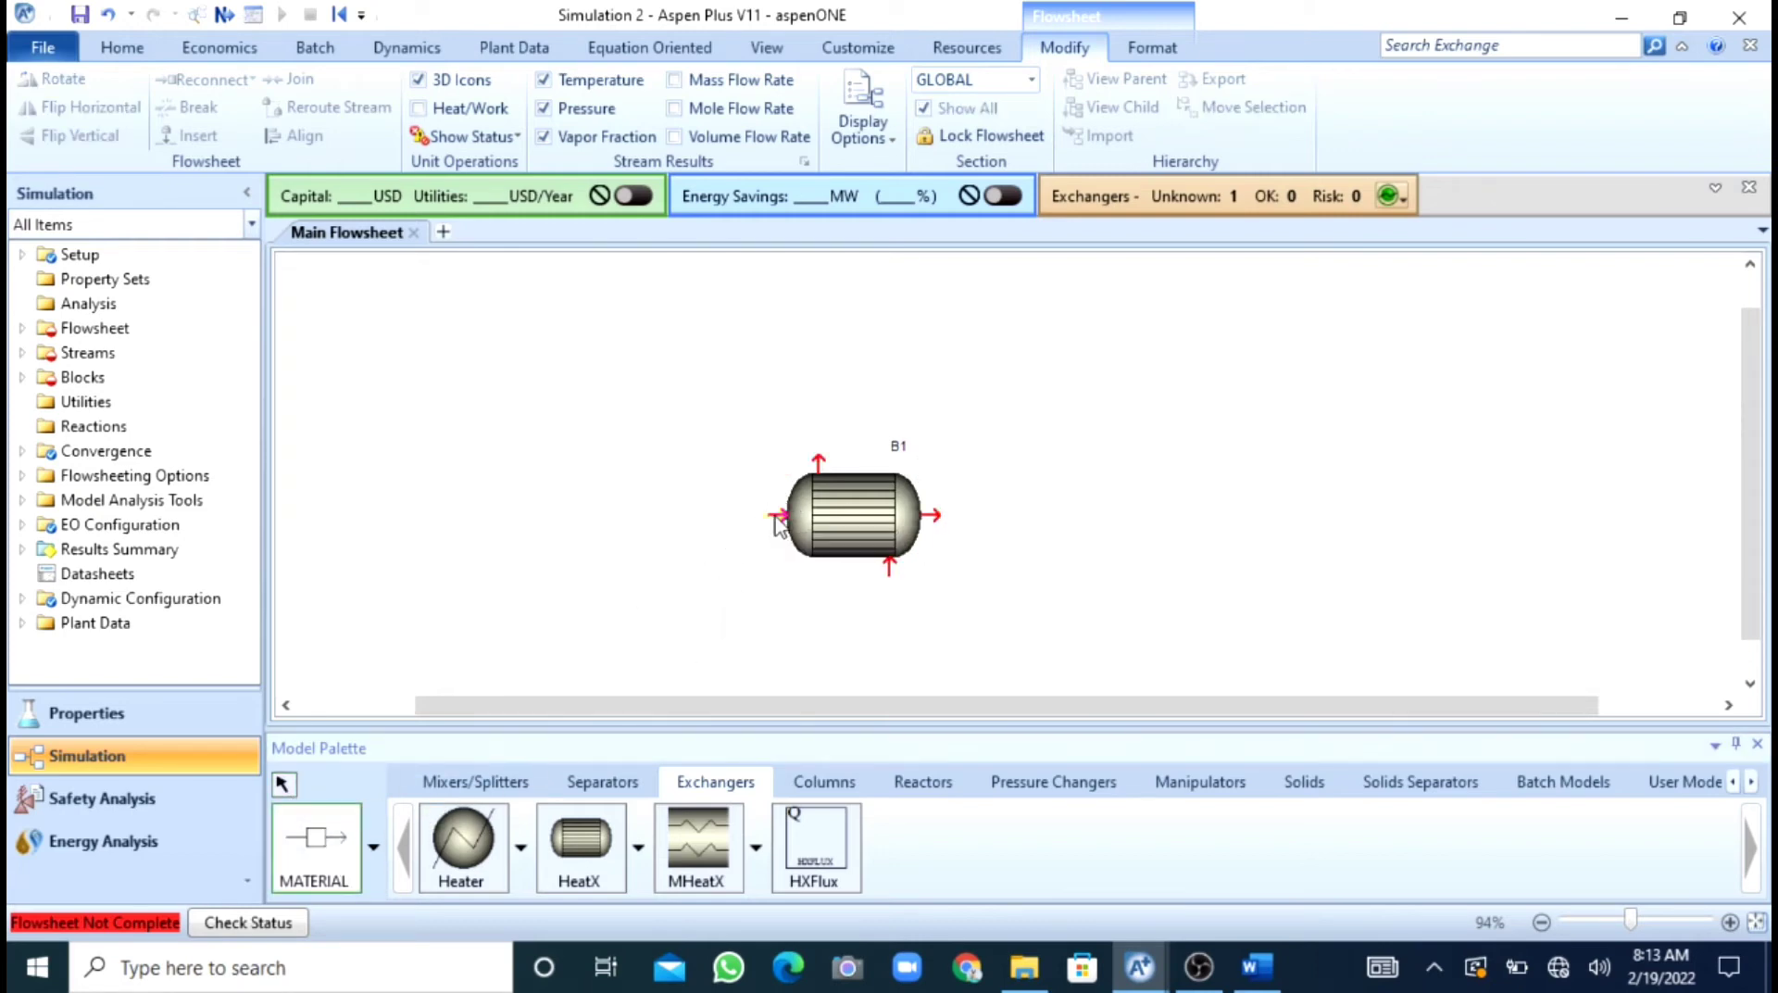
click(665, 595)
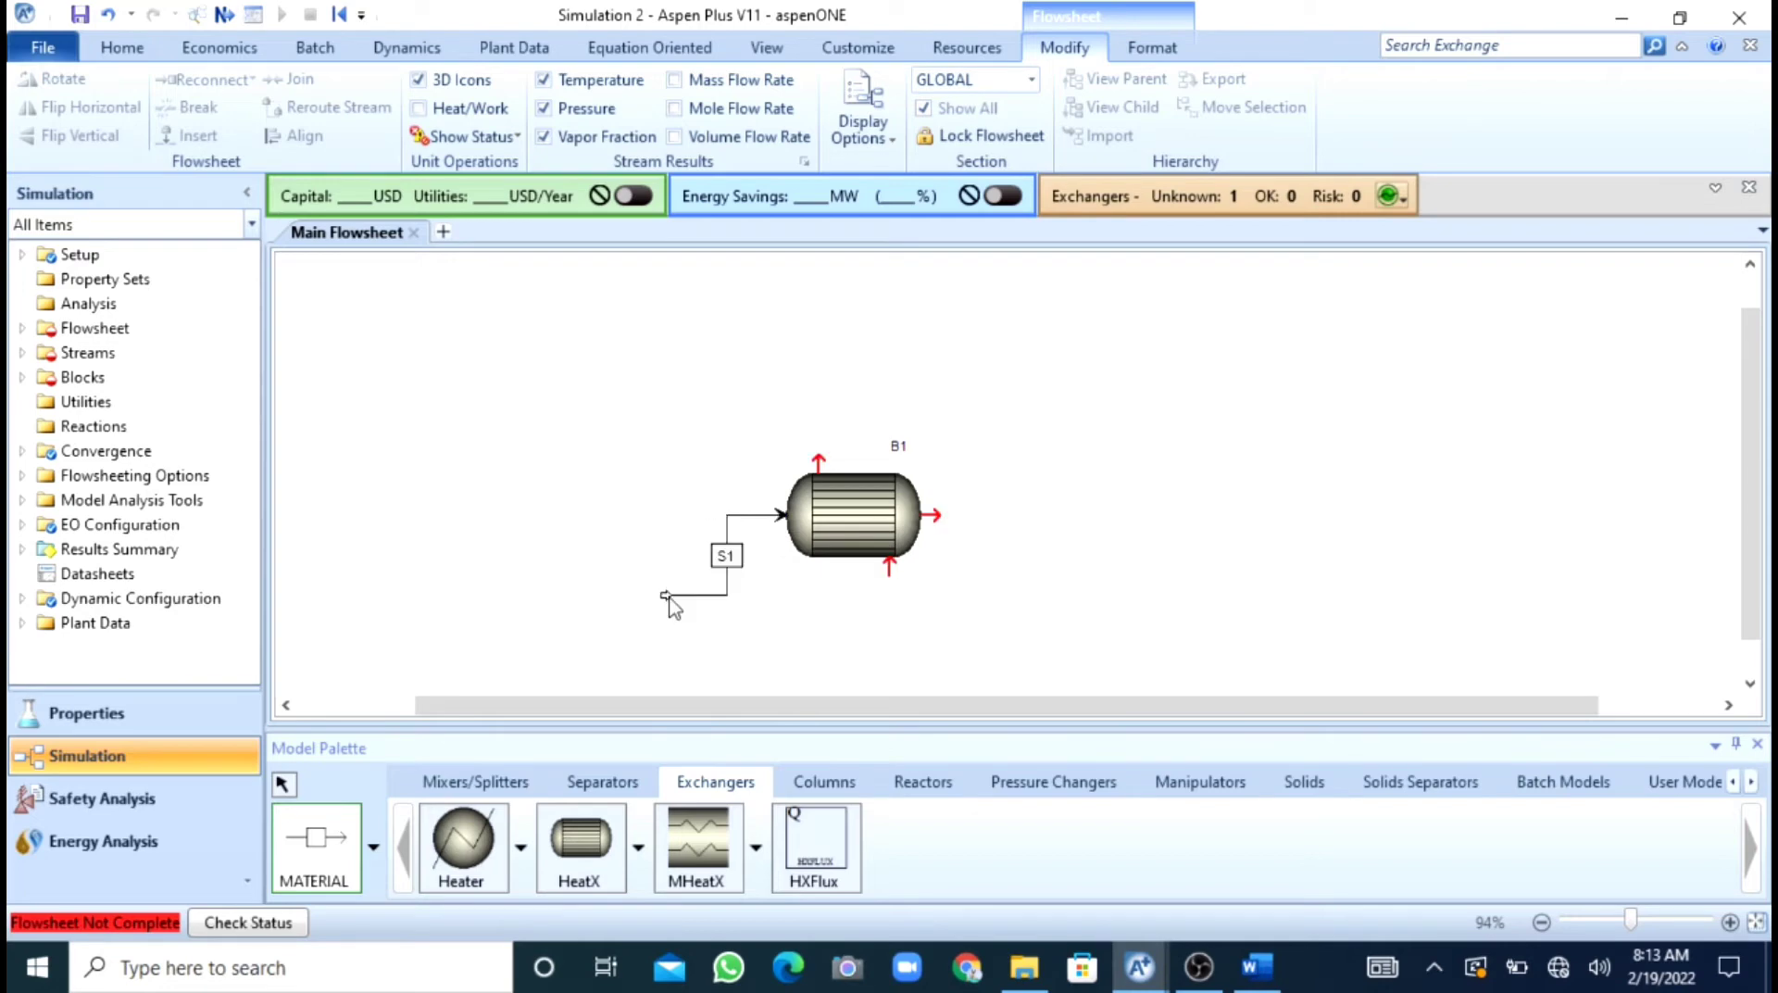
click(930, 515)
click(1065, 562)
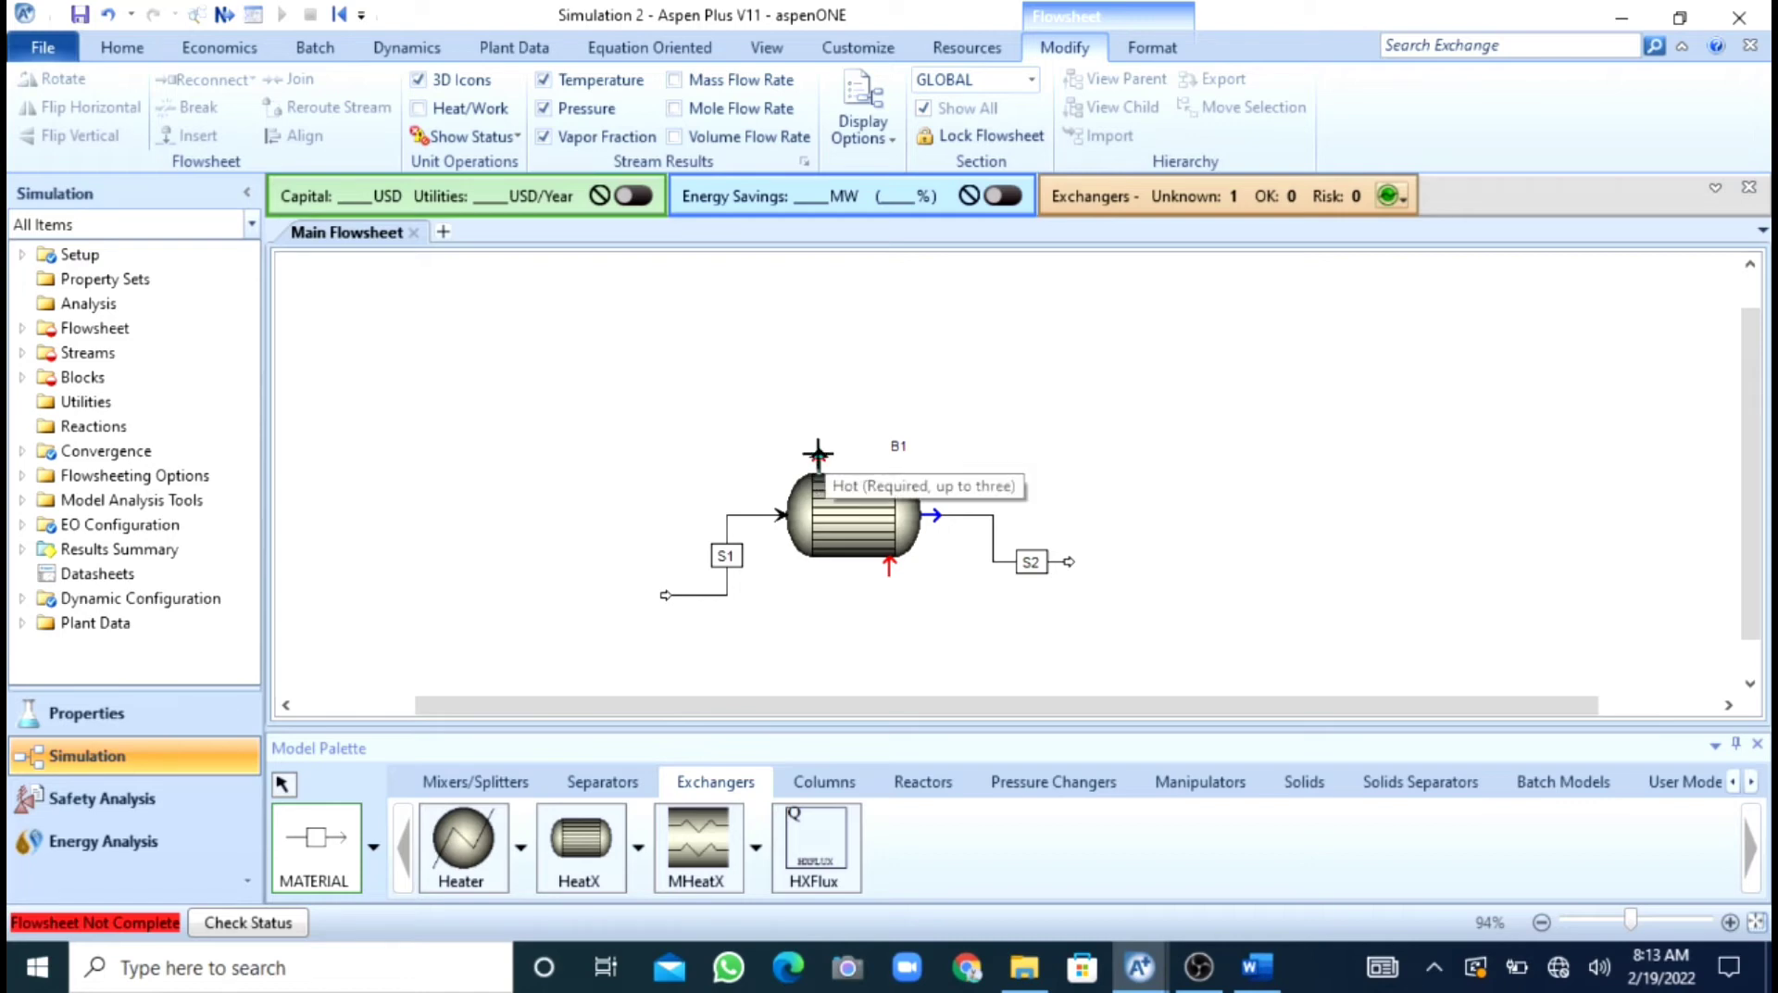
Connect material streams to the exchanger's hot outlet and hot inlet, and leave stream placement.
click(818, 455)
click(947, 367)
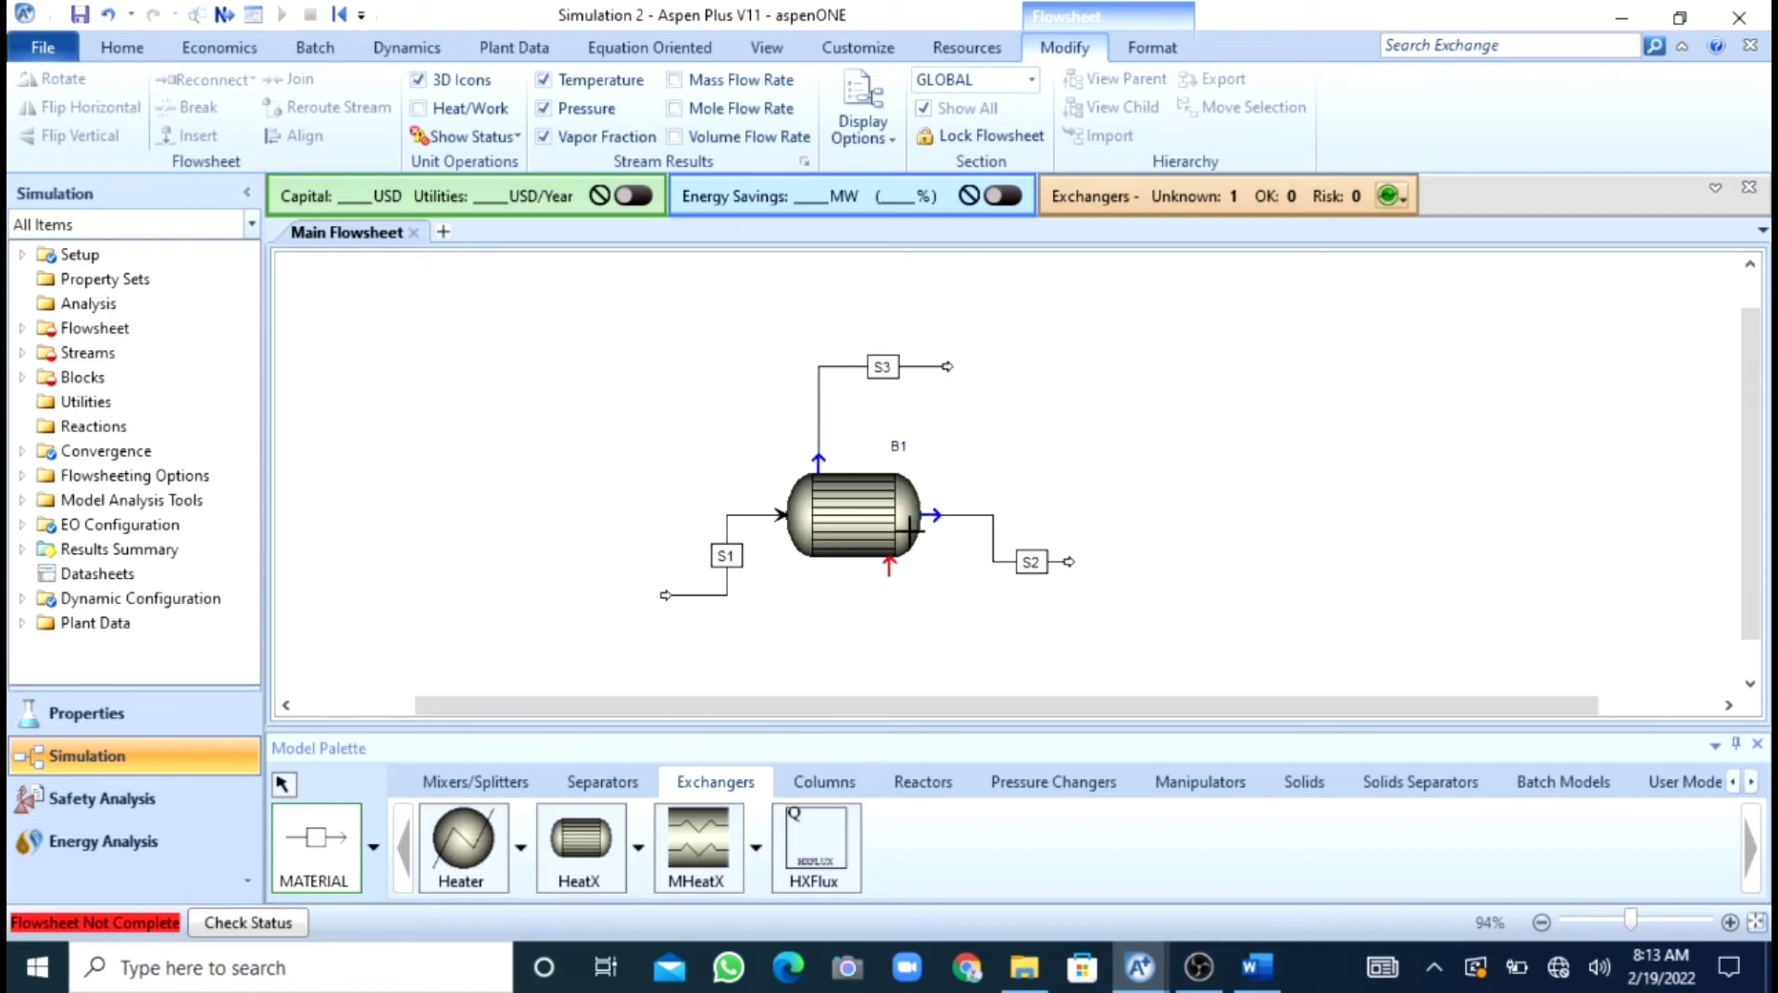
click(890, 564)
click(1036, 622)
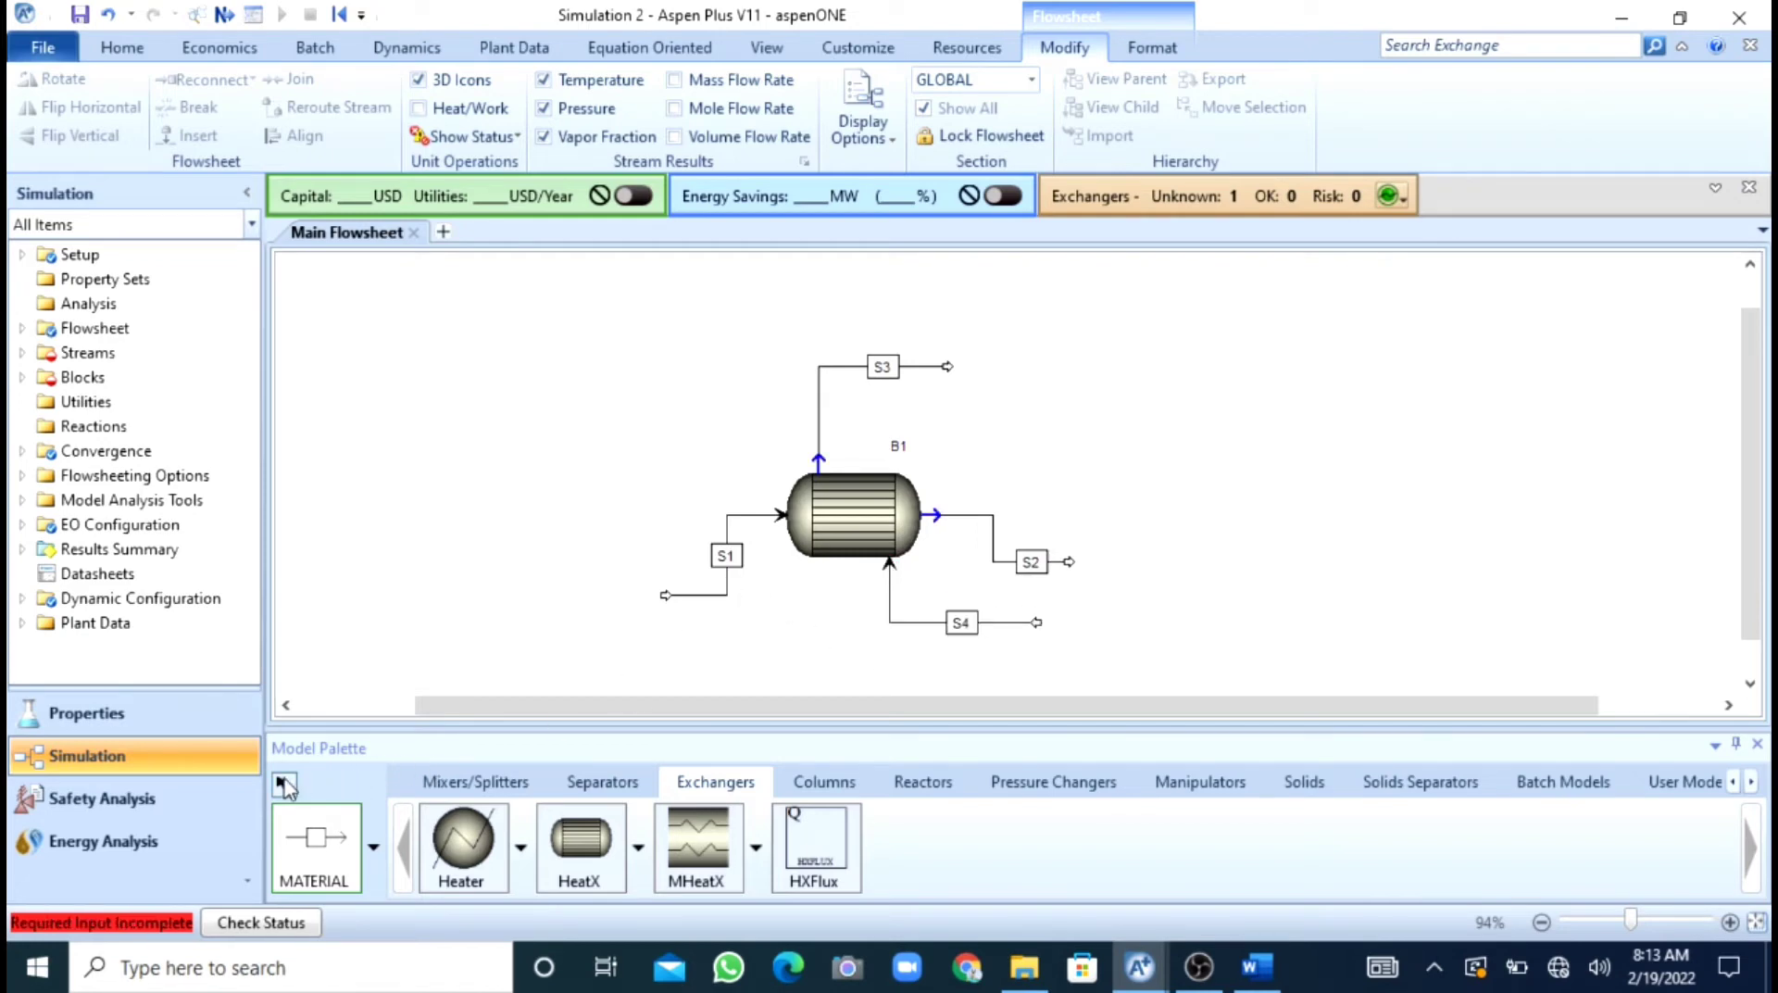
click(284, 785)
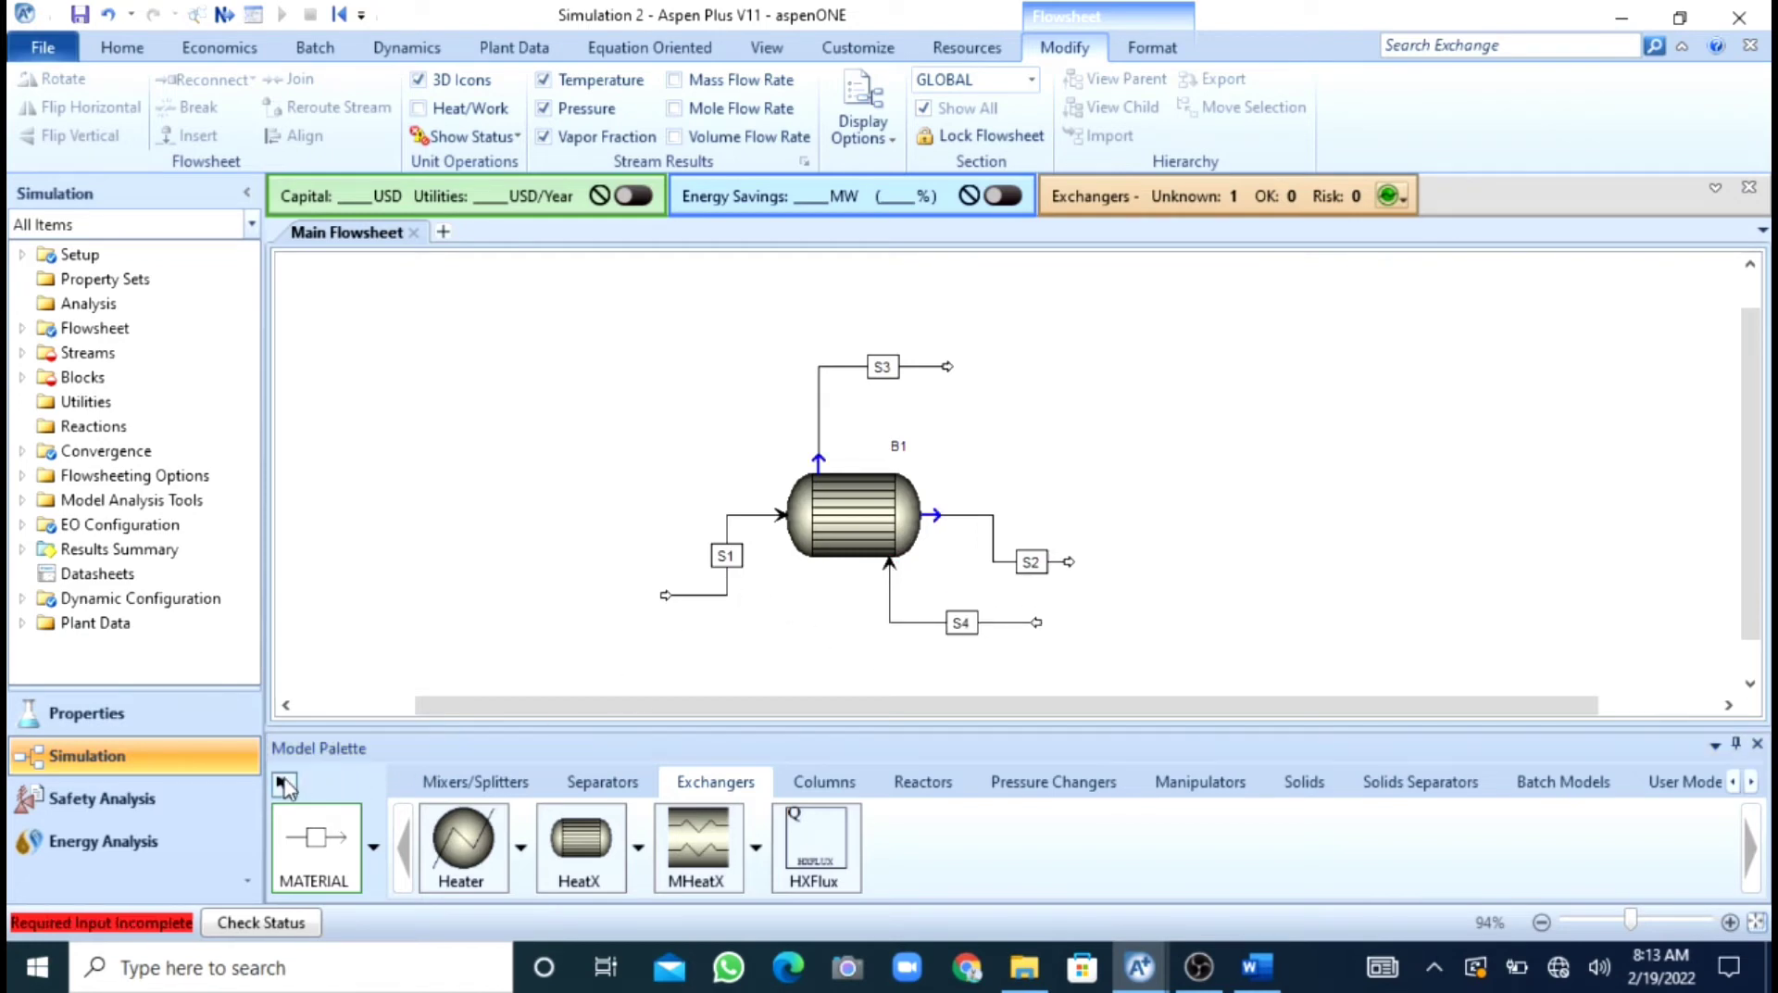
Rename the cold inlet stream as CIN and the cold outlet stream as COUT.
click(726, 554)
key(BackSpace)
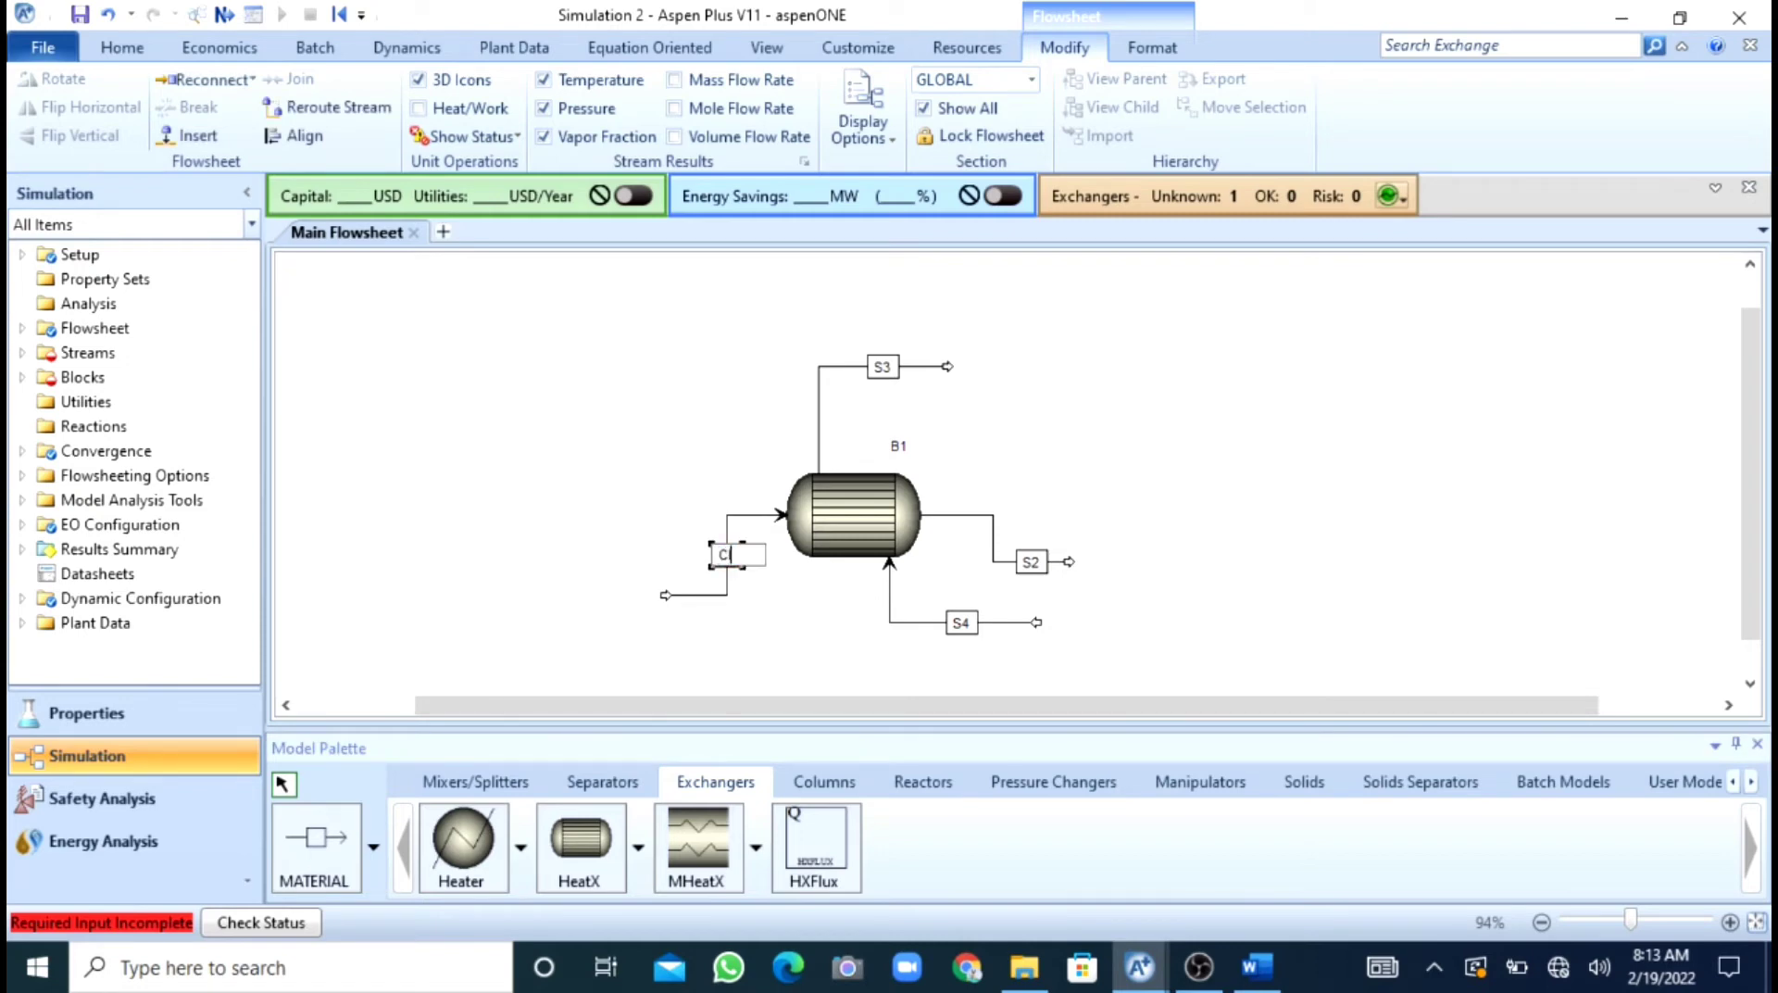
key(Return)
click(1030, 562)
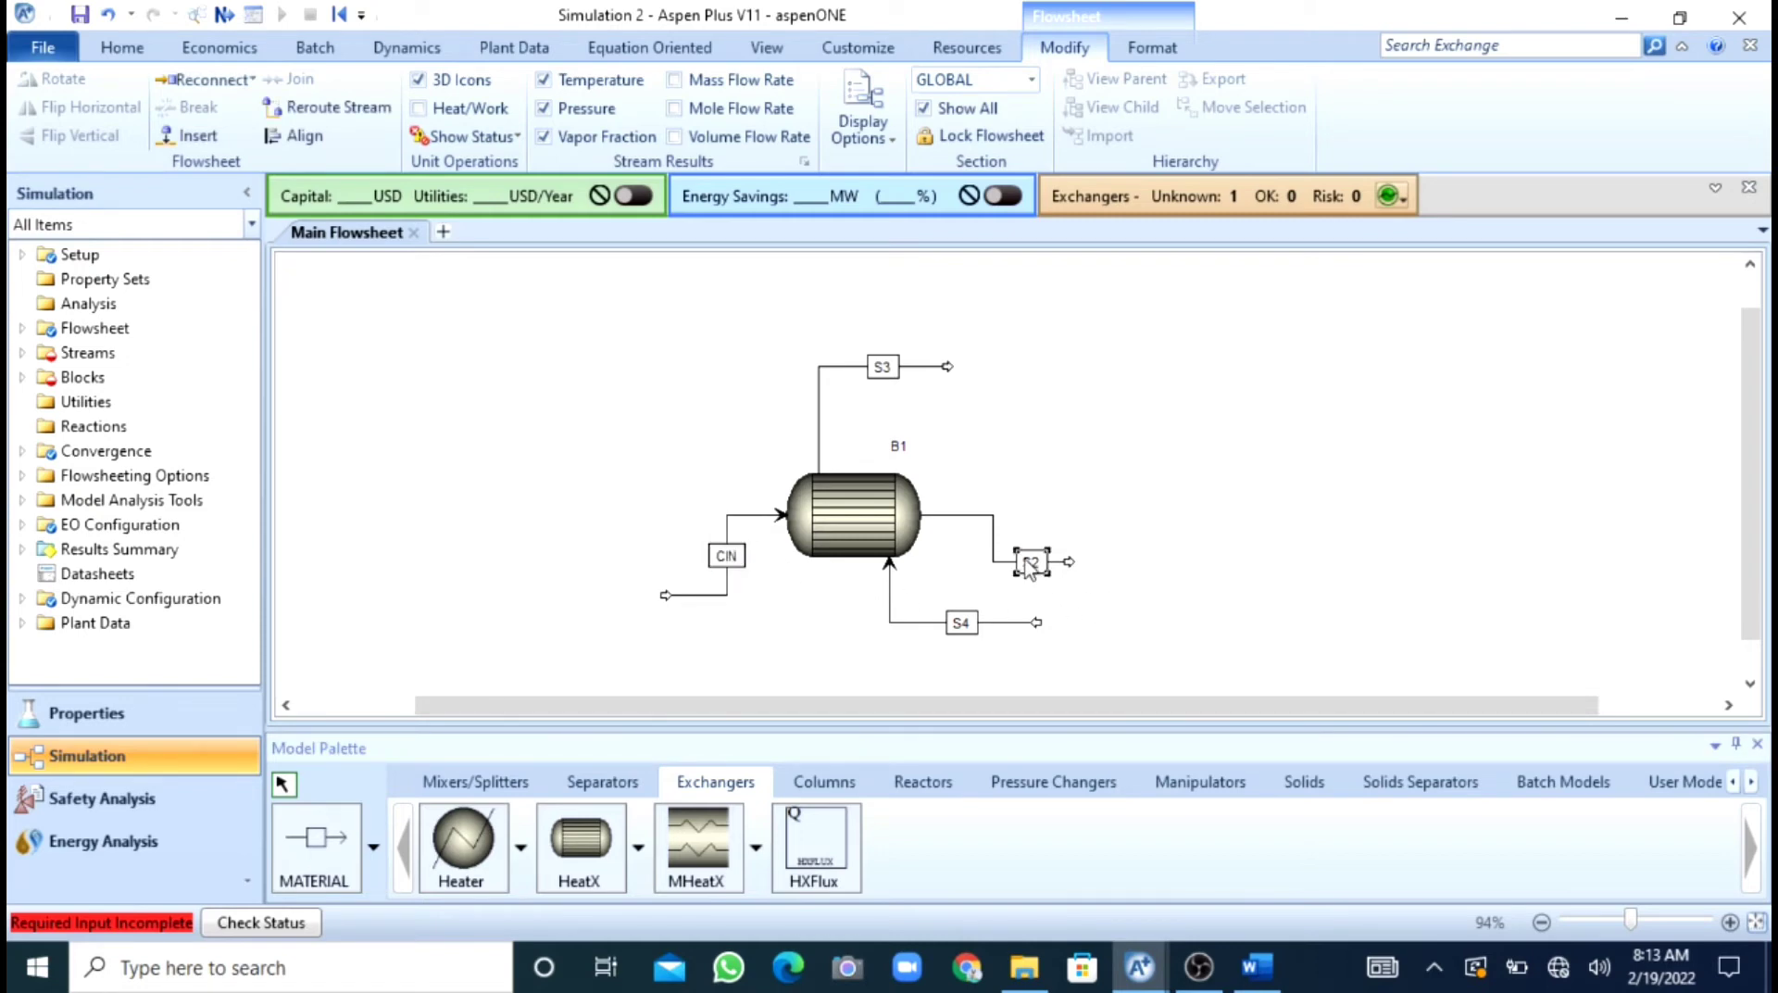
text(COUT)
key(Return)
Rename the hot inlet stream as HIN and the hot outlet stream as HOUT.
click(963, 625)
click(962, 623)
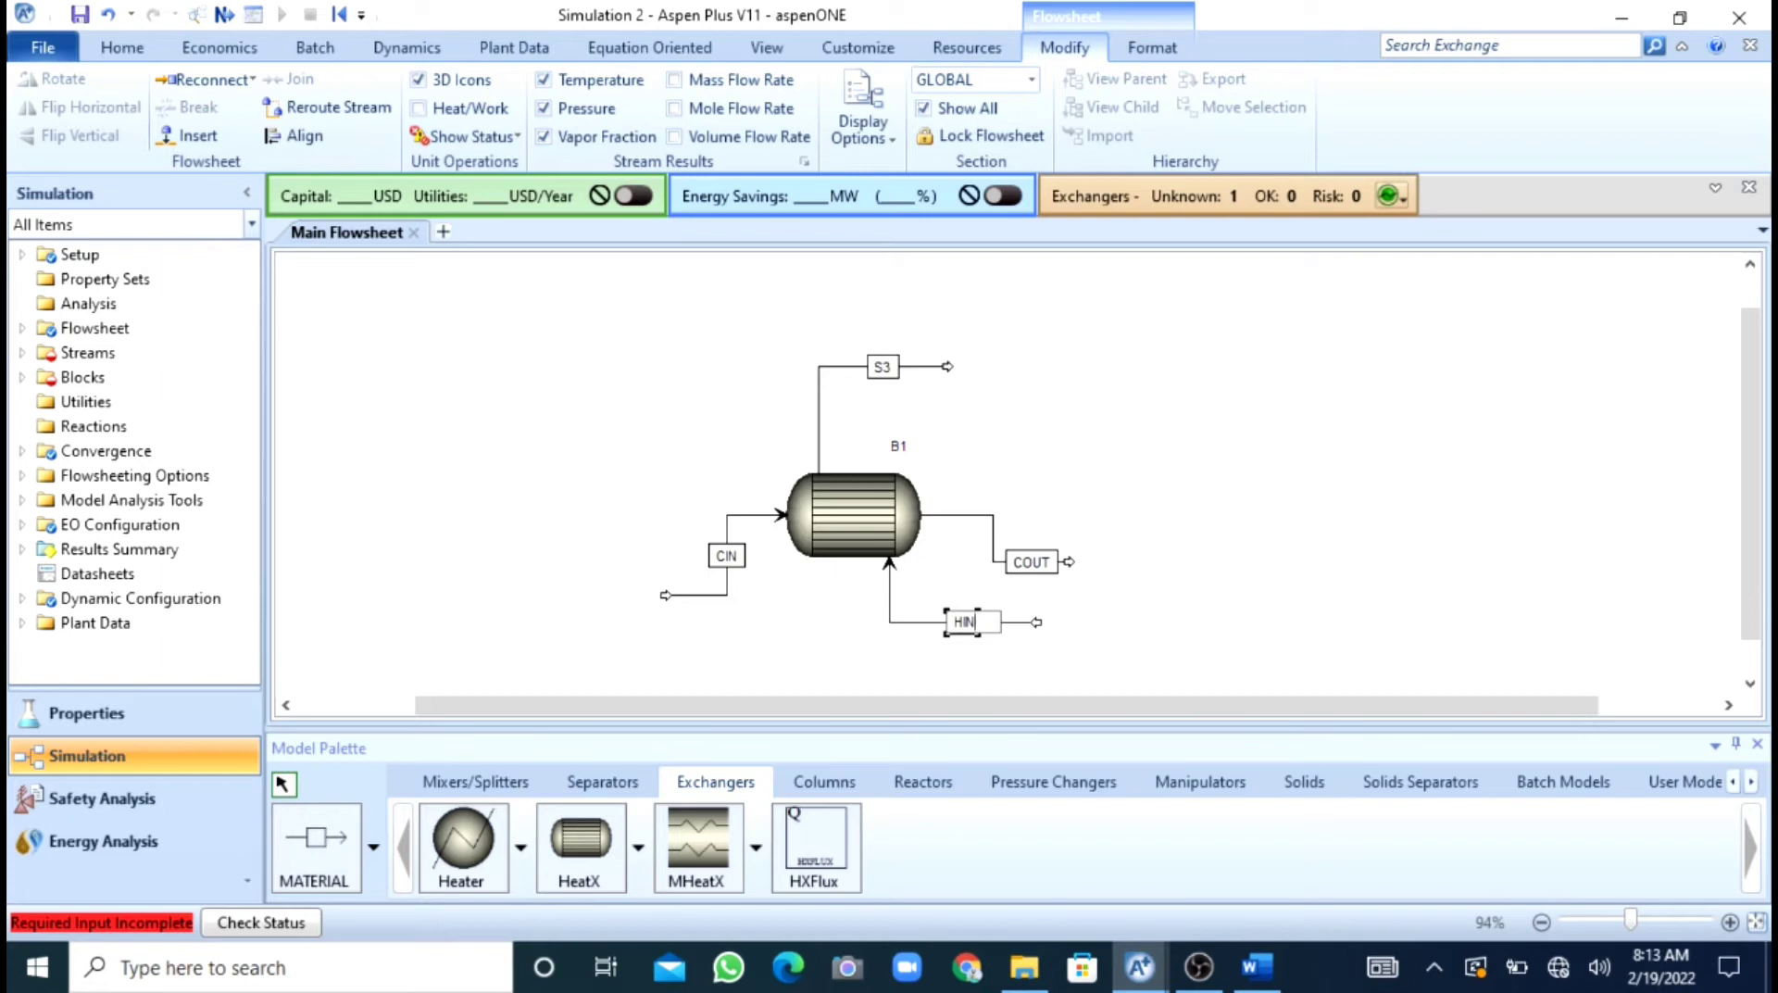
key(Return)
click(886, 365)
click(886, 365)
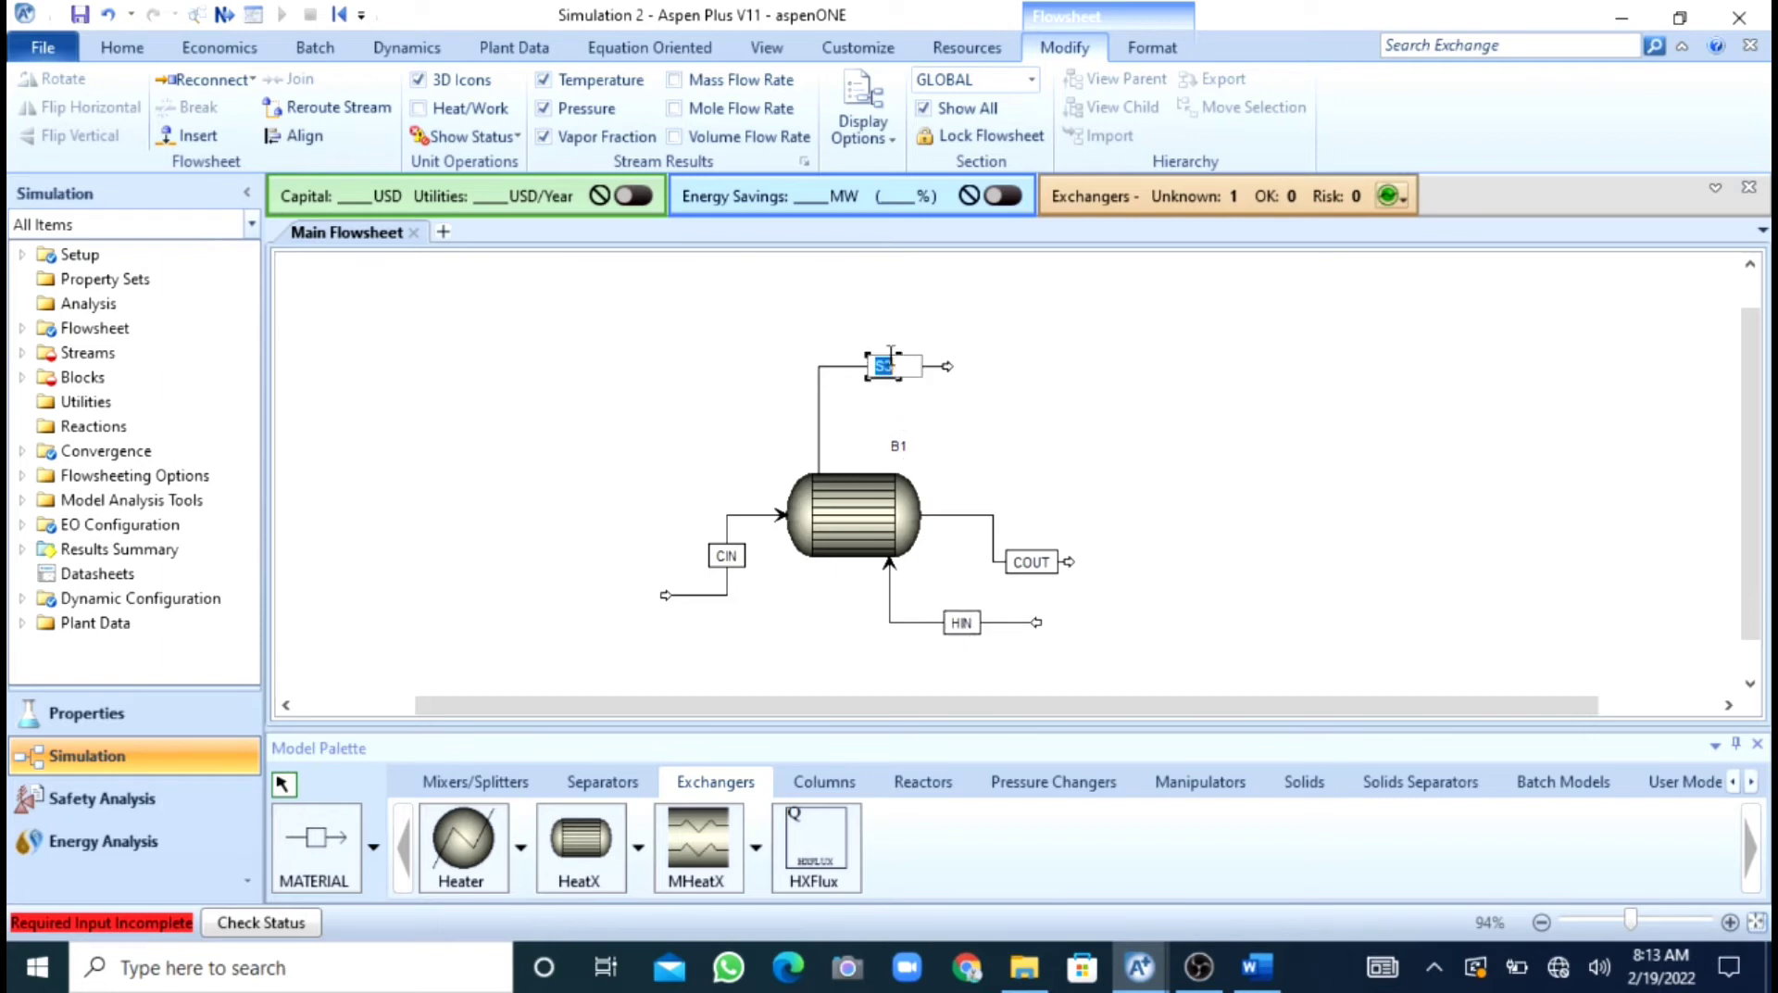
text(HOUT)
key(Return)
click(1065, 458)
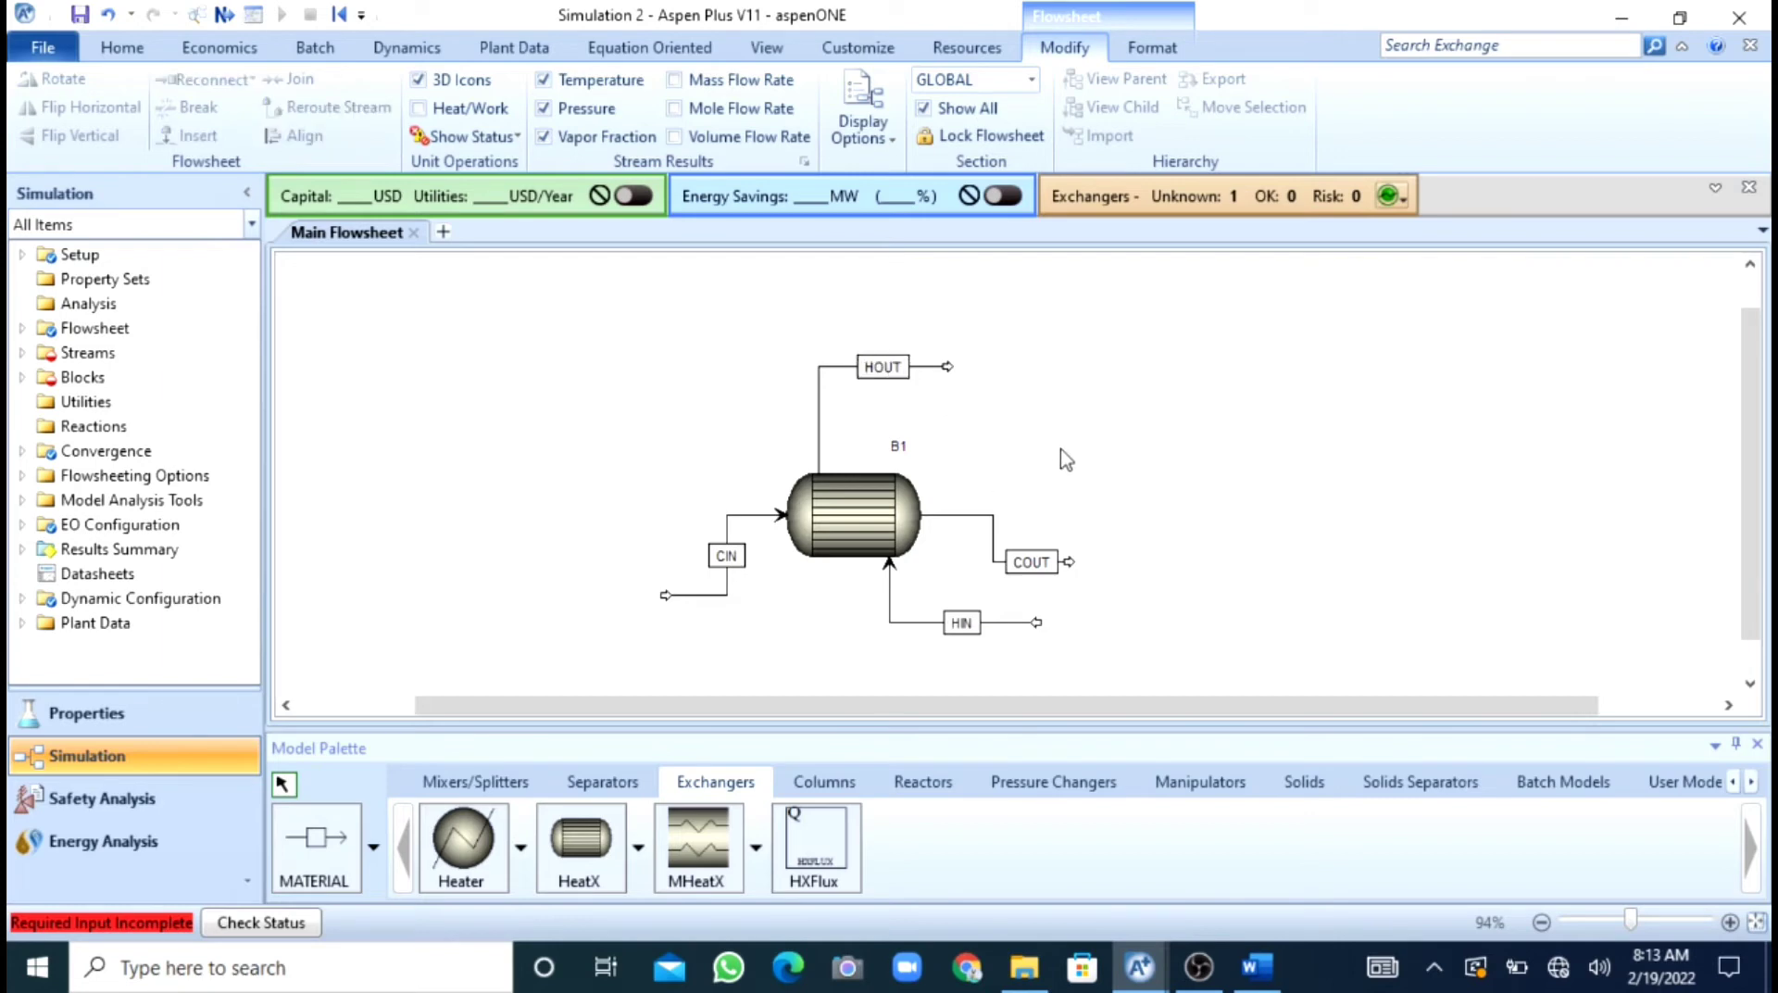
Specify stream CIN with a temperature of 25 C, pressure of 3 bar and total mole flow rate of 2000 kmol/hr.
click(745, 515)
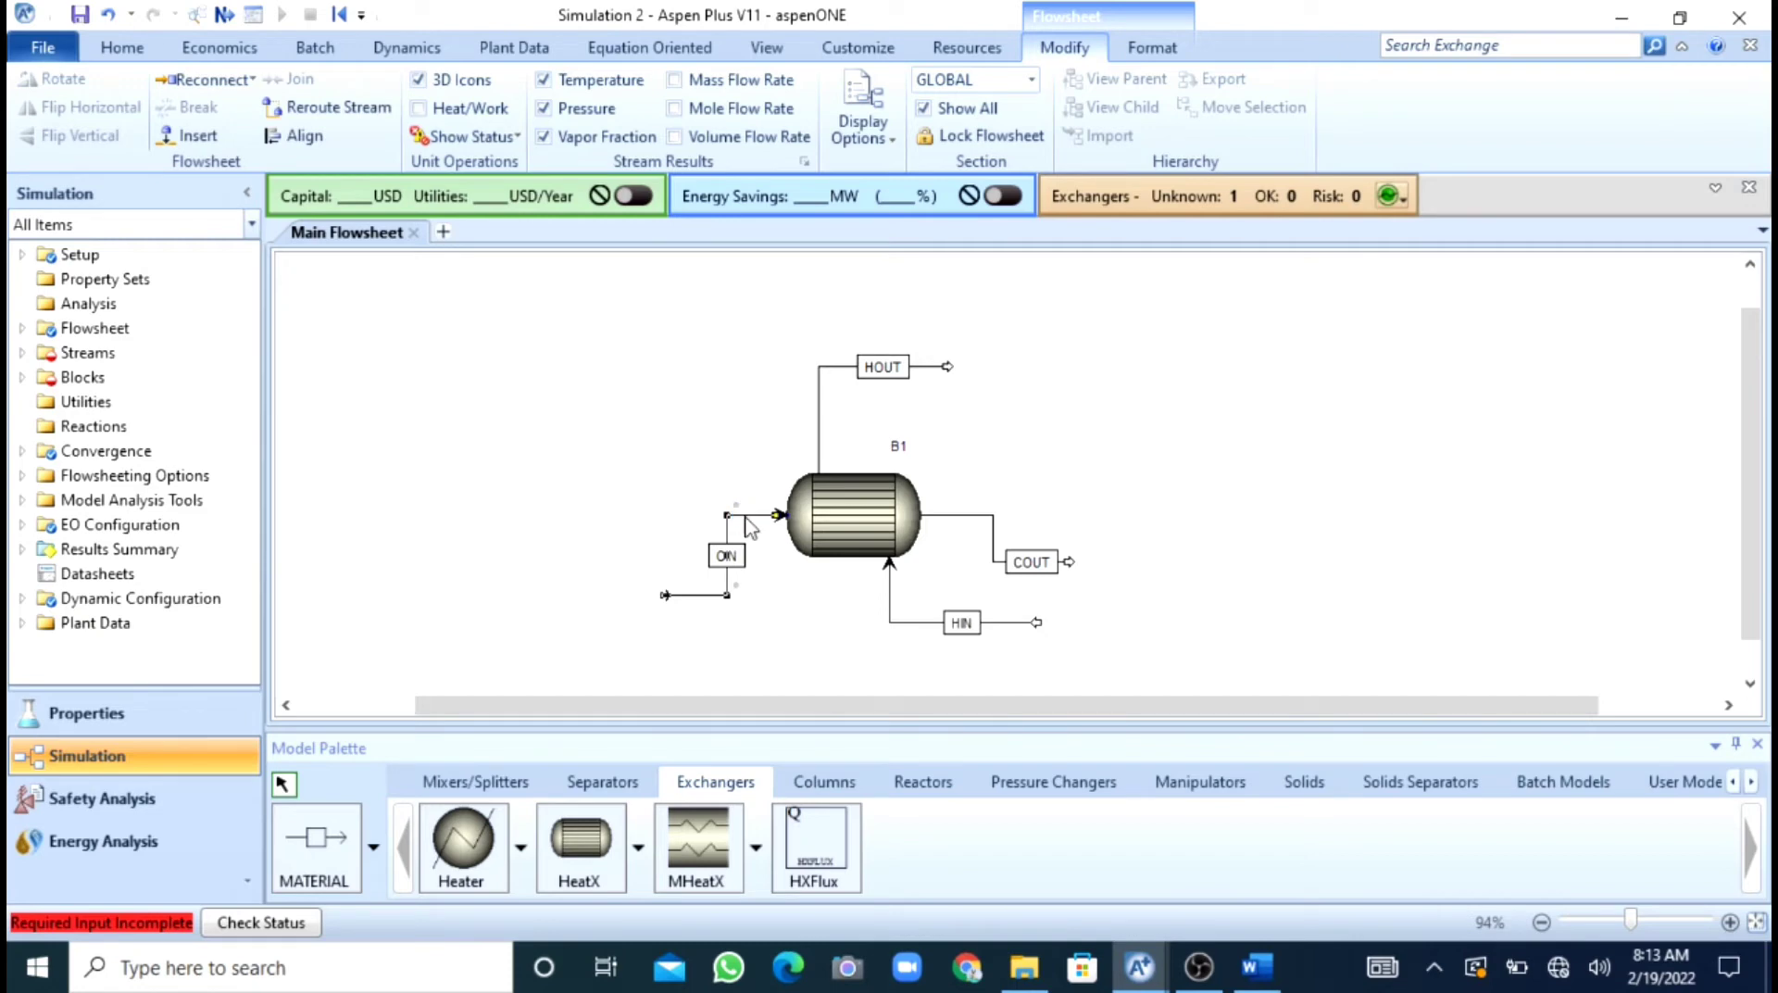
double_click(750, 526)
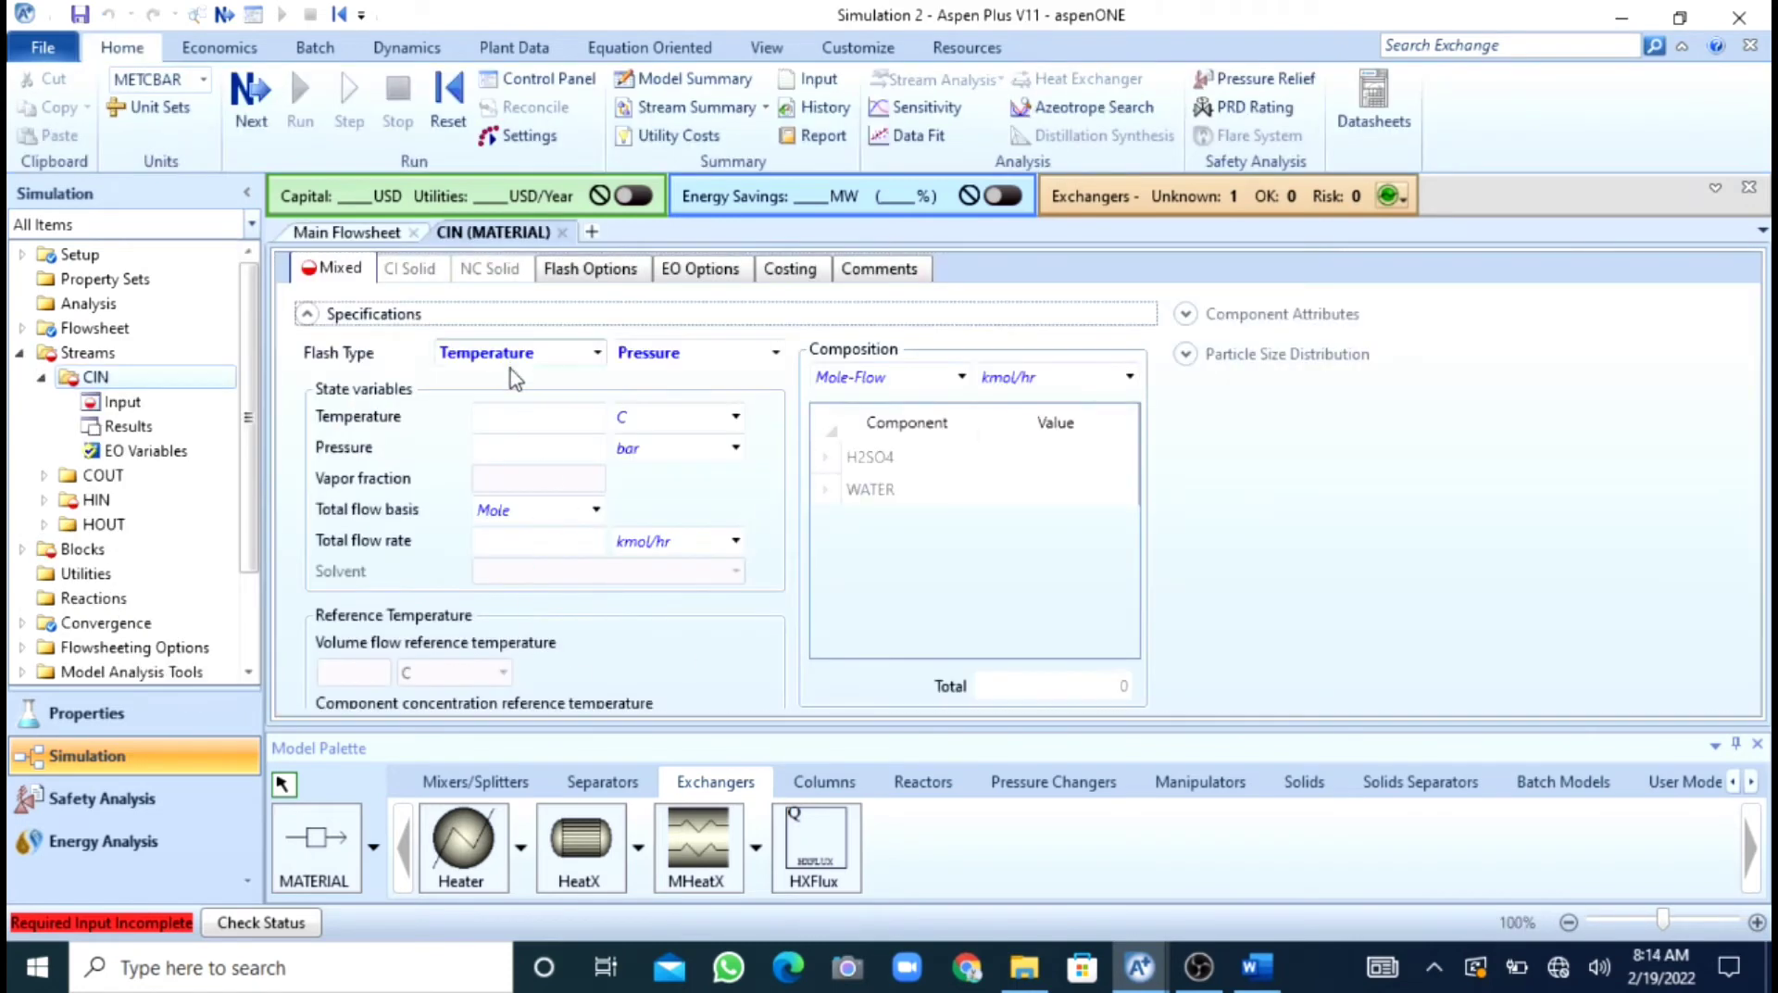
click(524, 419)
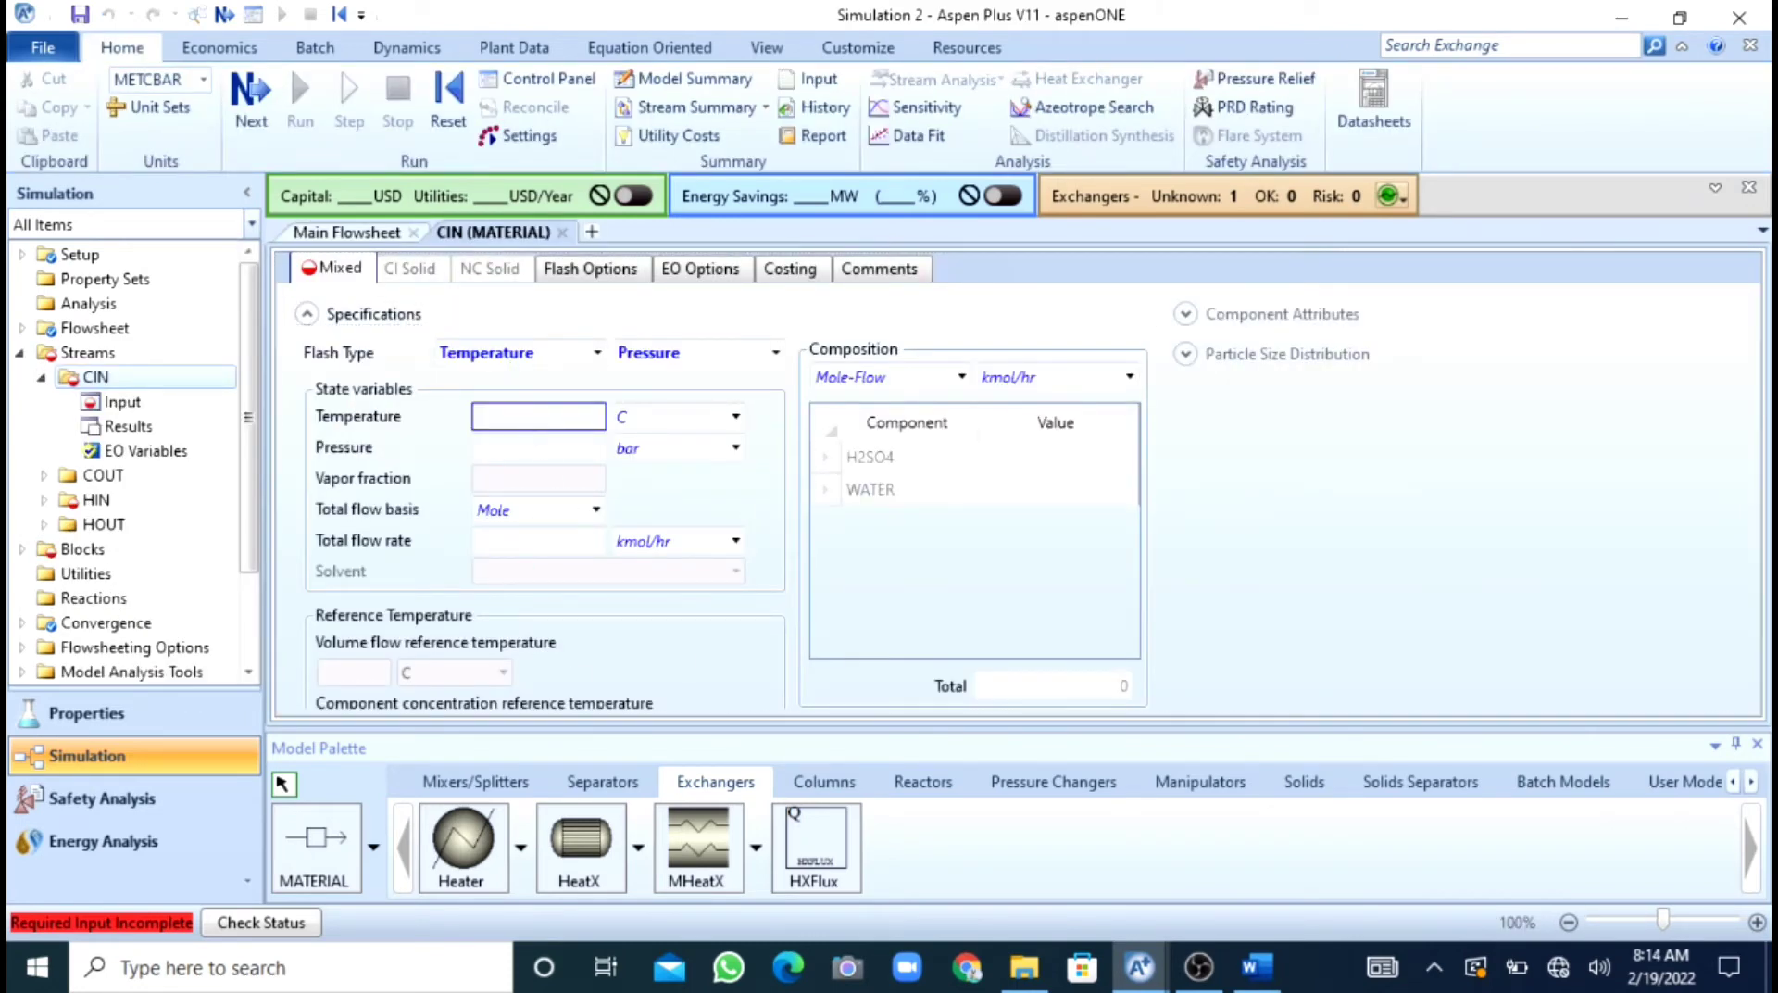
text(25)
click(581, 448)
text(3)
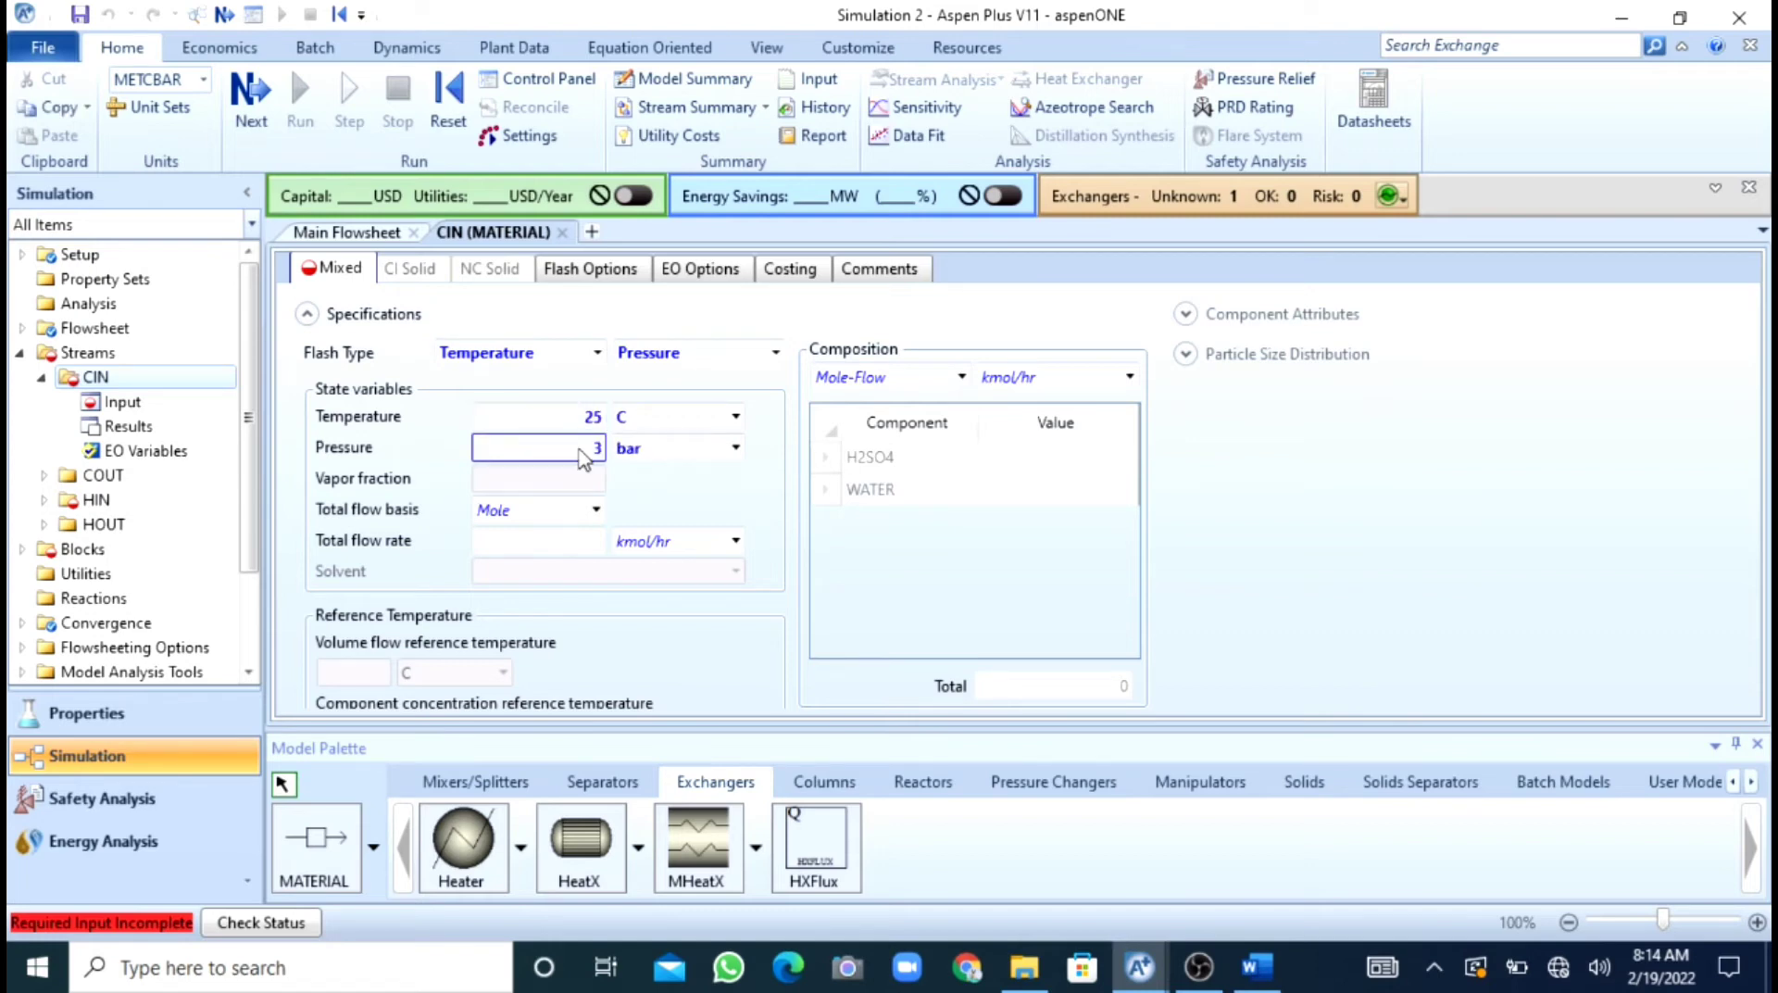
click(541, 539)
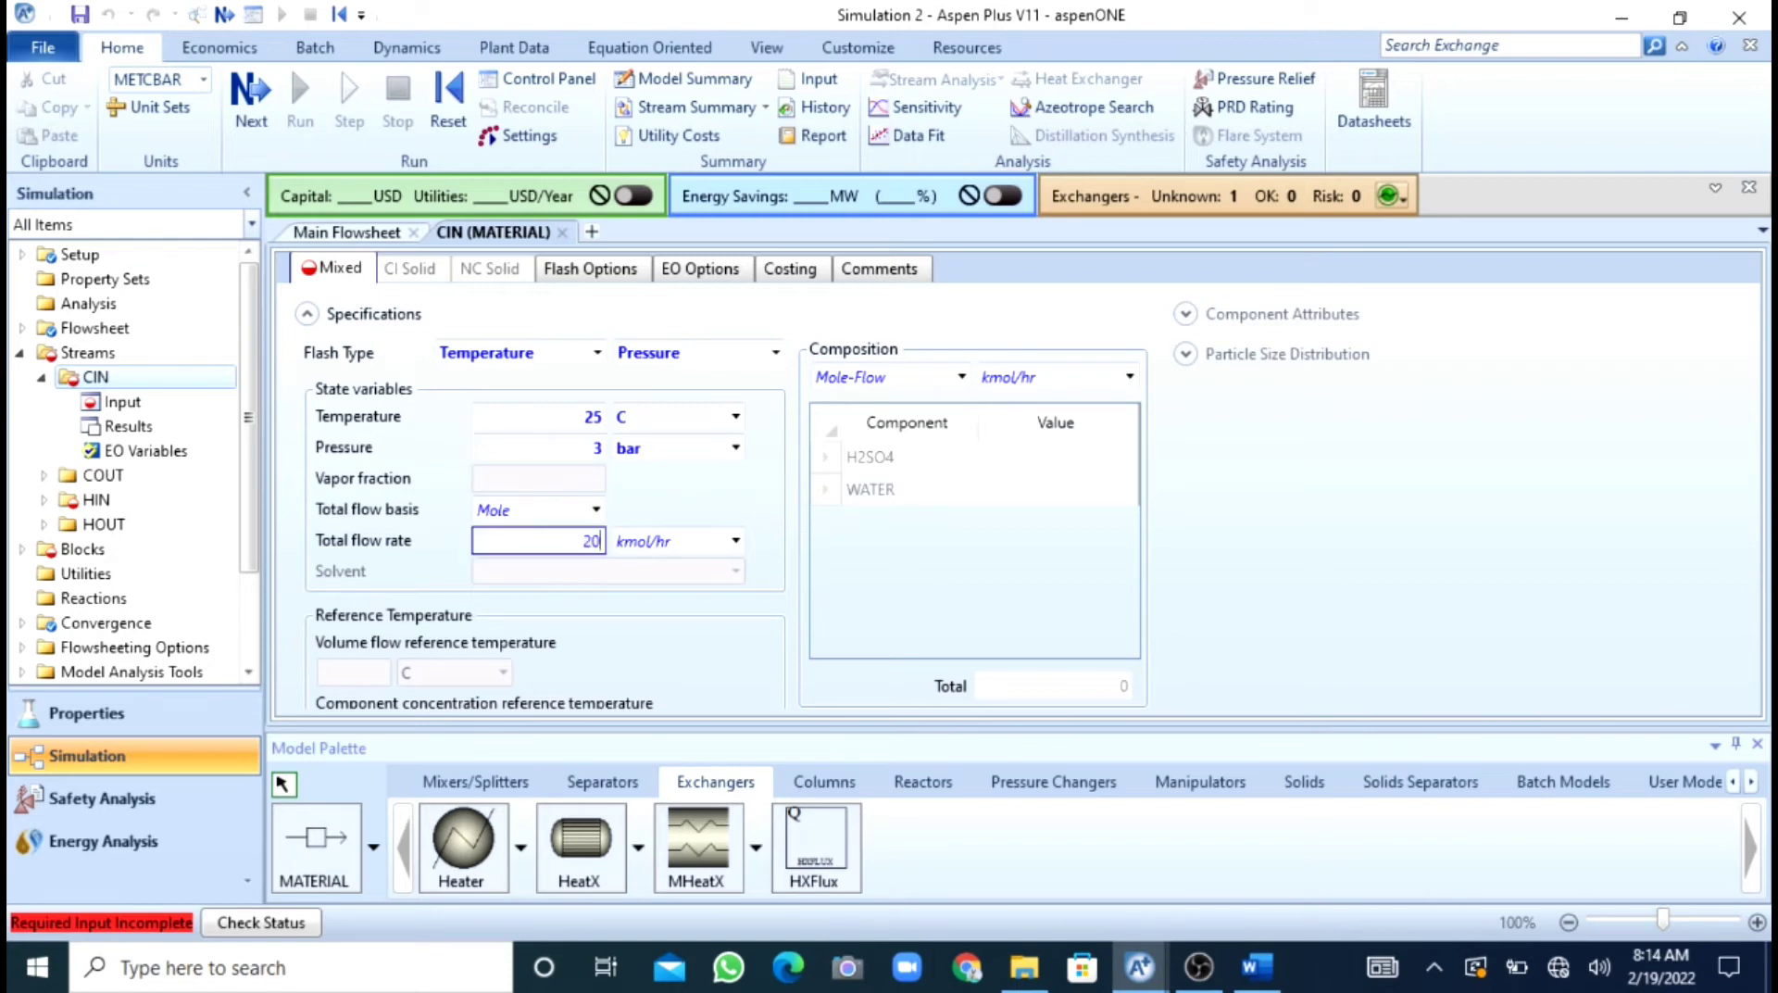
text(2000)
key(Return)
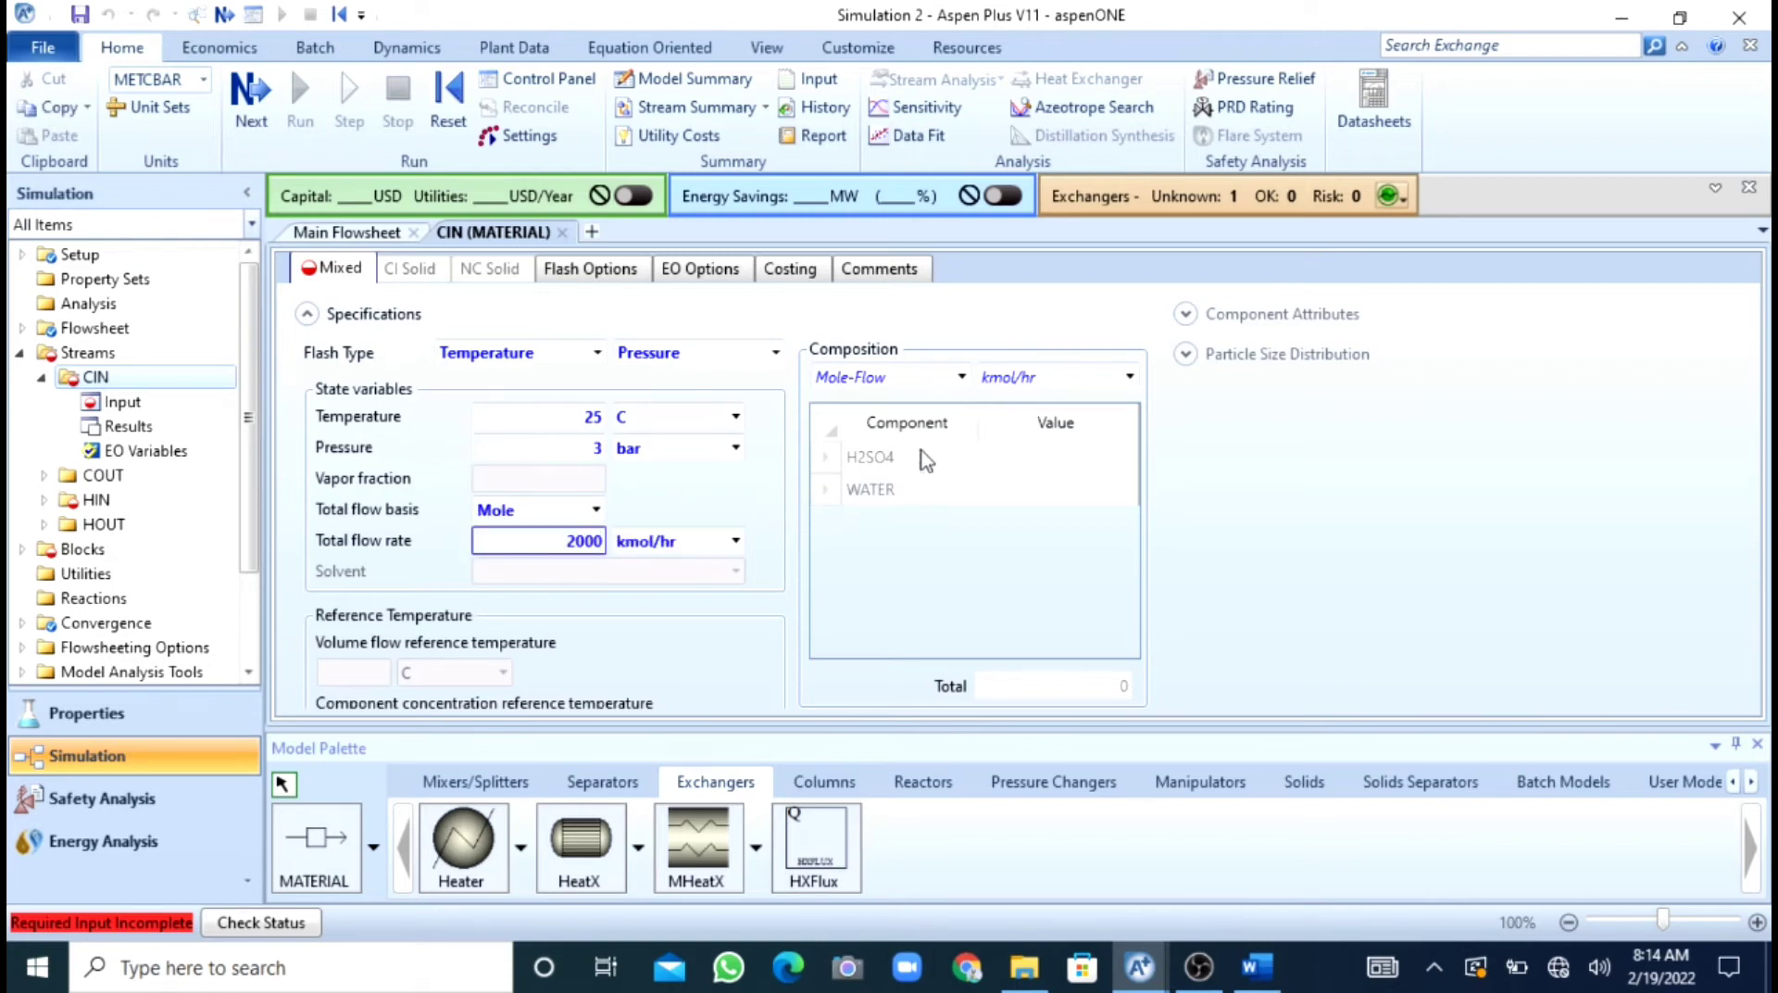
Set the water mole flow in stream CIN's composition to 2000 kmol/hr.
click(1077, 500)
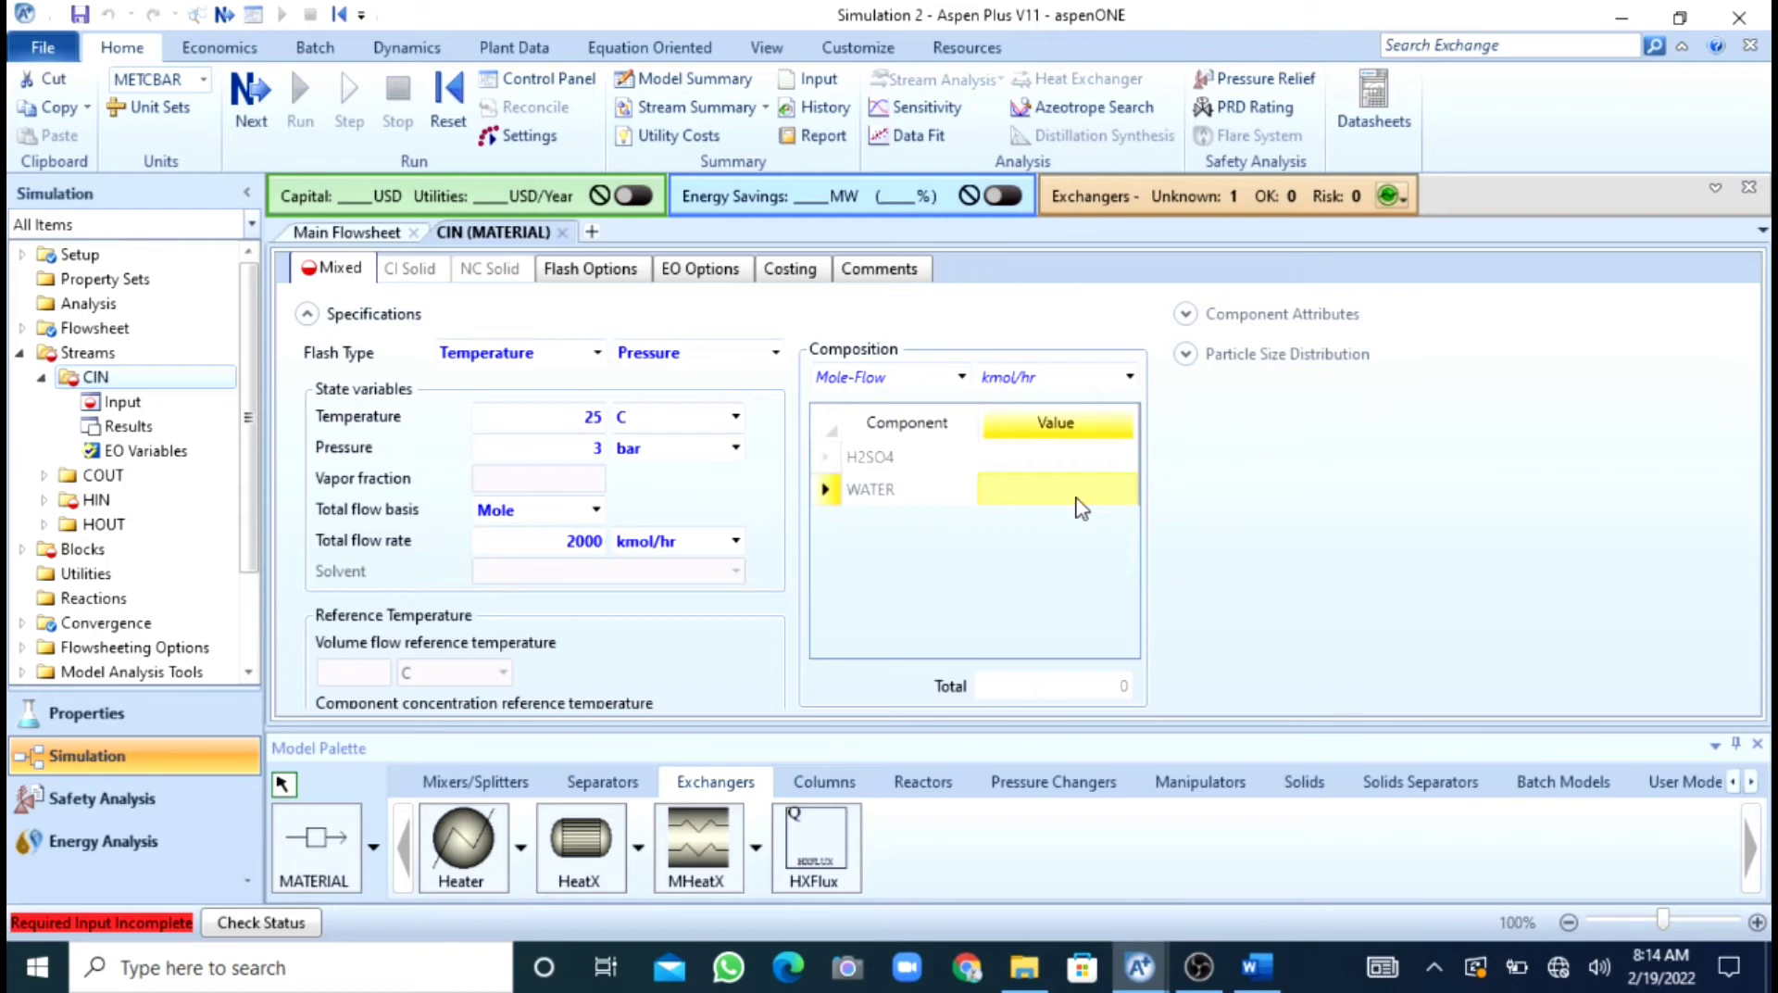
text(2000)
key(Return)
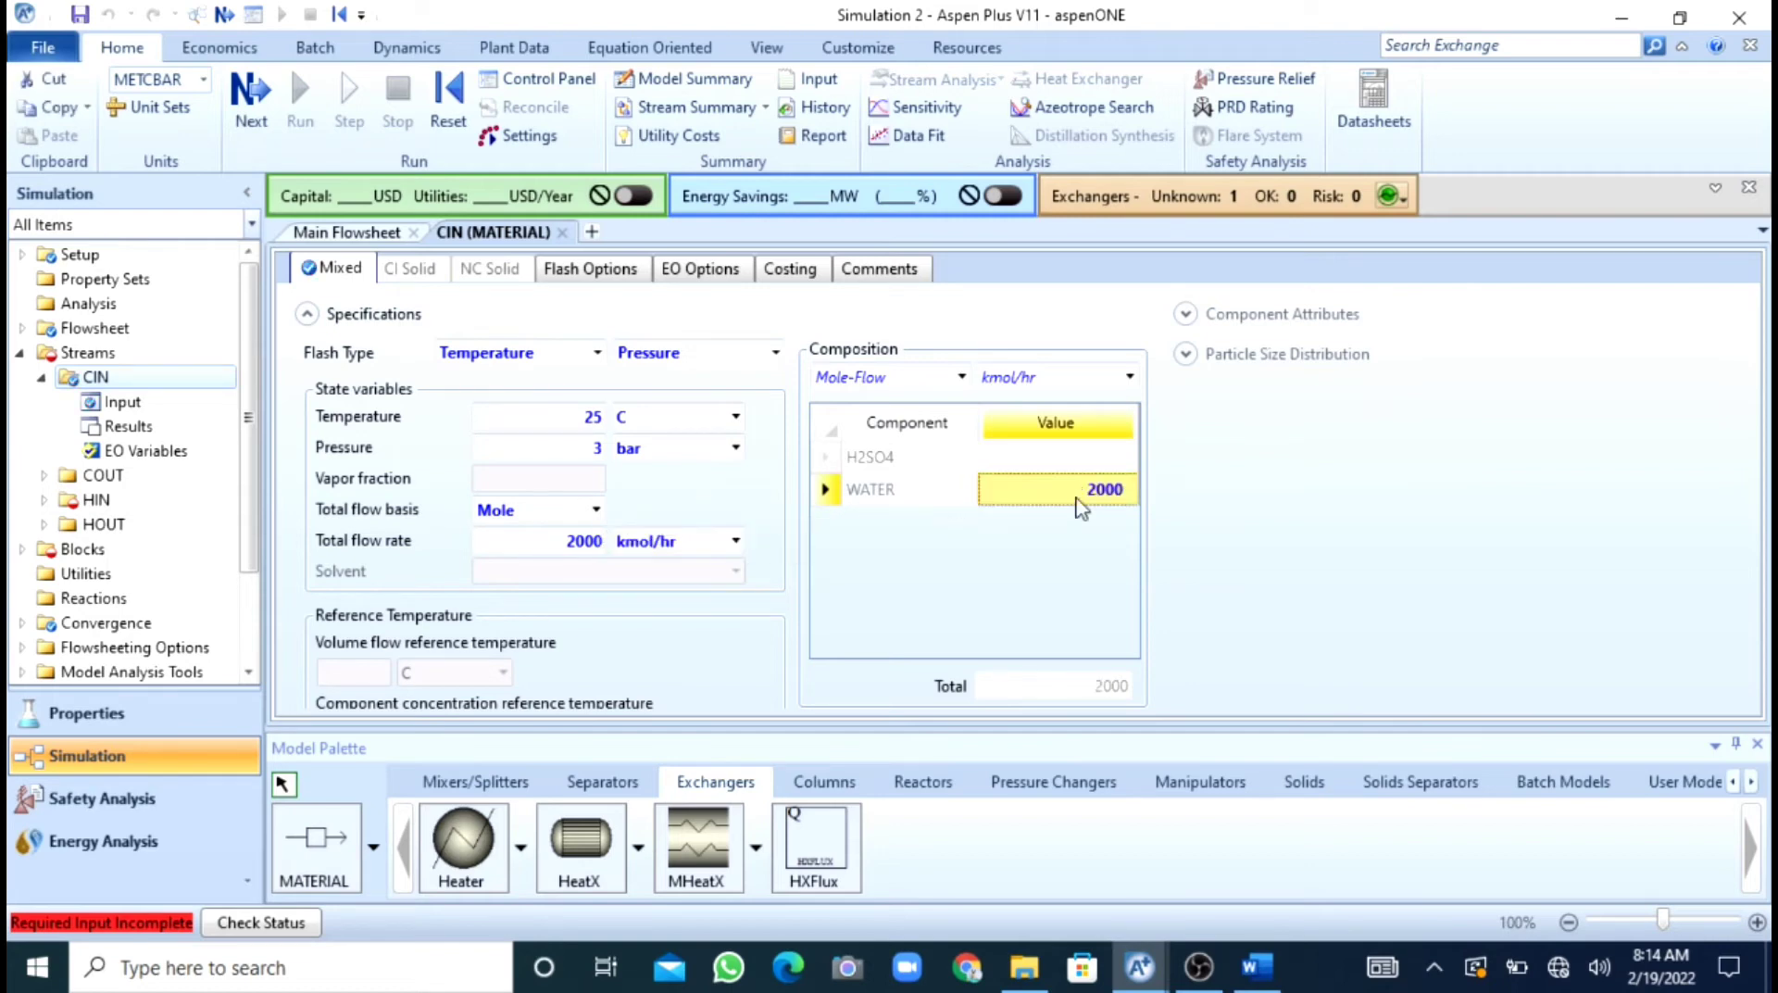
Specify stream HIN with a temperature of 90 C, pressure of 4 bar and total standard volume (Stdvol) flow rate of 77 cum/hr.
click(262, 127)
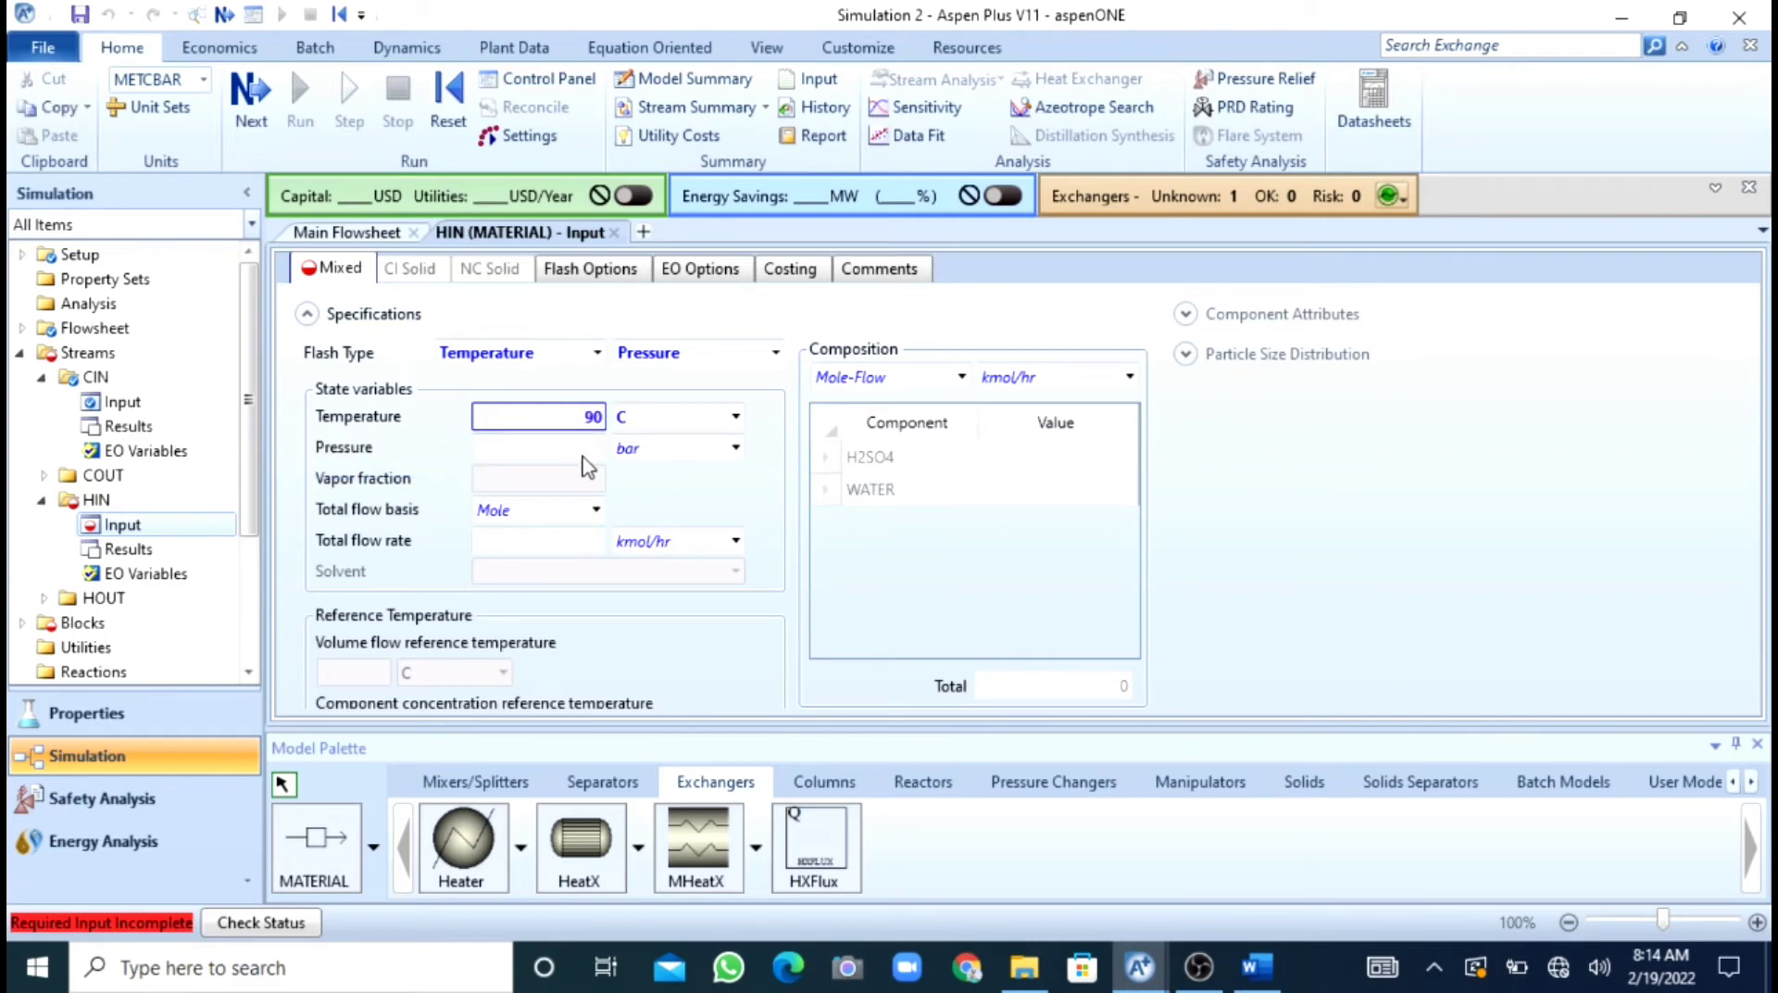
click(584, 452)
key(Return)
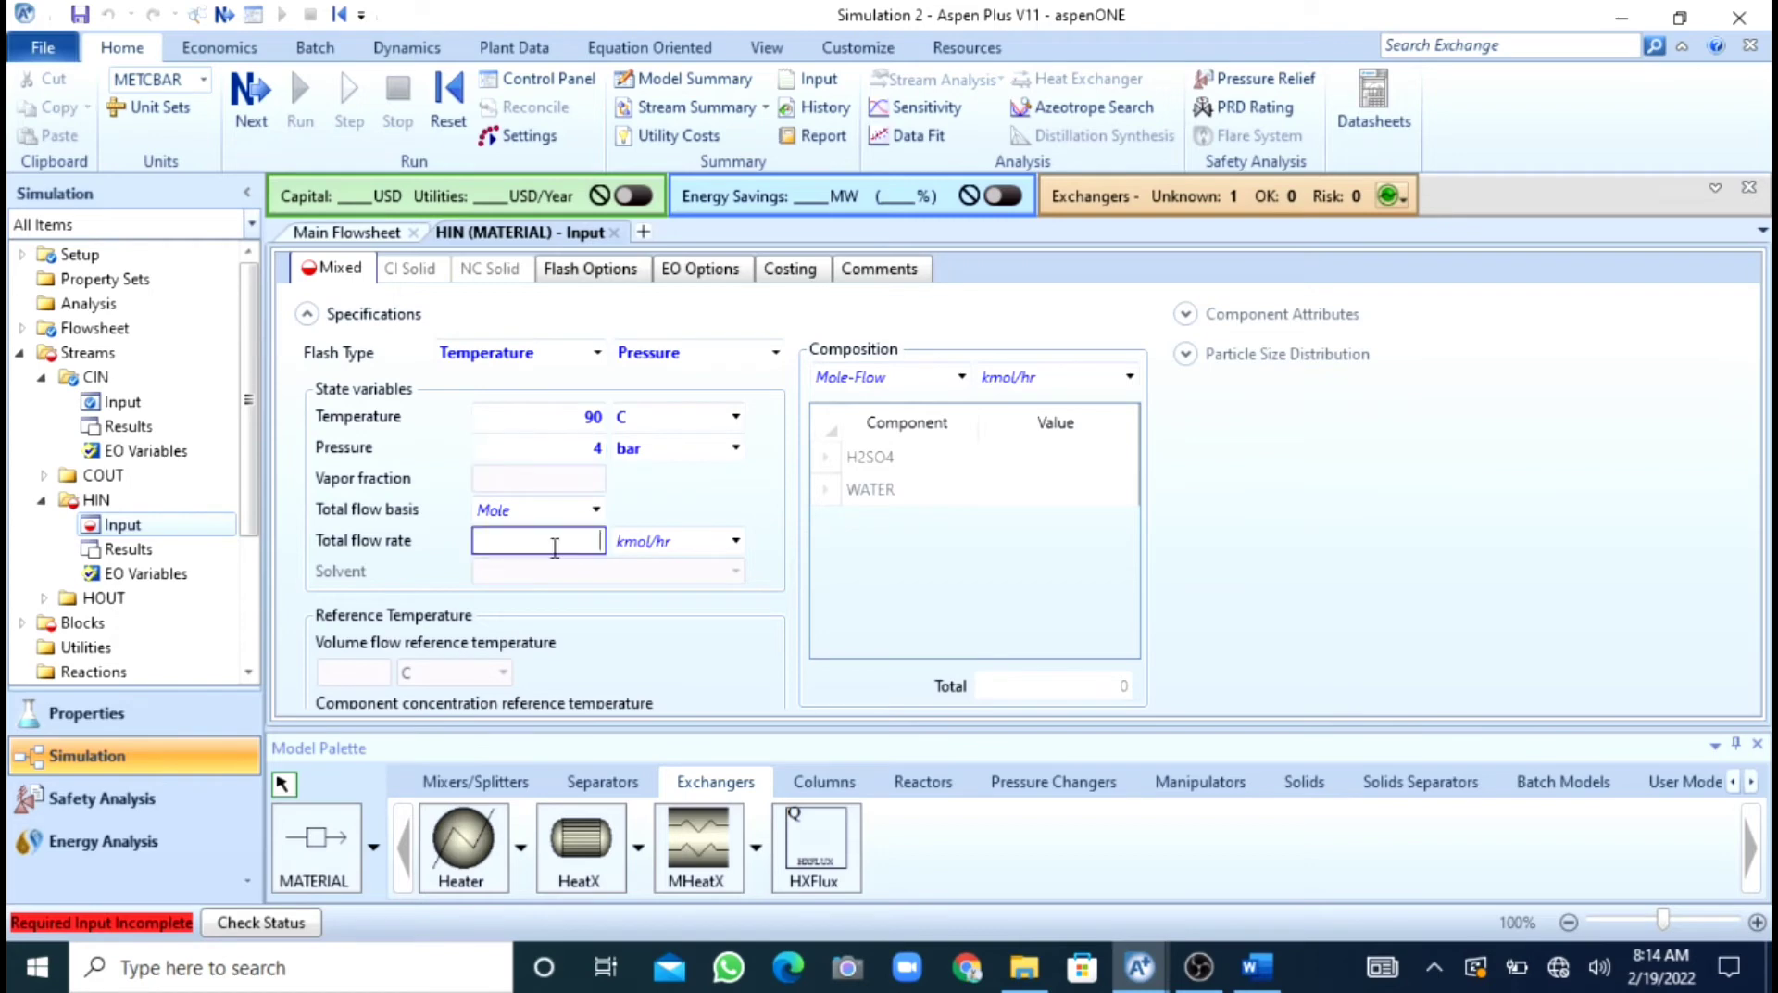
click(596, 510)
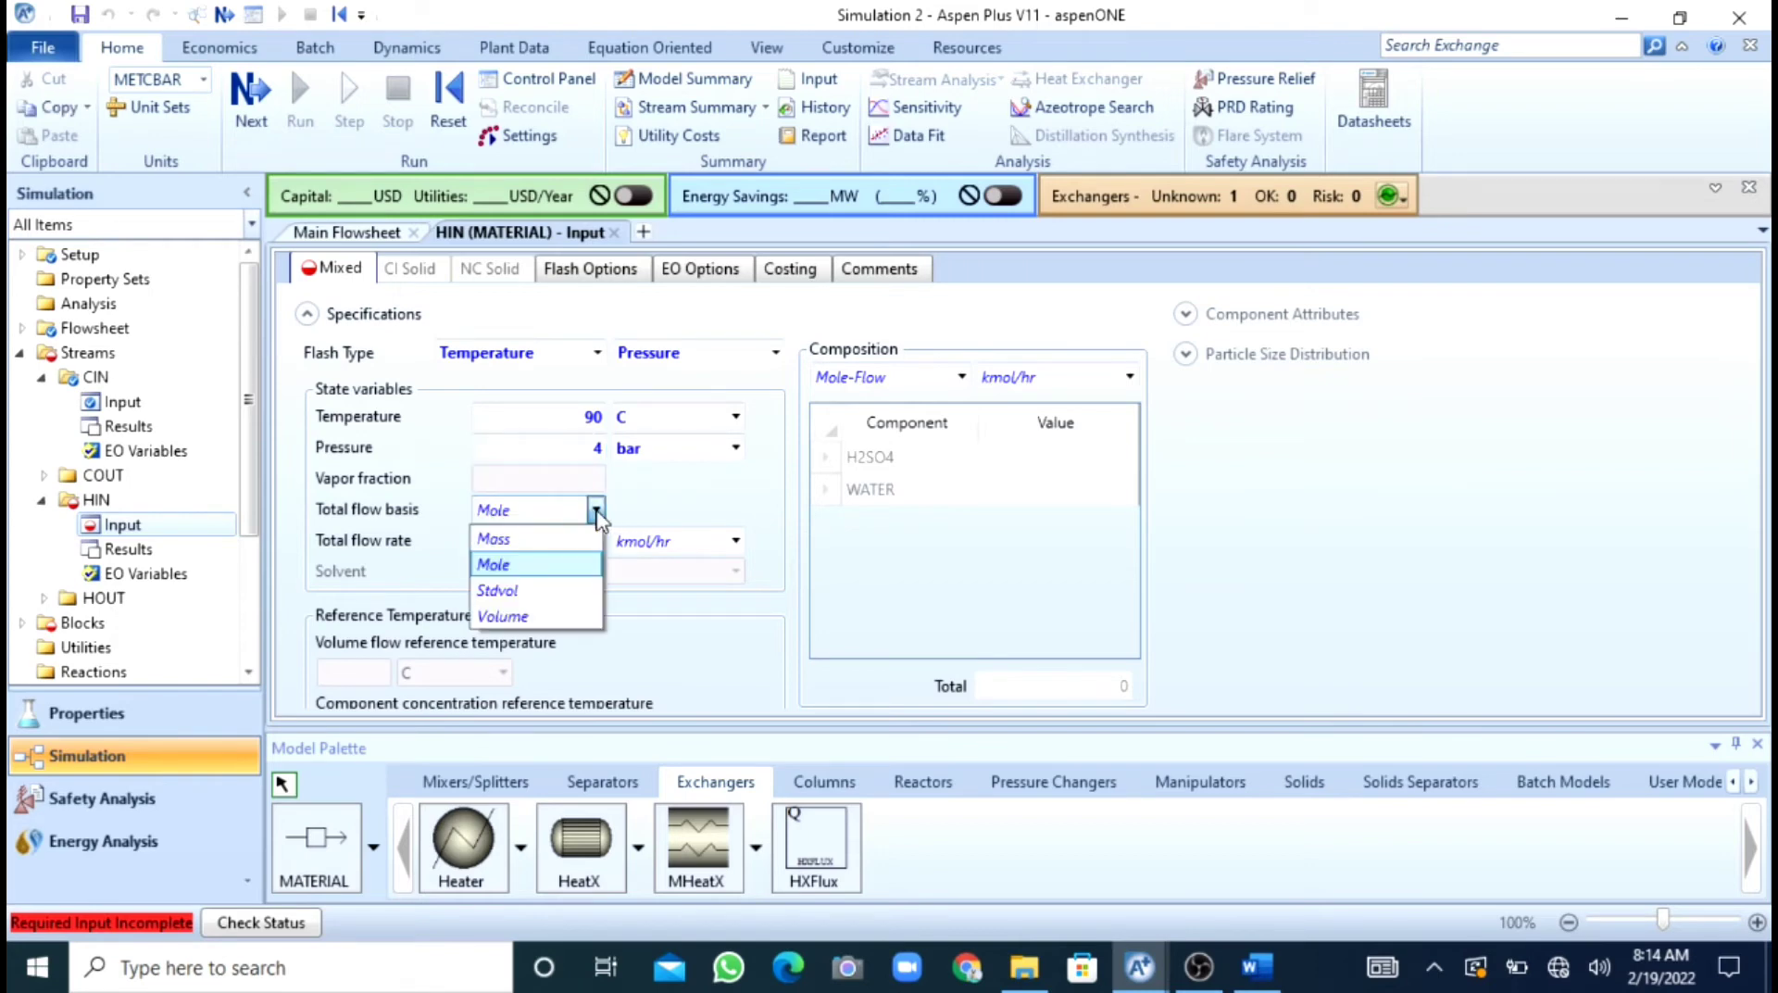
click(533, 592)
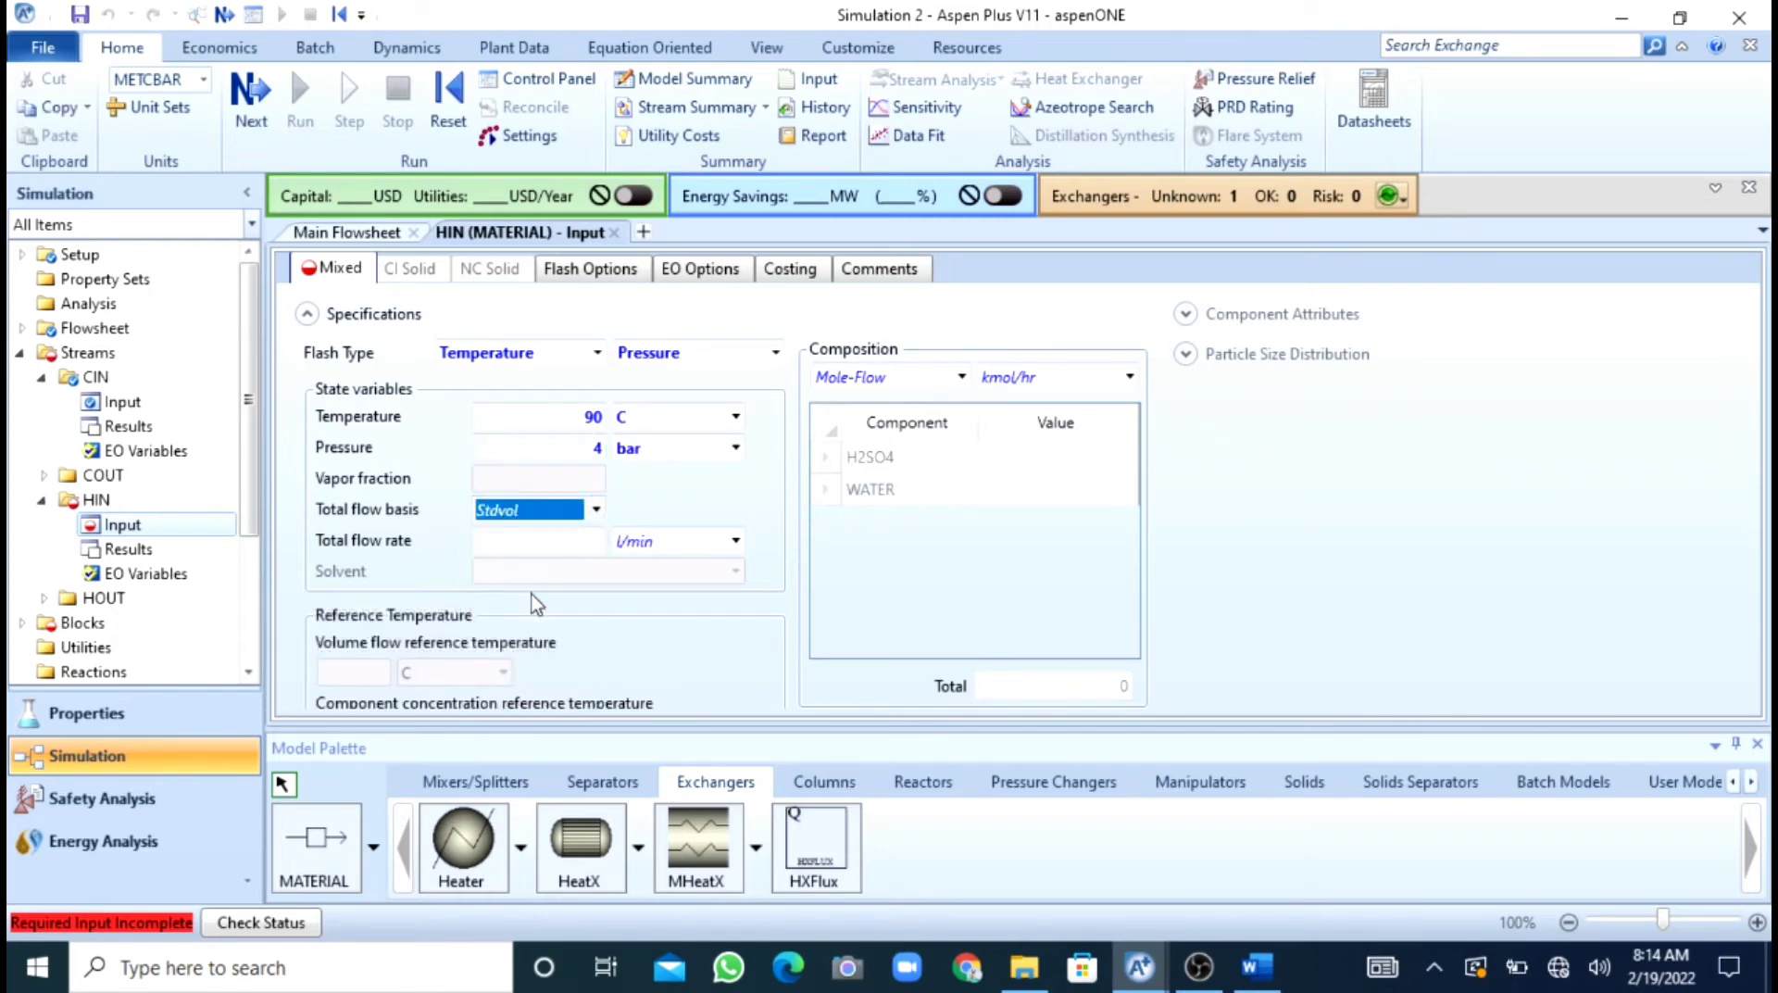
click(554, 544)
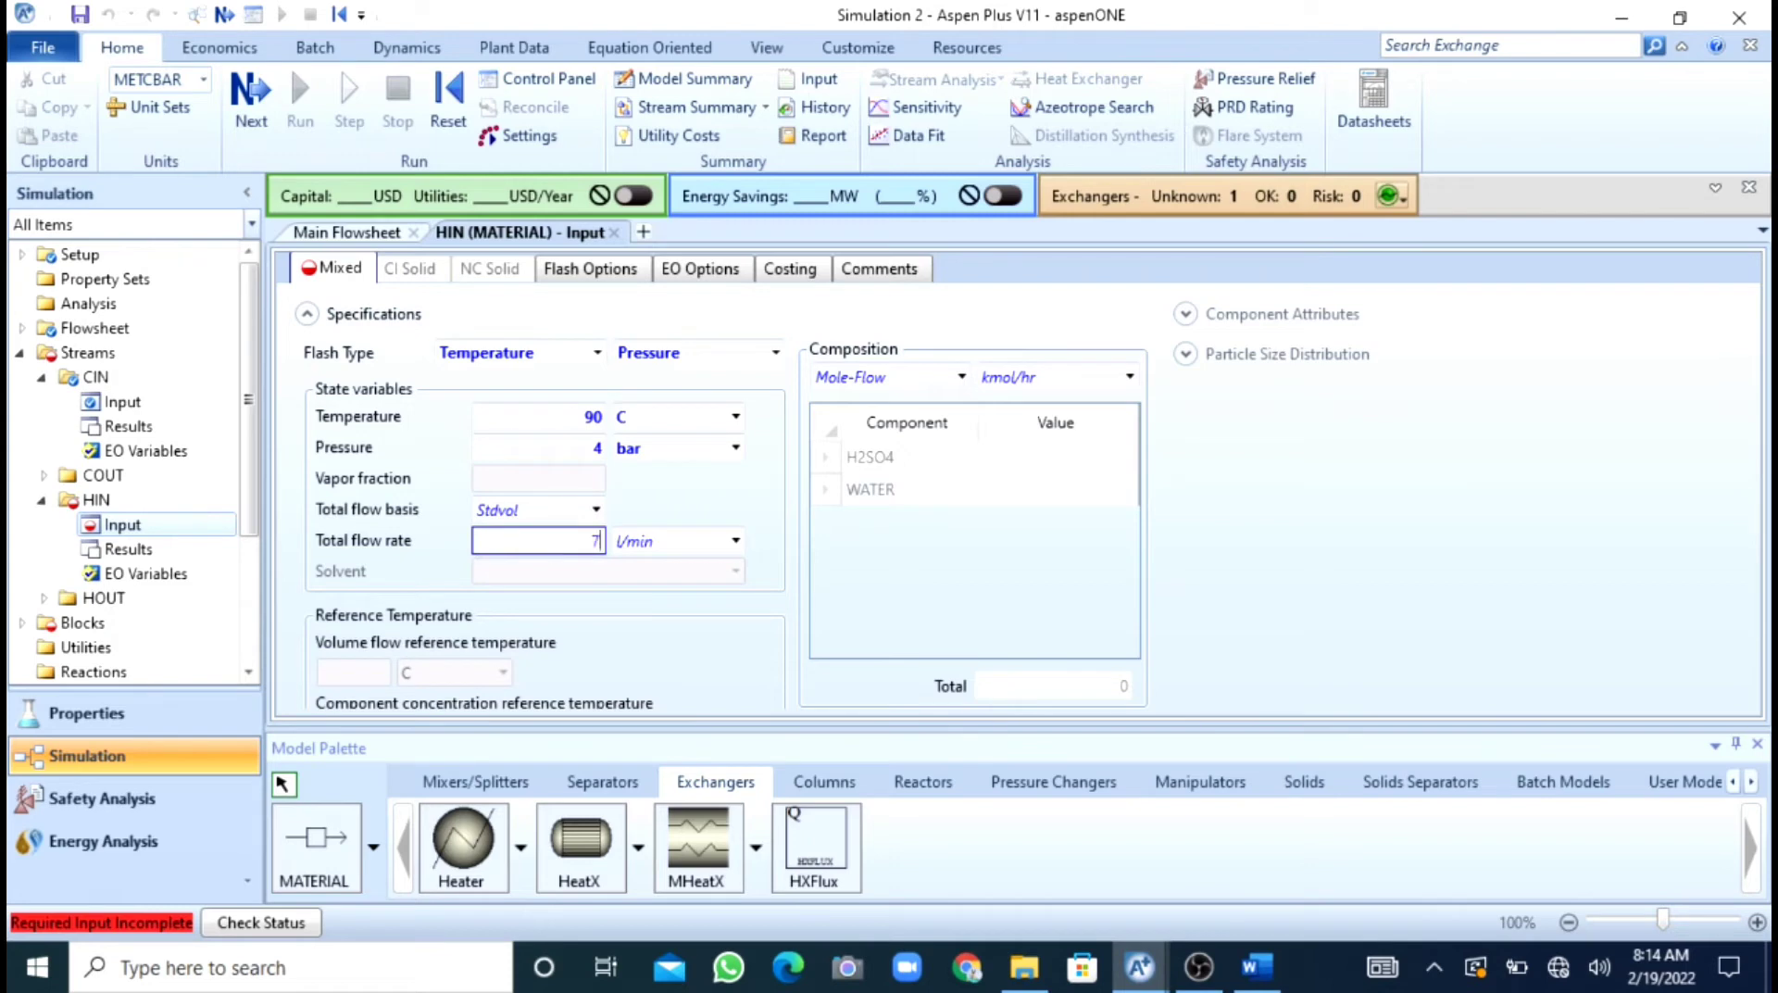
click(736, 540)
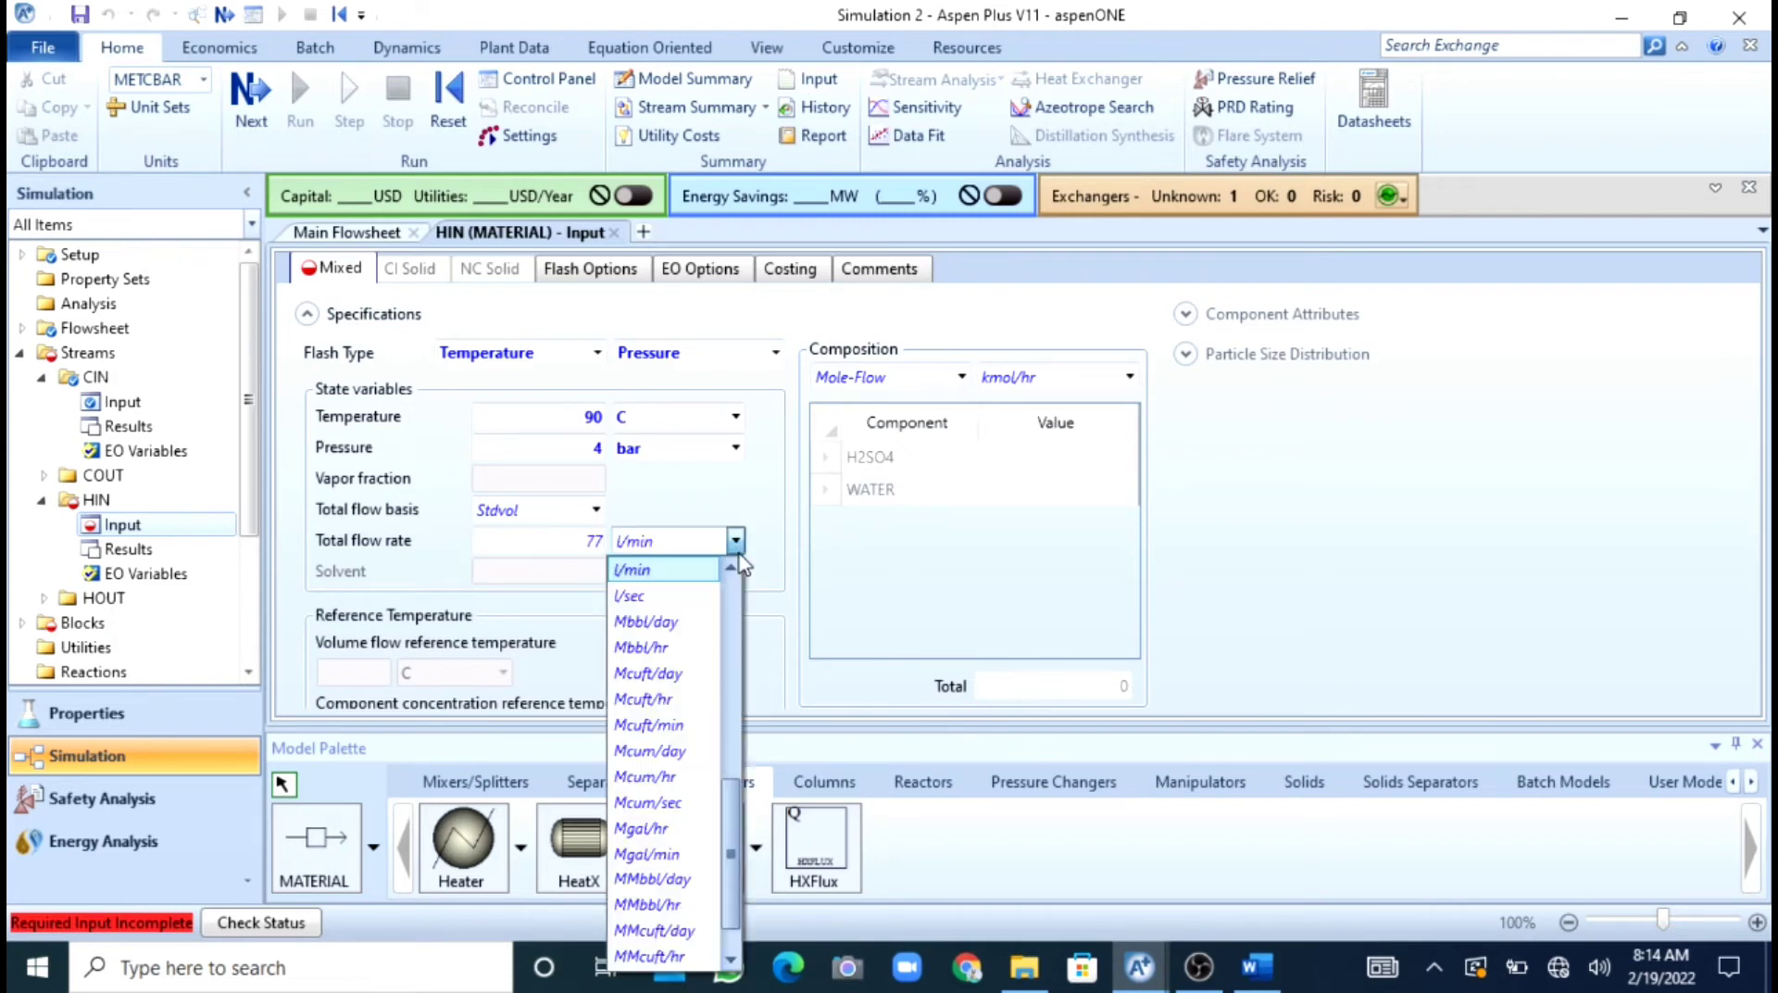
click(731, 668)
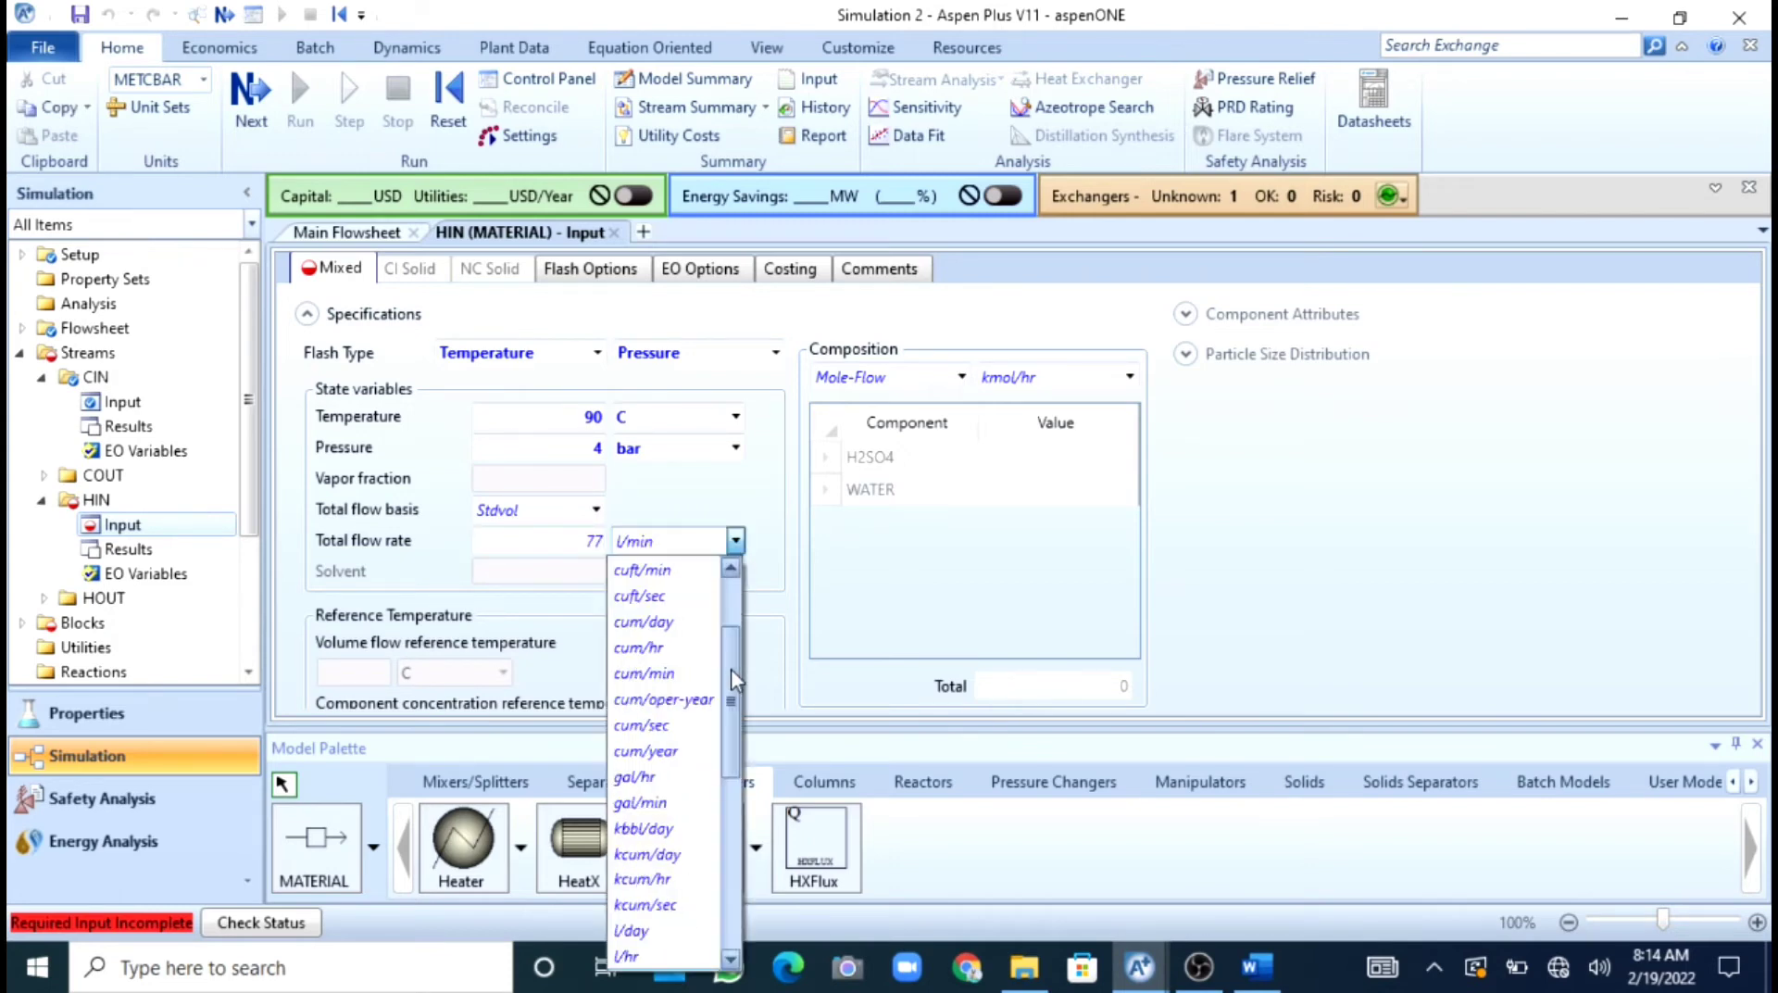
click(651, 652)
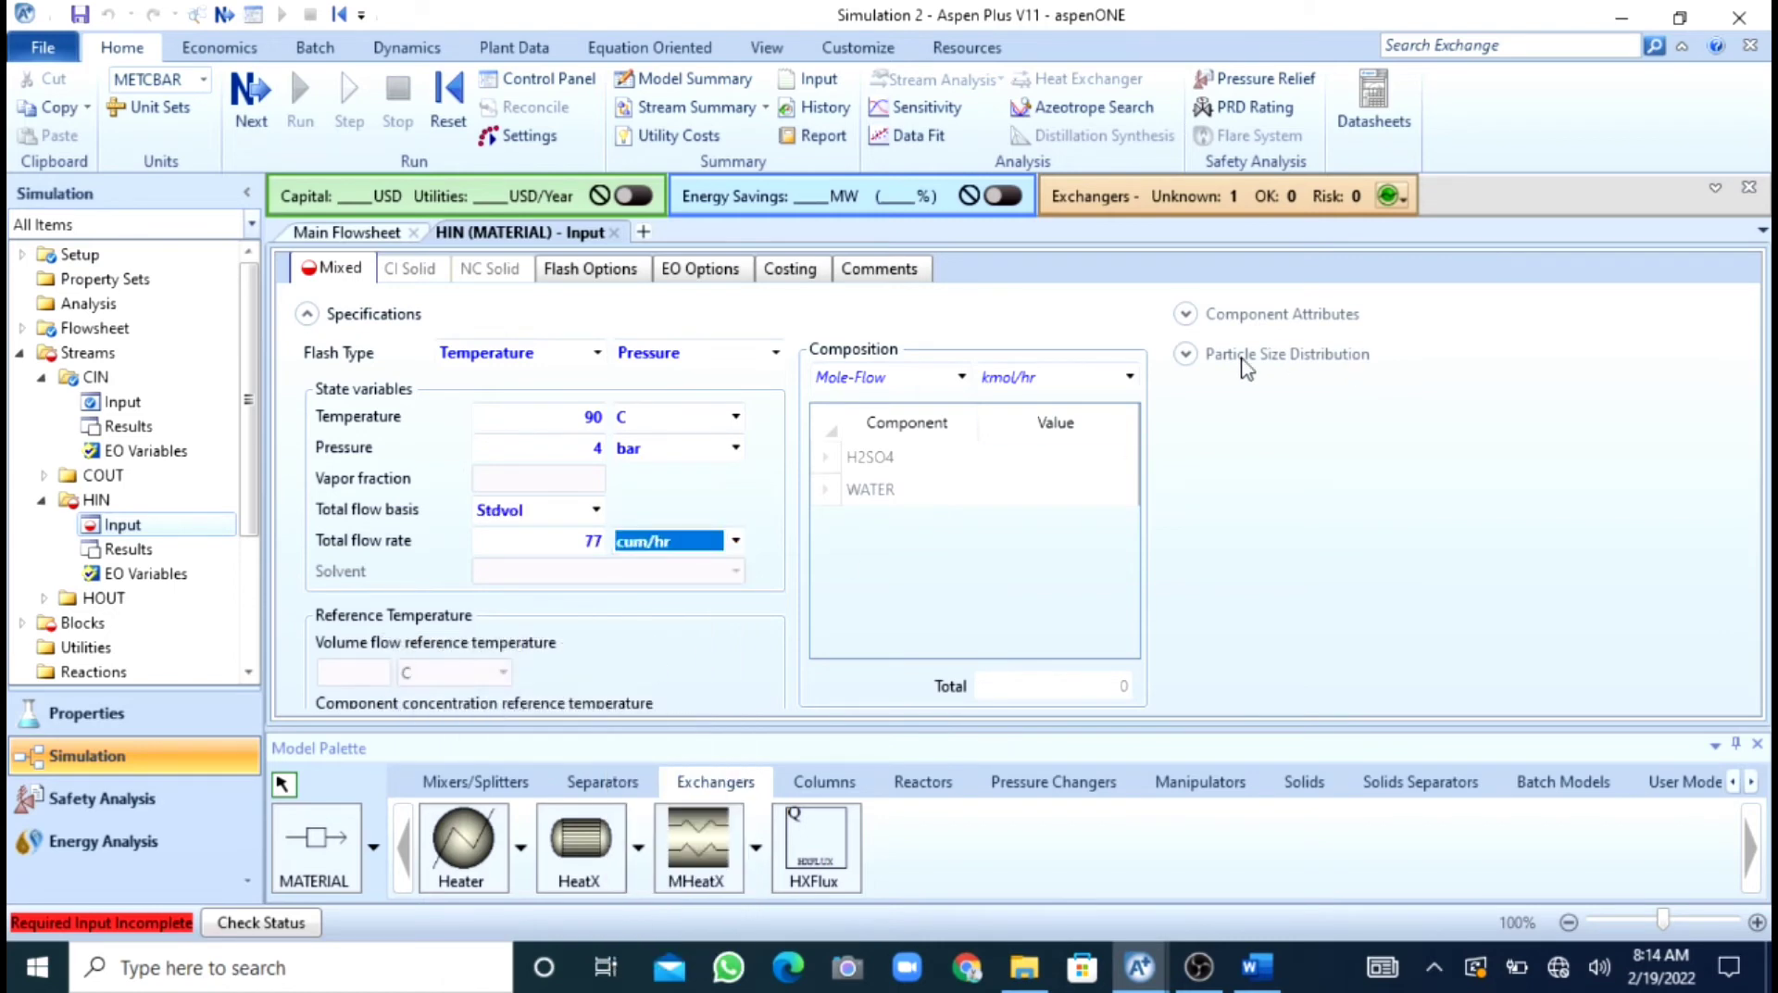
Define HIN's composition as standard volume fractions (Stdvol-Frac) of 0.985 for H2SO4 and 0.015 for WATER.
click(962, 376)
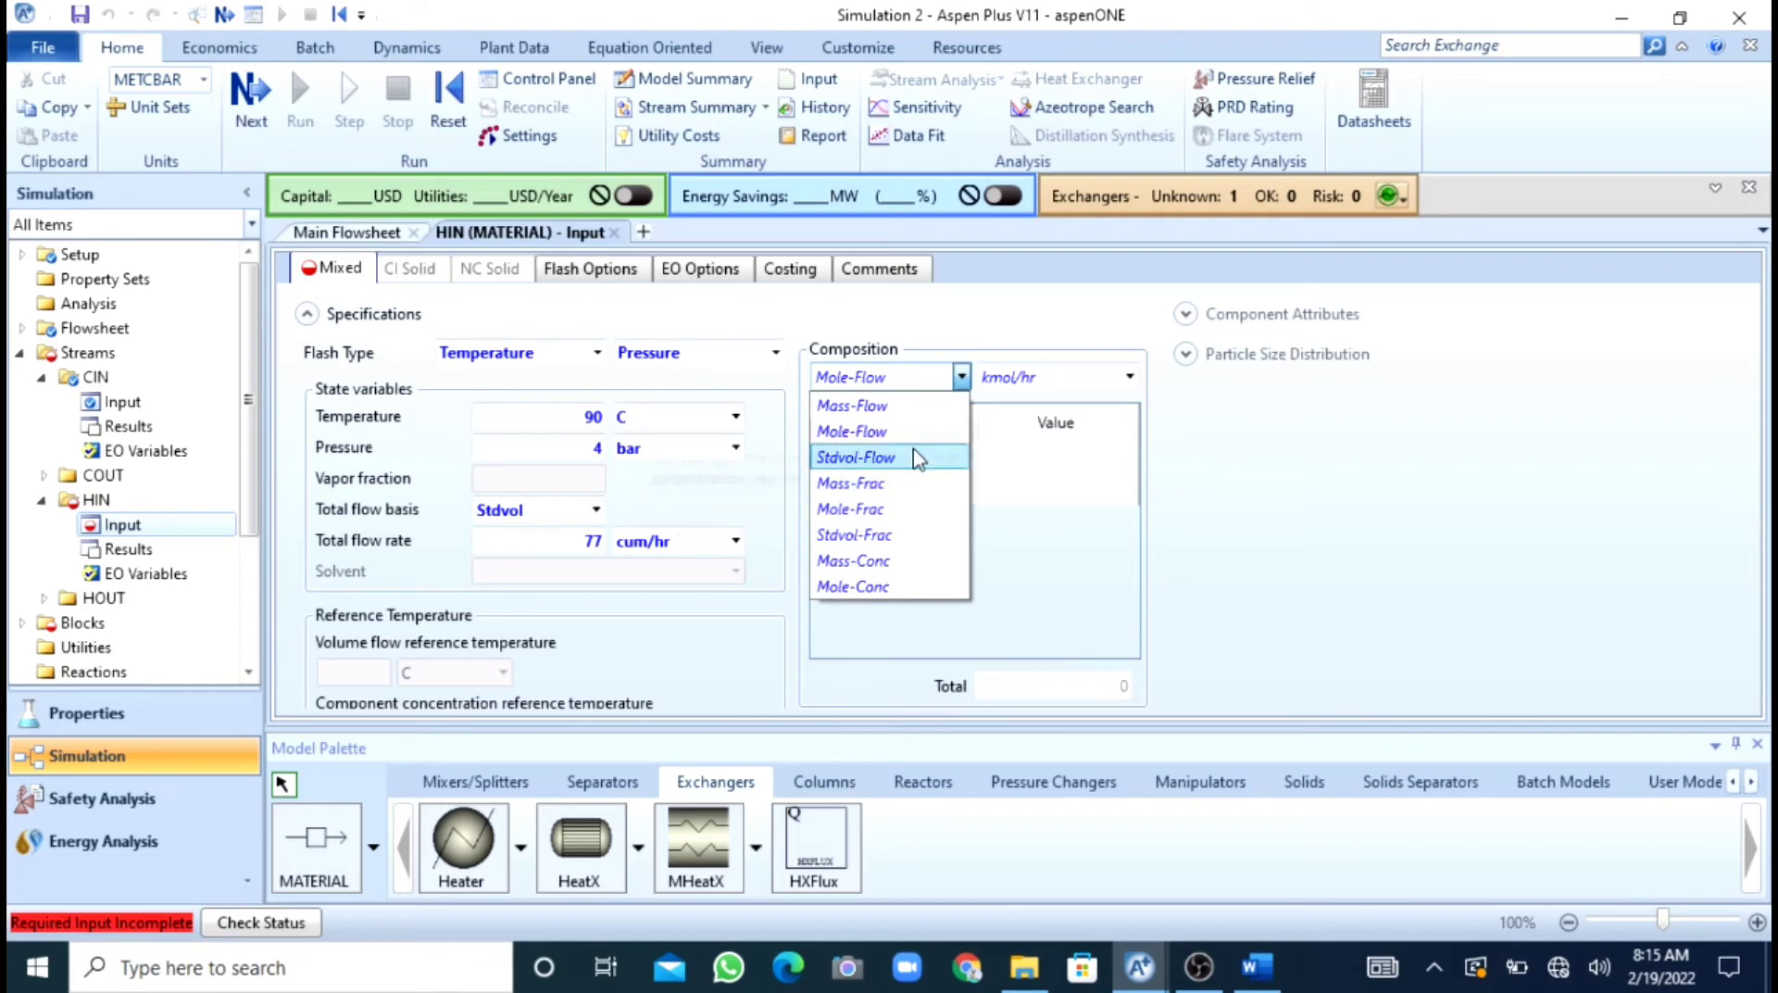
click(921, 535)
click(1085, 463)
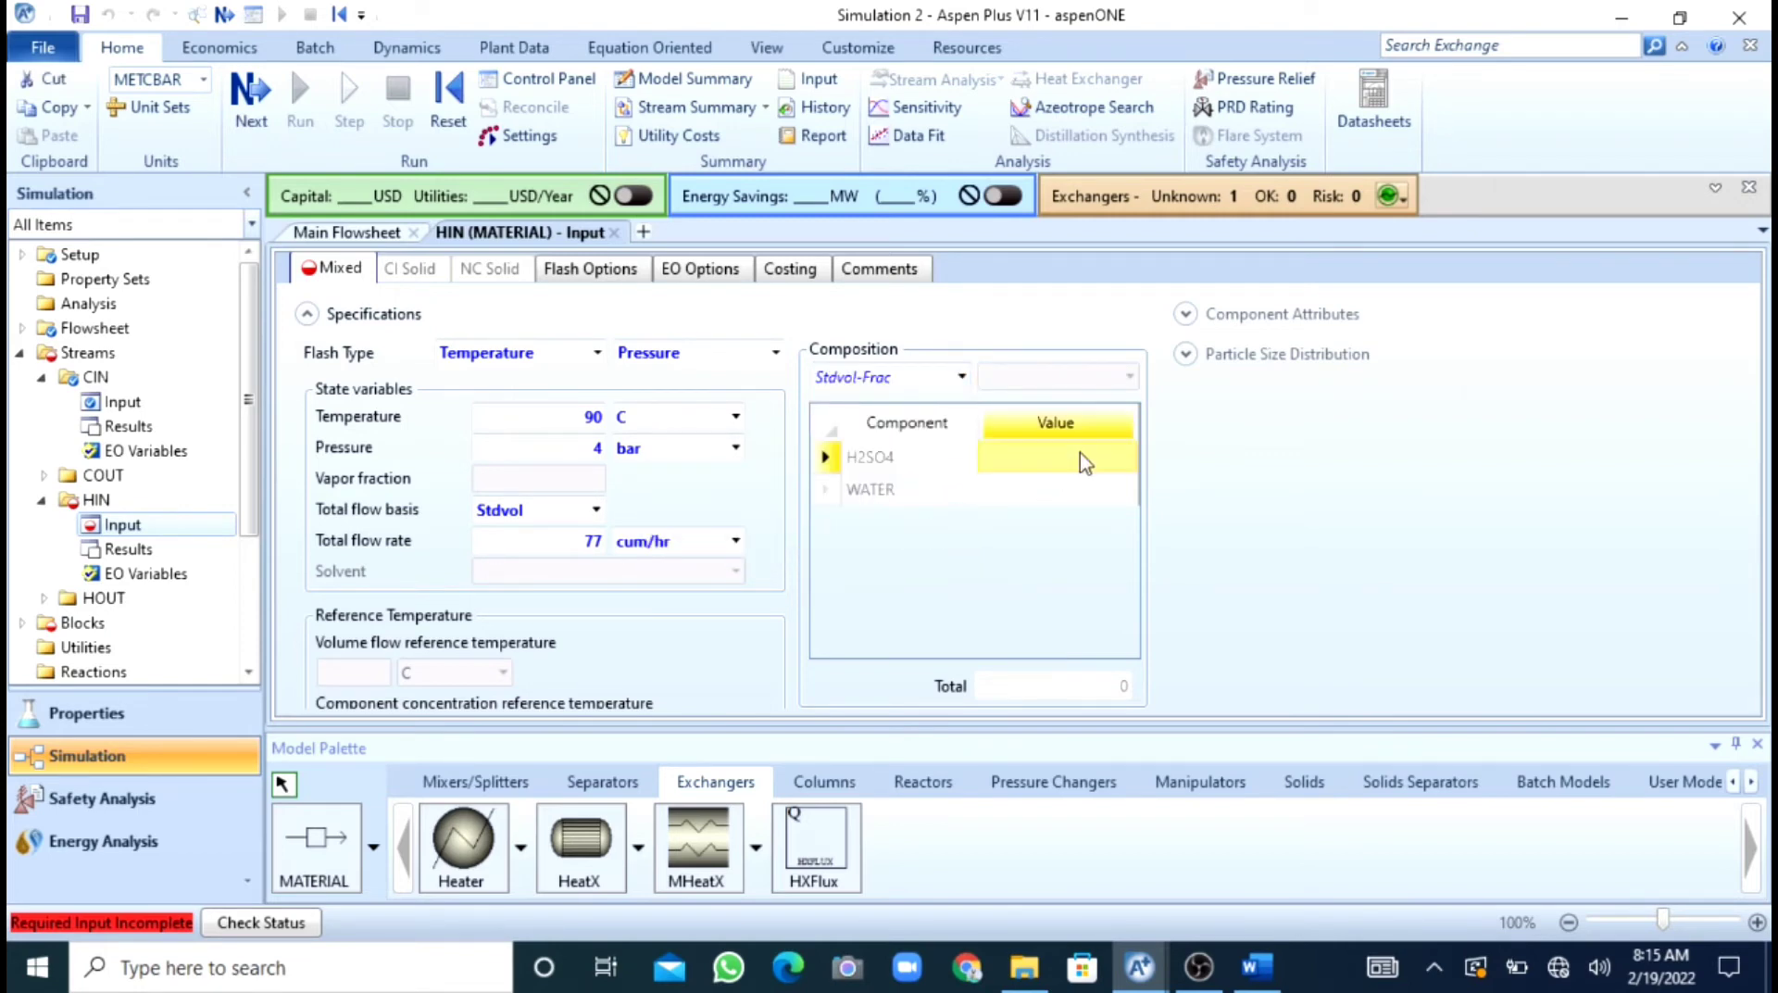
text(0.)
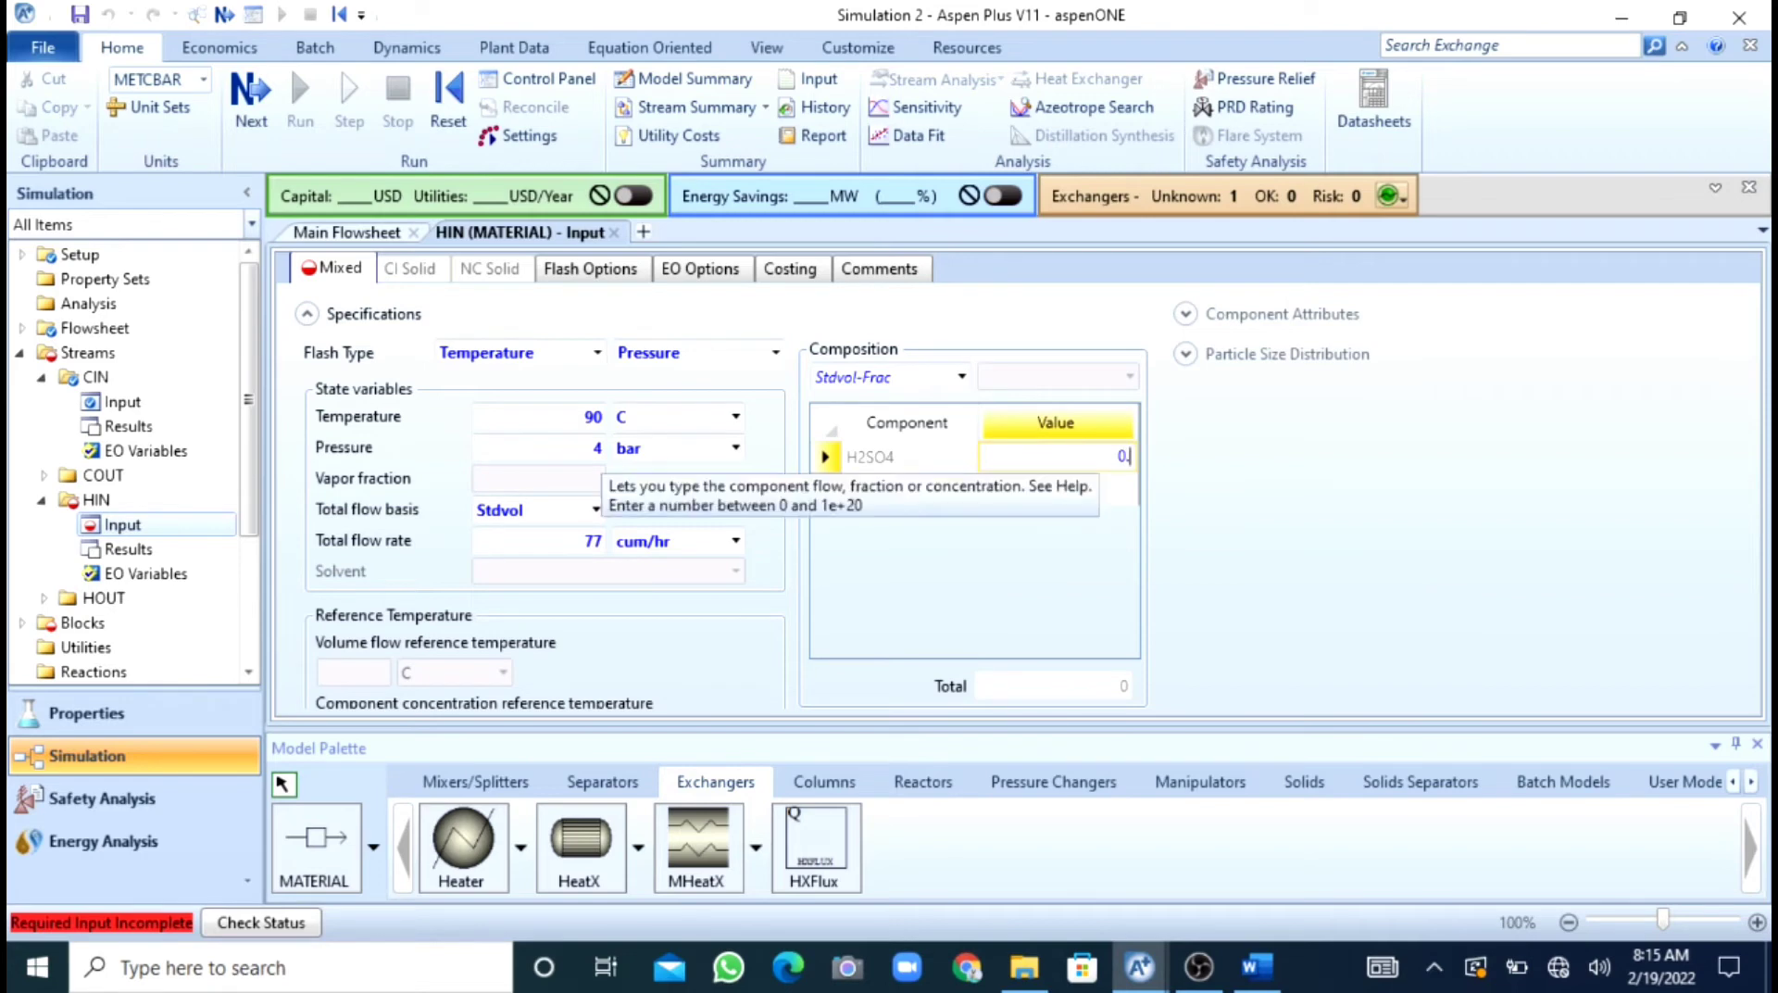
text(5)
key(Return)
text(0.)
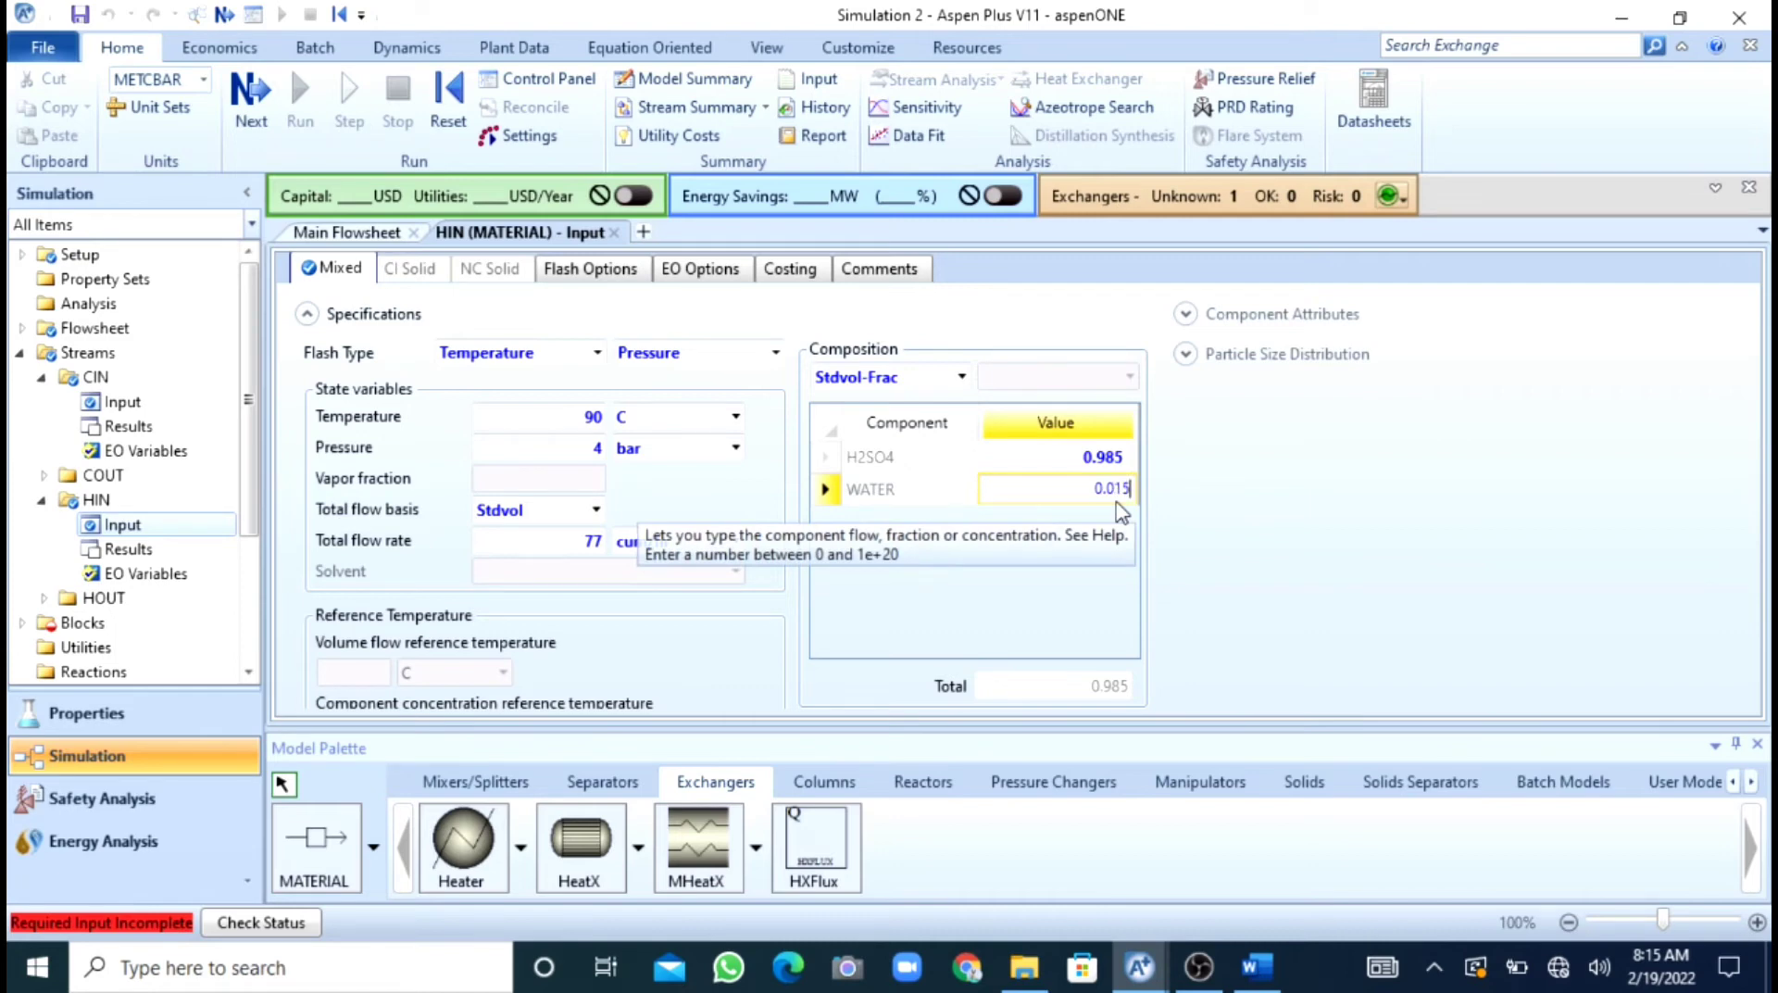
text(015)
key(Return)
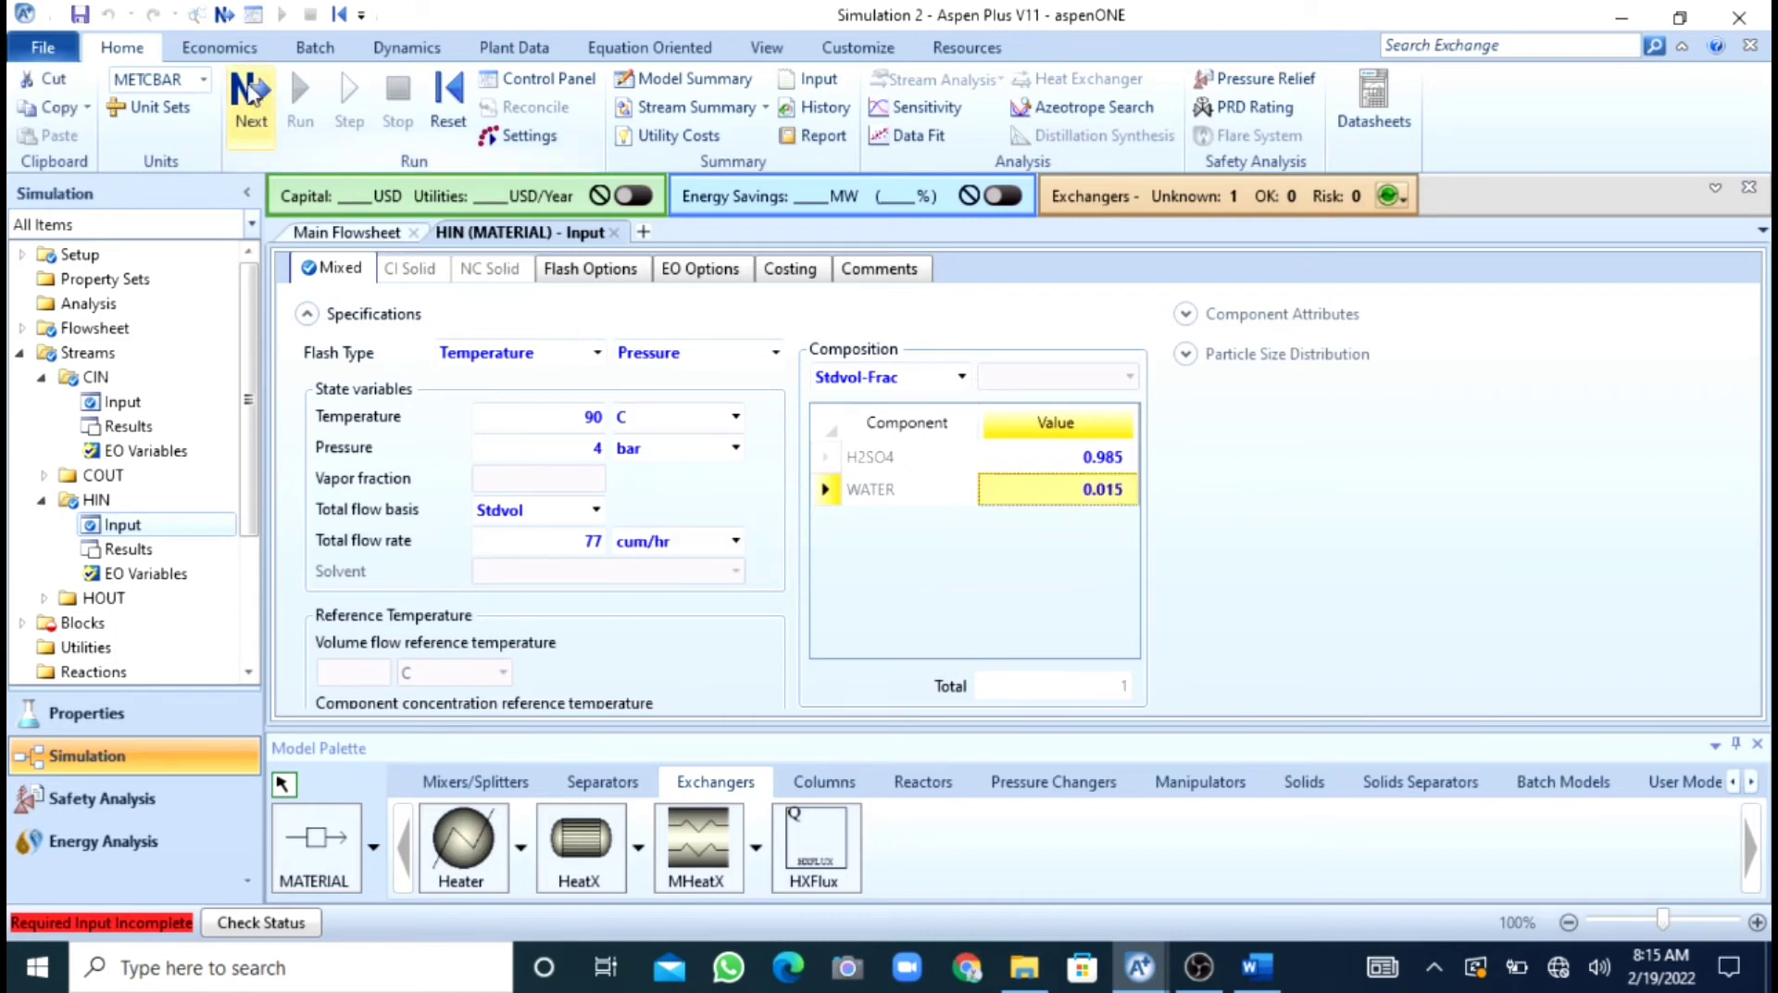
Specify a hot stream outlet temperature of 77 C for exchanger B1 in Design calculation mode and run the simulation.
click(250, 93)
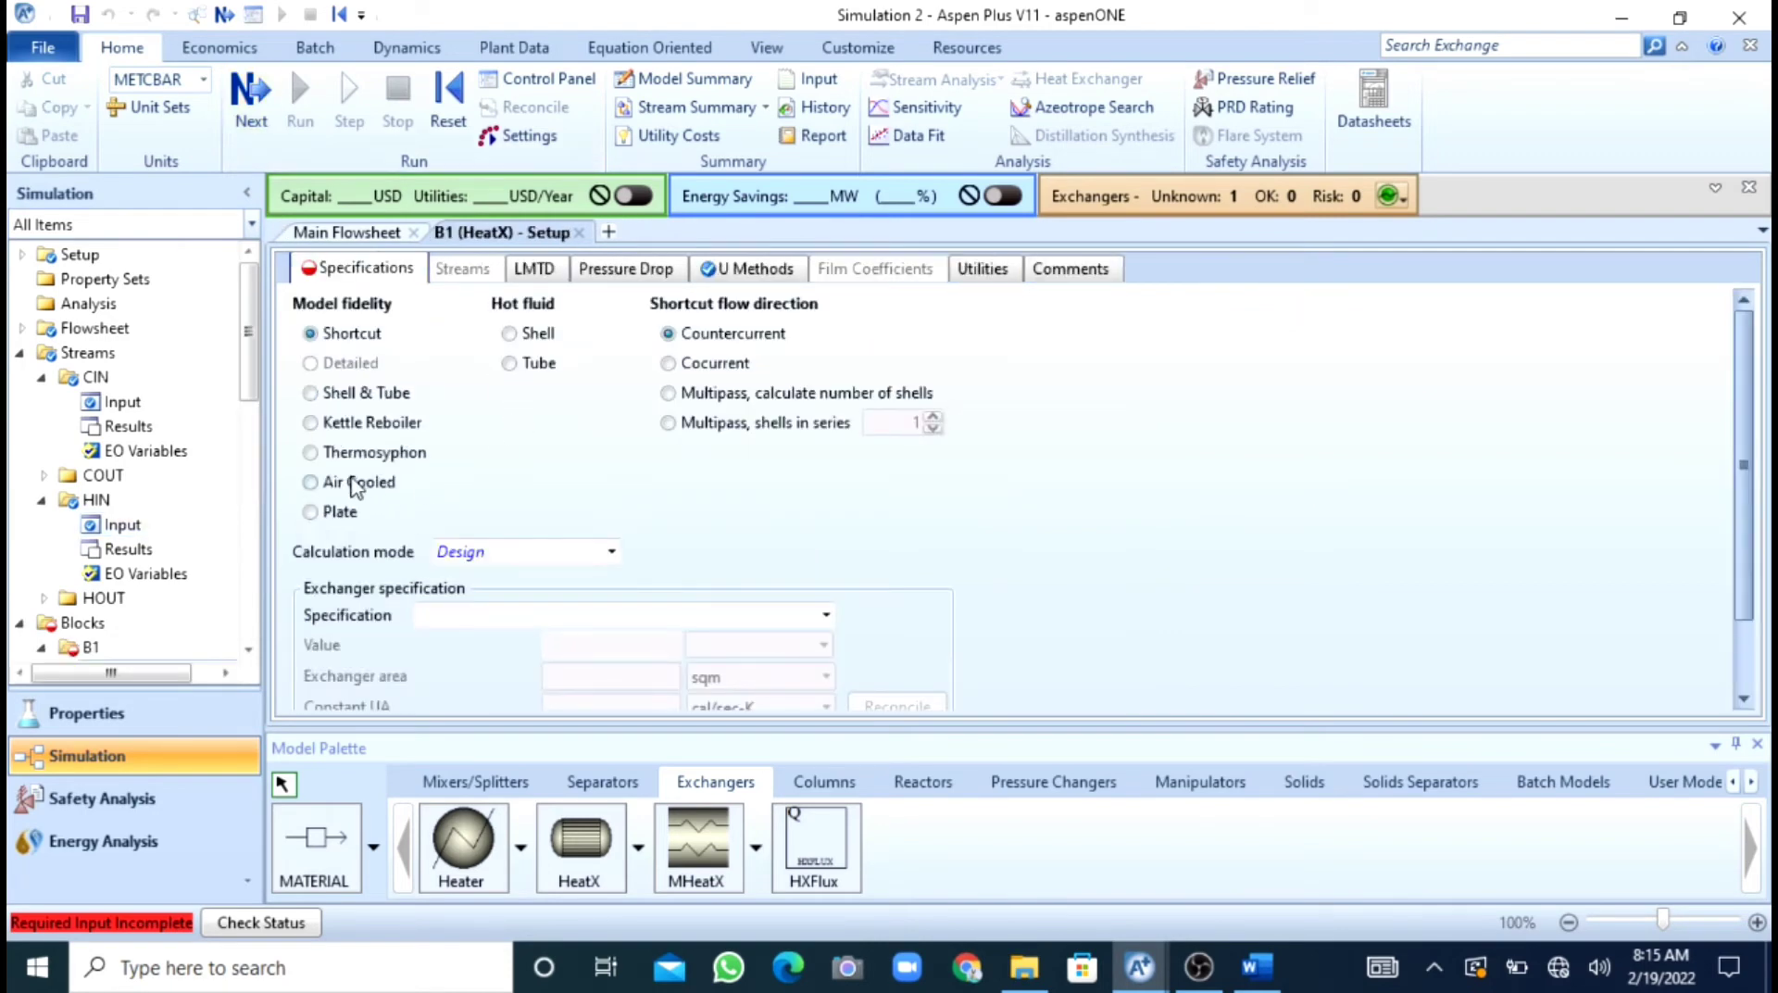
click(612, 553)
click(722, 572)
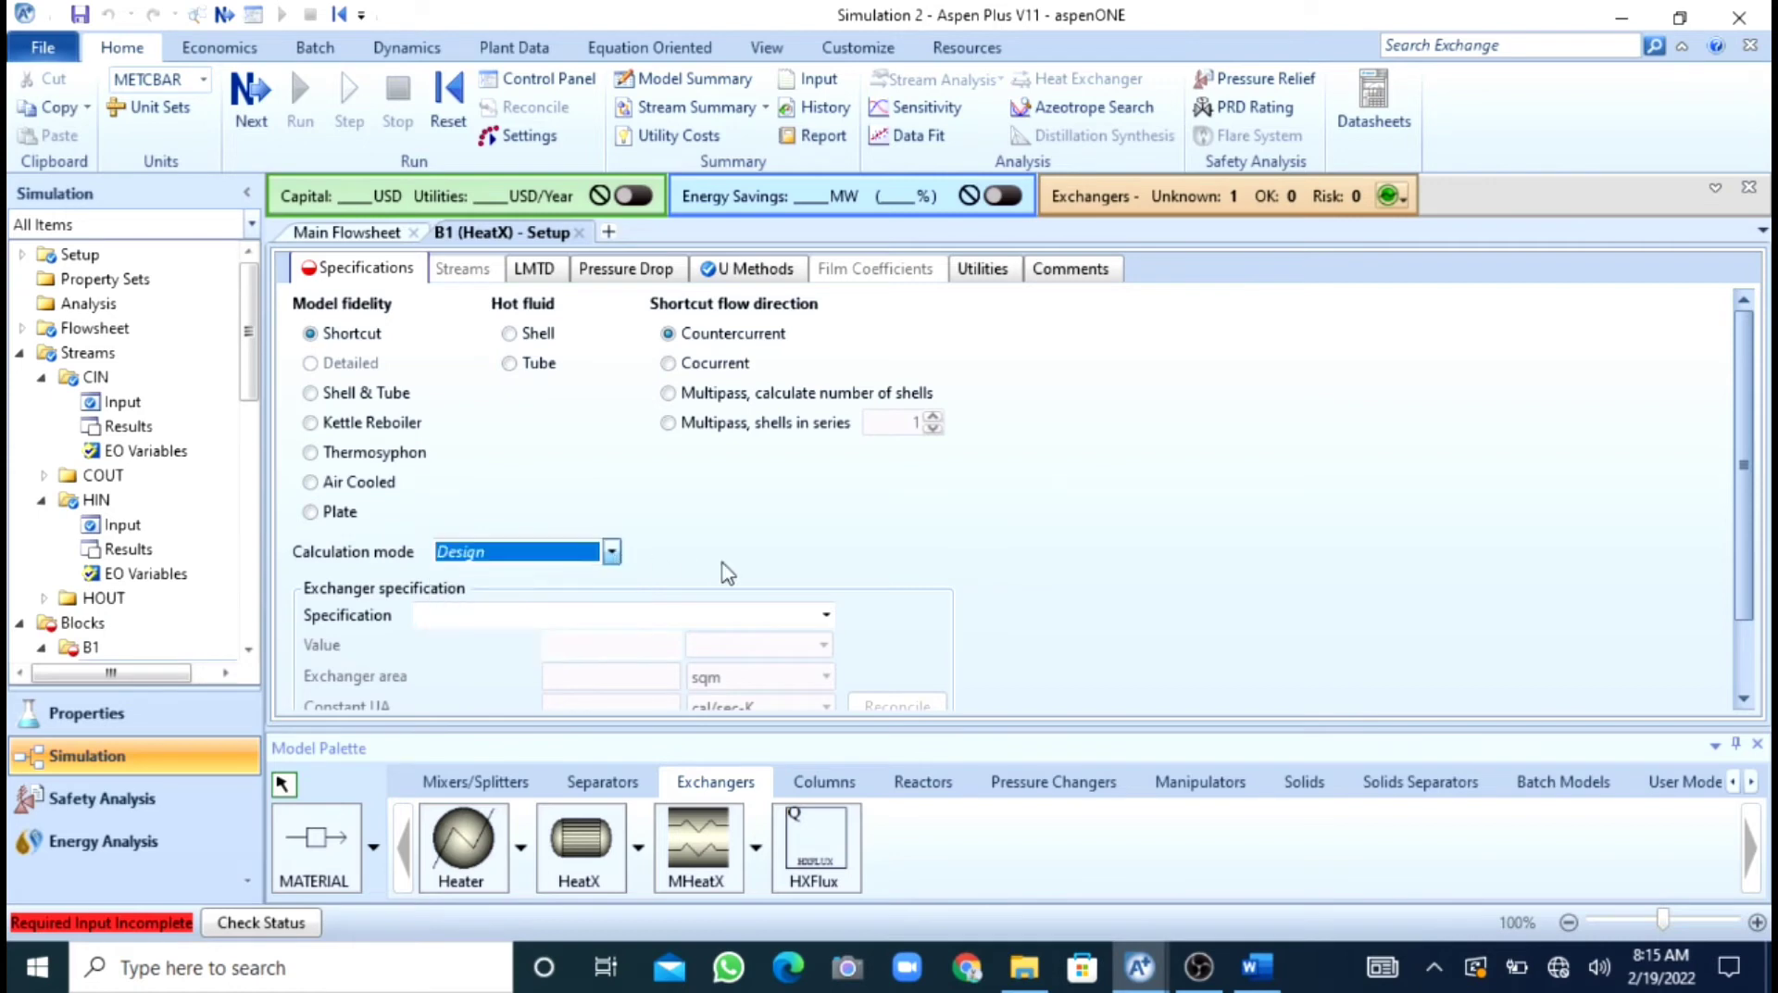
click(826, 614)
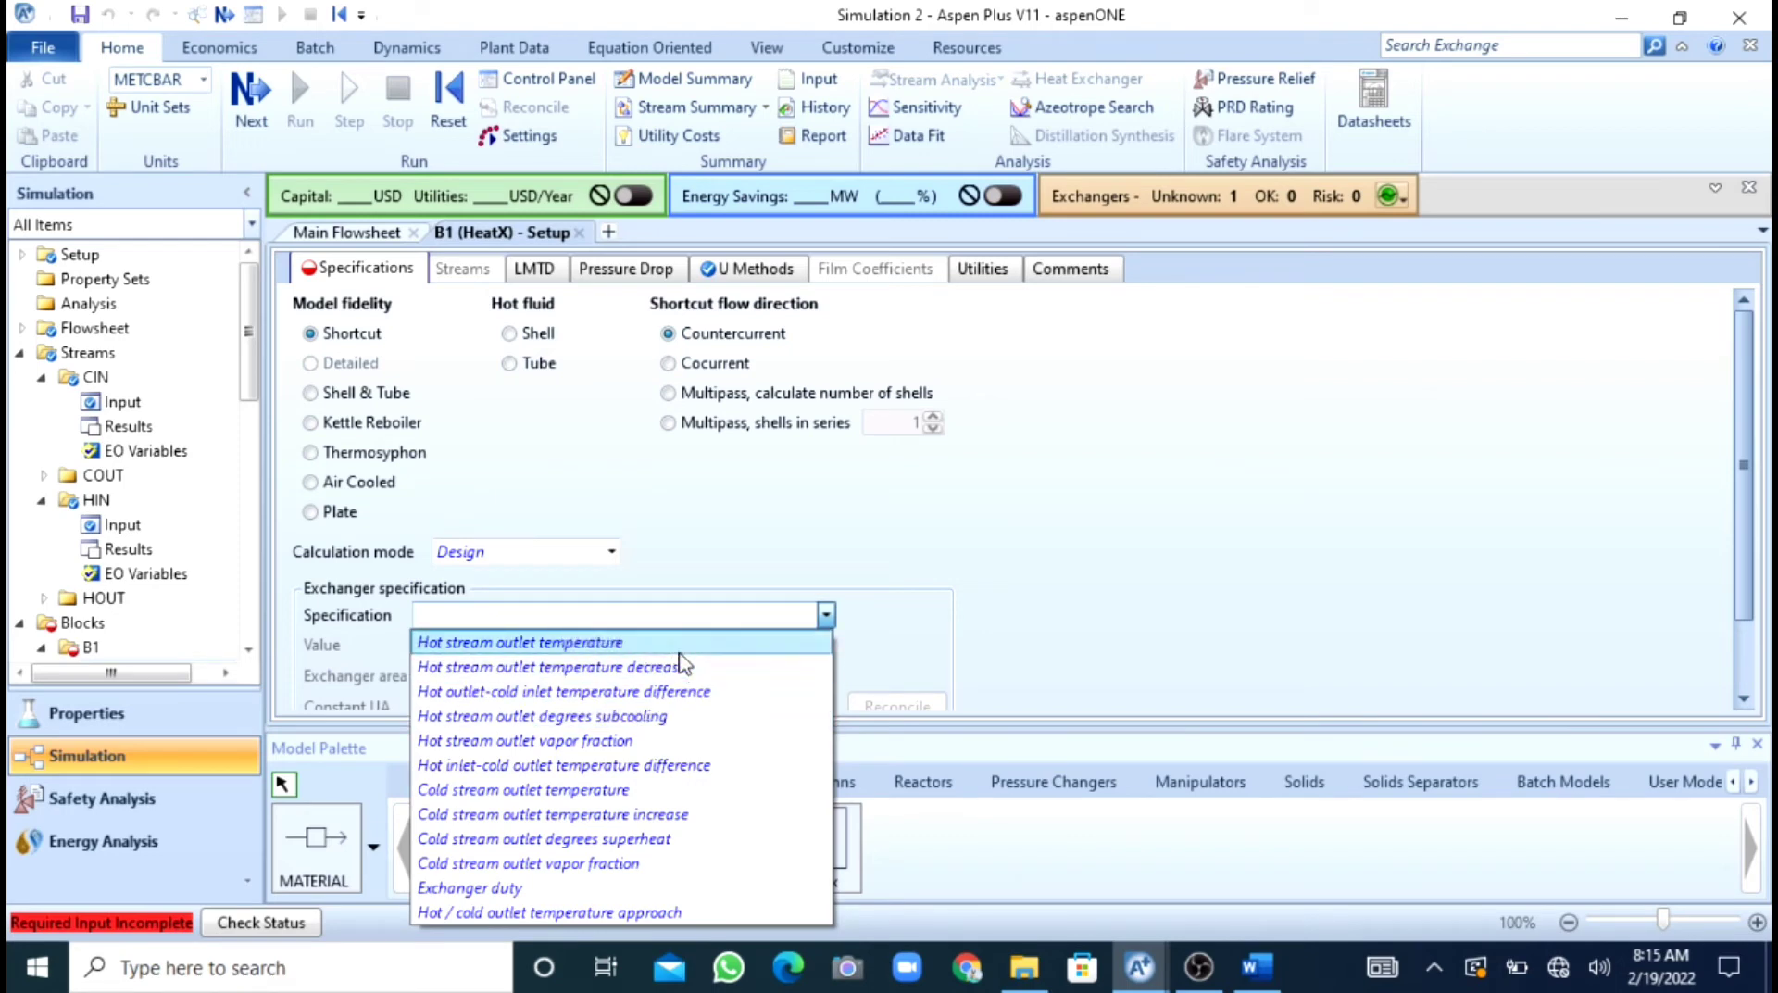
click(679, 651)
click(643, 645)
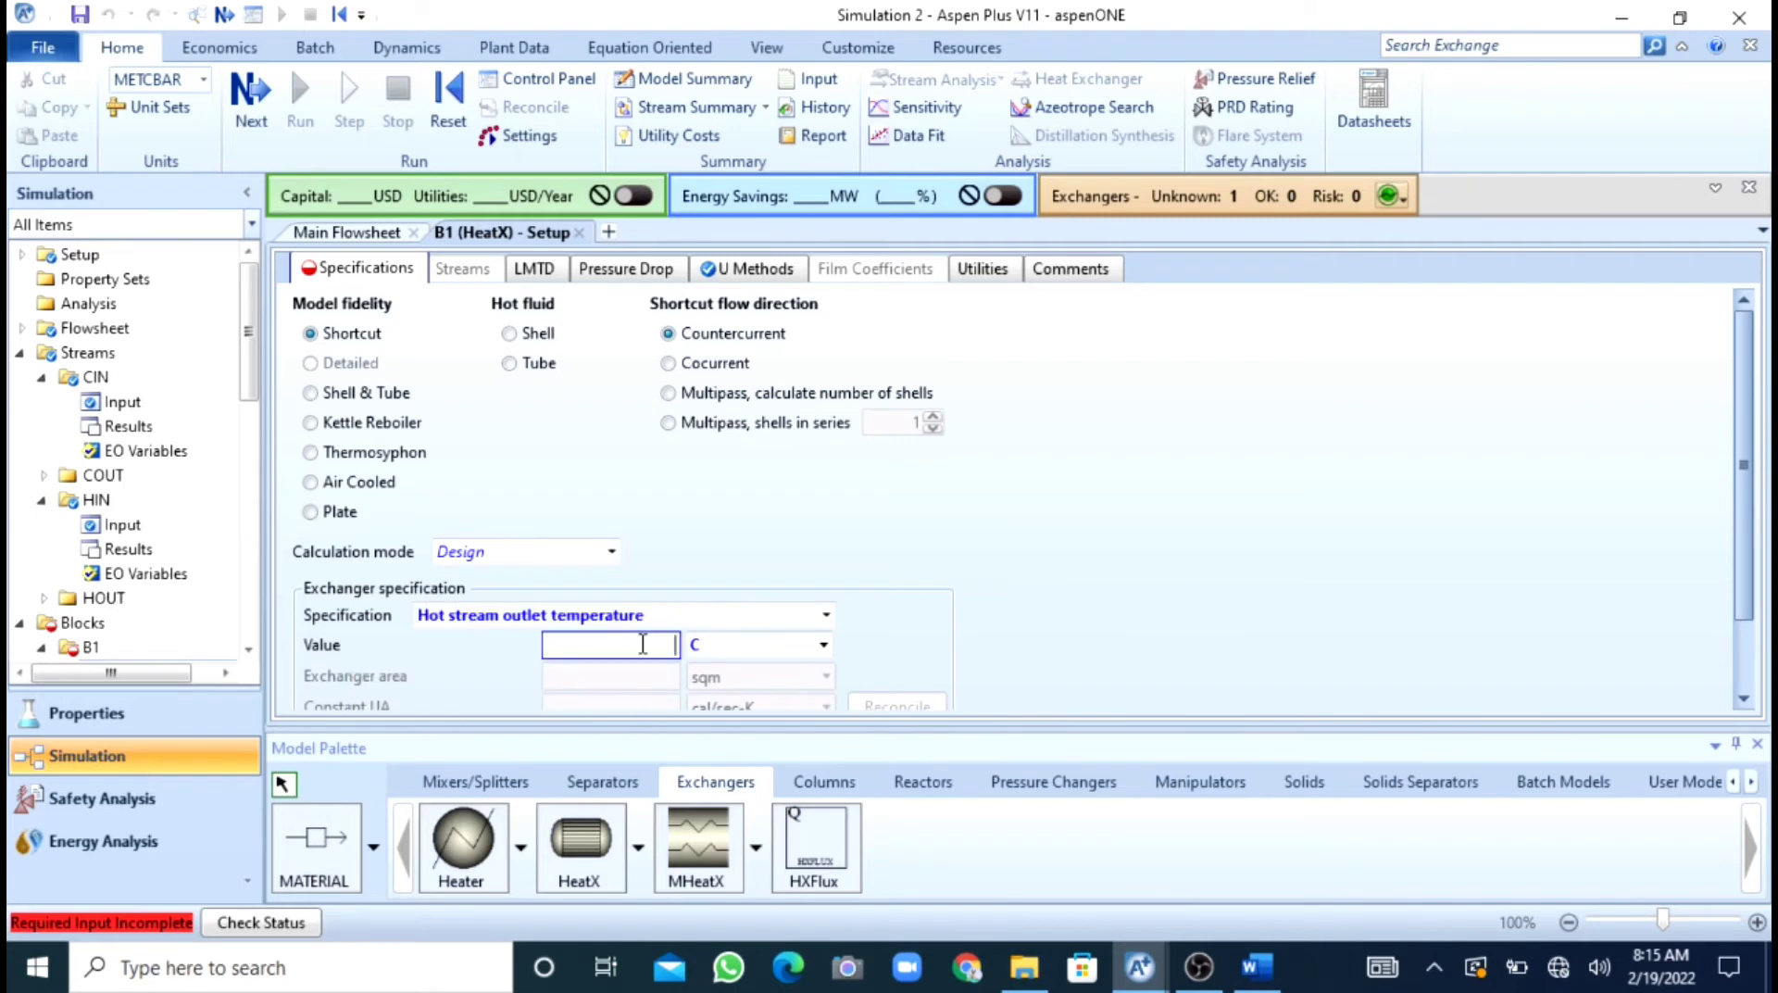
text(77)
key(Return)
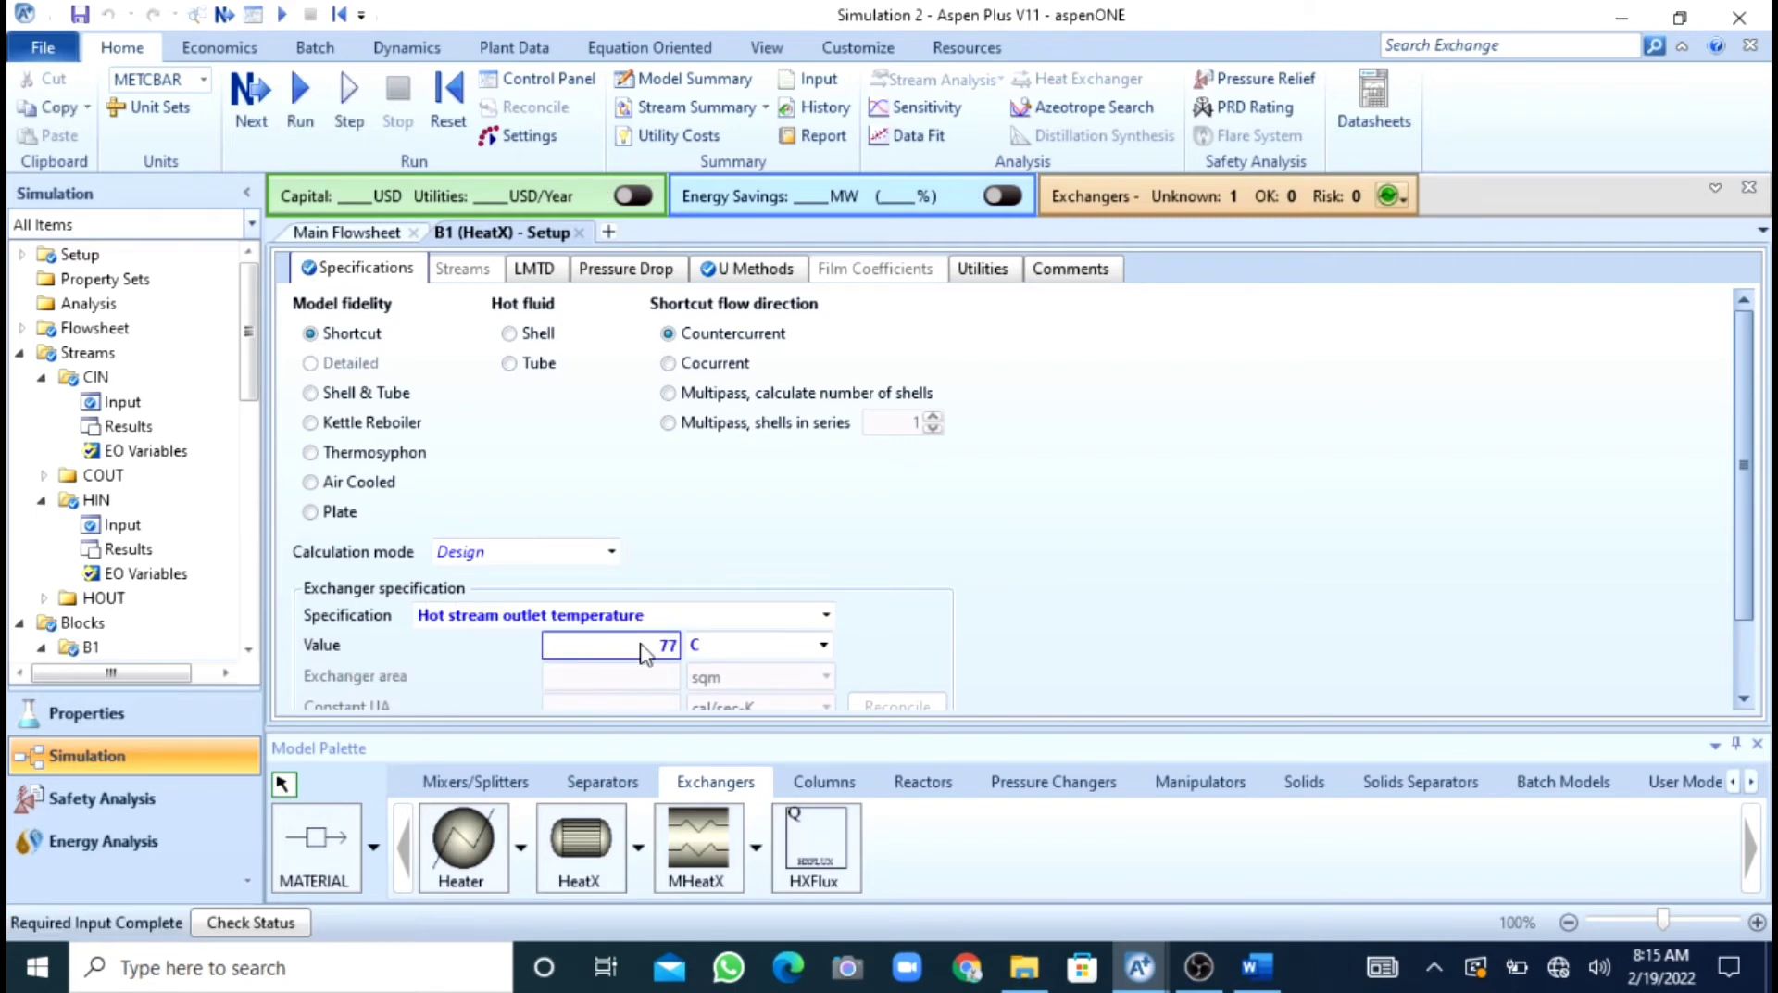
click(301, 98)
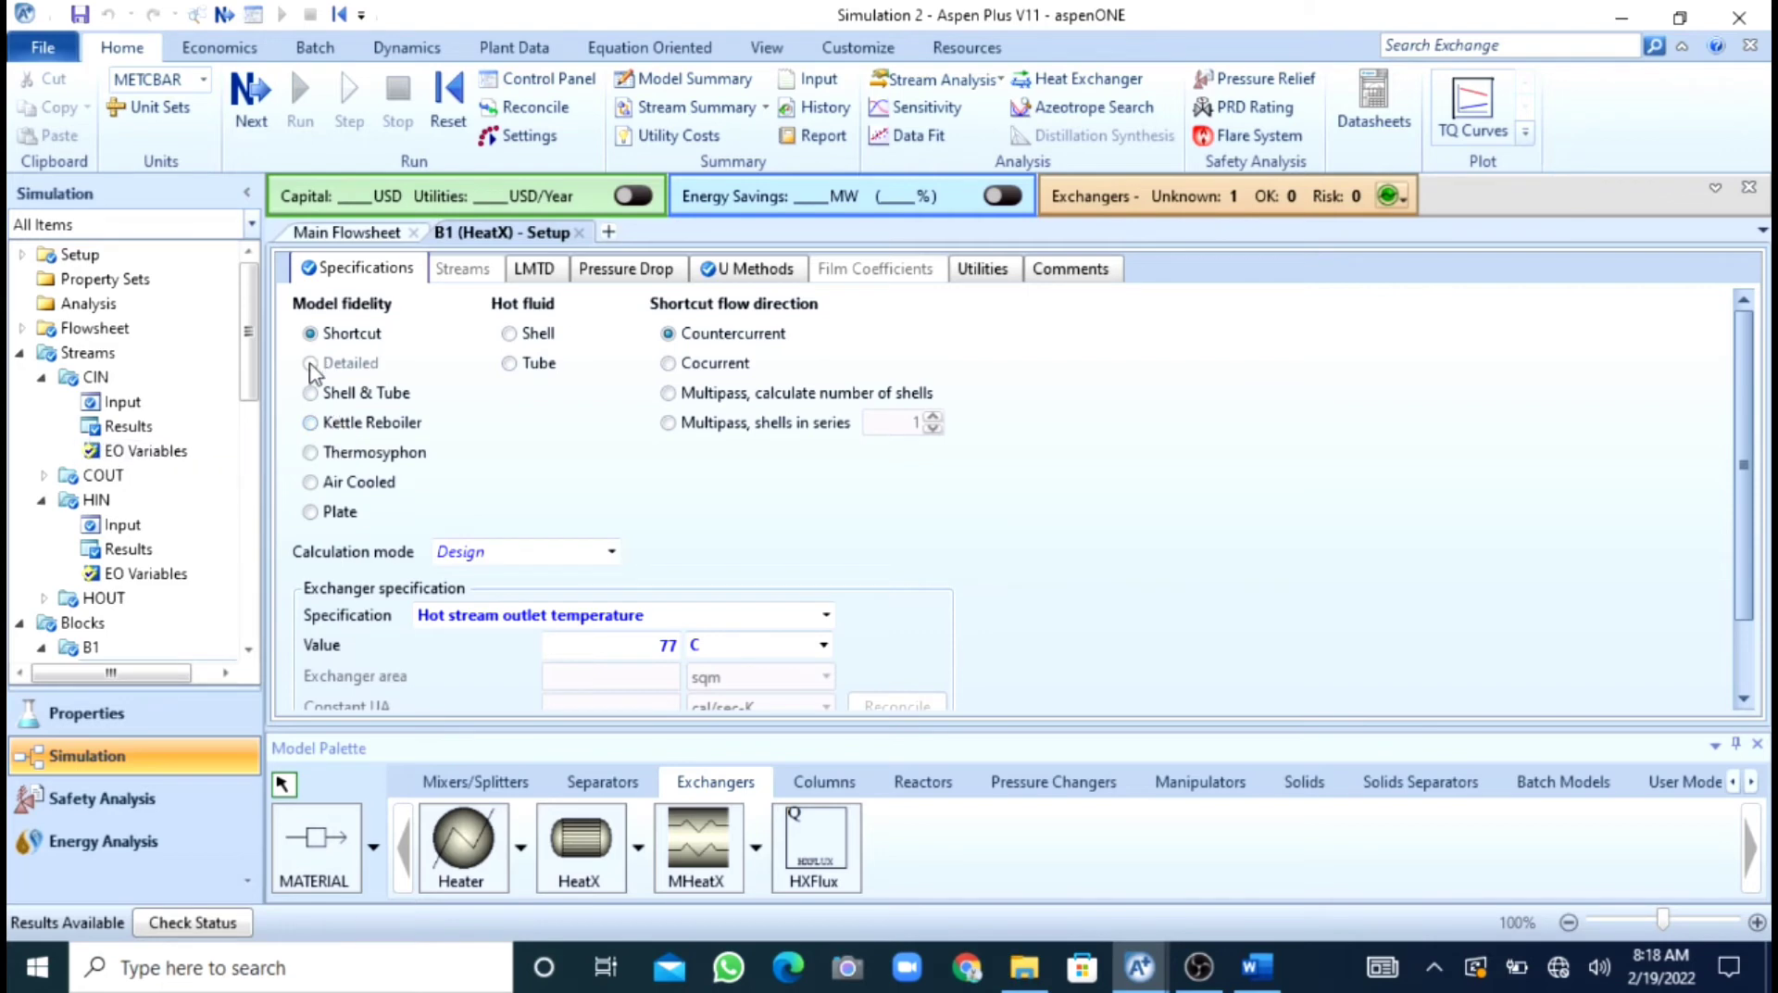
Leave B1 as a Shortcut model and transfer it to Aspen Exchanger Design & Rating for sizing.
click(310, 393)
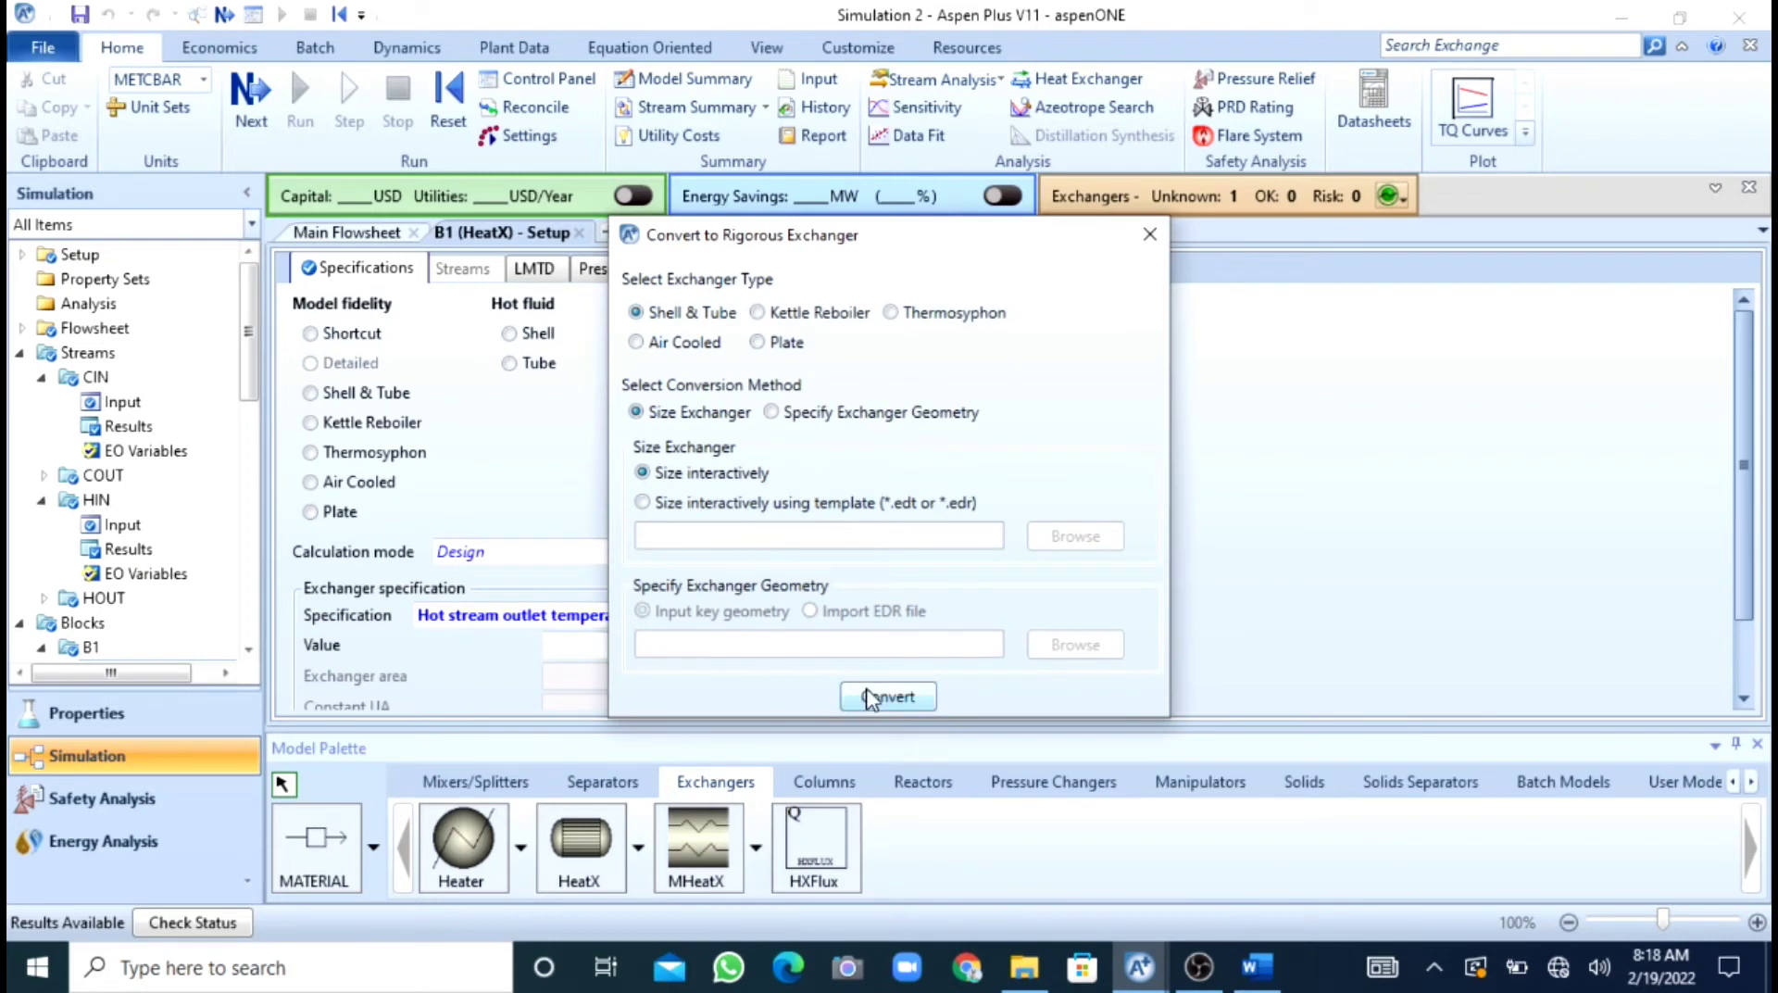
click(1149, 233)
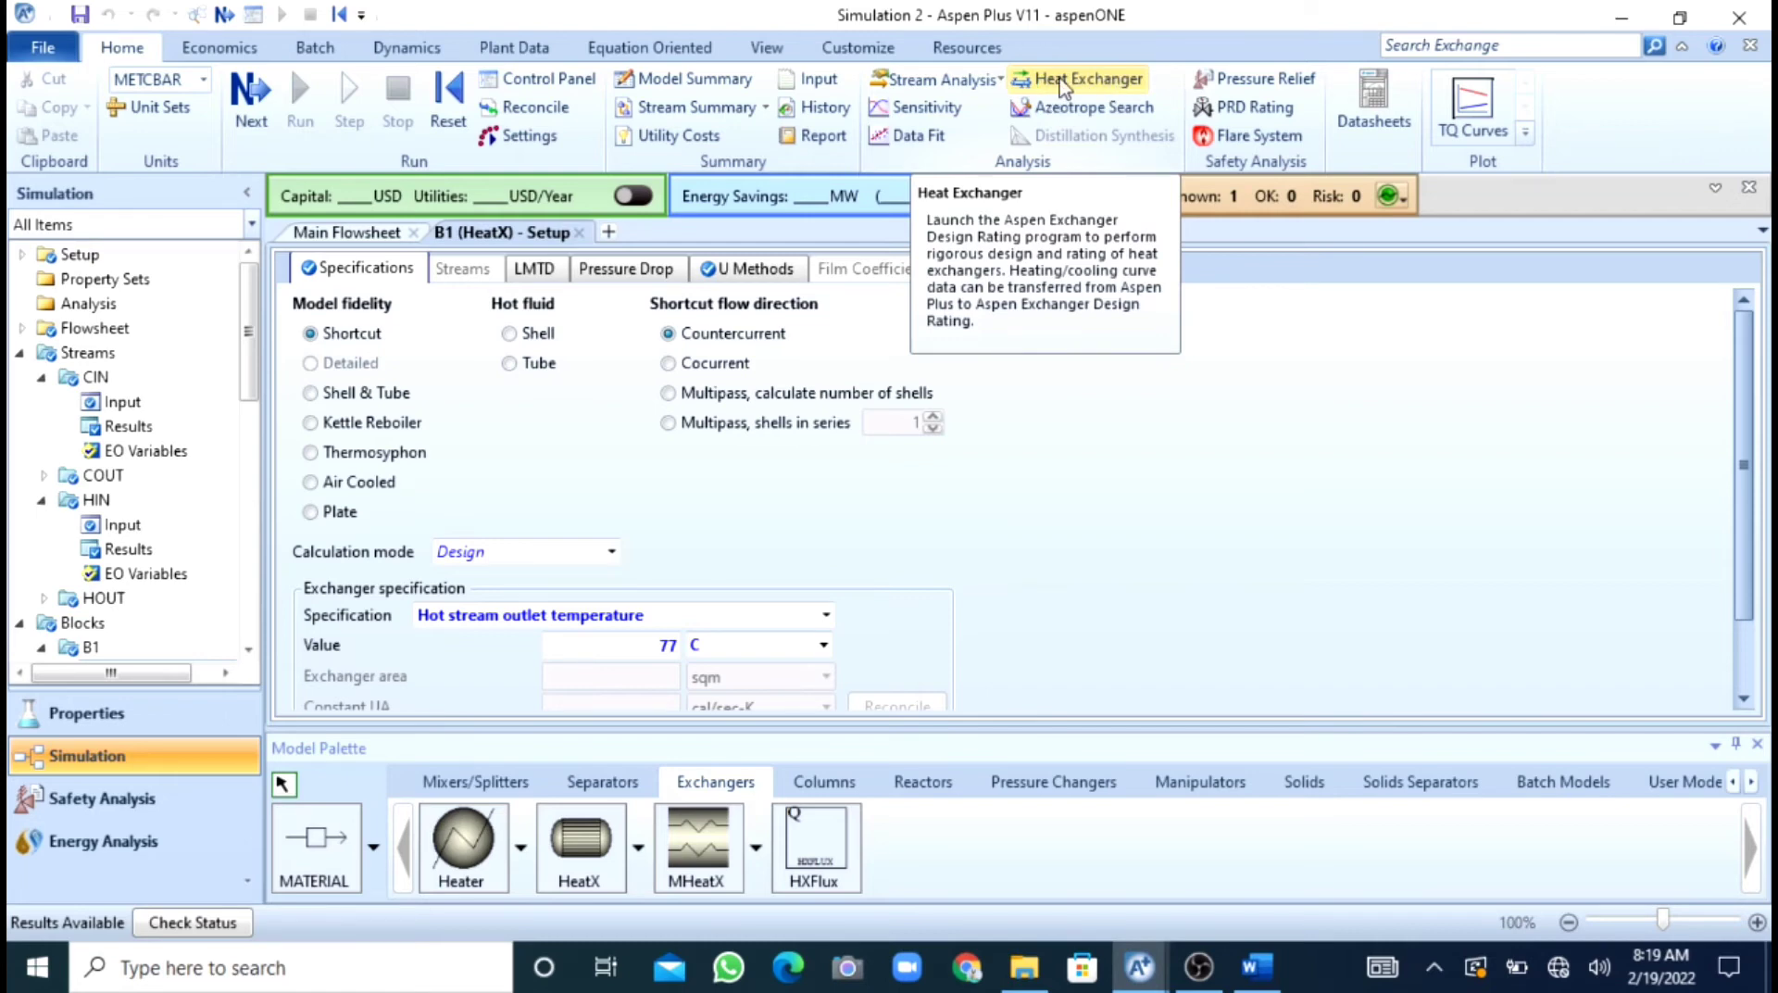
click(1058, 80)
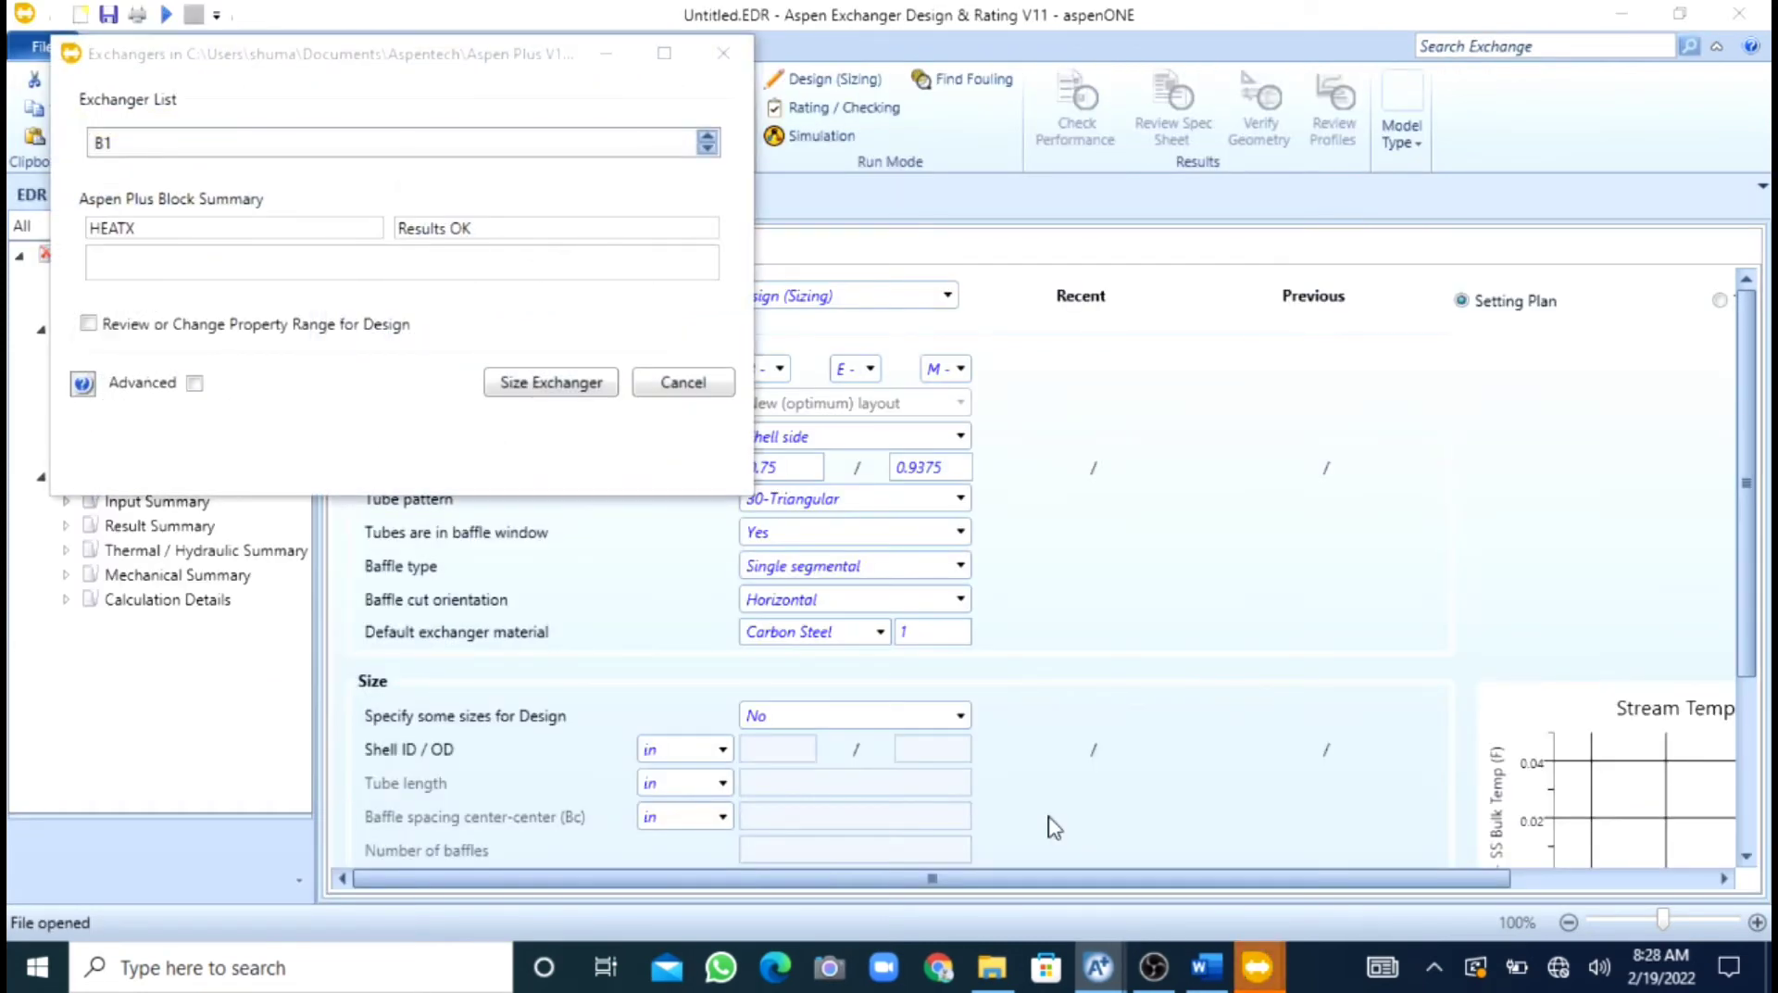
drag(453, 51, 959, 283)
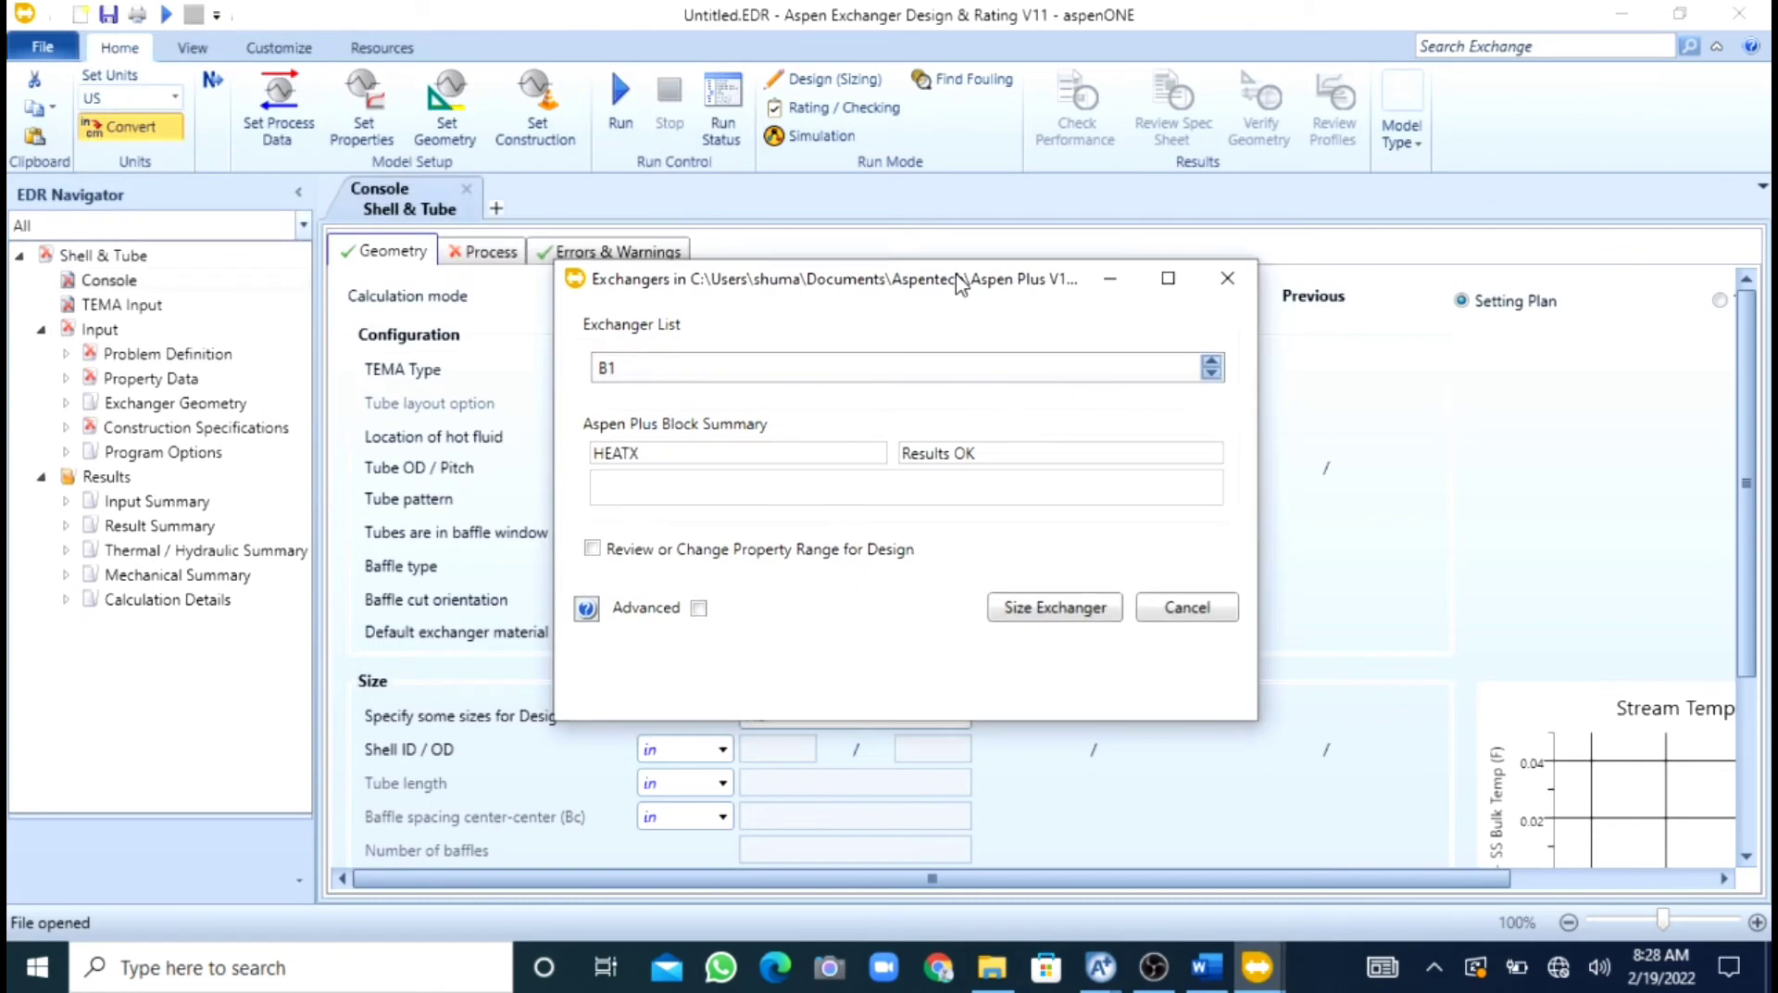
click(1050, 607)
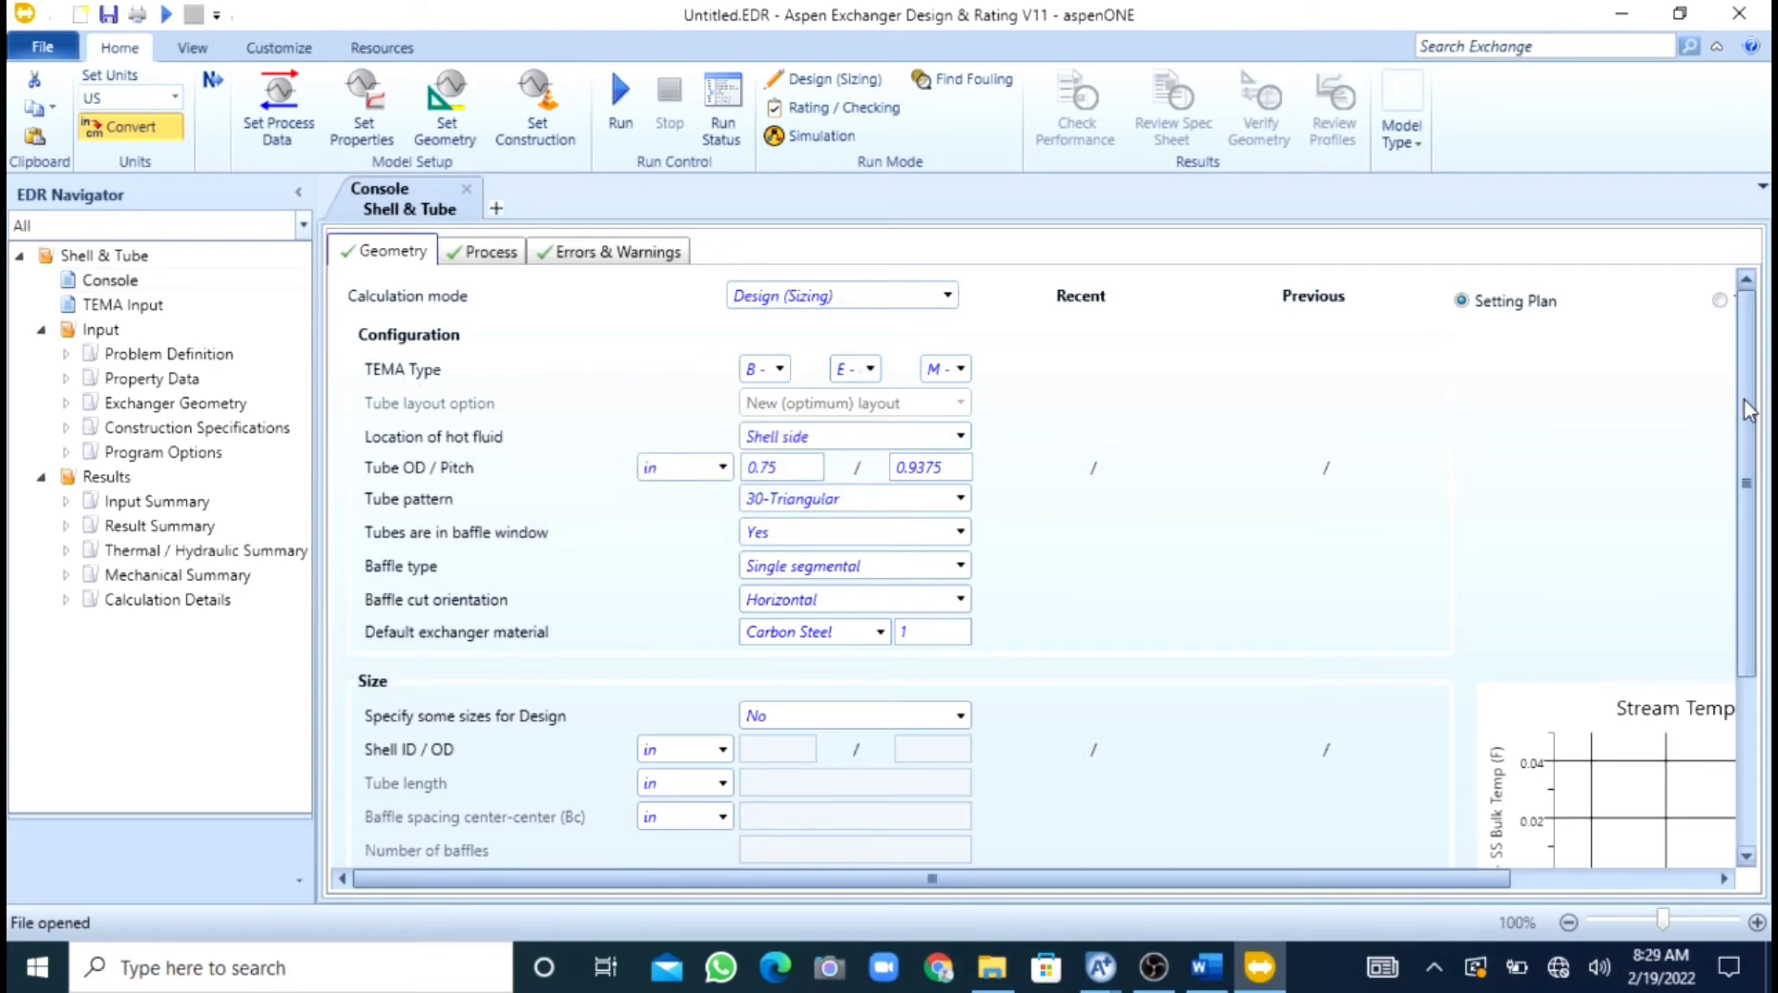
Set the Specify some sizes for Design option to No in the exchanger geometry.
scroll(1753, 437, down, 1)
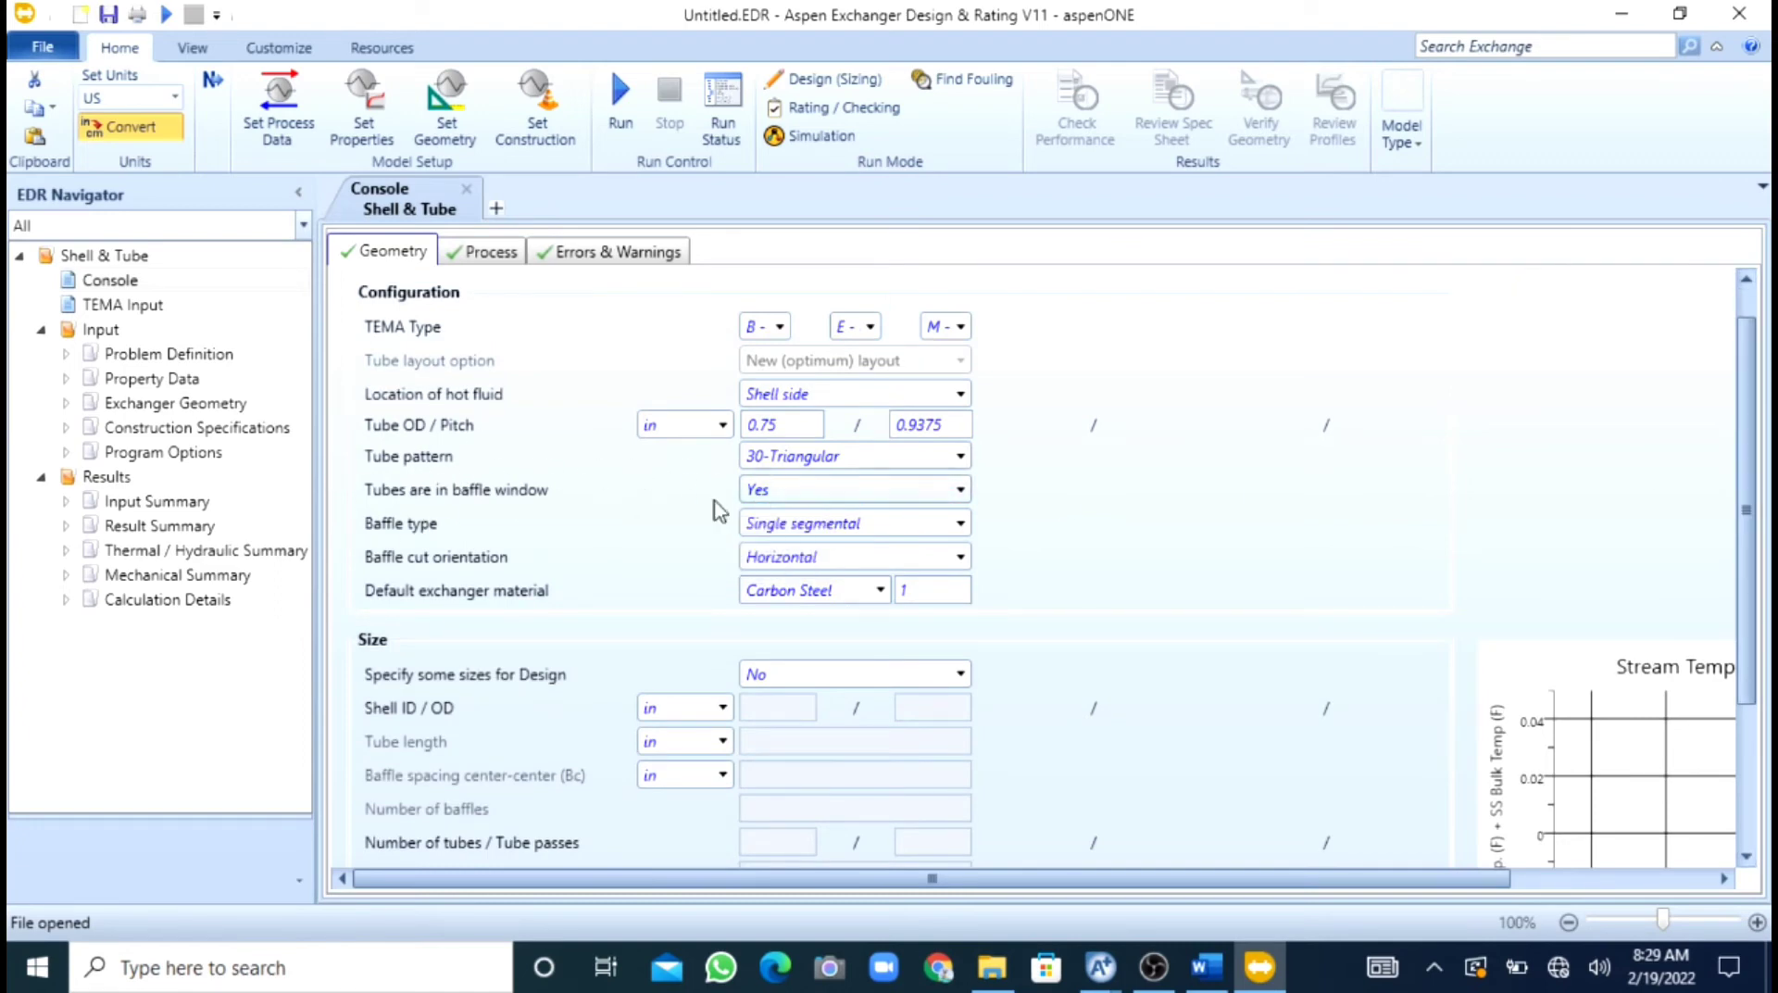
click(960, 685)
click(873, 752)
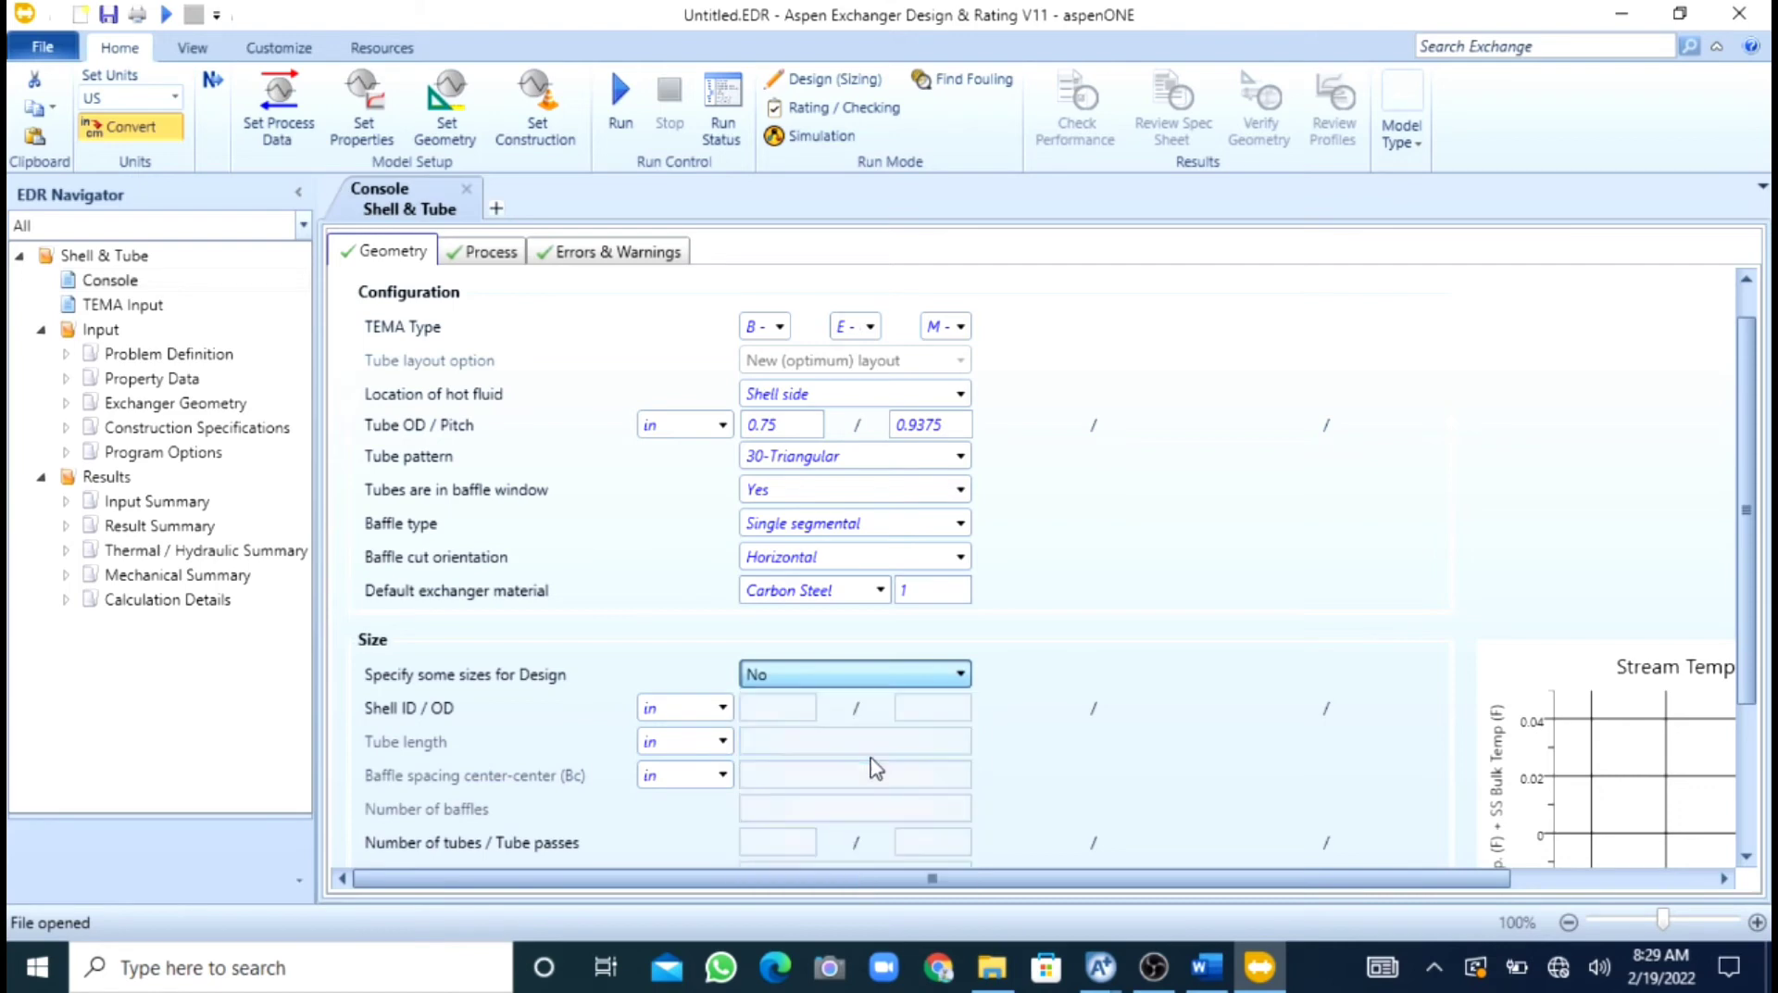
click(959, 677)
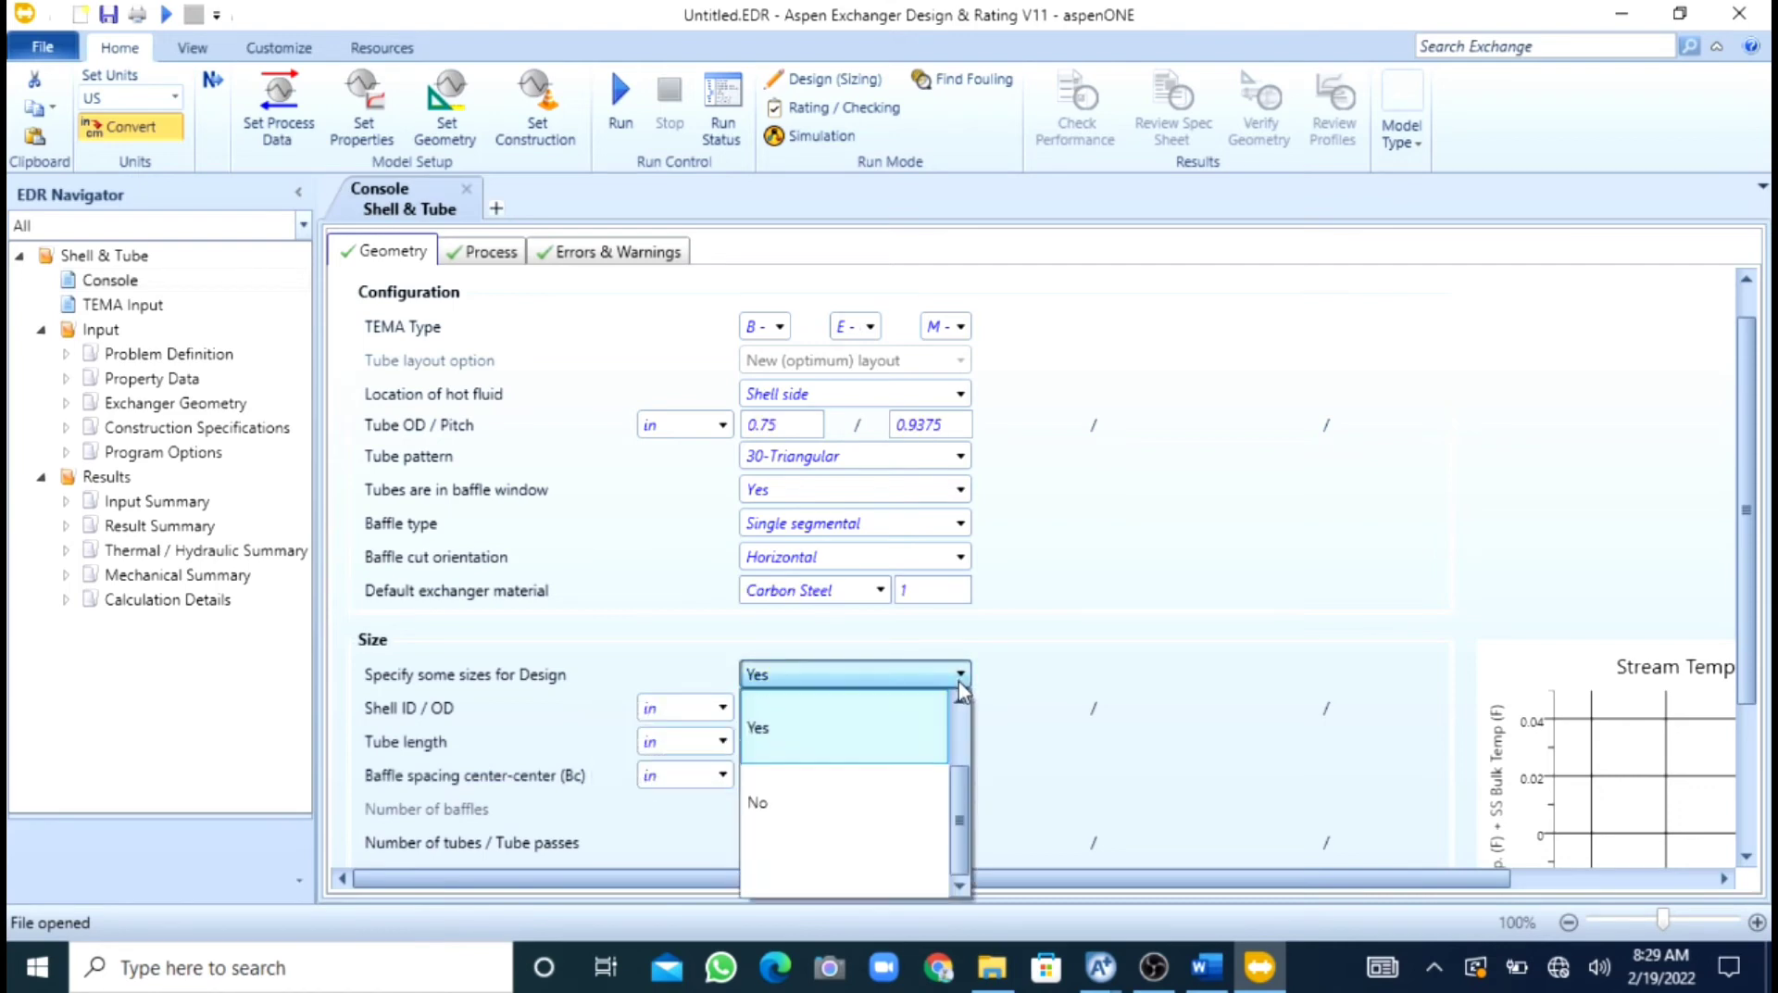
click(903, 802)
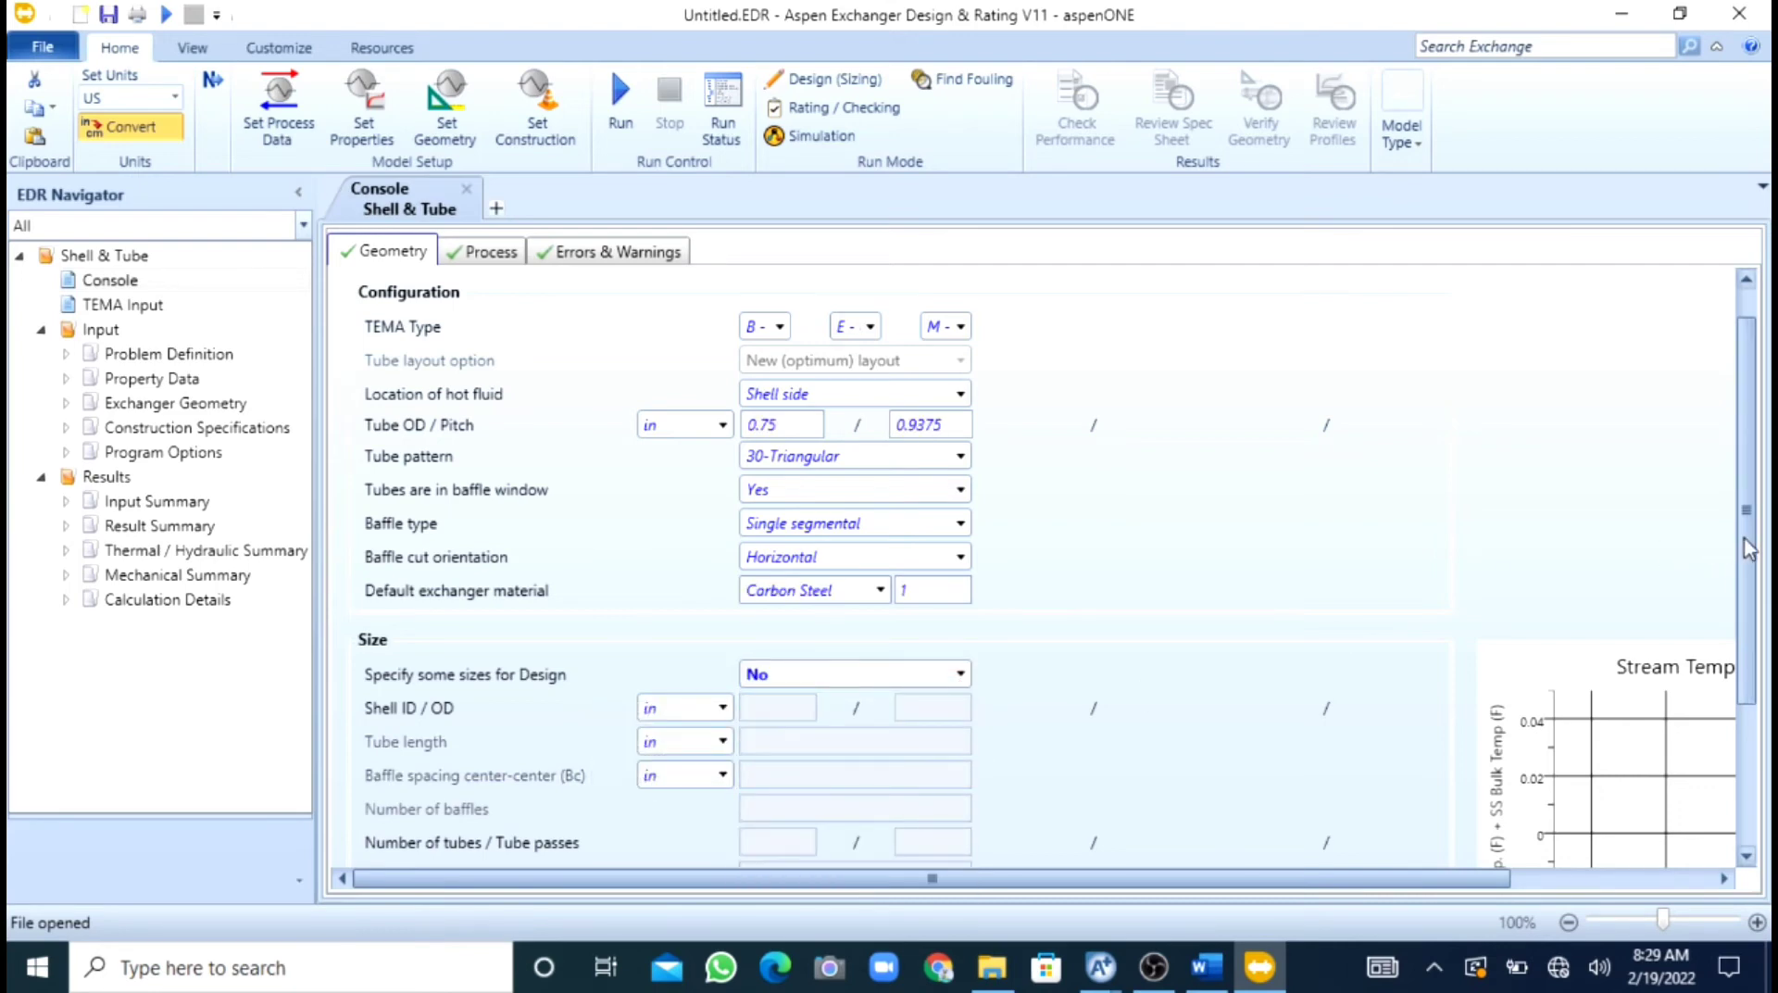
Review the hot fluid location options in the geometry configuration and select Shell side.
scroll(1748, 548, up, 1)
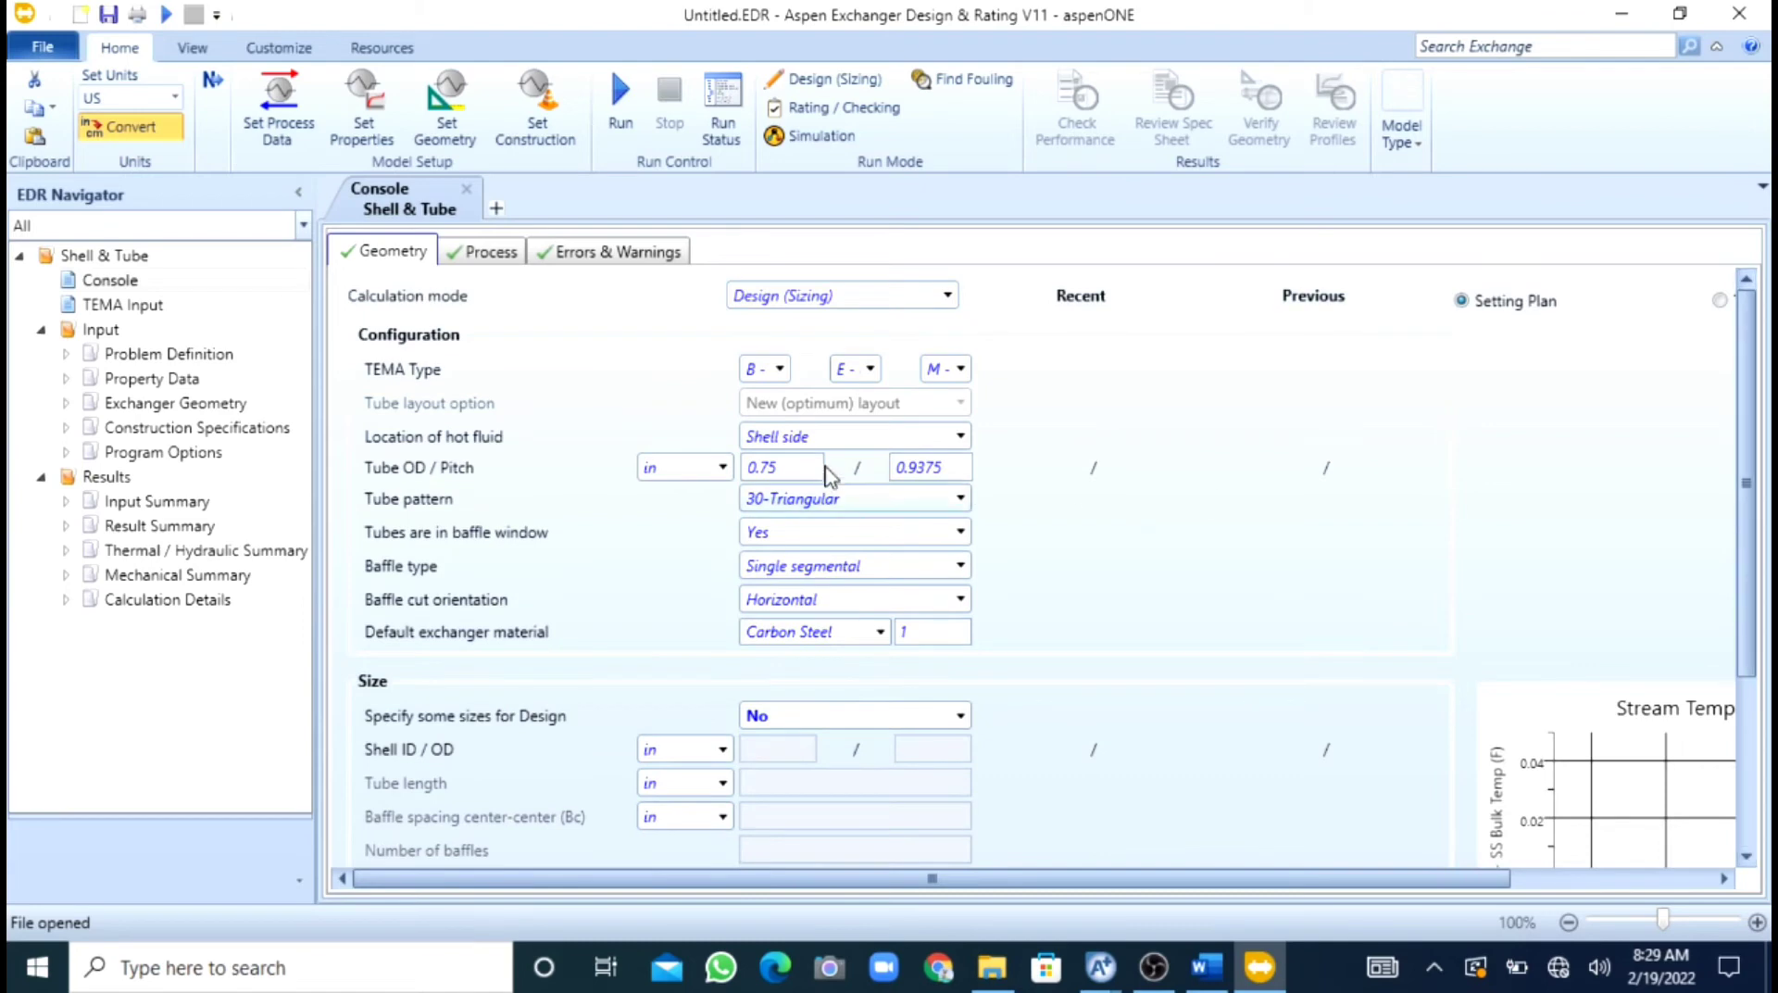
click(944, 439)
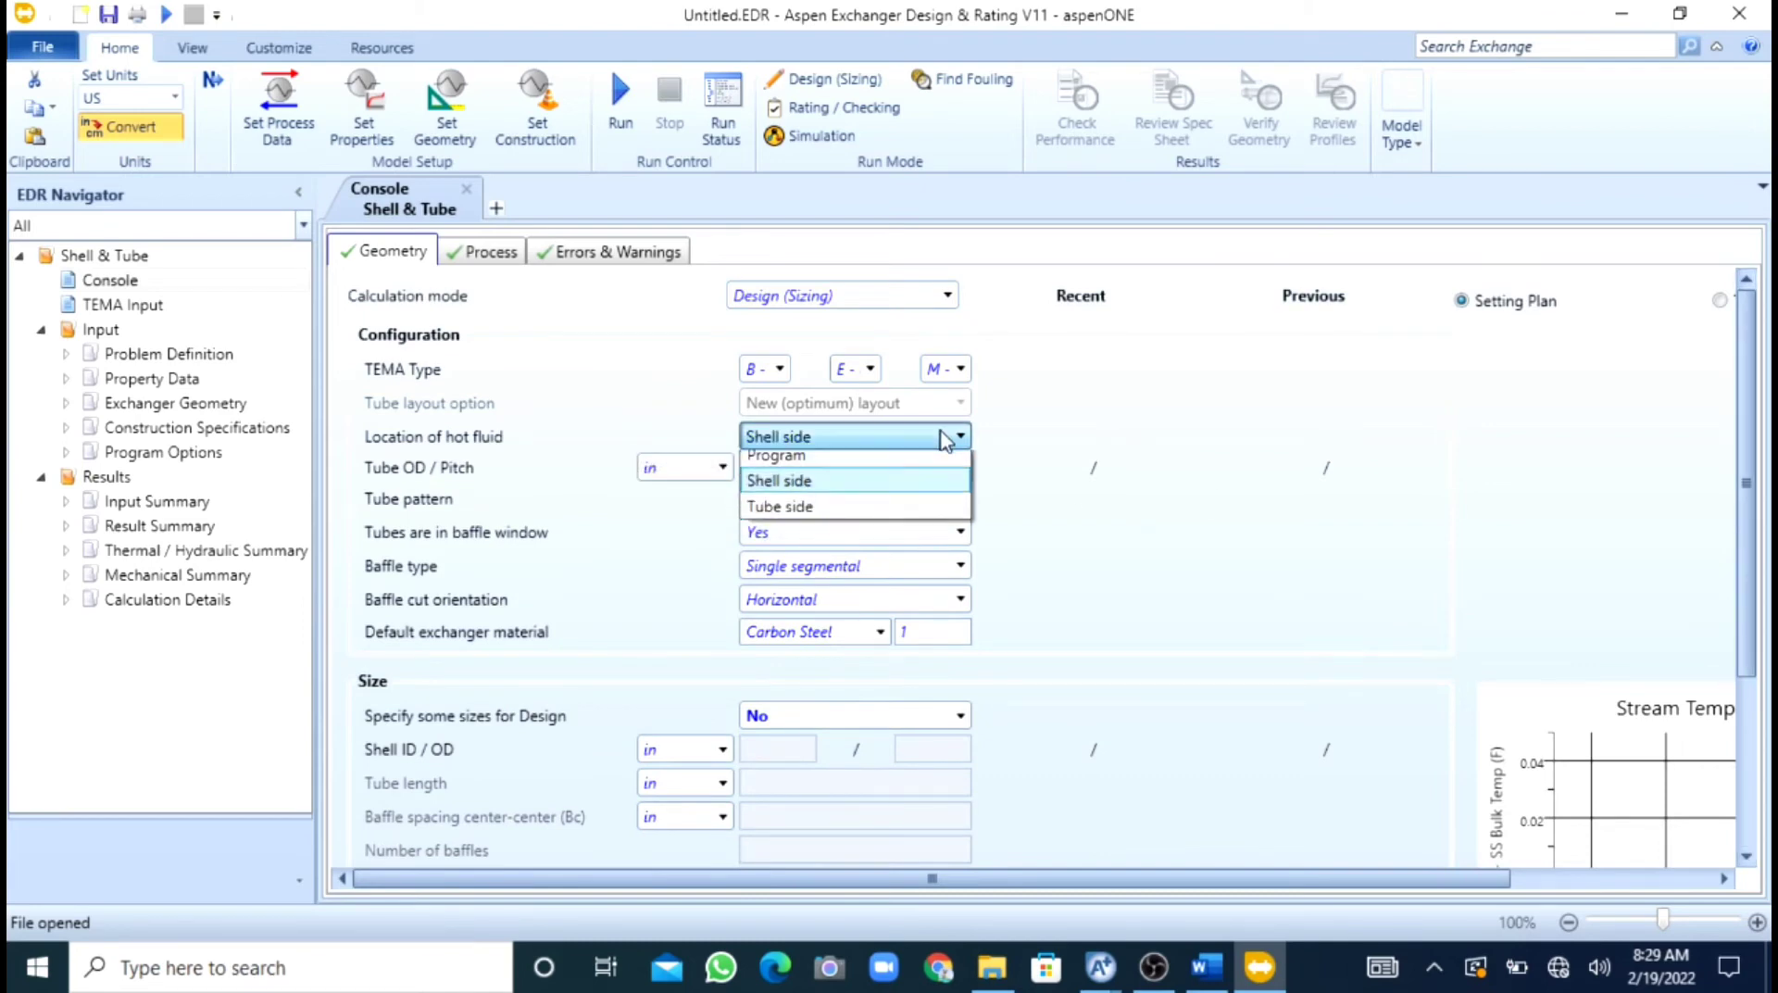
click(857, 489)
click(878, 438)
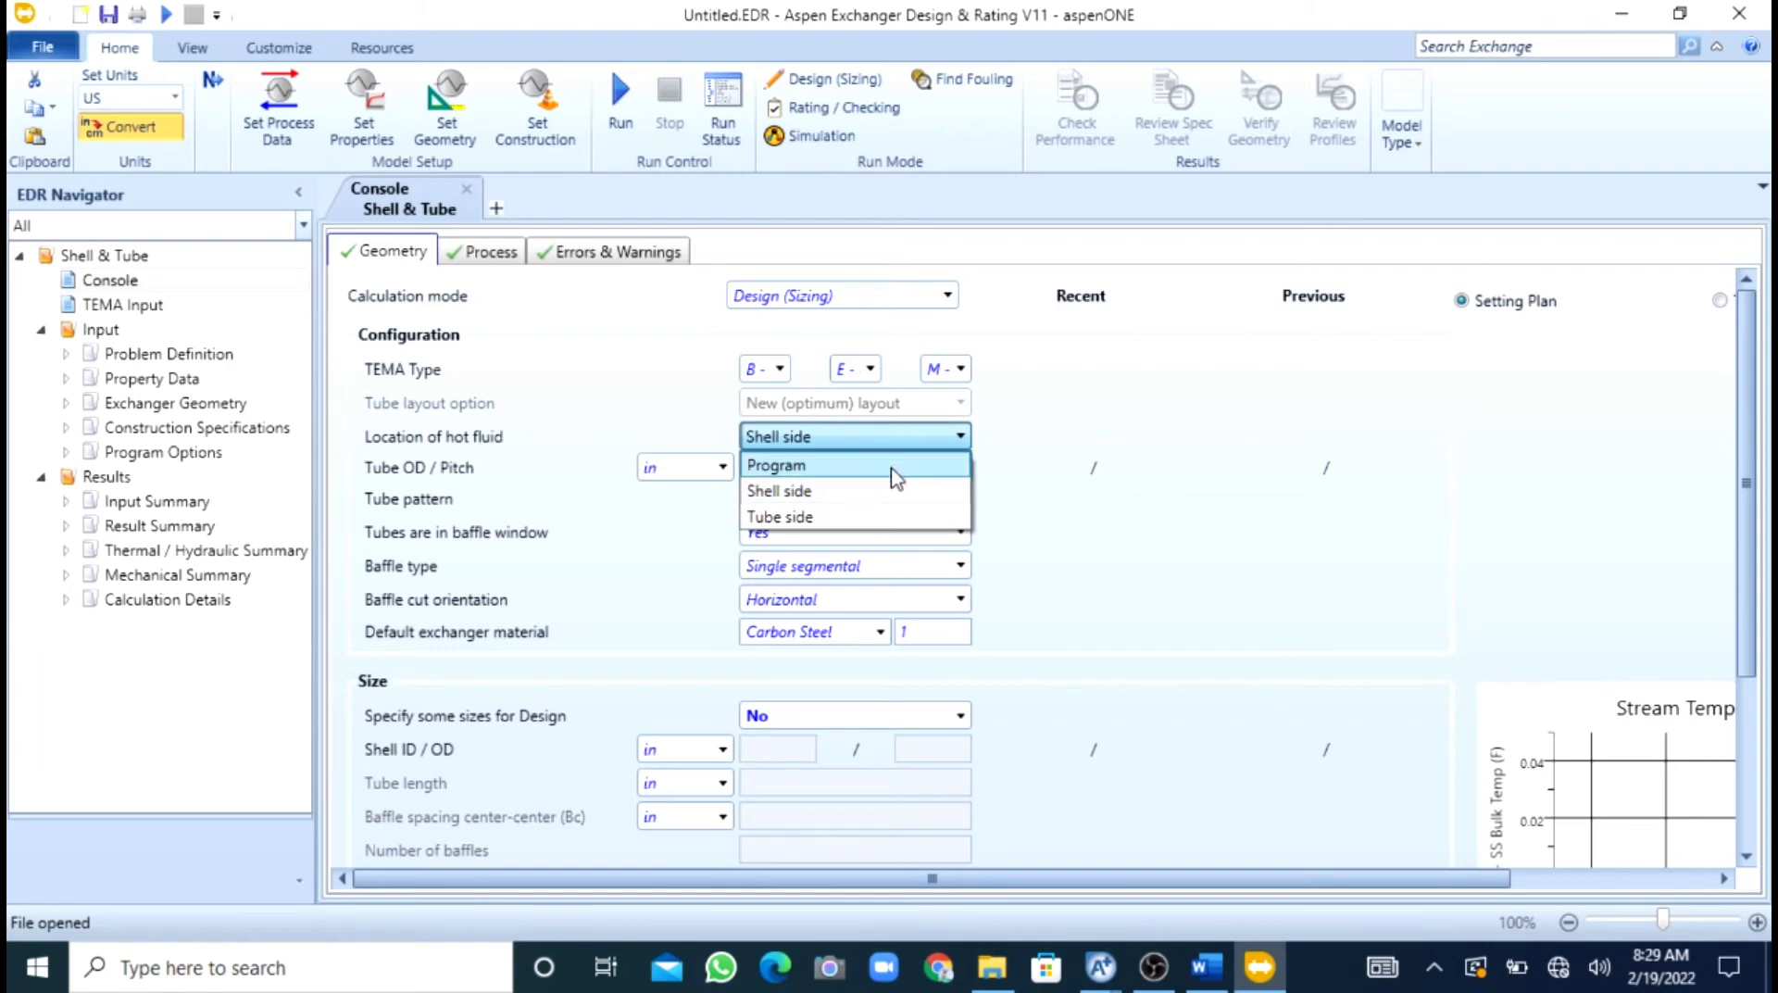
click(894, 481)
click(940, 437)
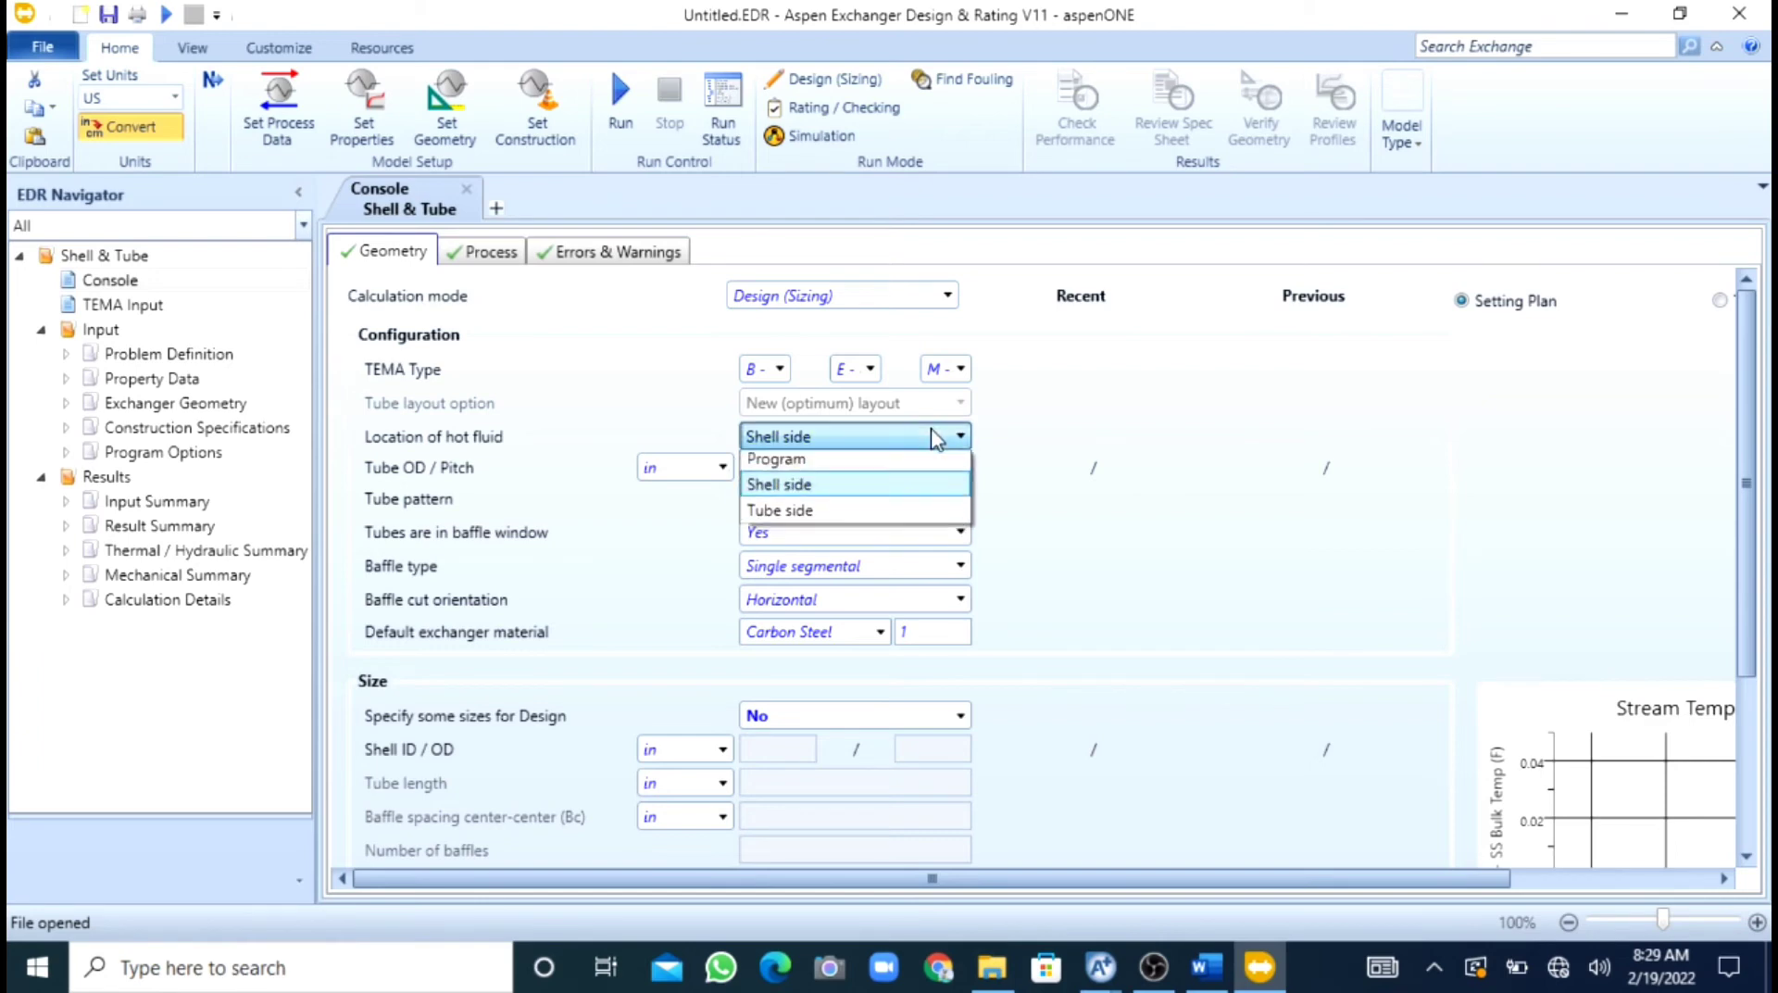
click(836, 490)
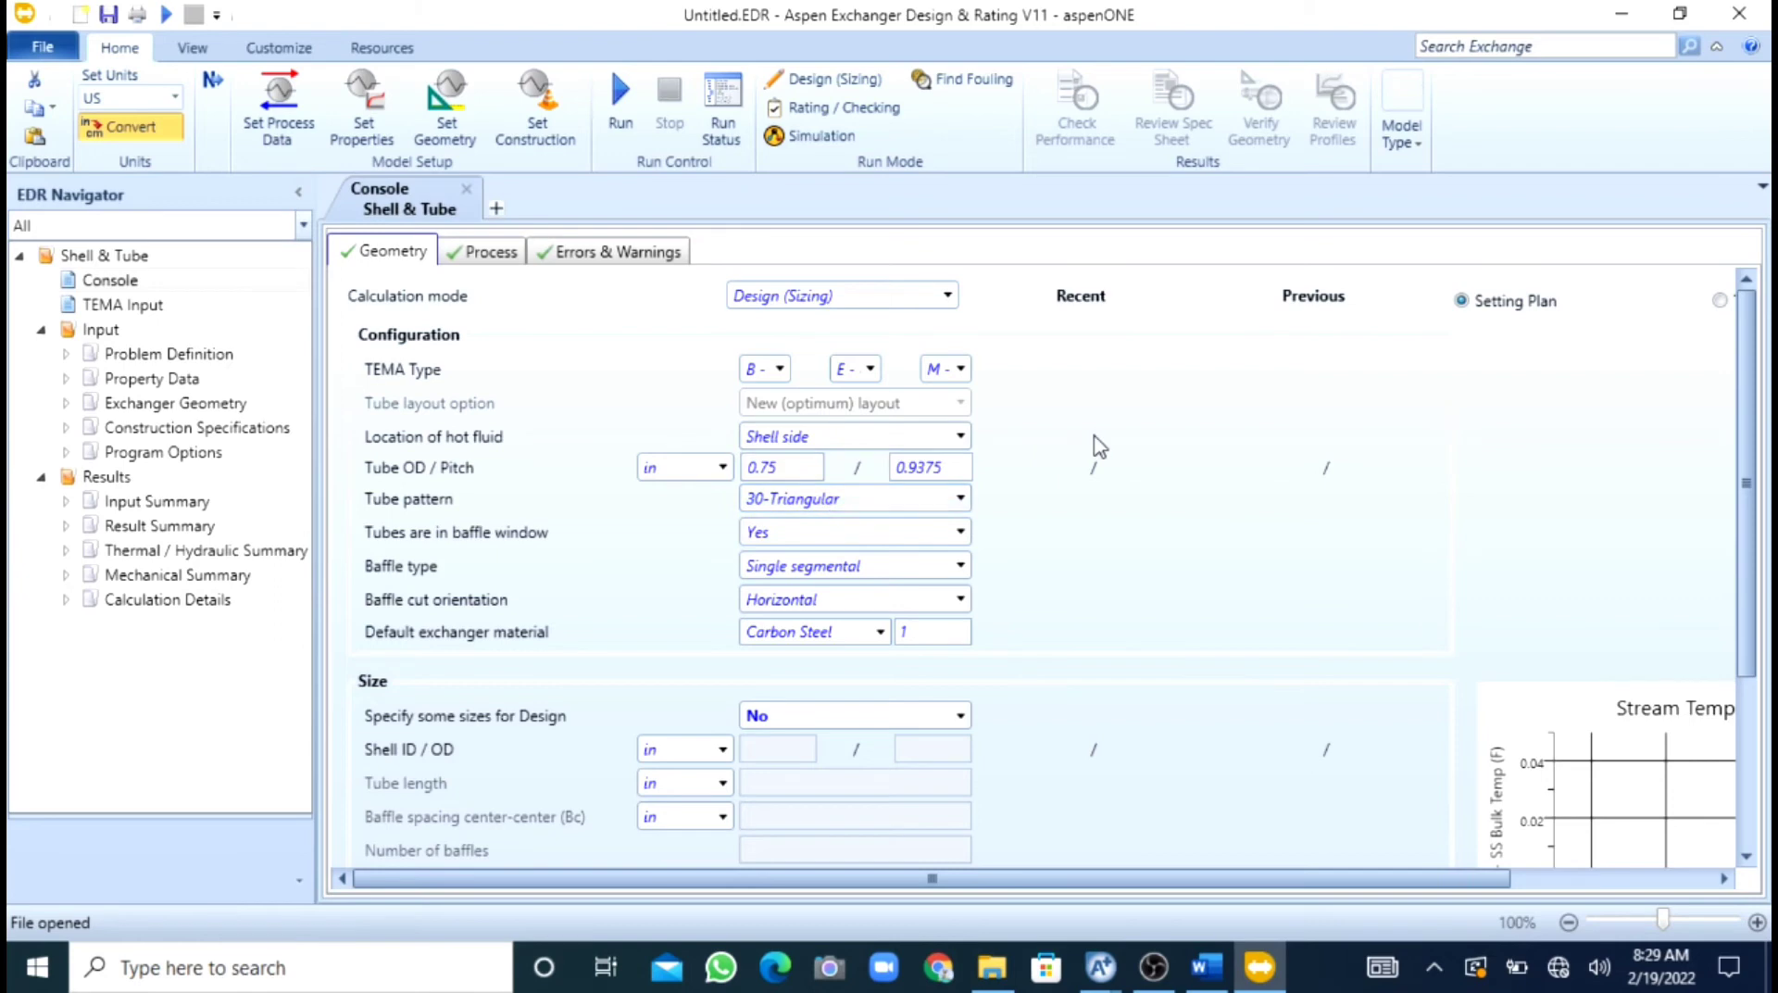
Set the location of the hot fluid to Shell side after trying Tube side.
click(954, 436)
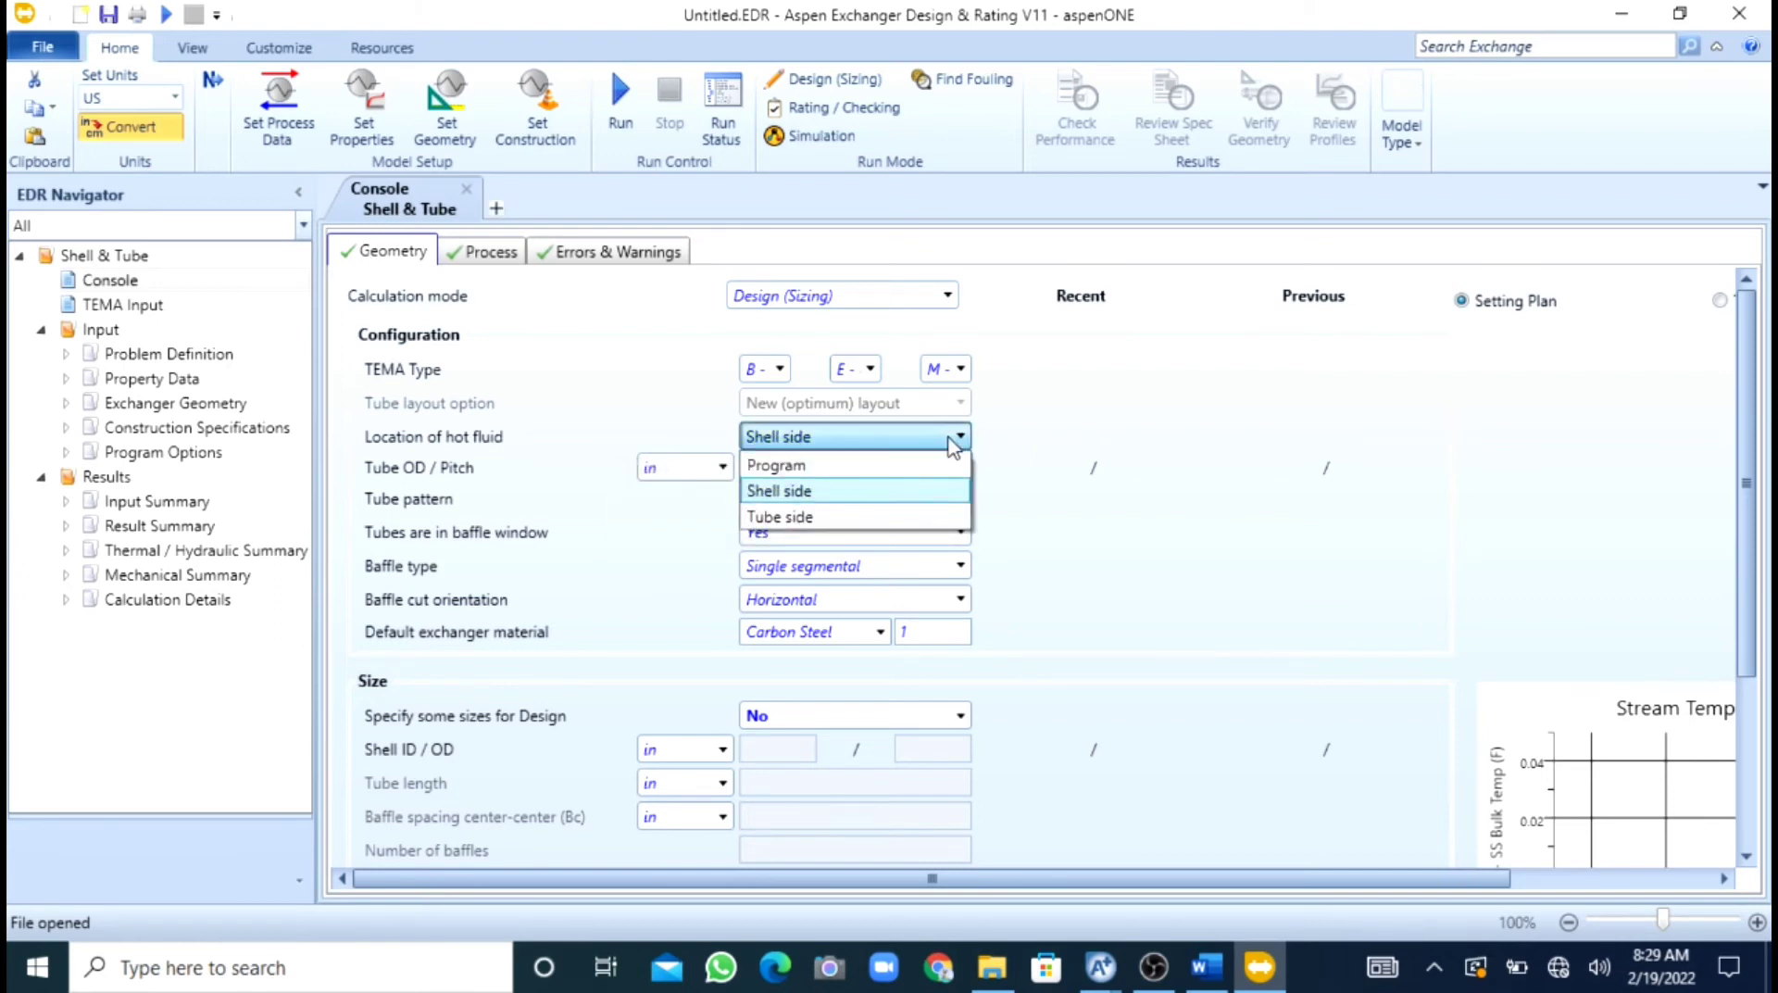
click(892, 521)
click(913, 441)
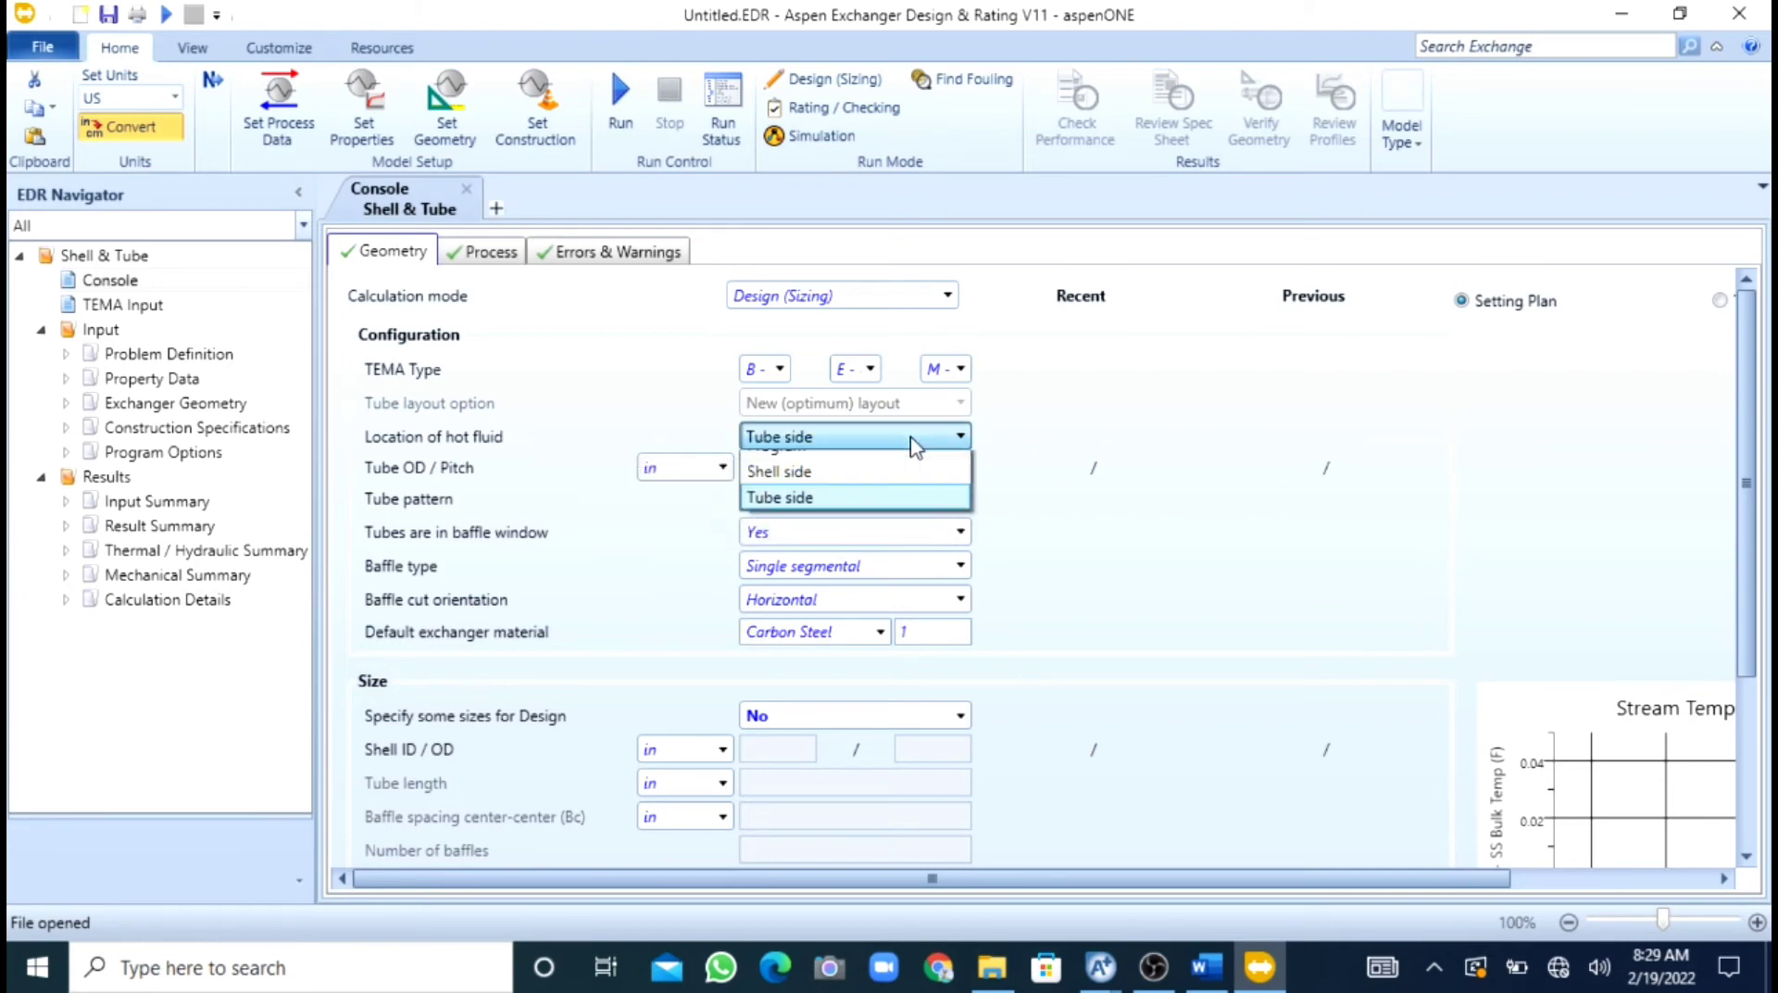
click(850, 490)
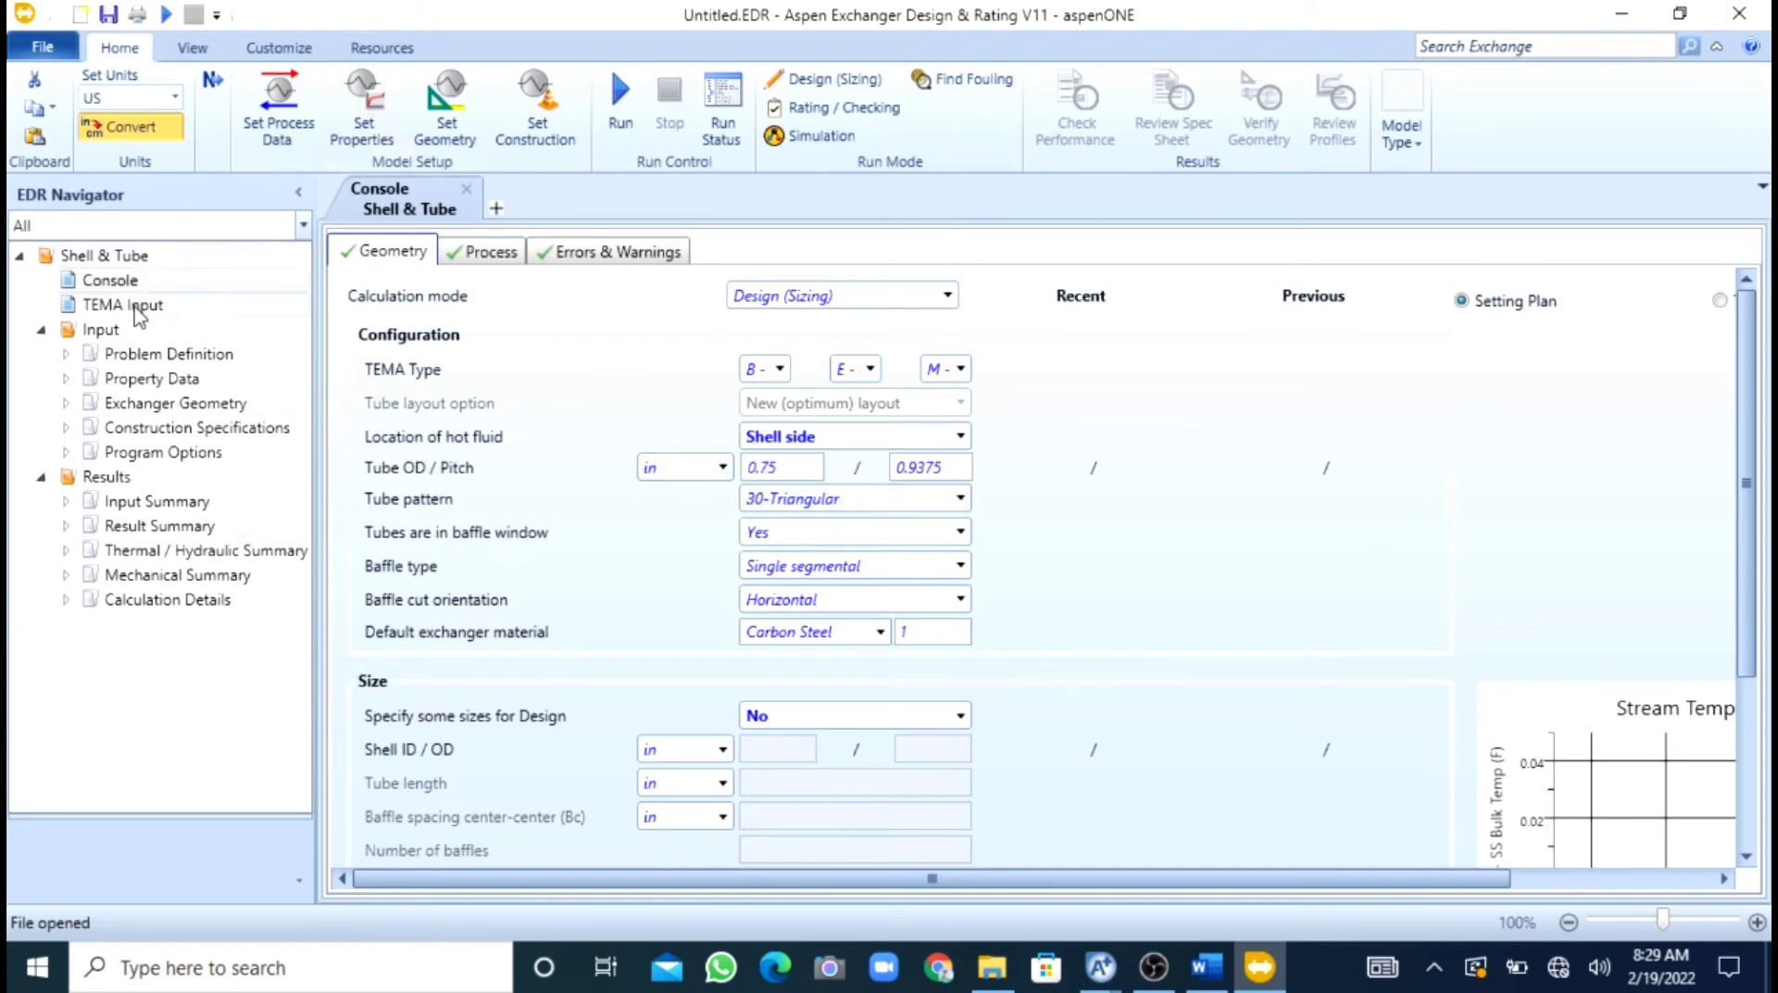
Set the allowable pressure drop to 3 psi for the hot side and 5 psi for the cold side in the process data.
click(491, 253)
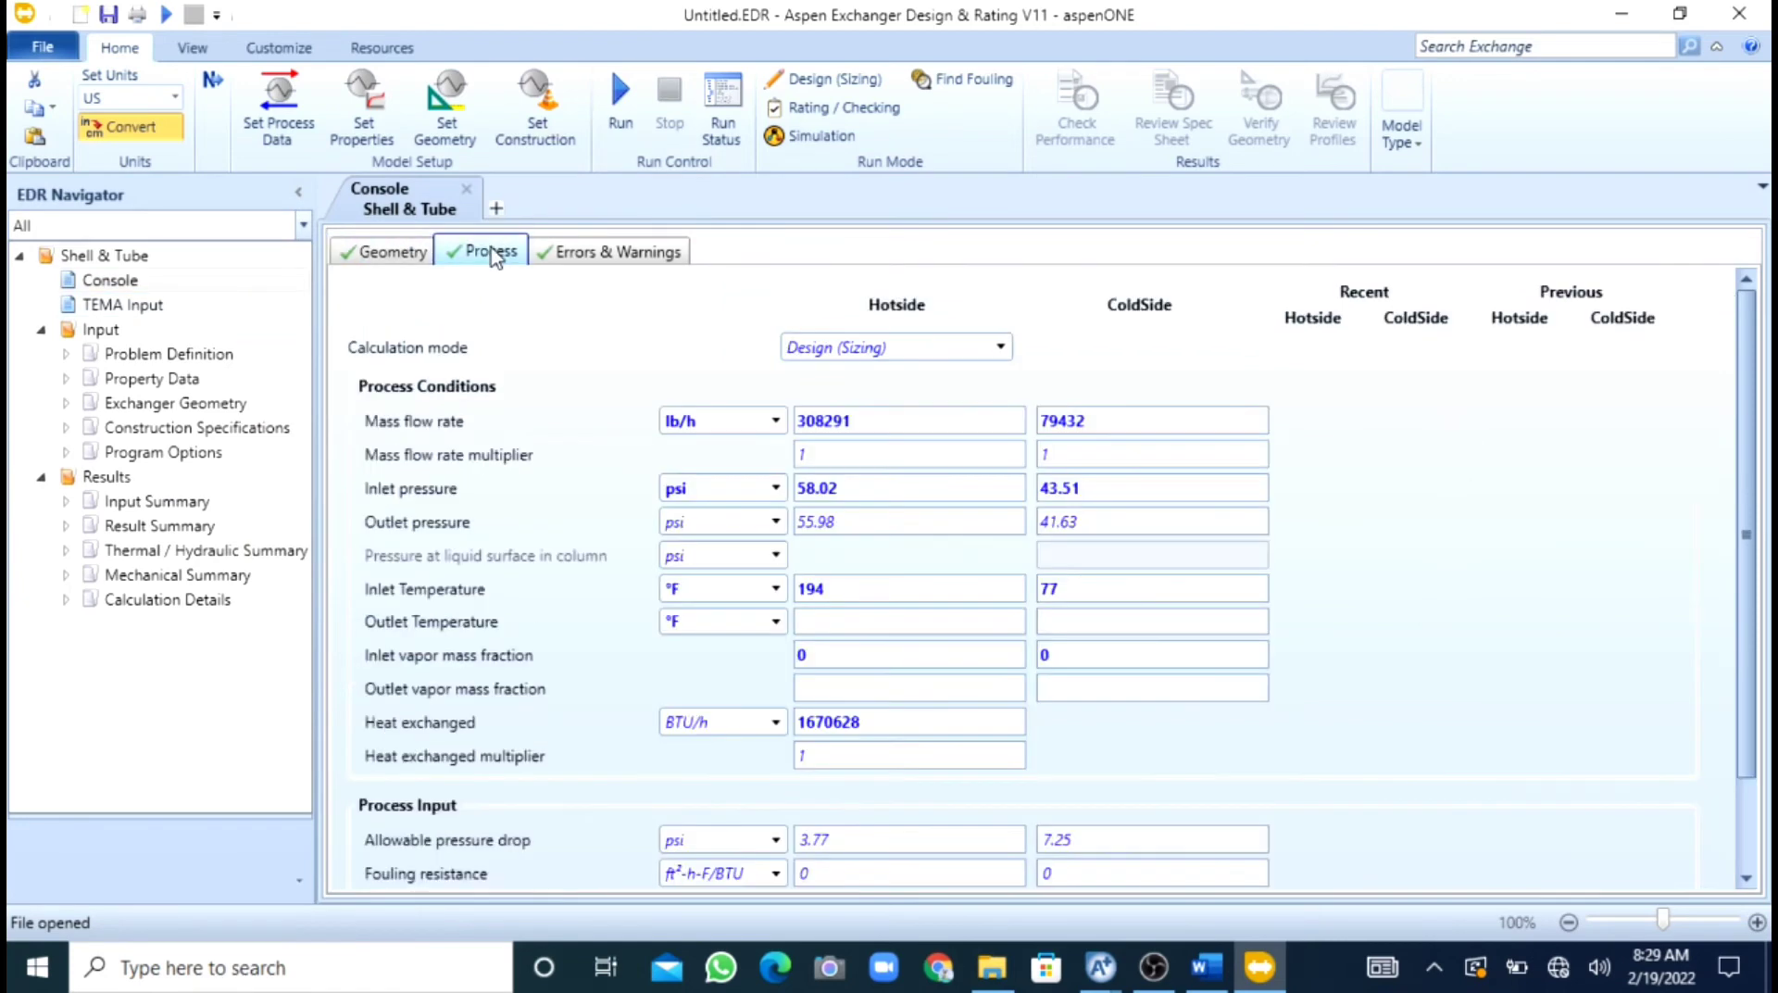
click(861, 832)
key(BackSpace)
text(3)
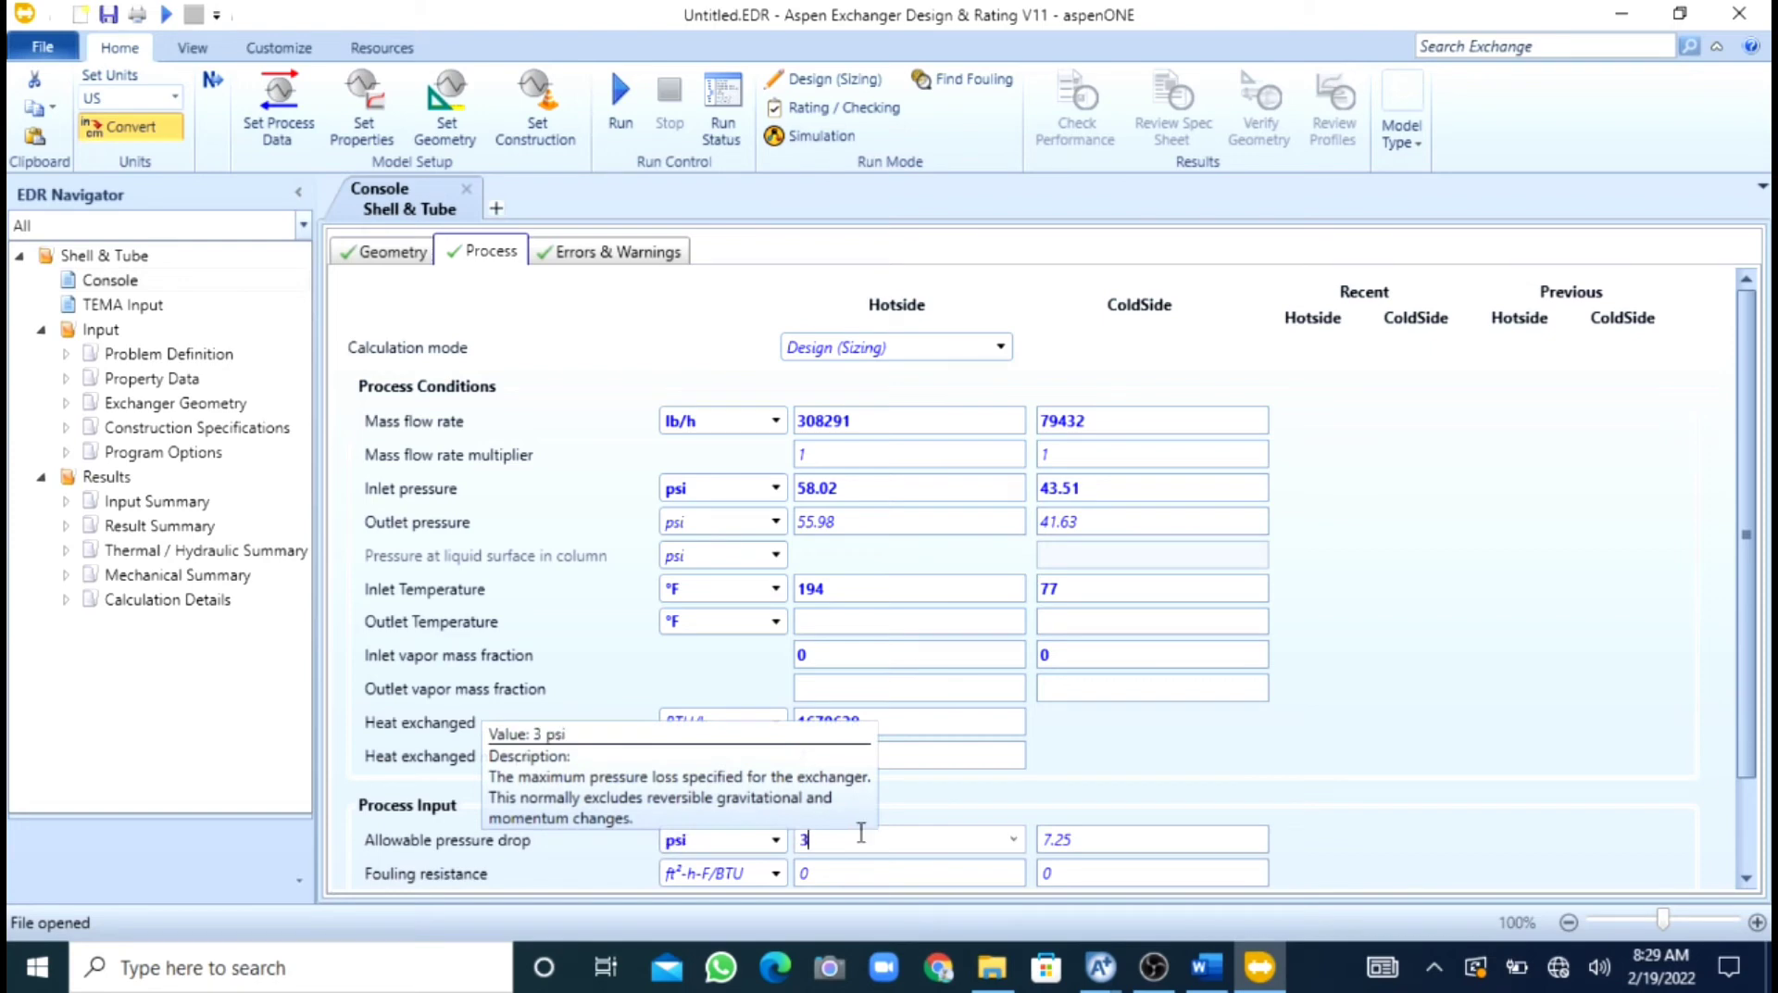
key(Return)
click(1086, 841)
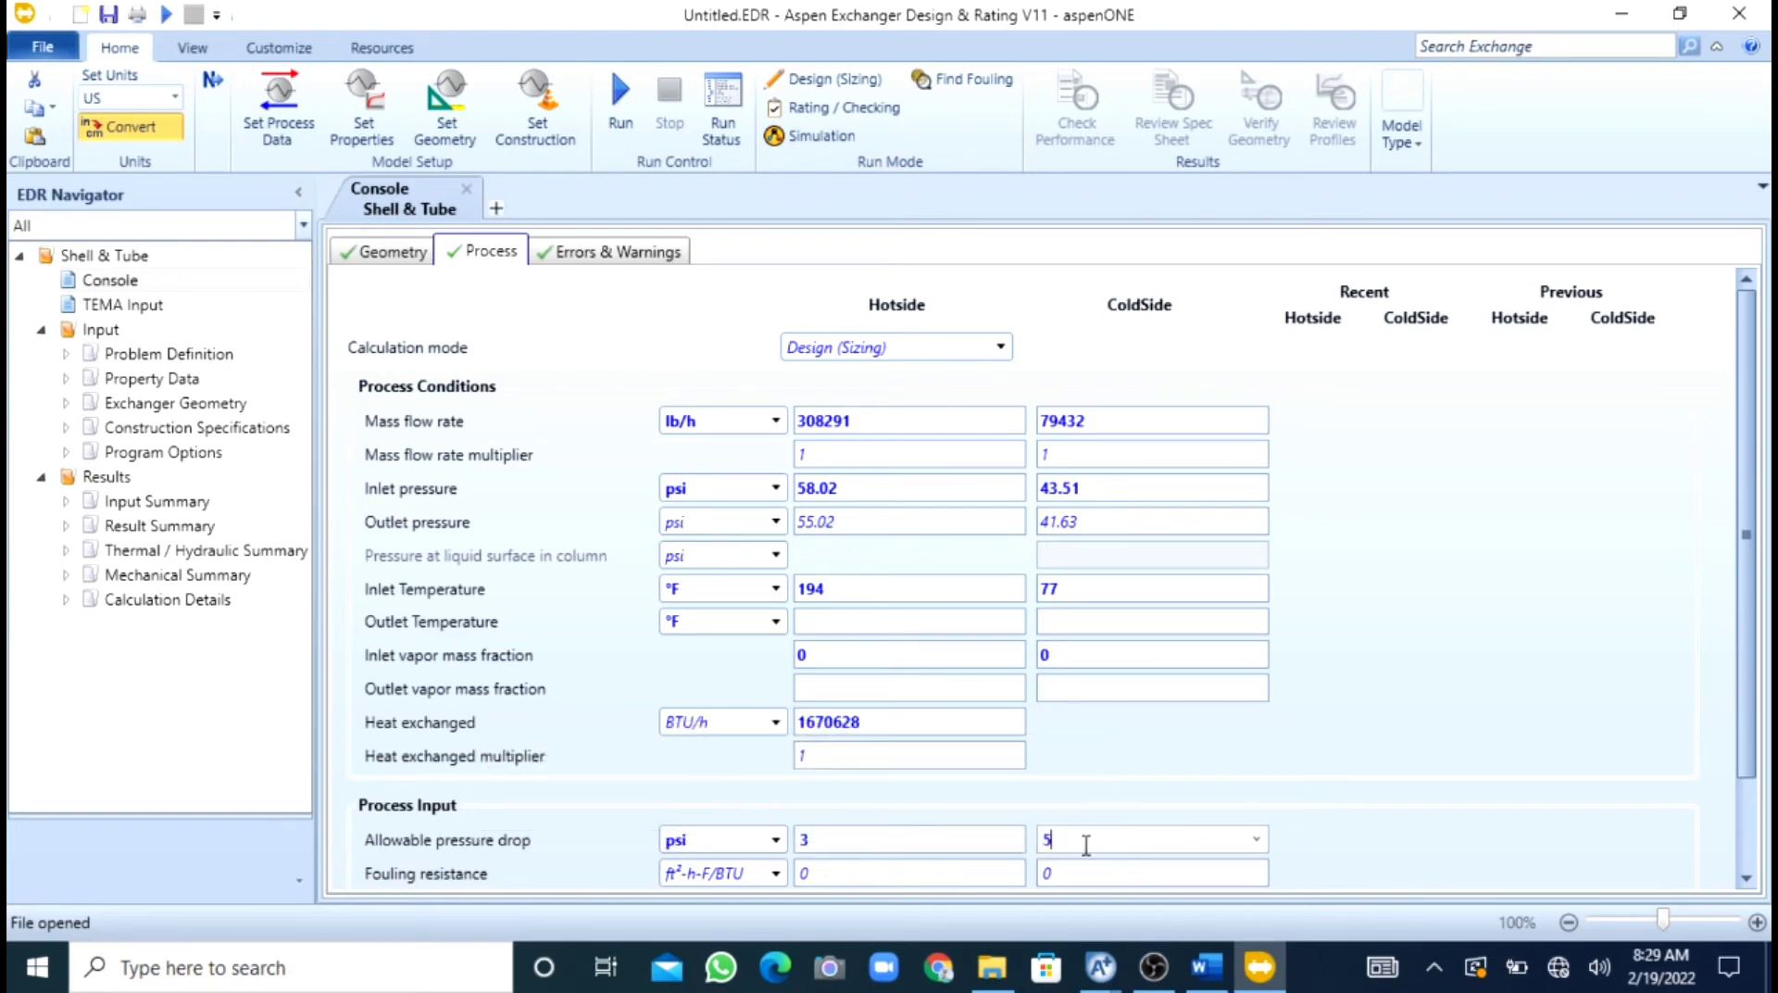
Set the fouling resistance to 0.0005 ft²-h-F/BTU for the hot side and 0.0002 for the cold side.
click(863, 875)
text(0005)
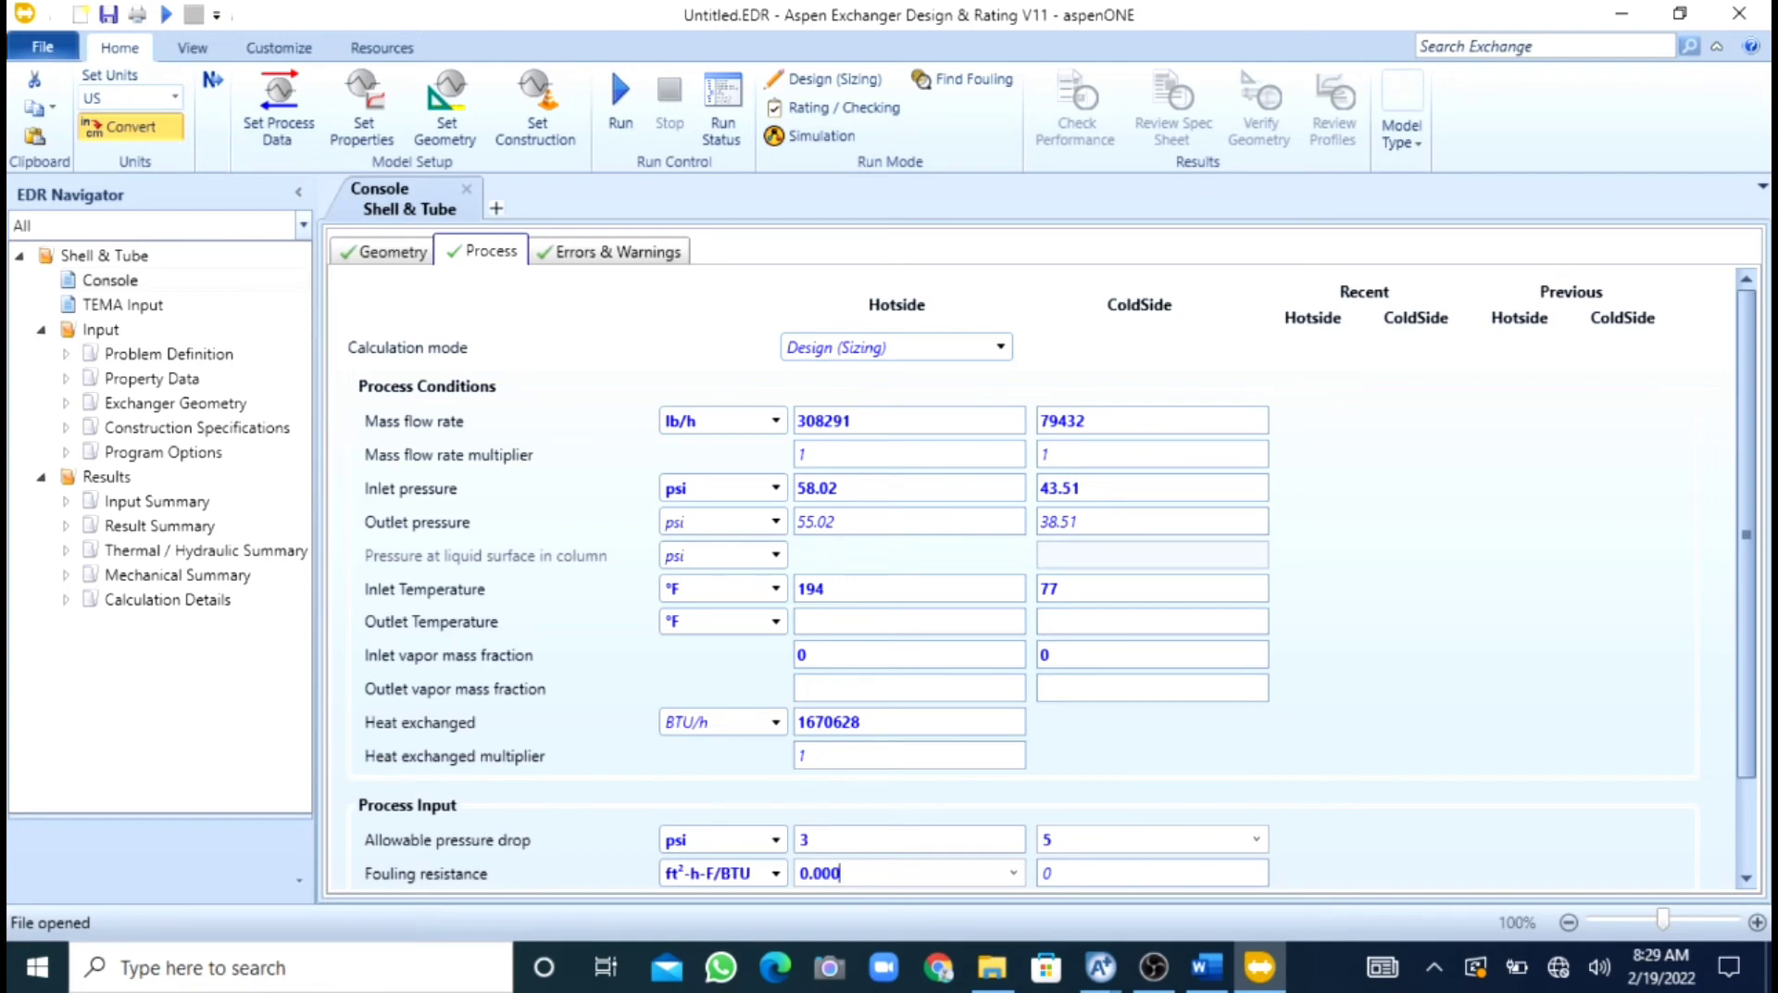
click(1083, 871)
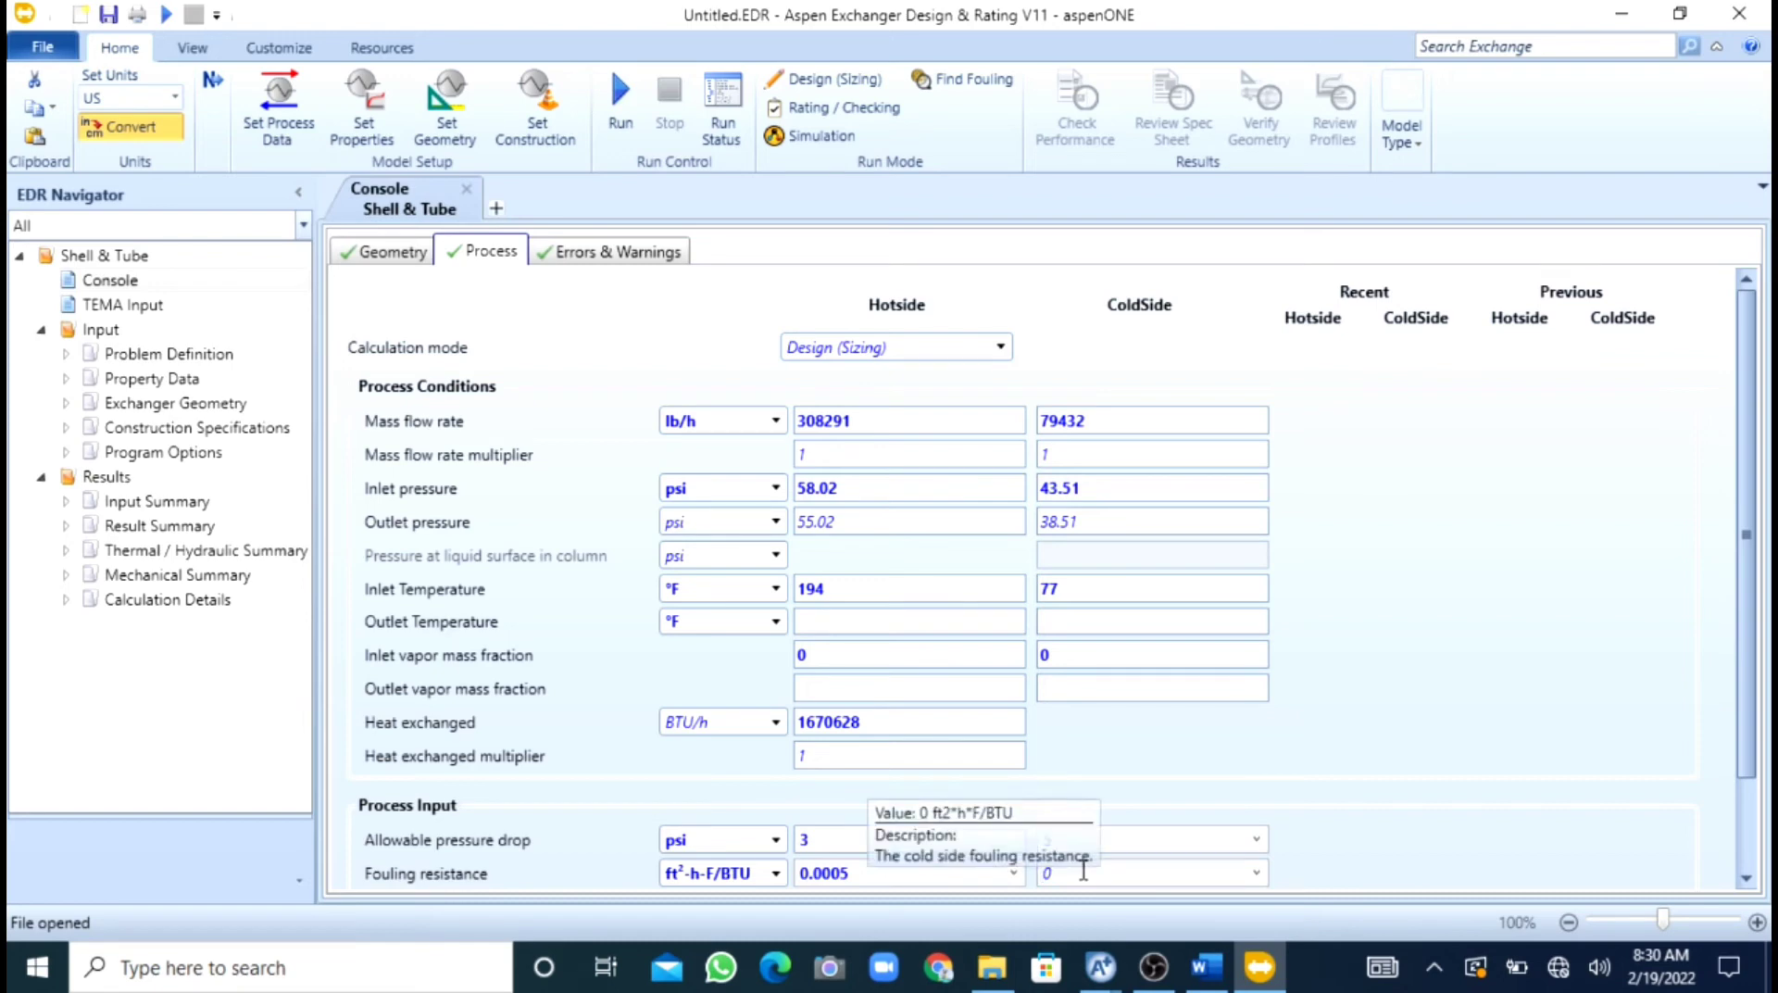
text(.)
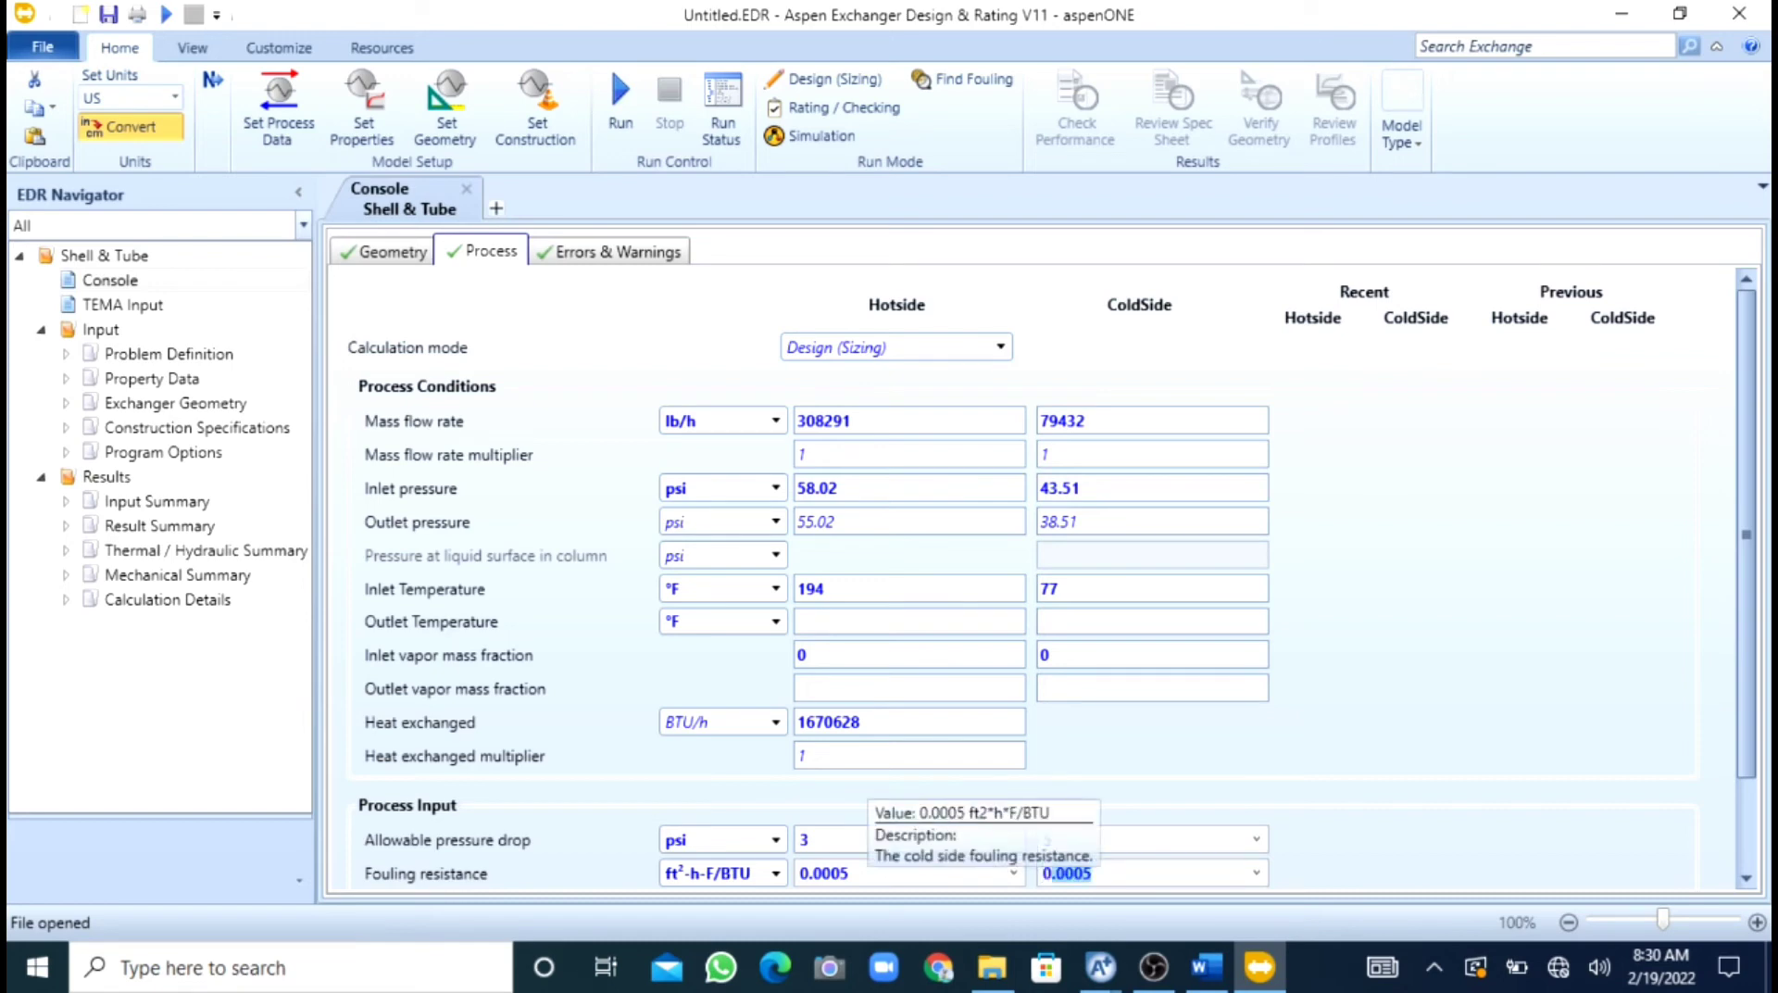
text(0002)
key(Tab)
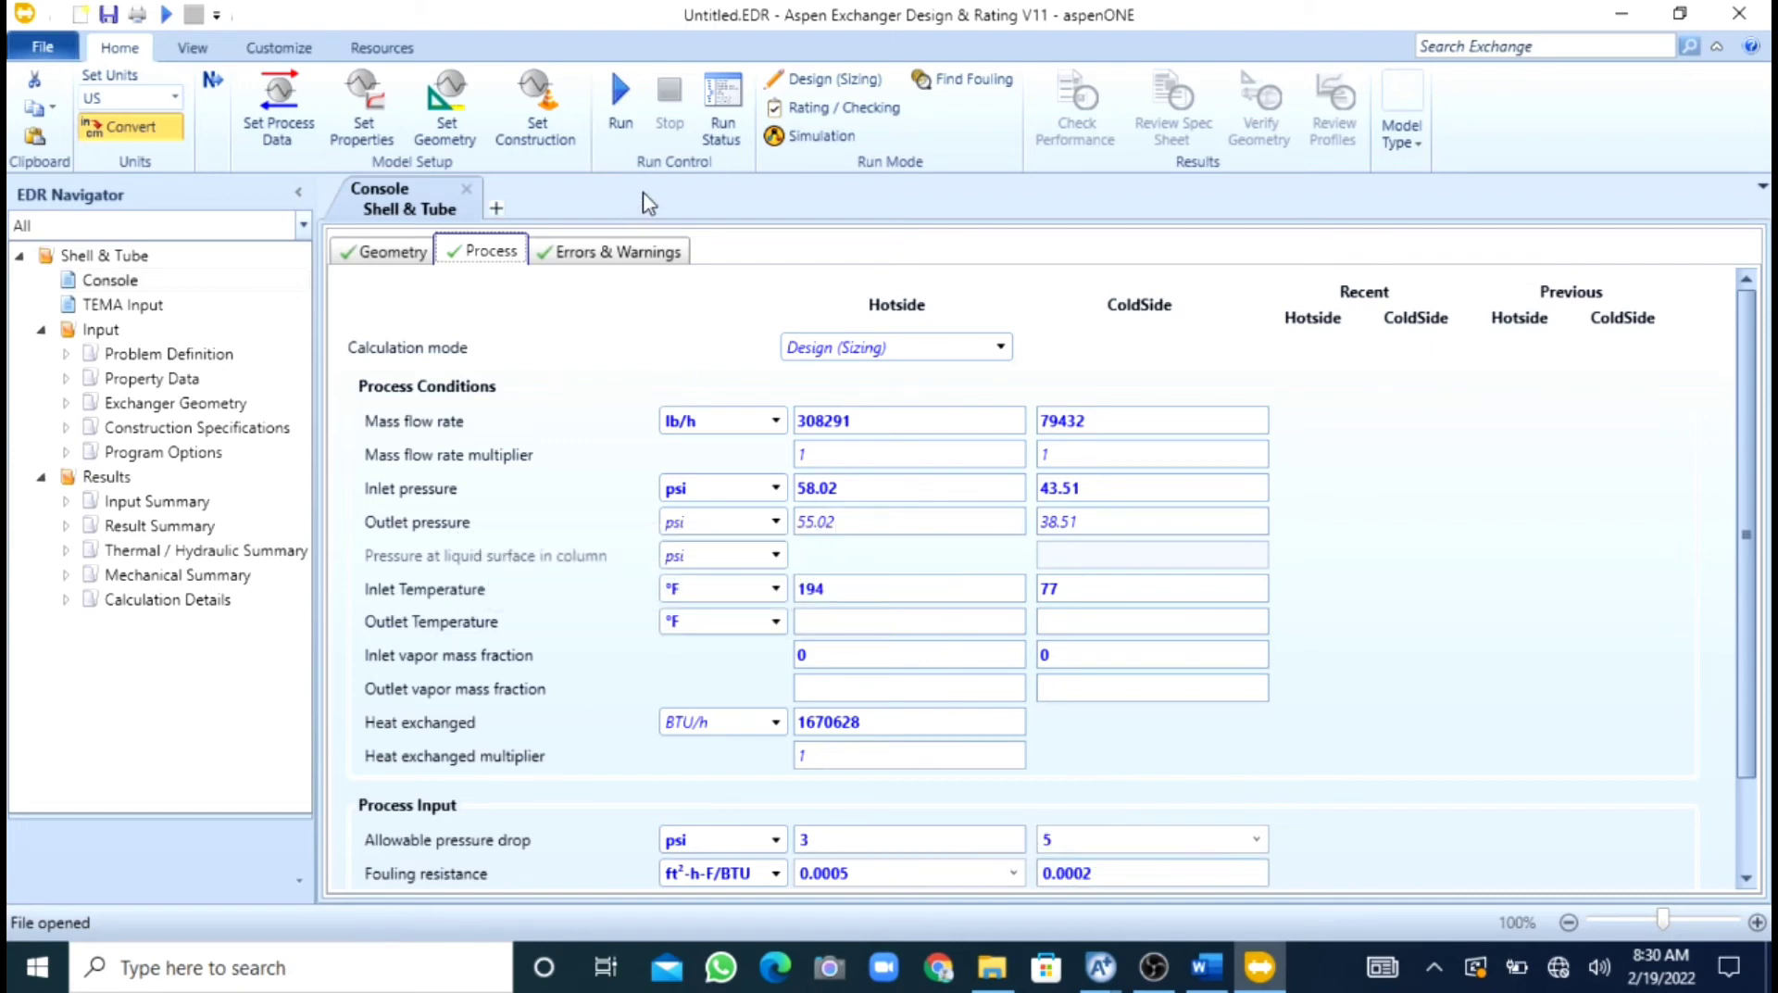
Run the shell and tube sizing calculation and review the resulting geometry, sizes and overall results in the console.
click(625, 124)
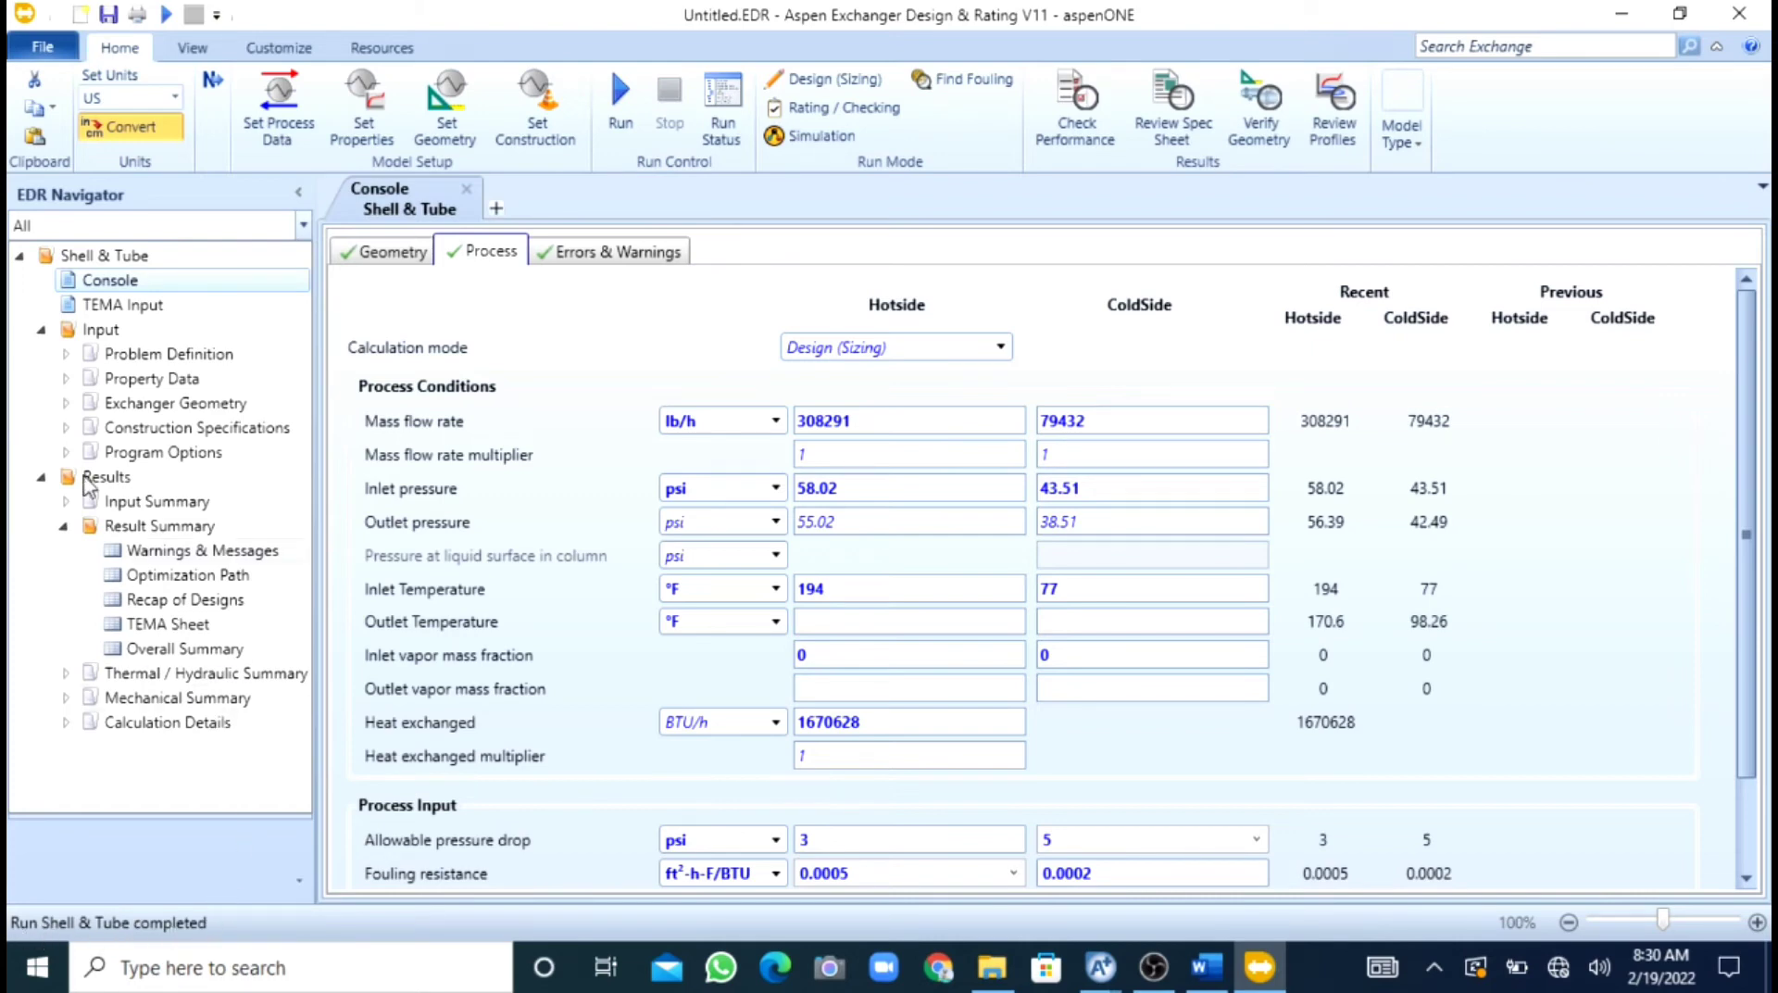
click(393, 255)
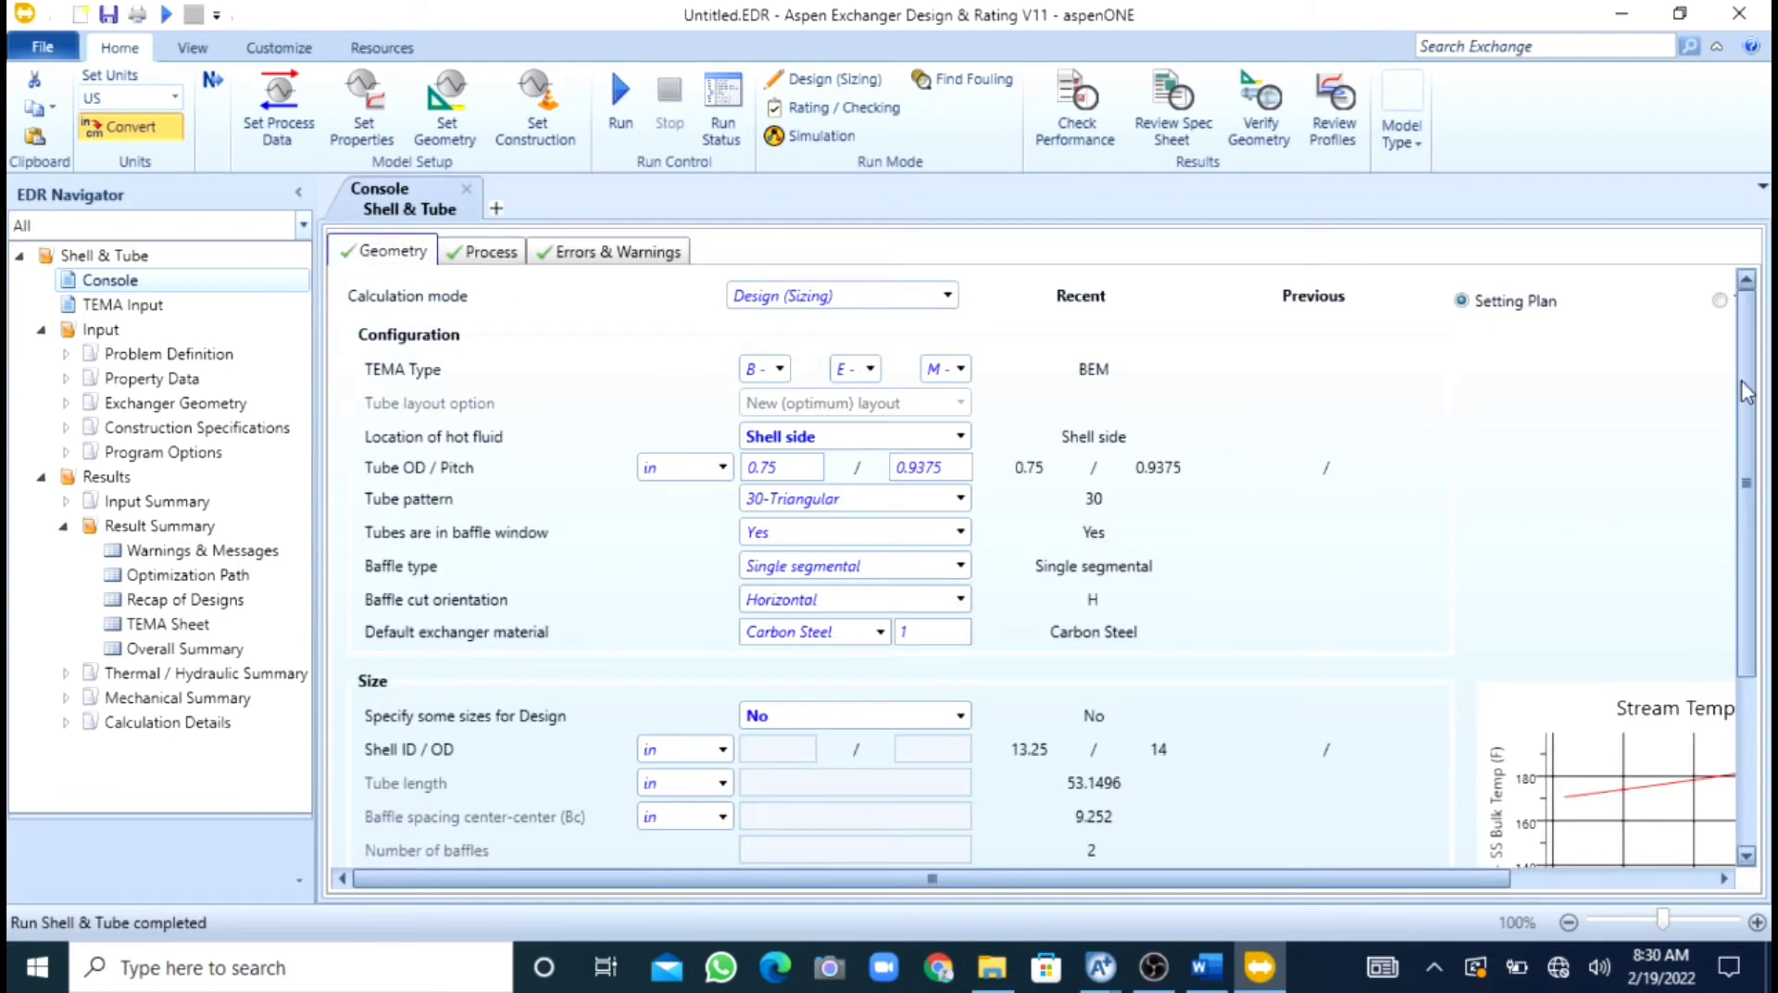
drag(1748, 454, 1759, 613)
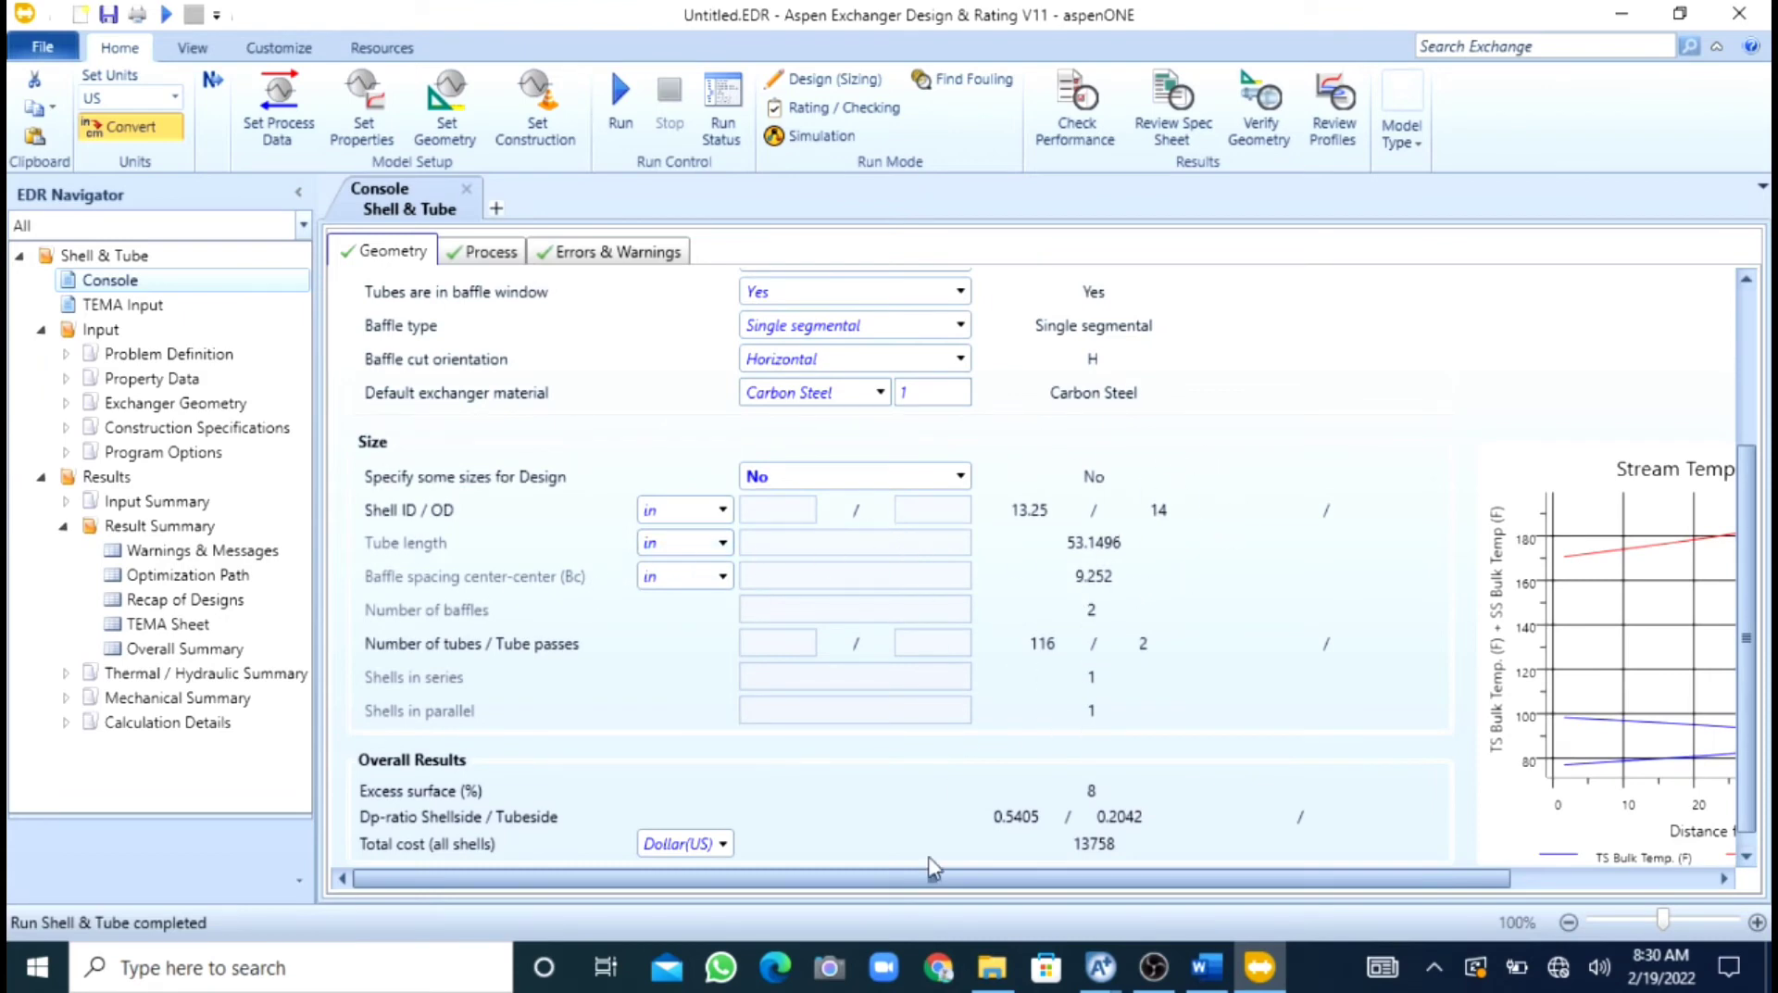
drag(912, 886, 815, 893)
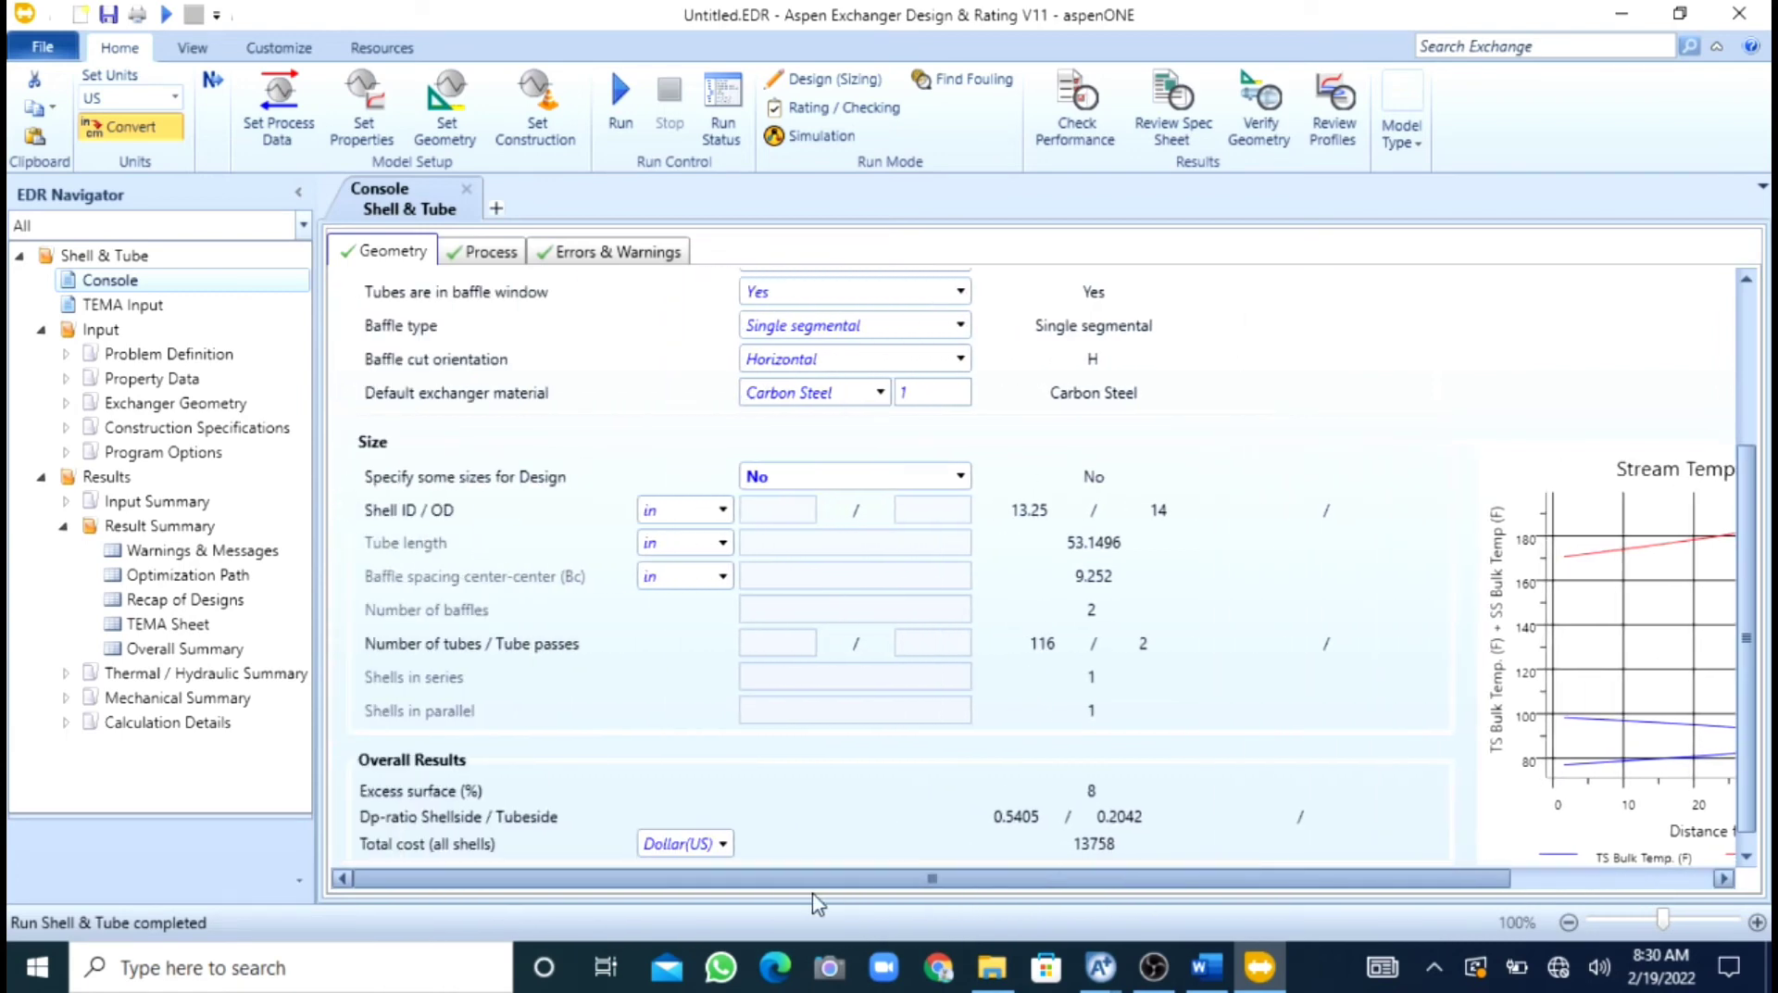
scroll(1727, 455, up, 2)
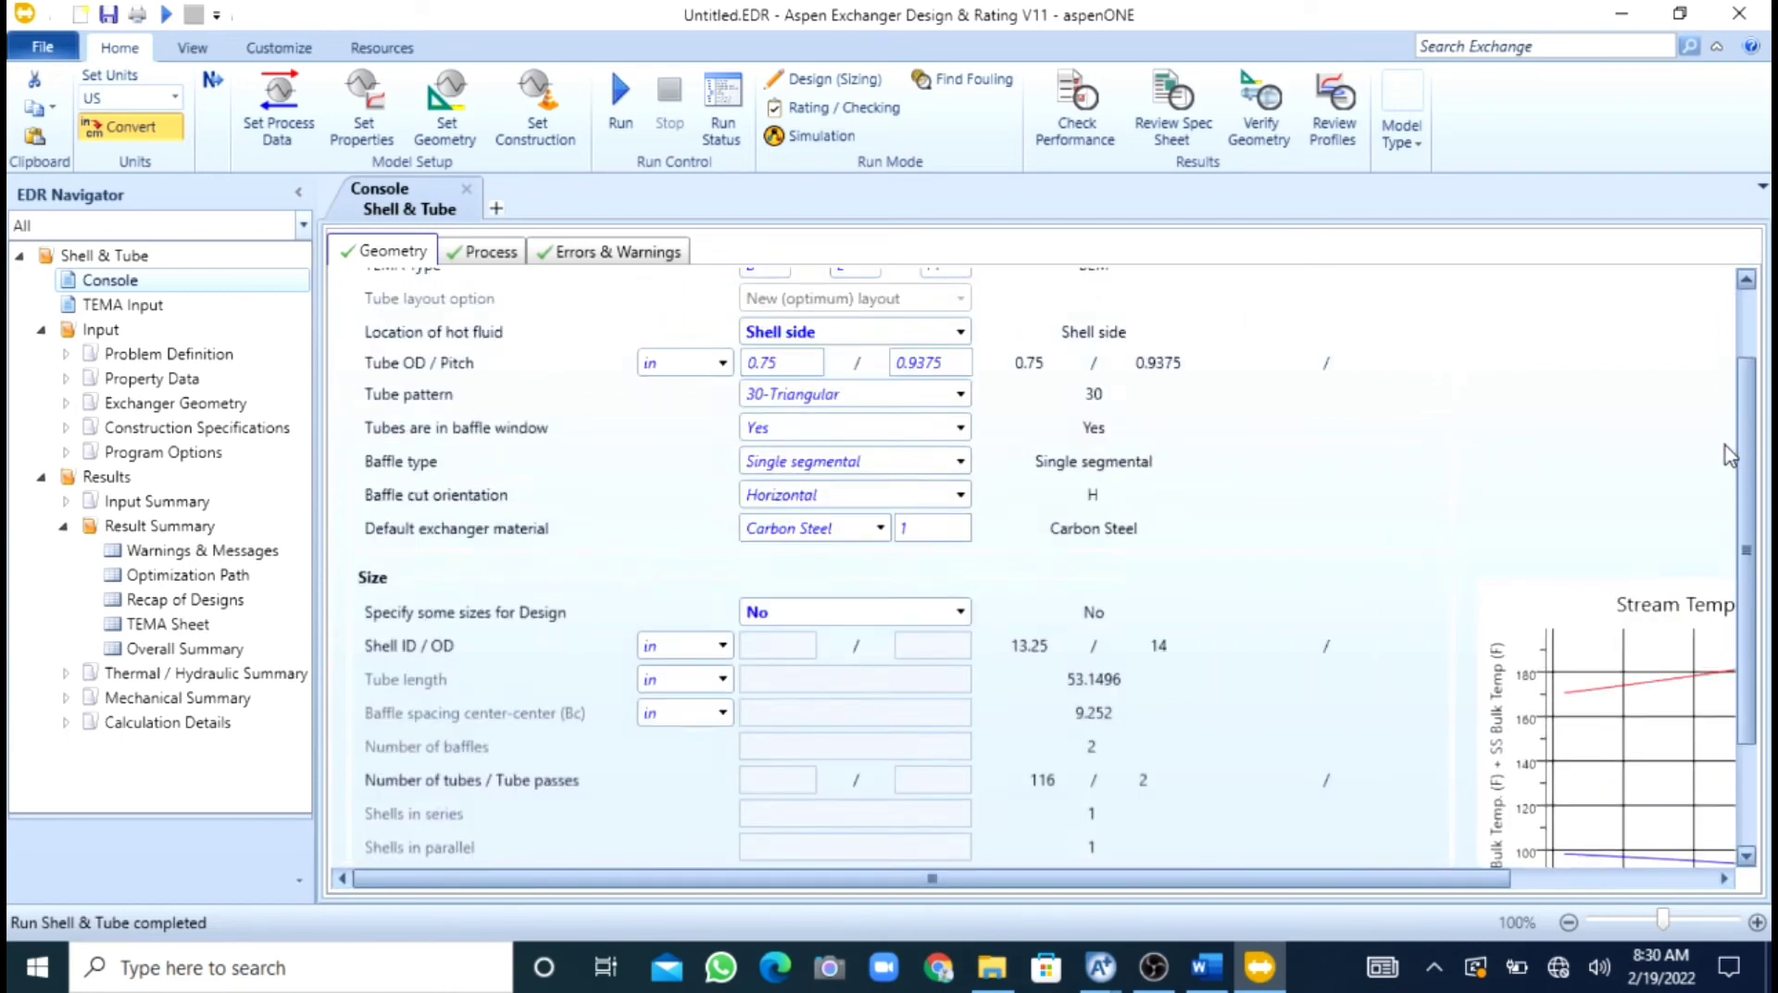
Examine the TEMA input specification sheet and the property data of the hot and cold streams.
click(124, 303)
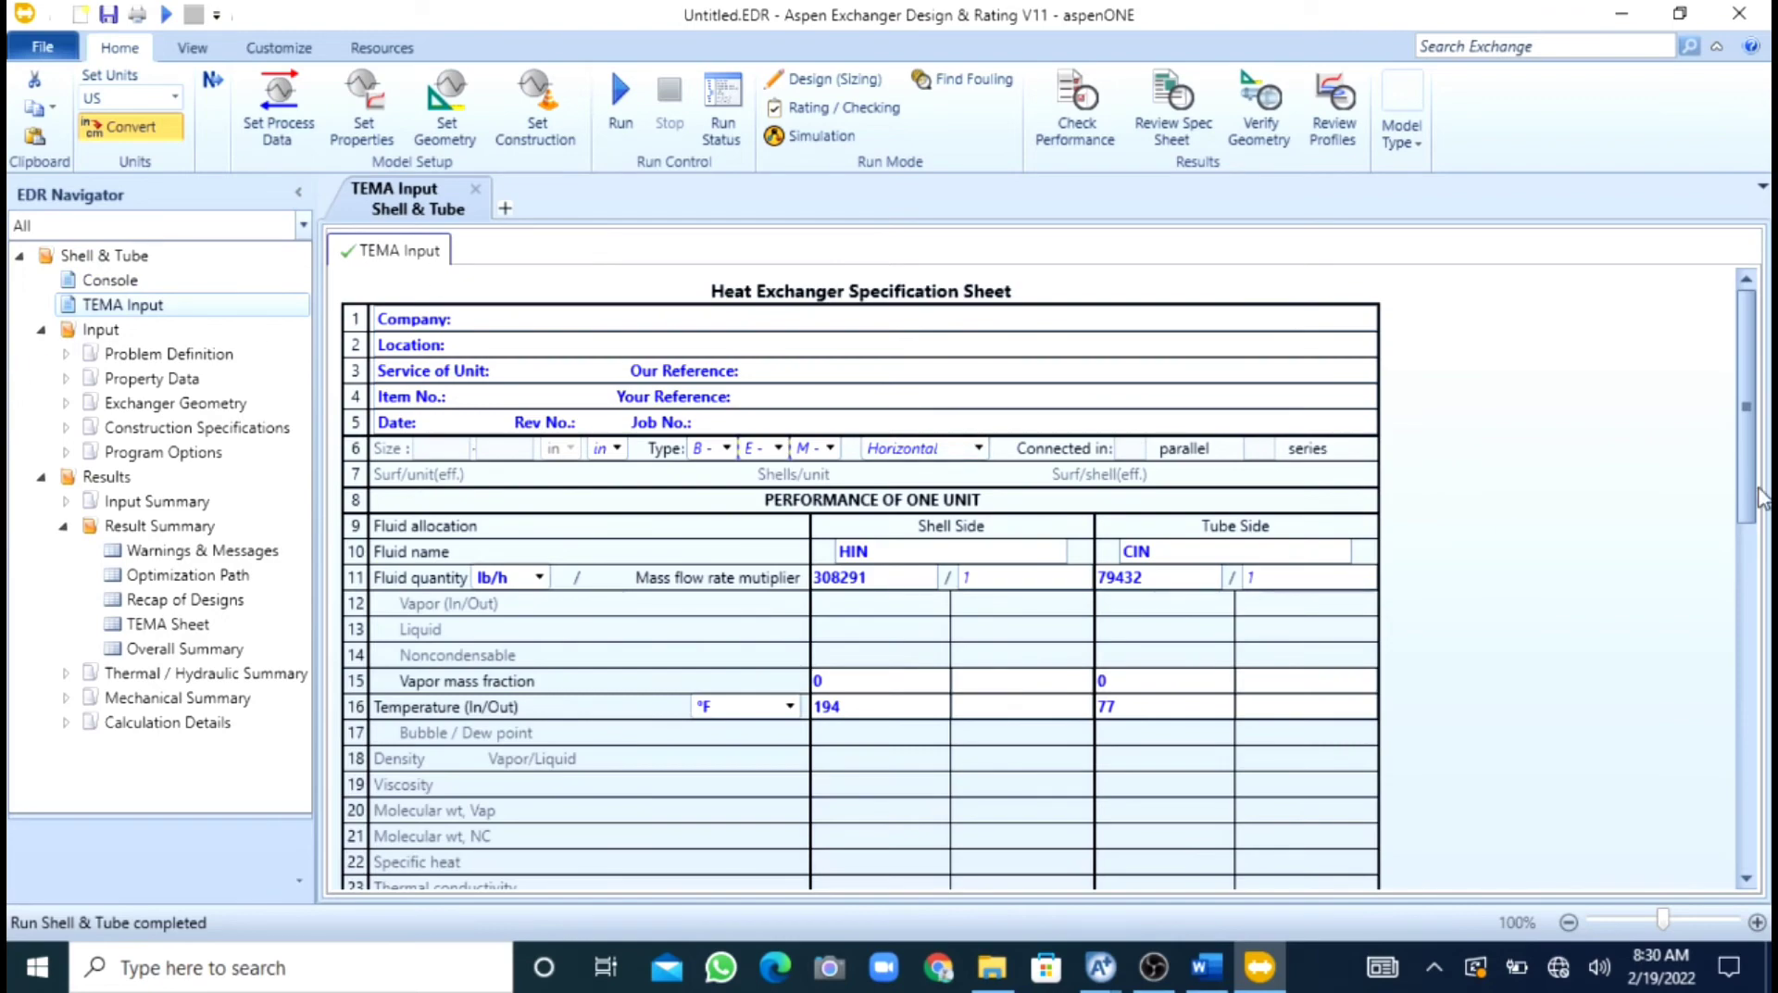
drag(1762, 497, 1763, 745)
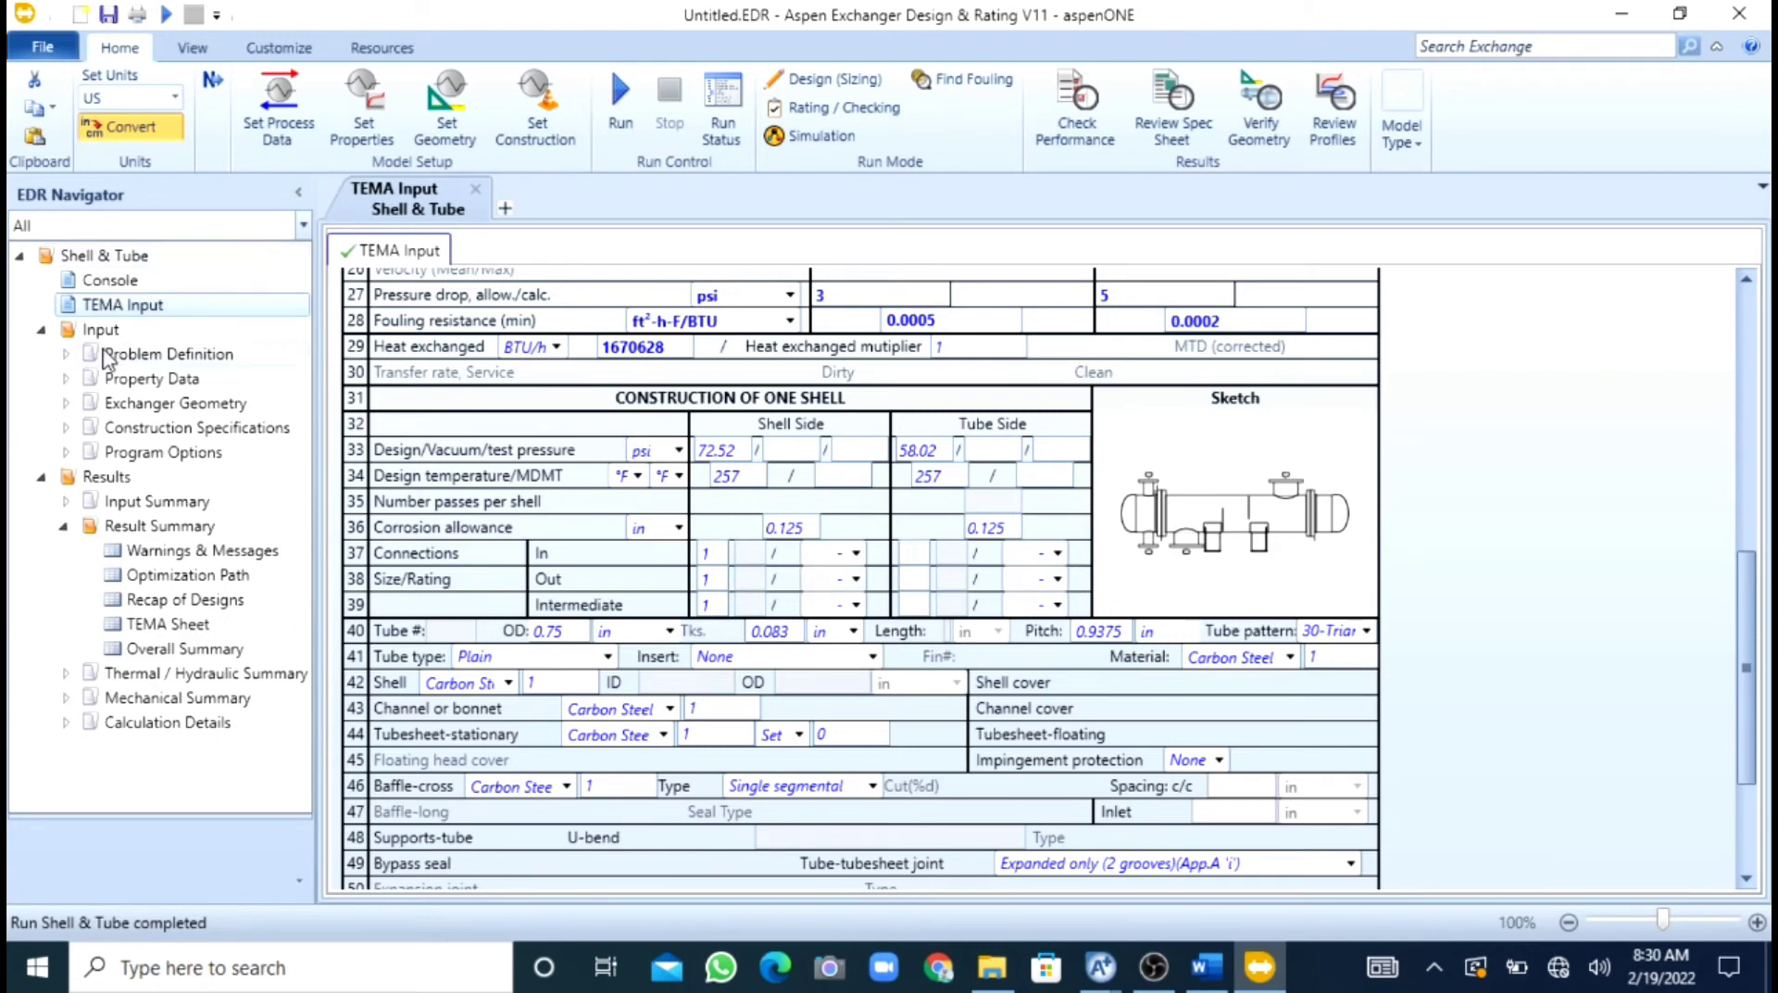
click(139, 357)
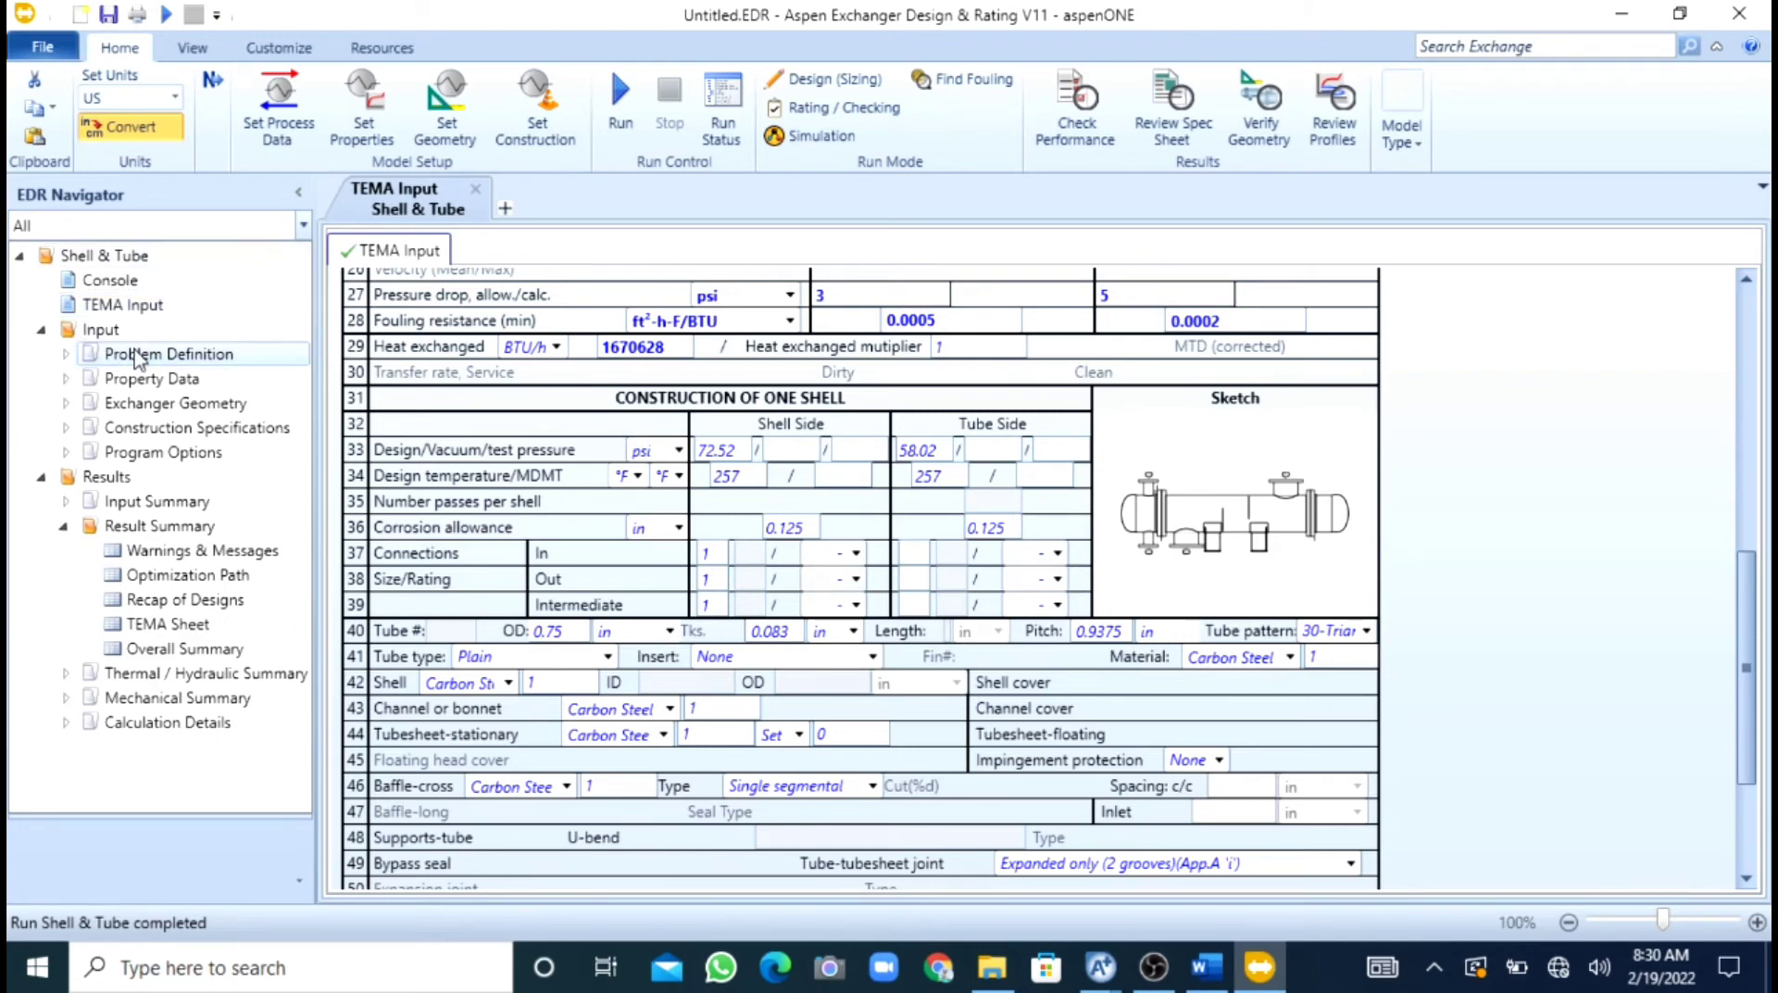
click(67, 356)
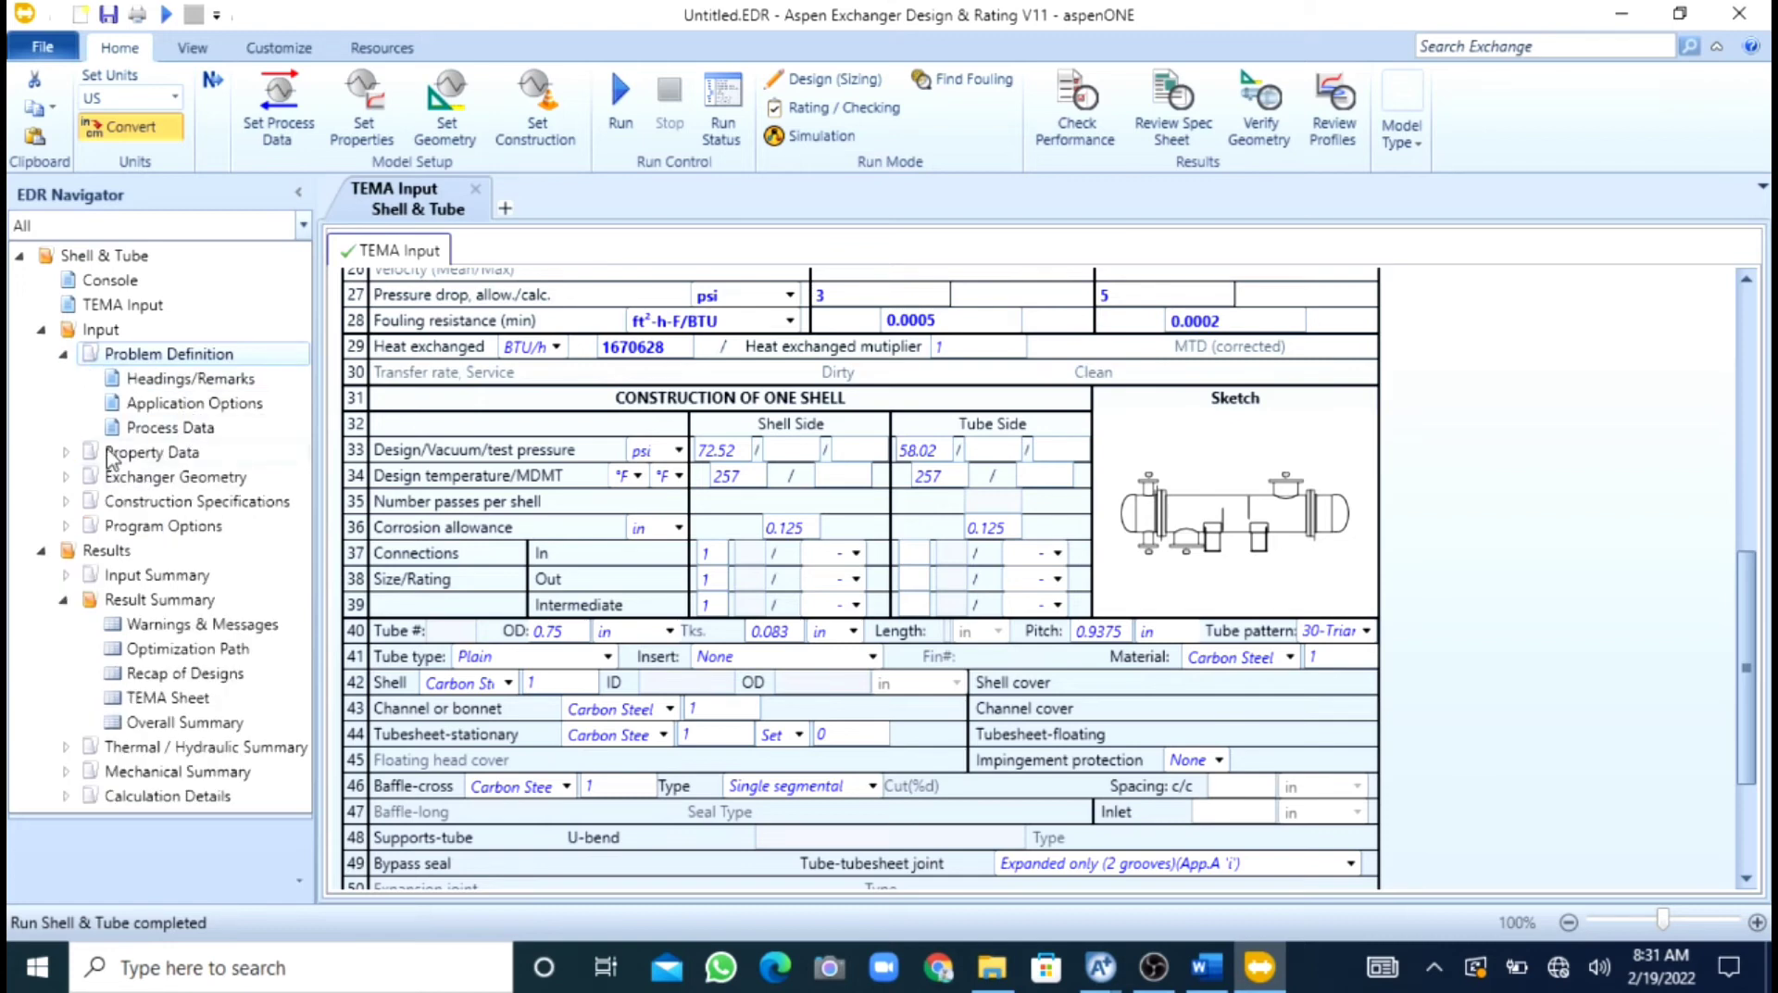
click(65, 452)
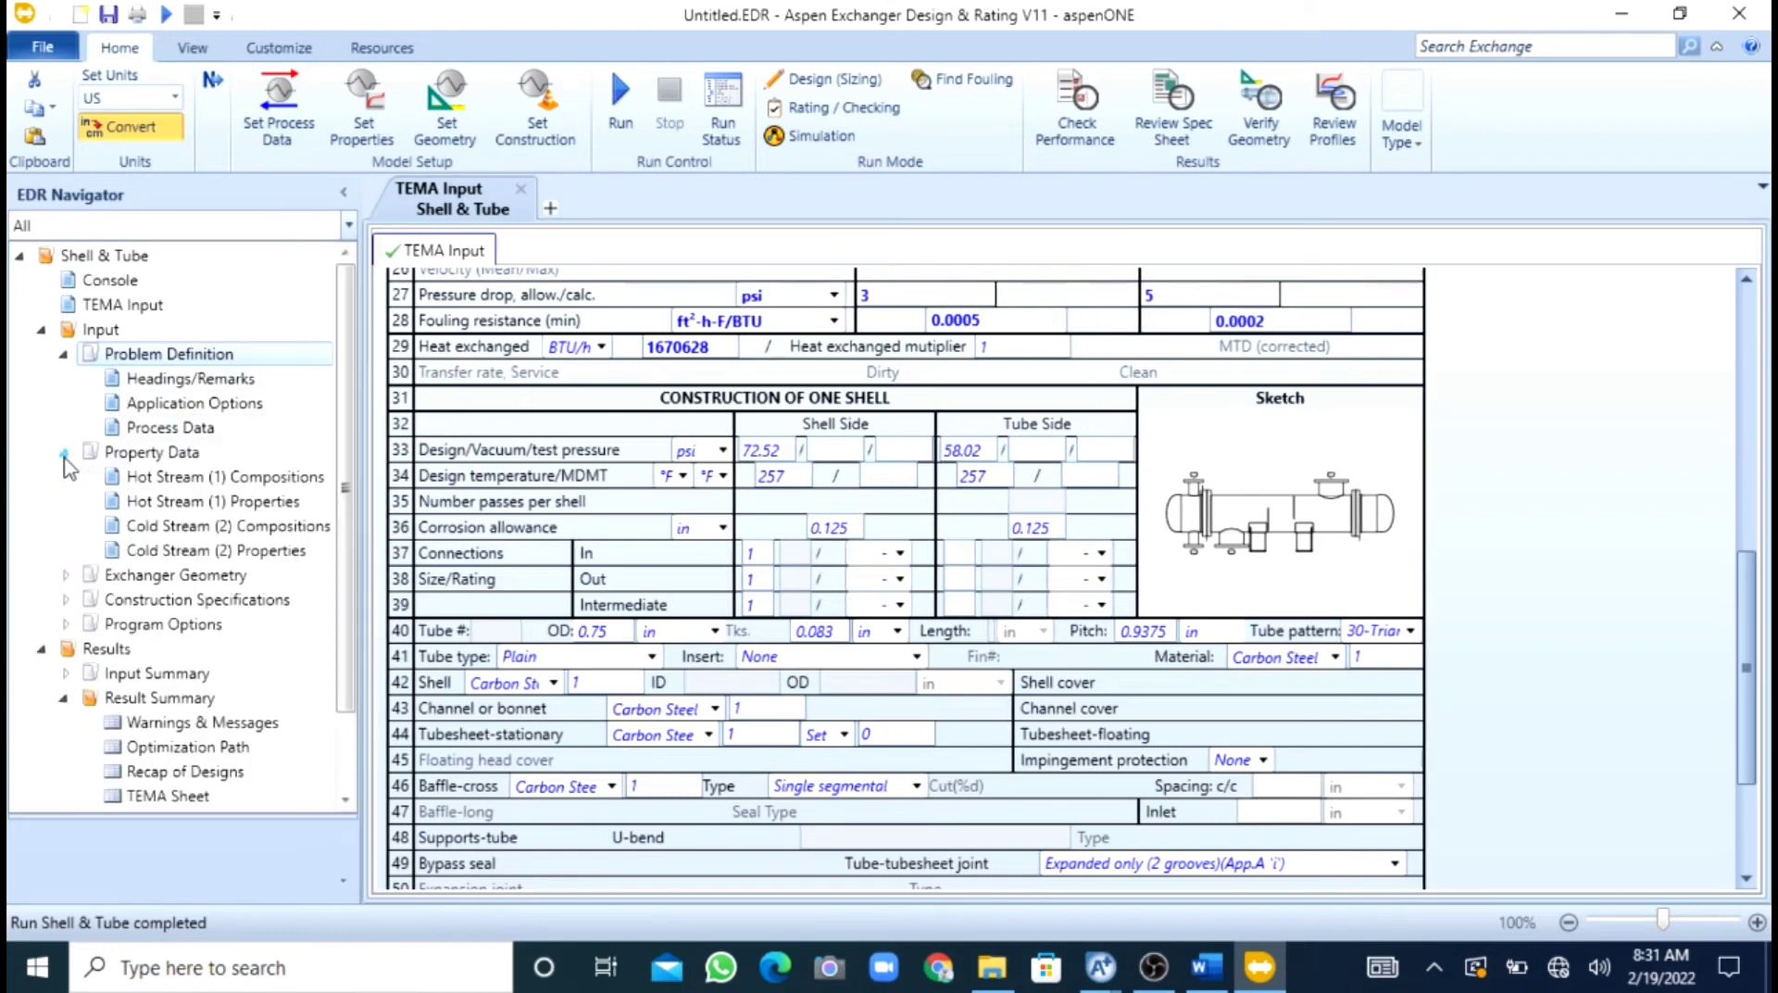
click(223, 475)
click(190, 501)
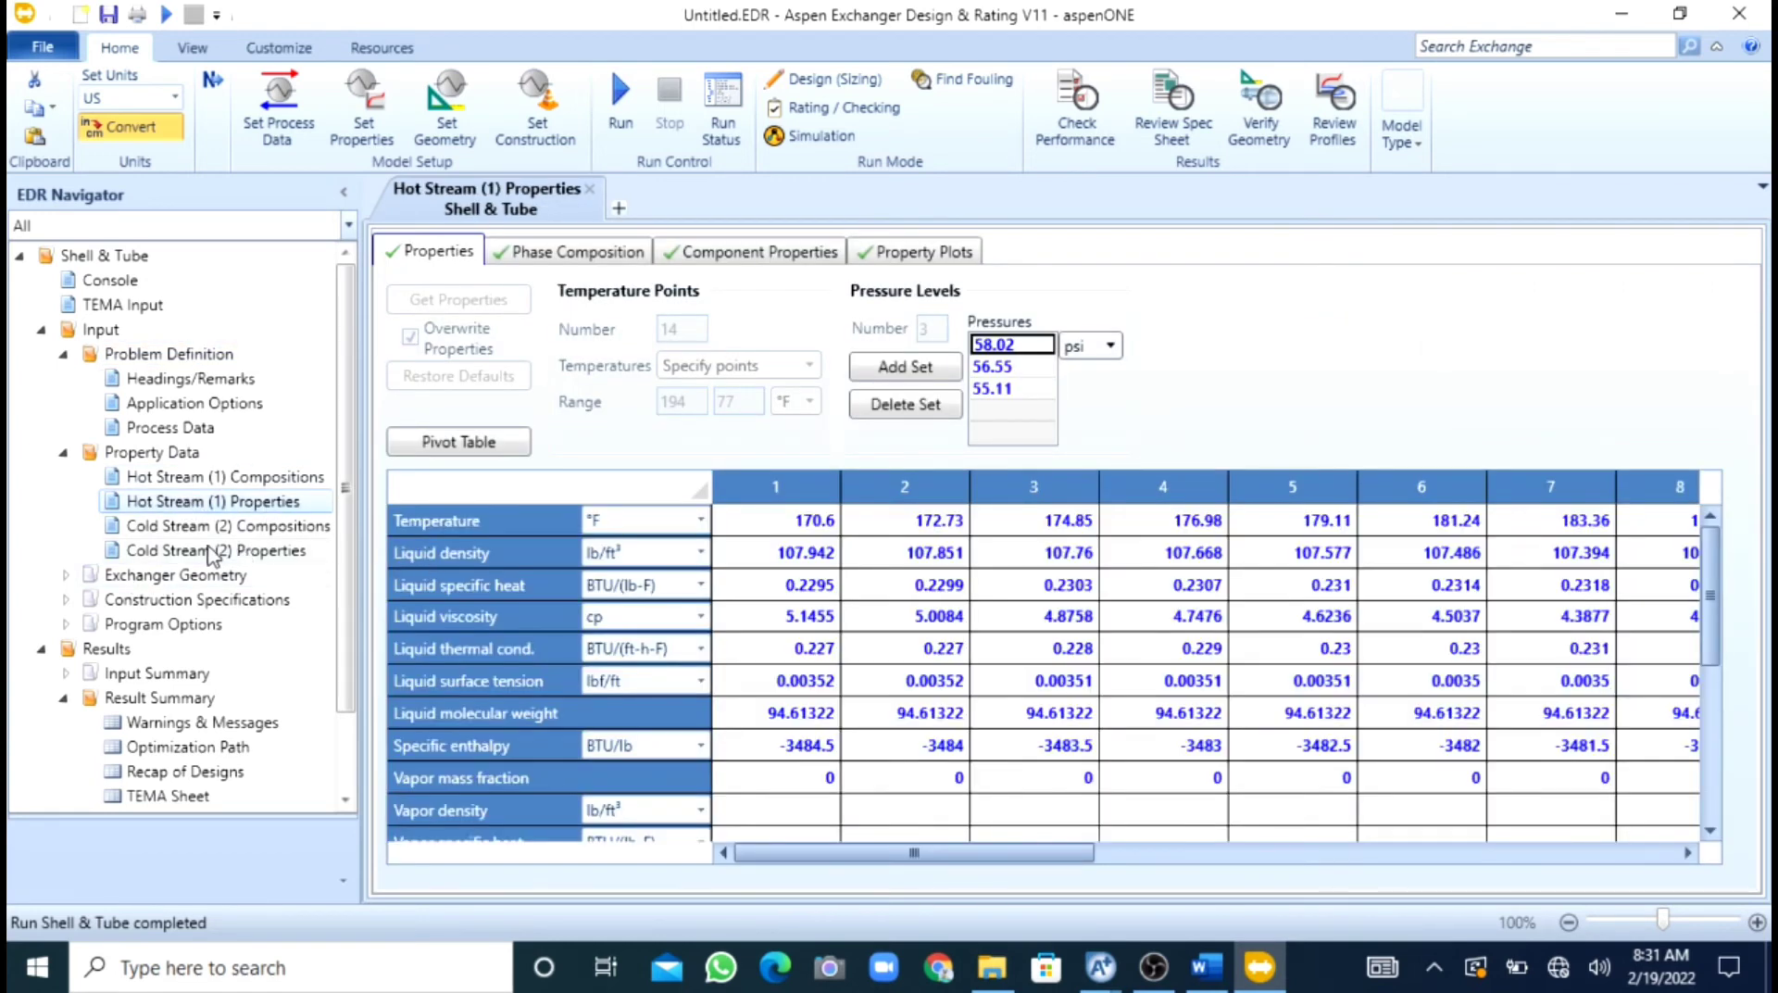
click(164, 542)
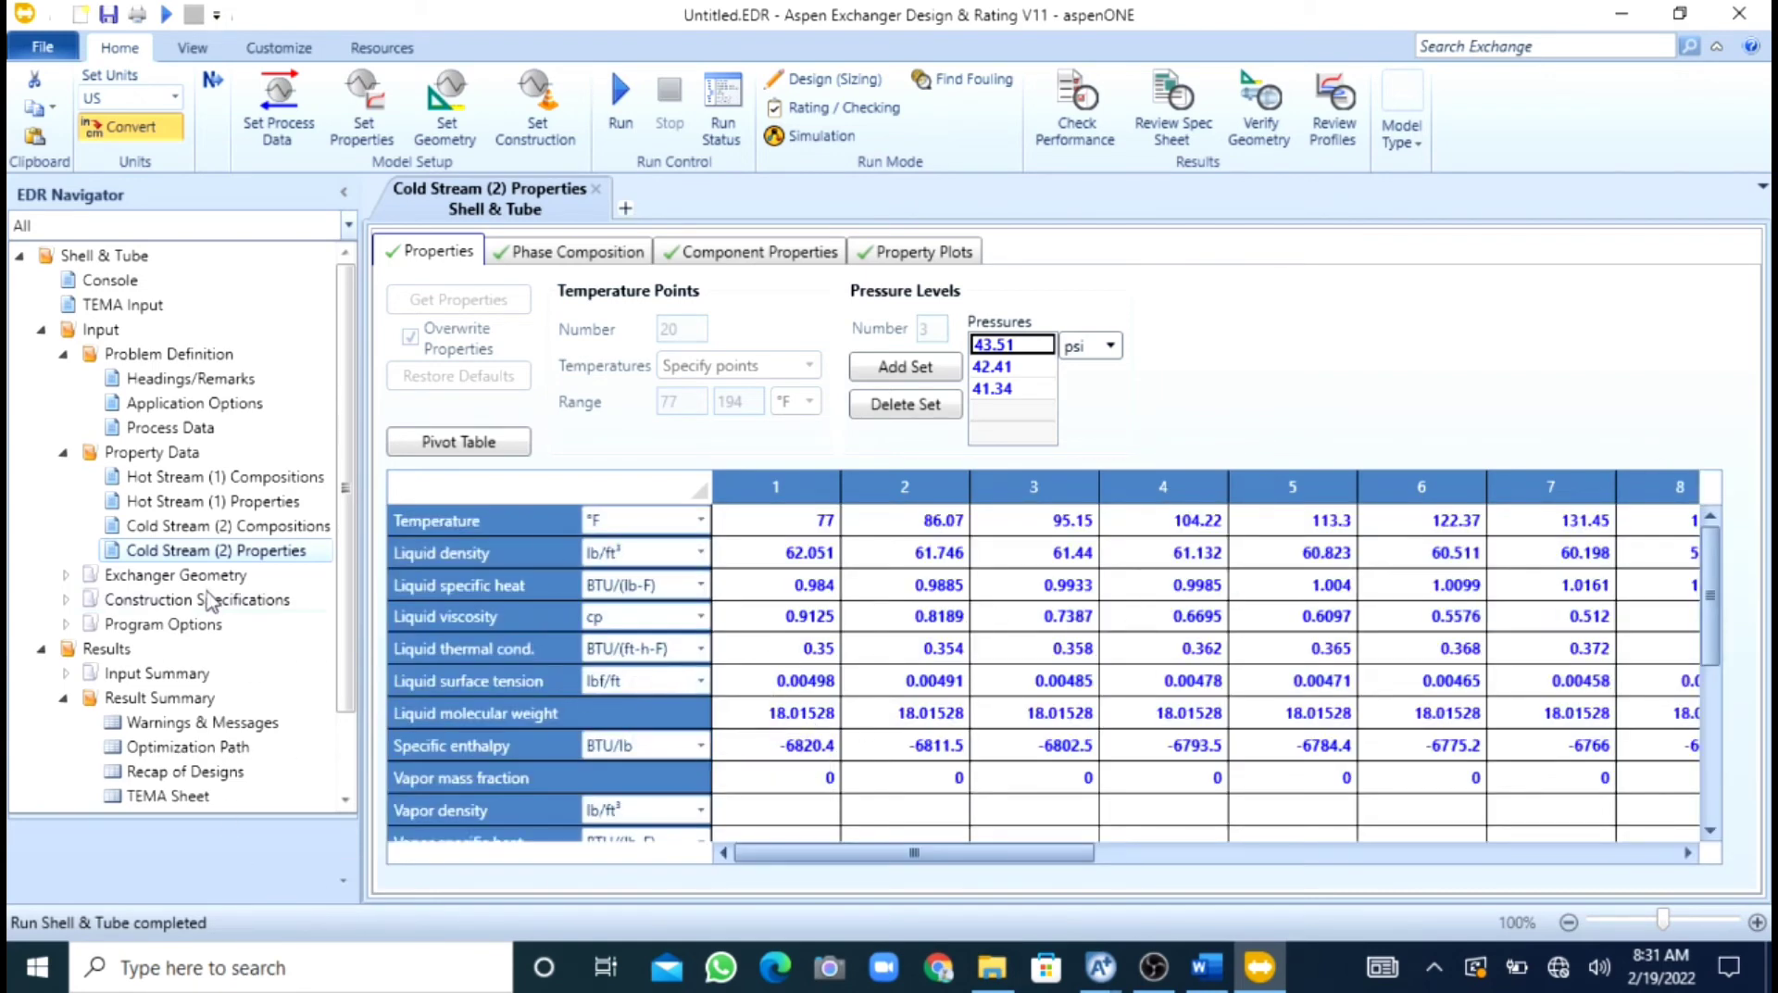
Examine the exchanger geometry inputs: geometry summary, shell and heads, tubes, baffles and supports, and bundle layout.
double_click(159, 576)
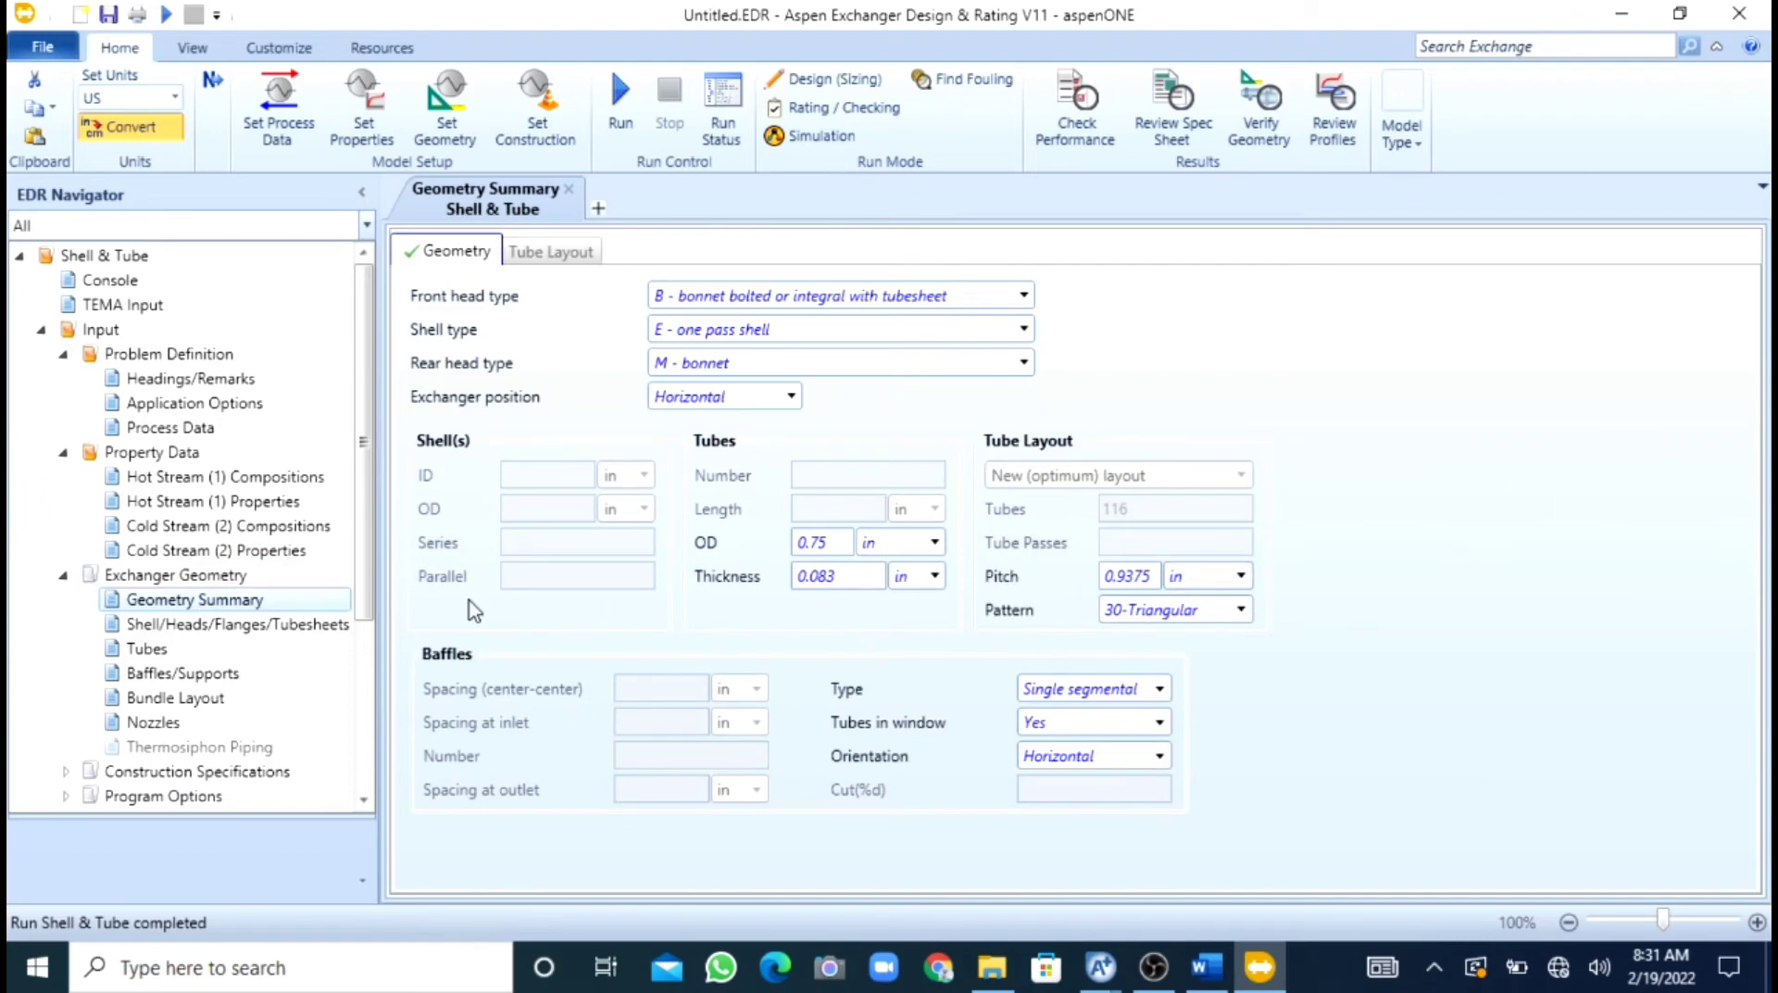
click(158, 616)
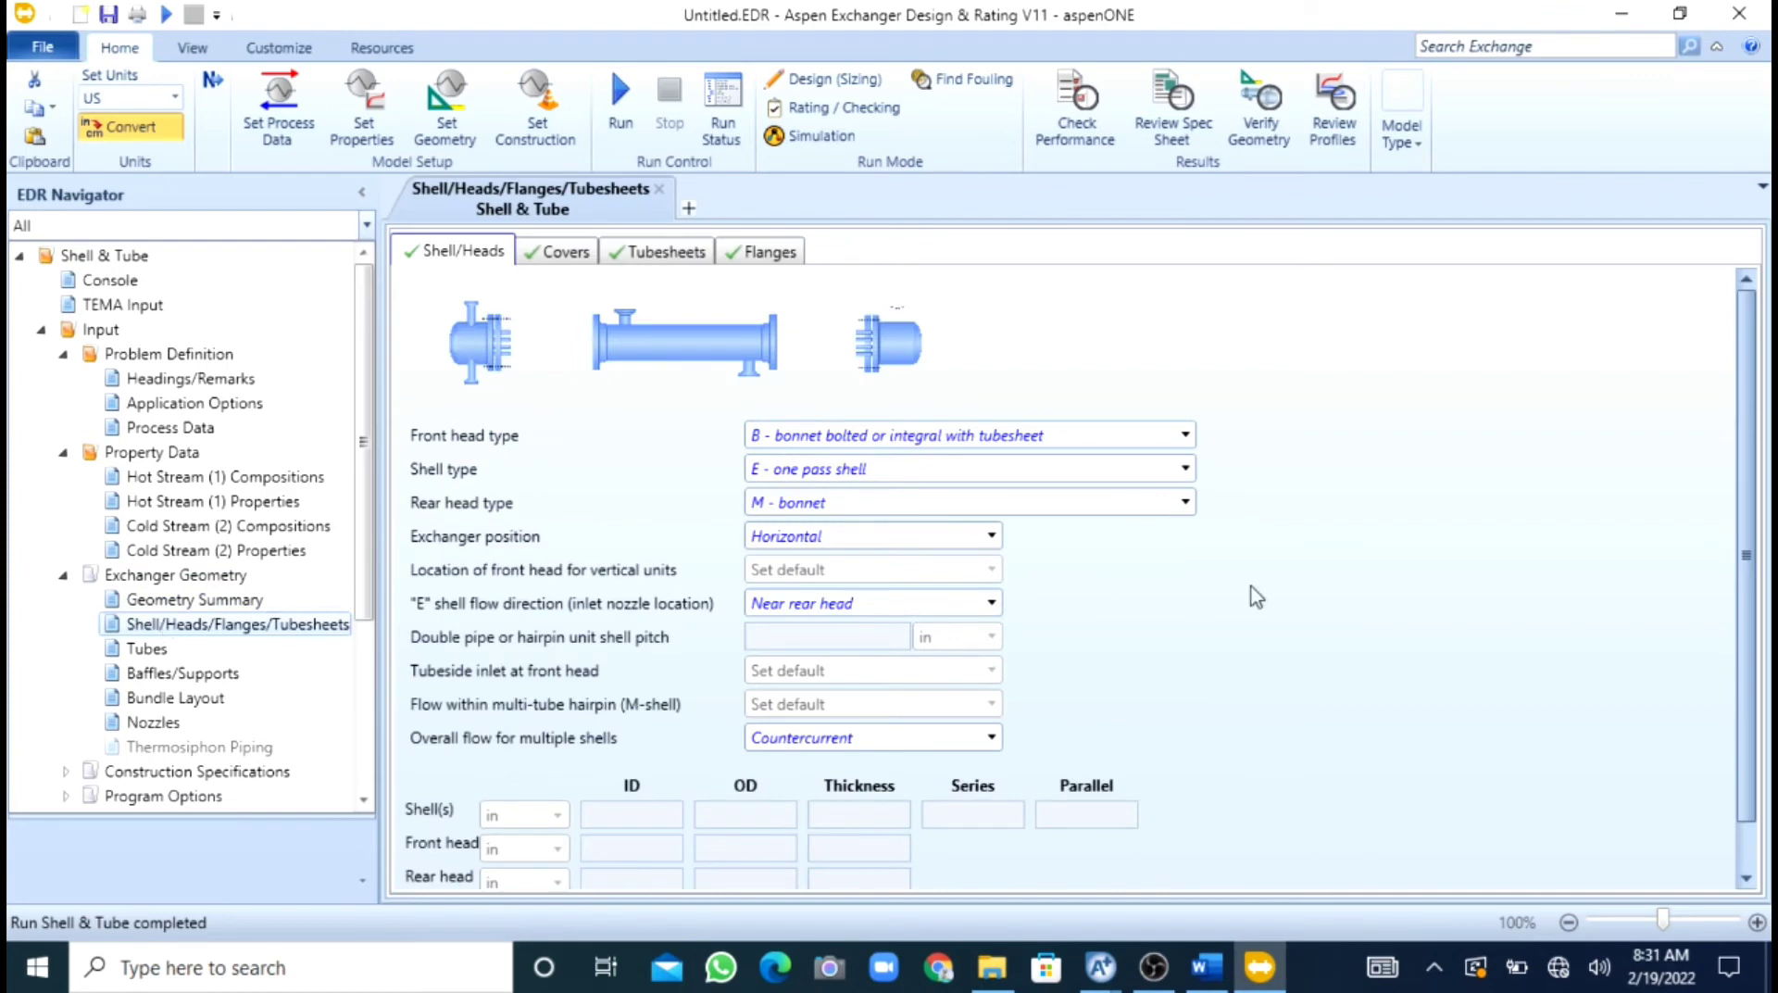
scroll(650, 662, down, 1)
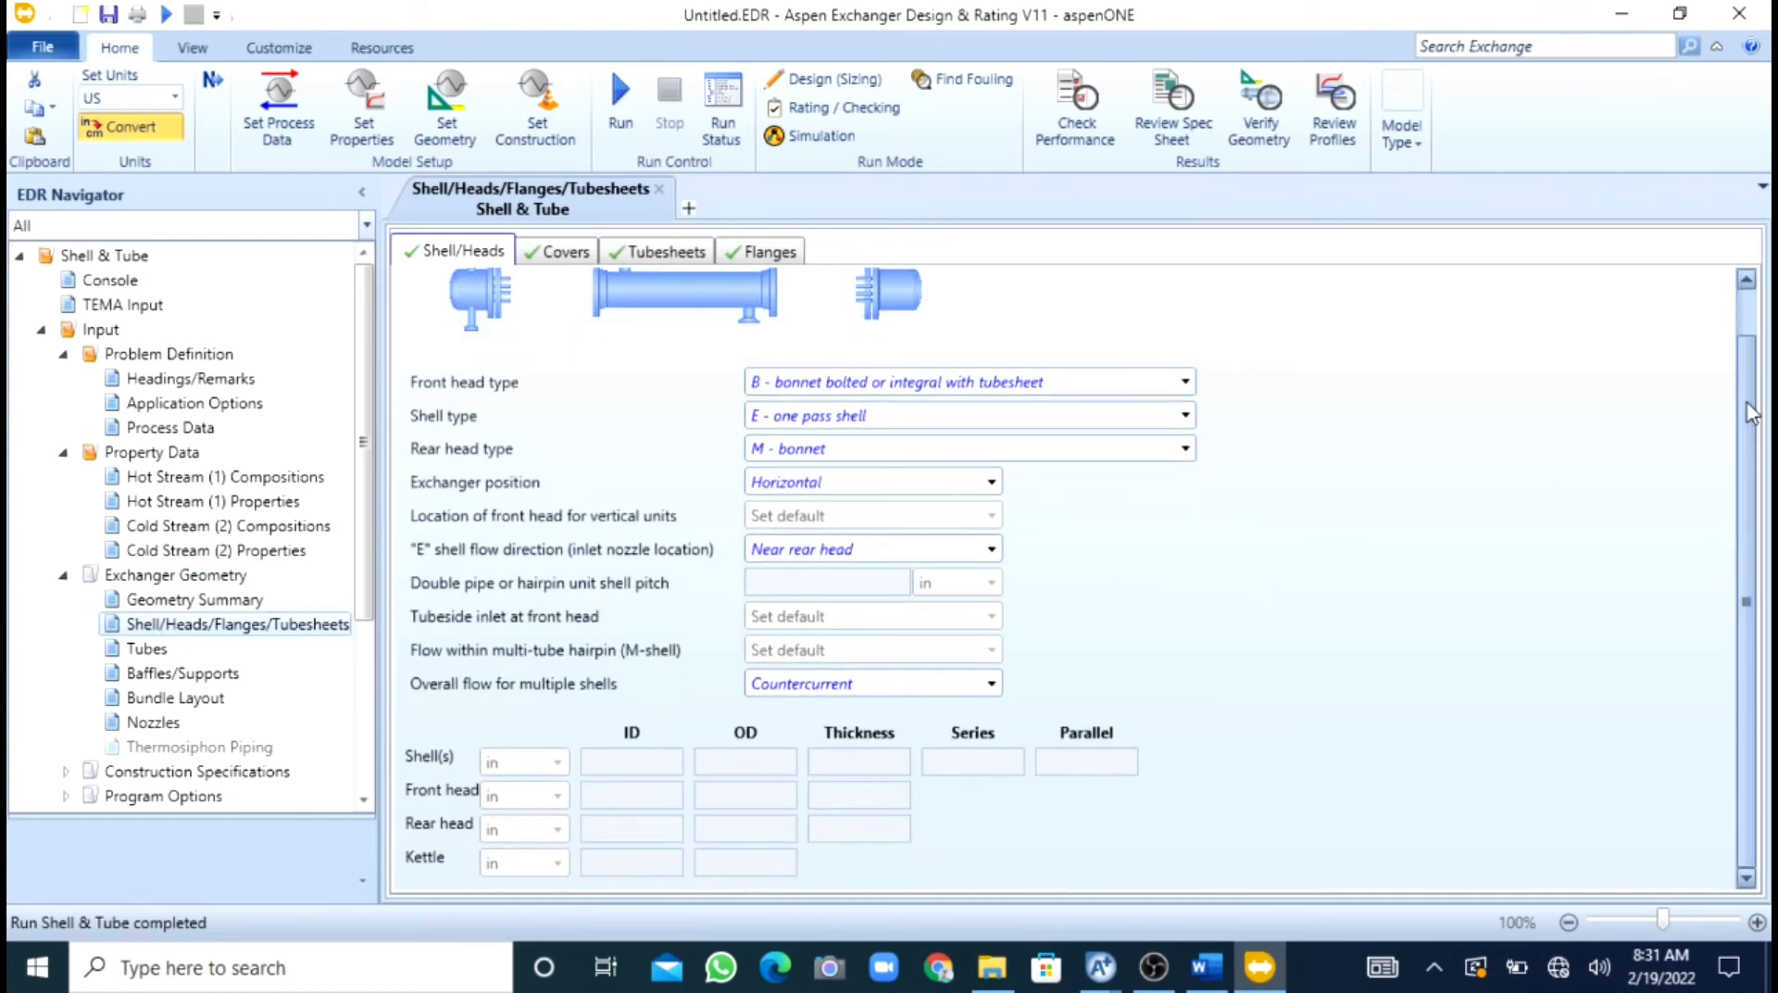
click(146, 648)
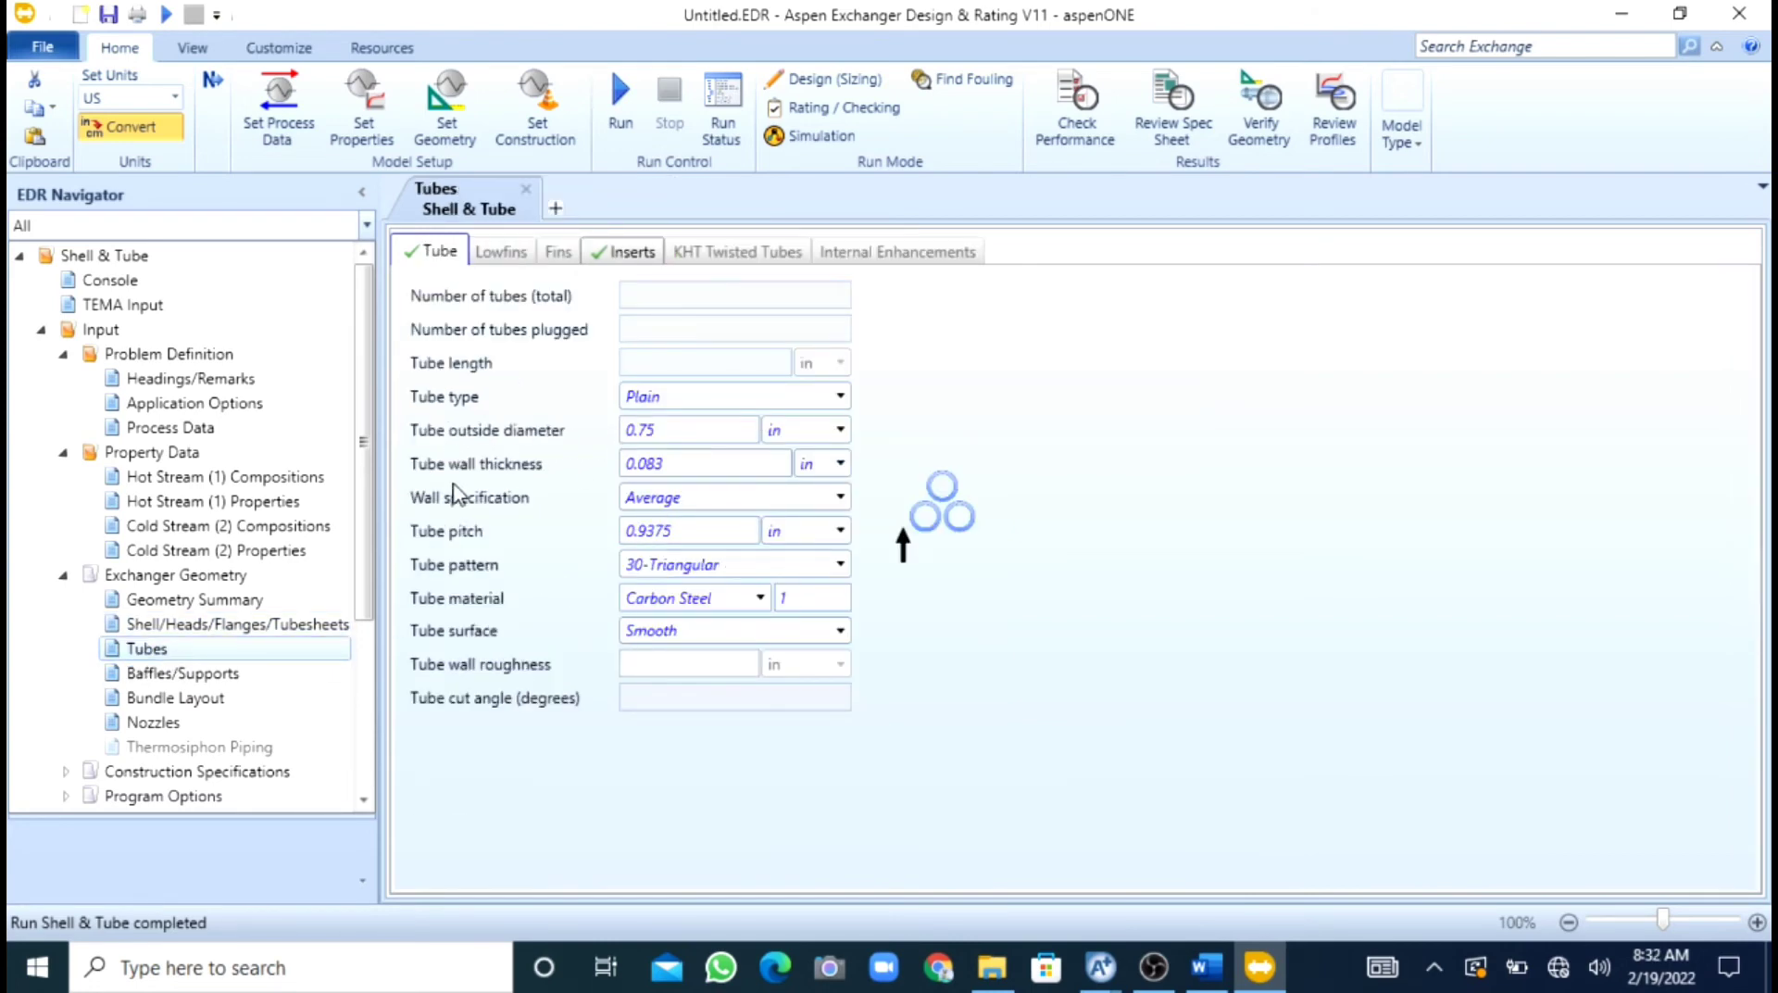
click(148, 674)
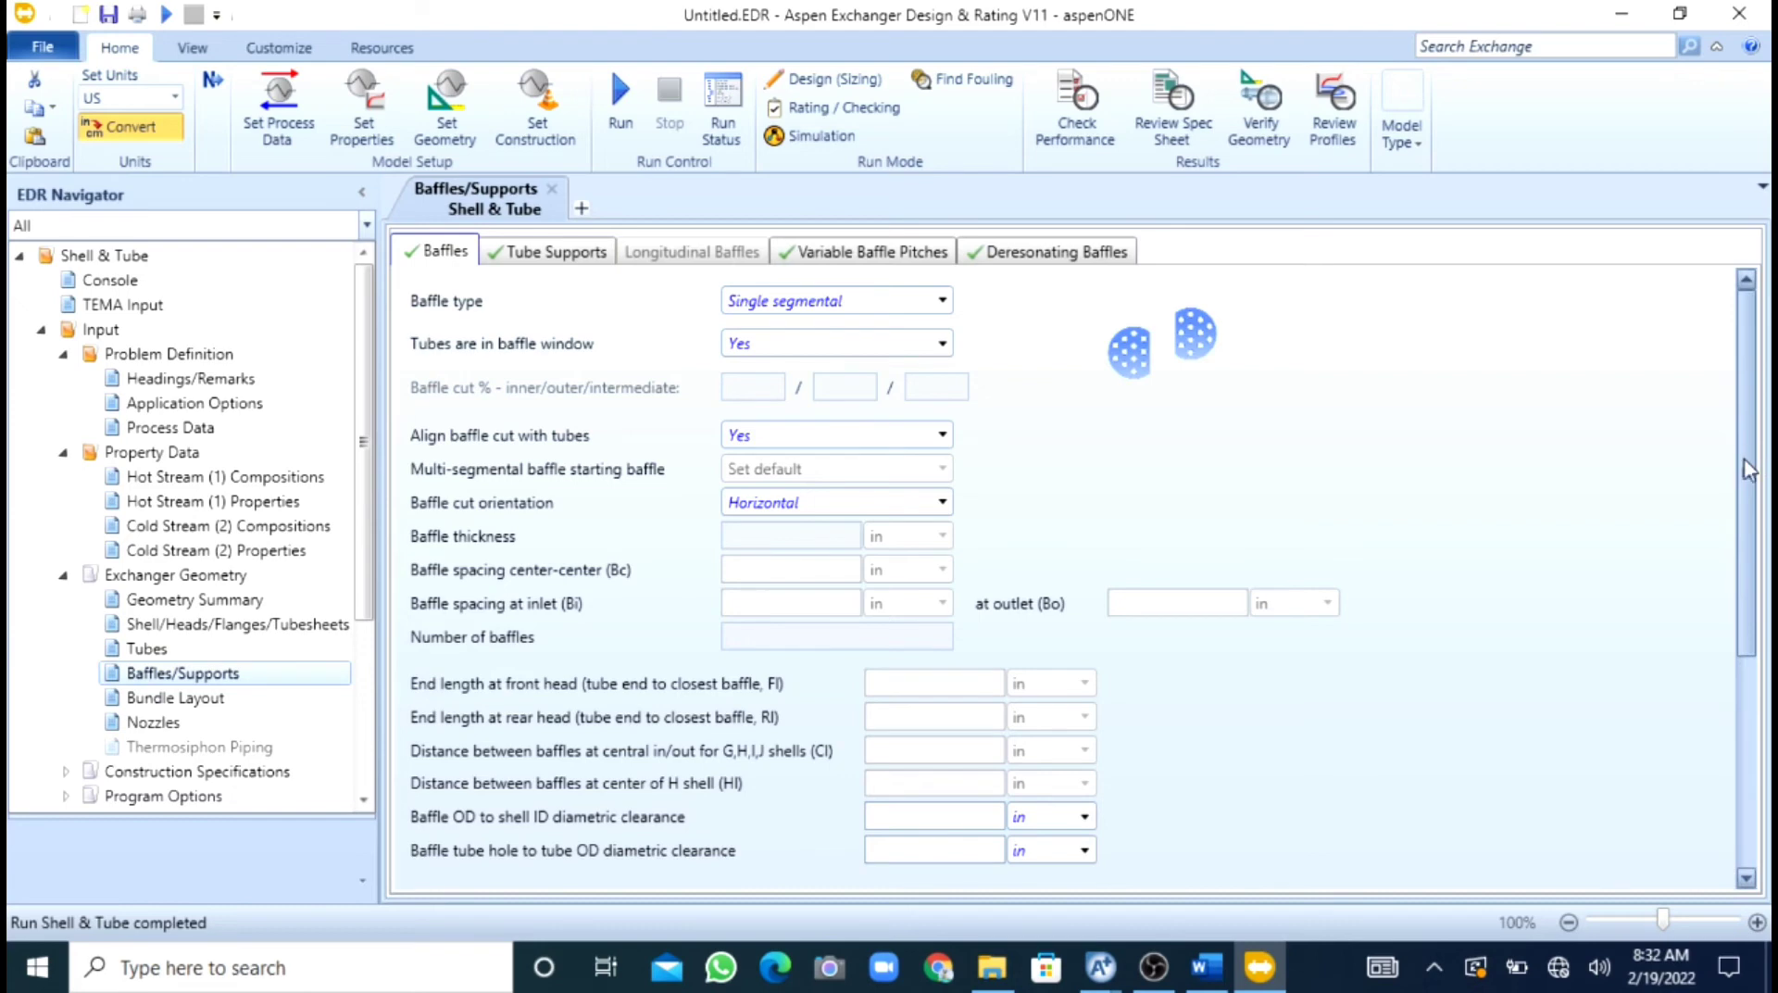
scroll(1745, 463, down, 1)
scroll(1727, 454, up, 1)
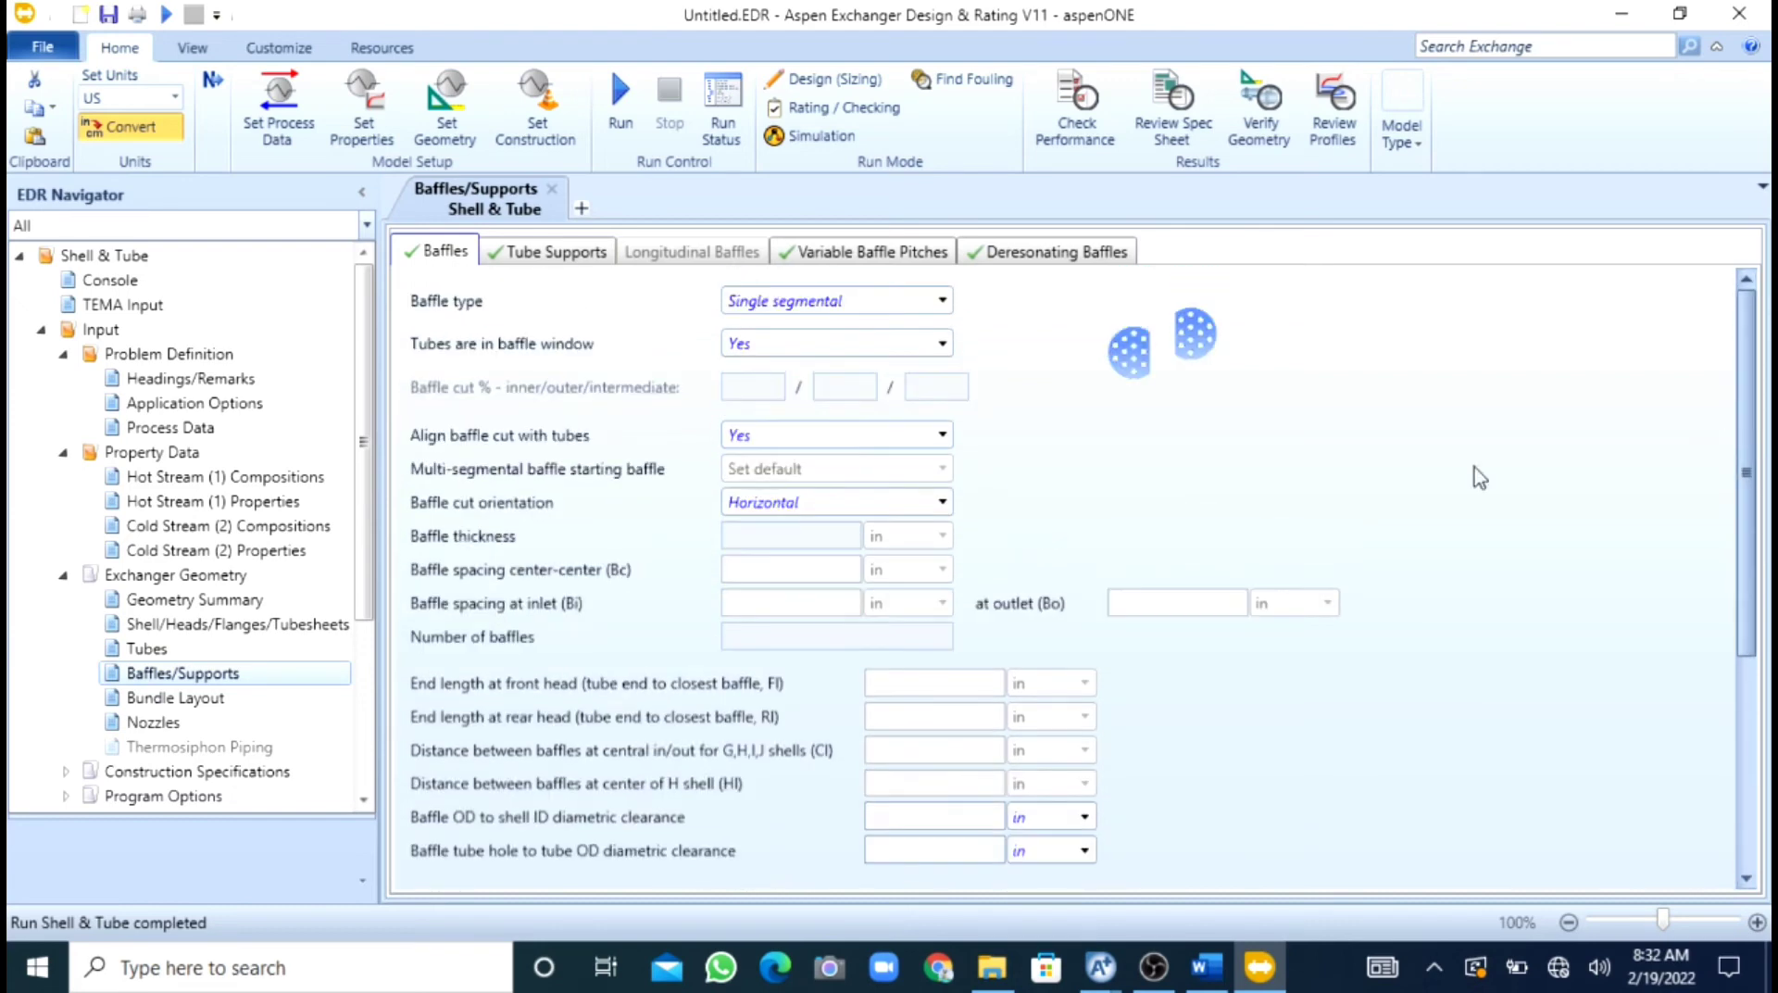
click(160, 696)
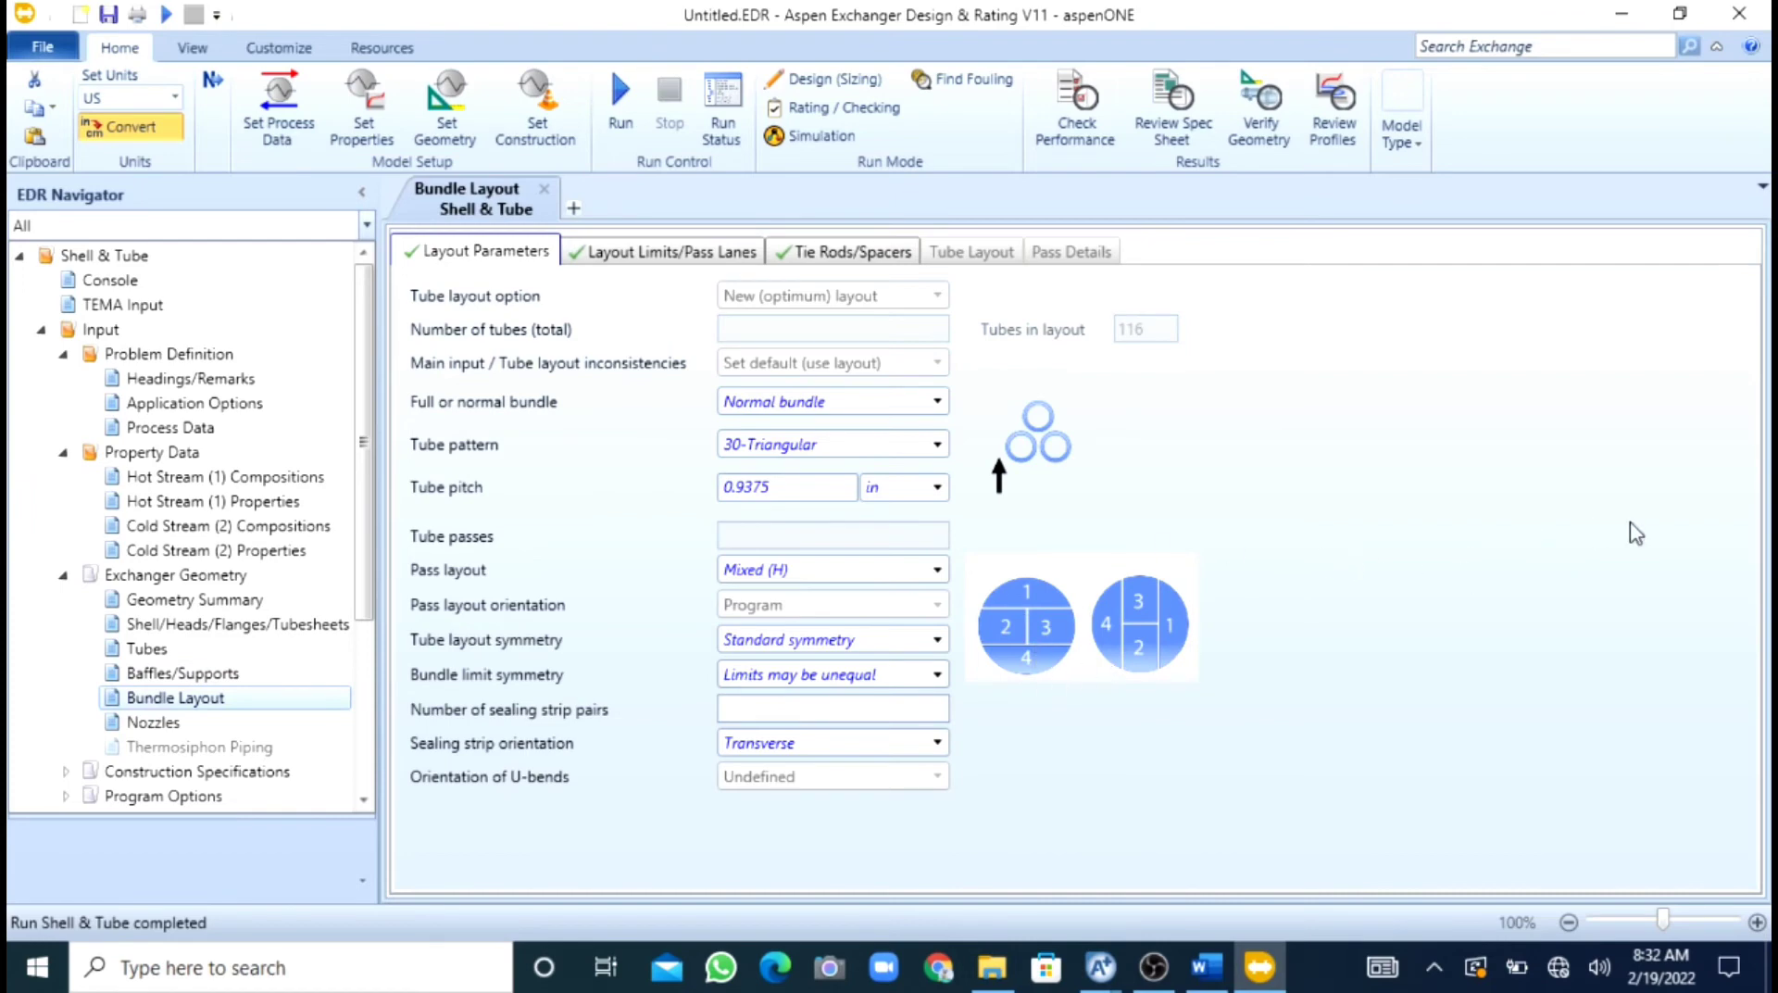
Review the result TEMA sheet, the mechanical summary's exchanger geometry and the setting plan drawing.
scroll(185, 576, down, 3)
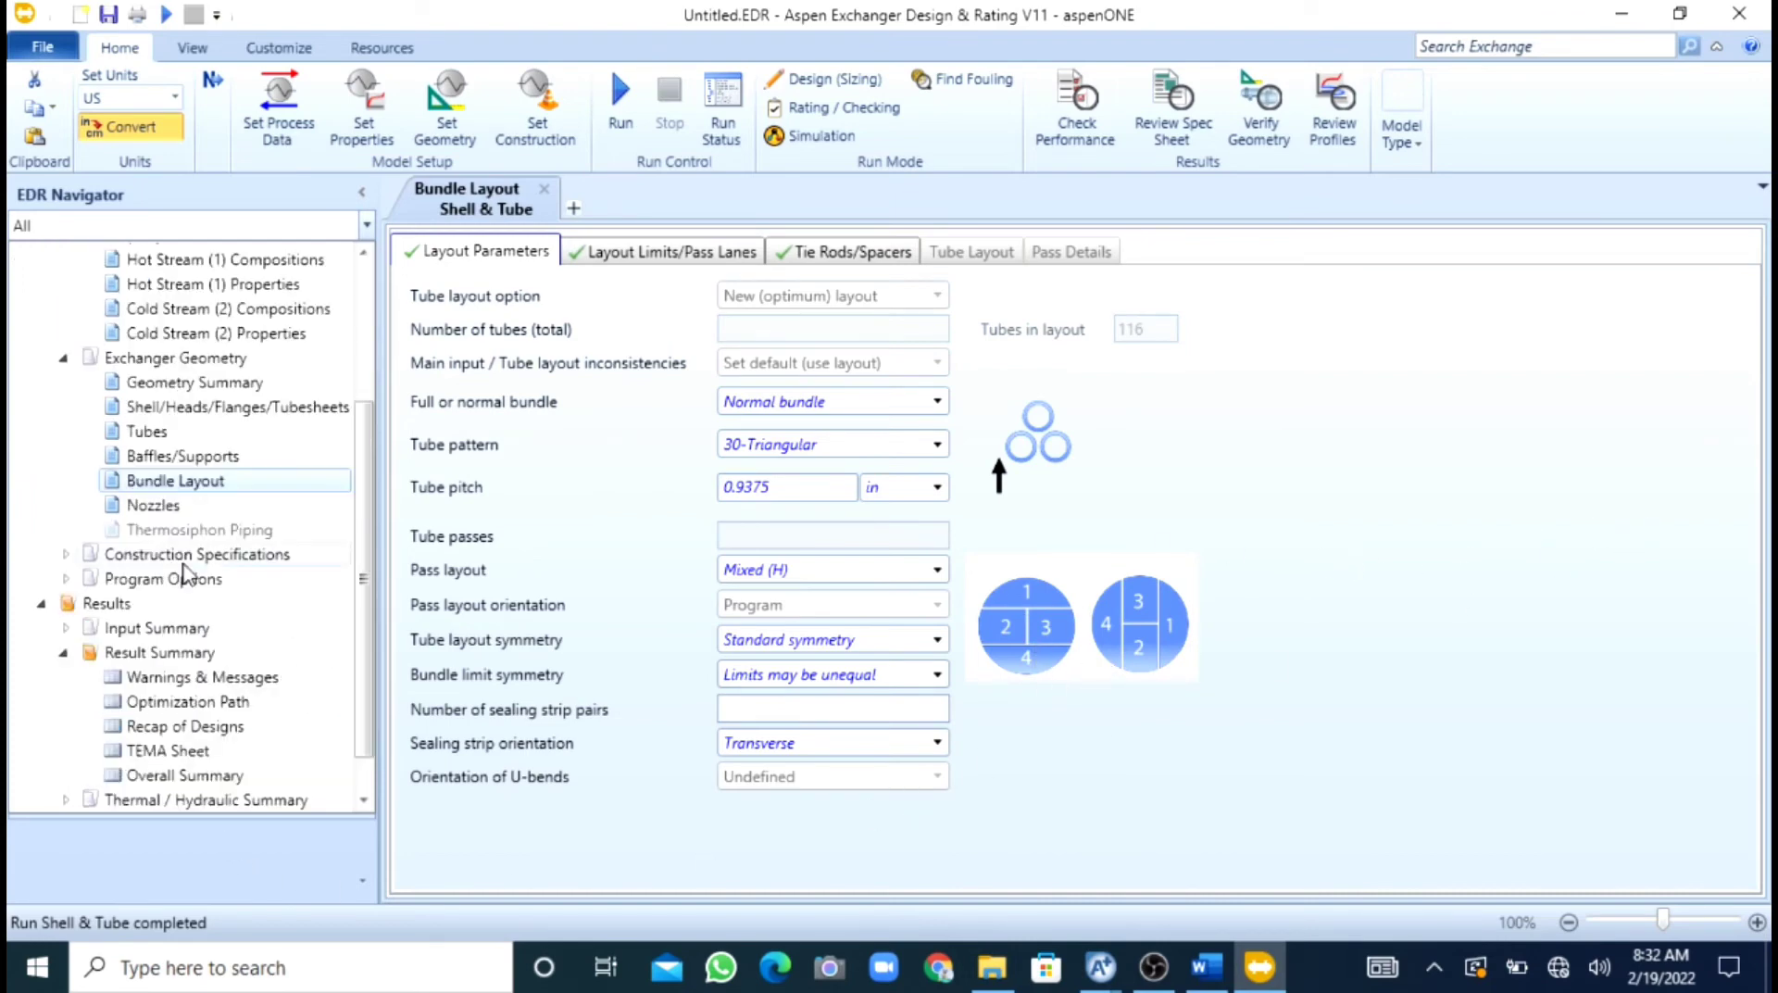
scroll(367, 483, down, 1)
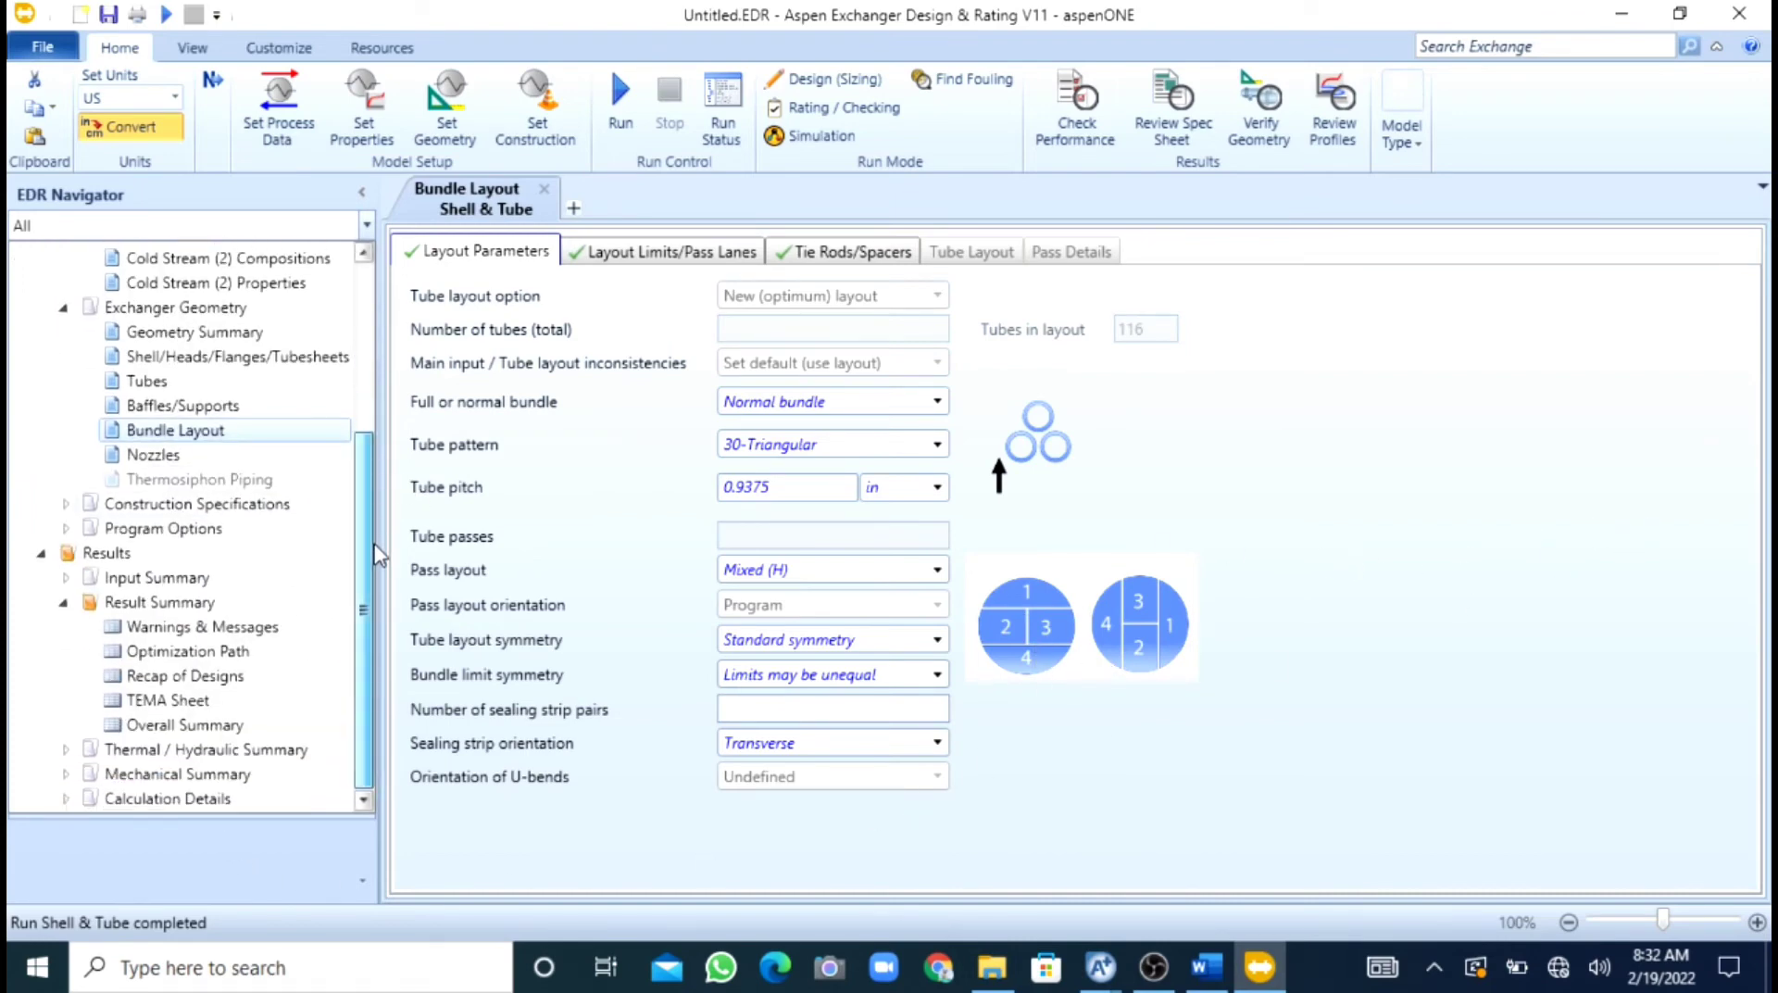
click(119, 699)
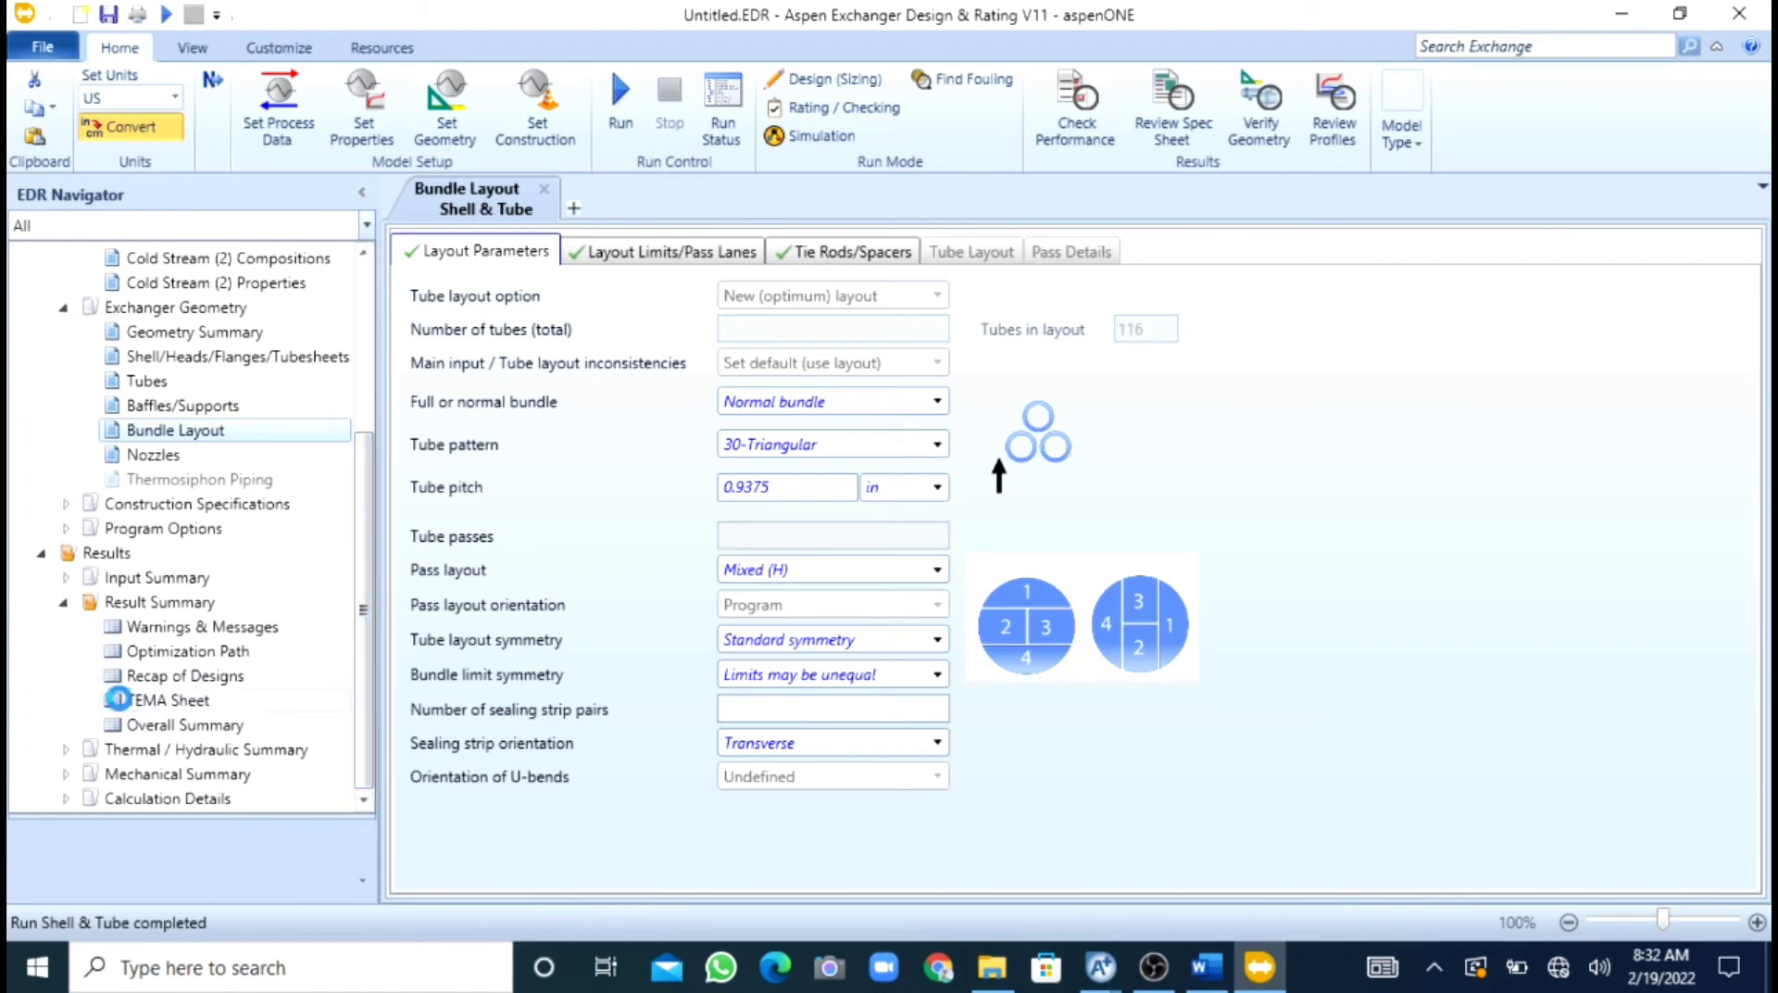
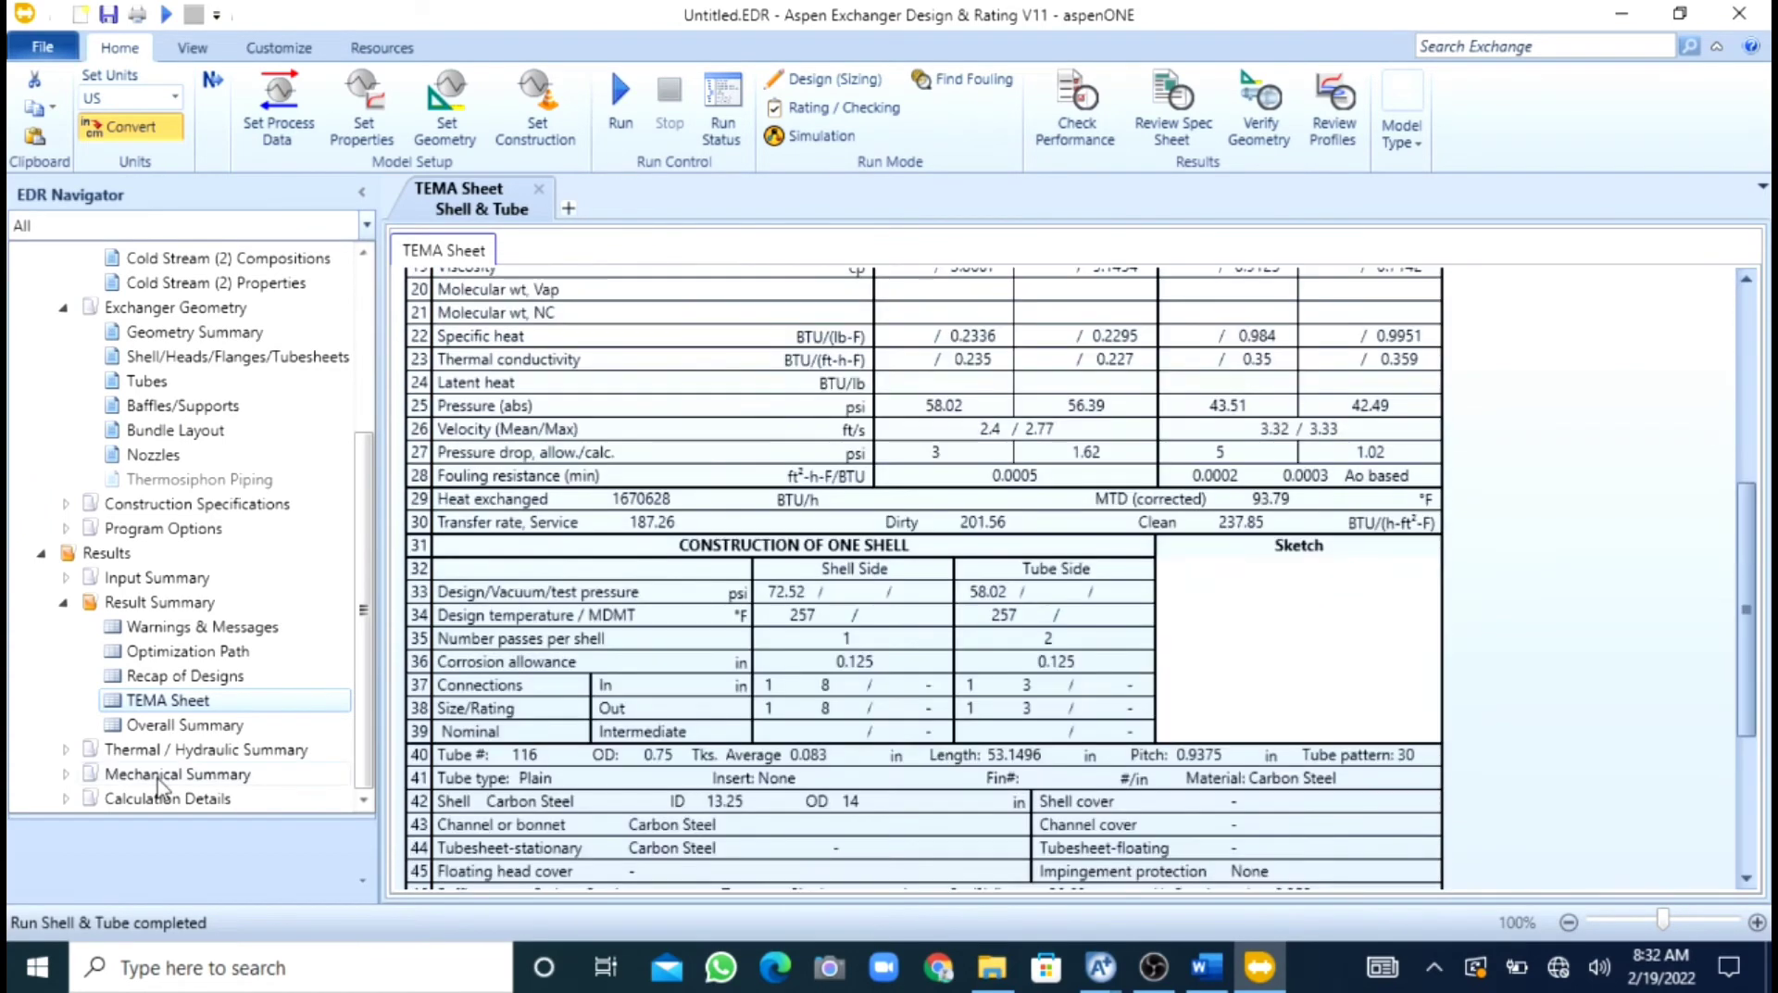
click(162, 775)
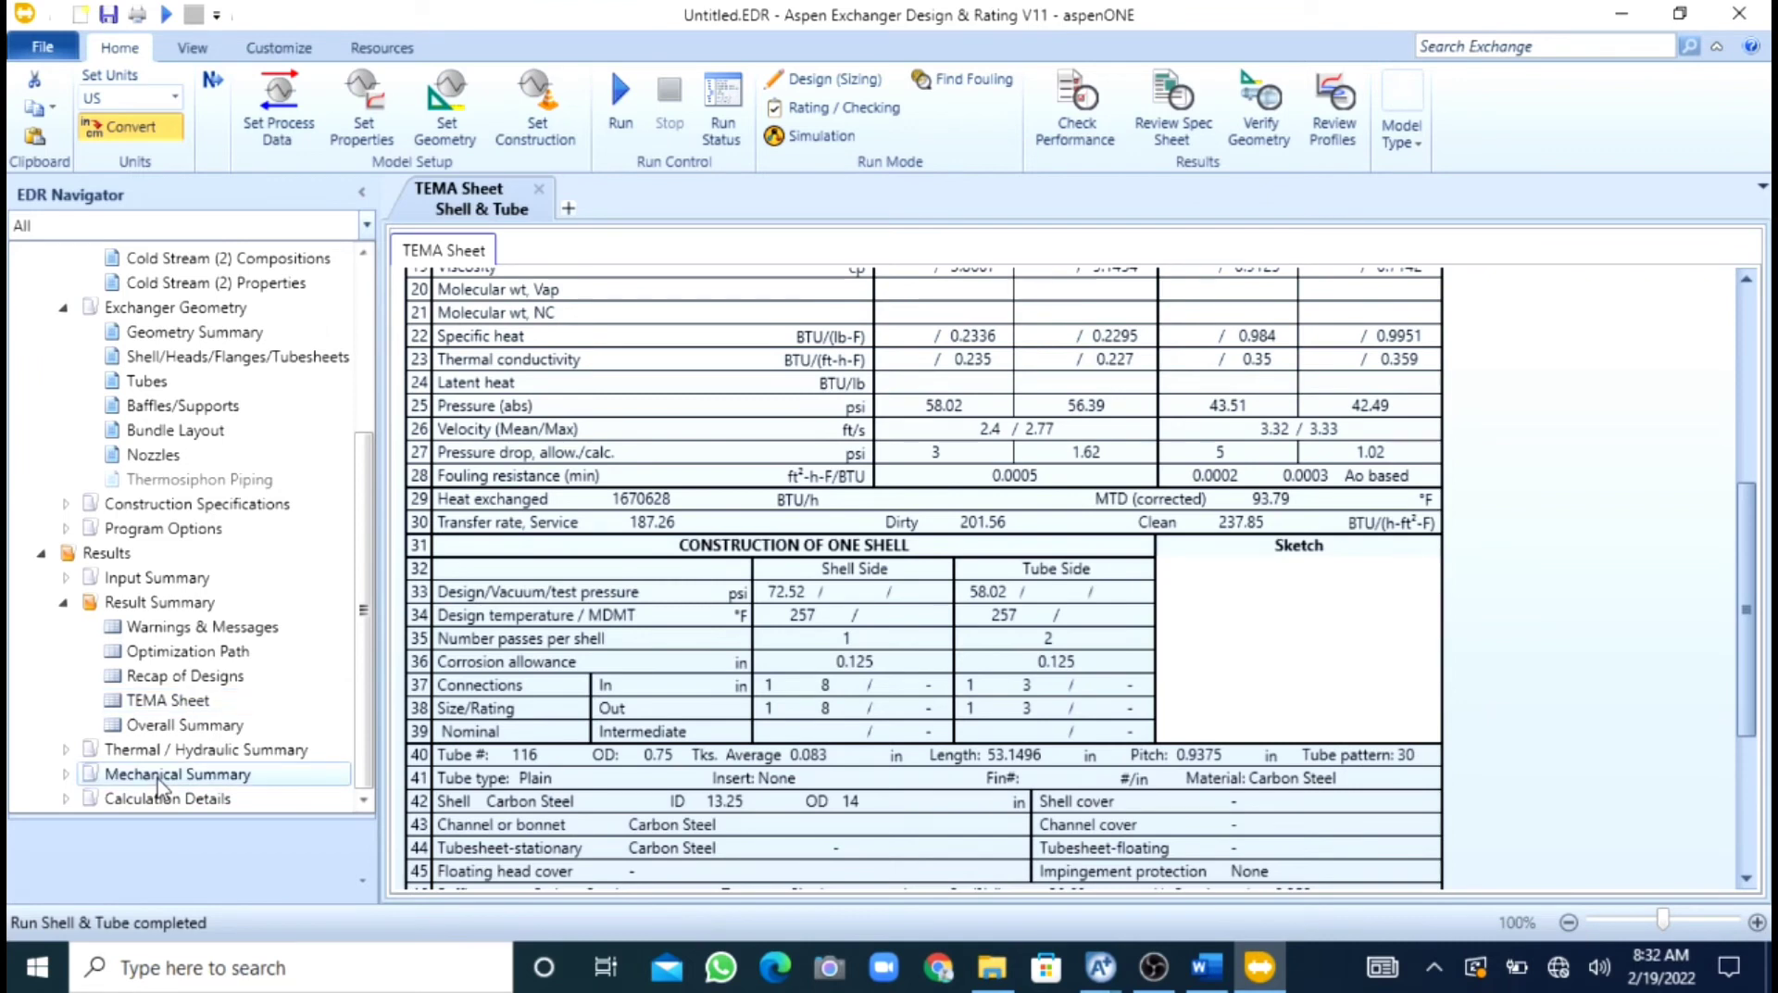
click(66, 774)
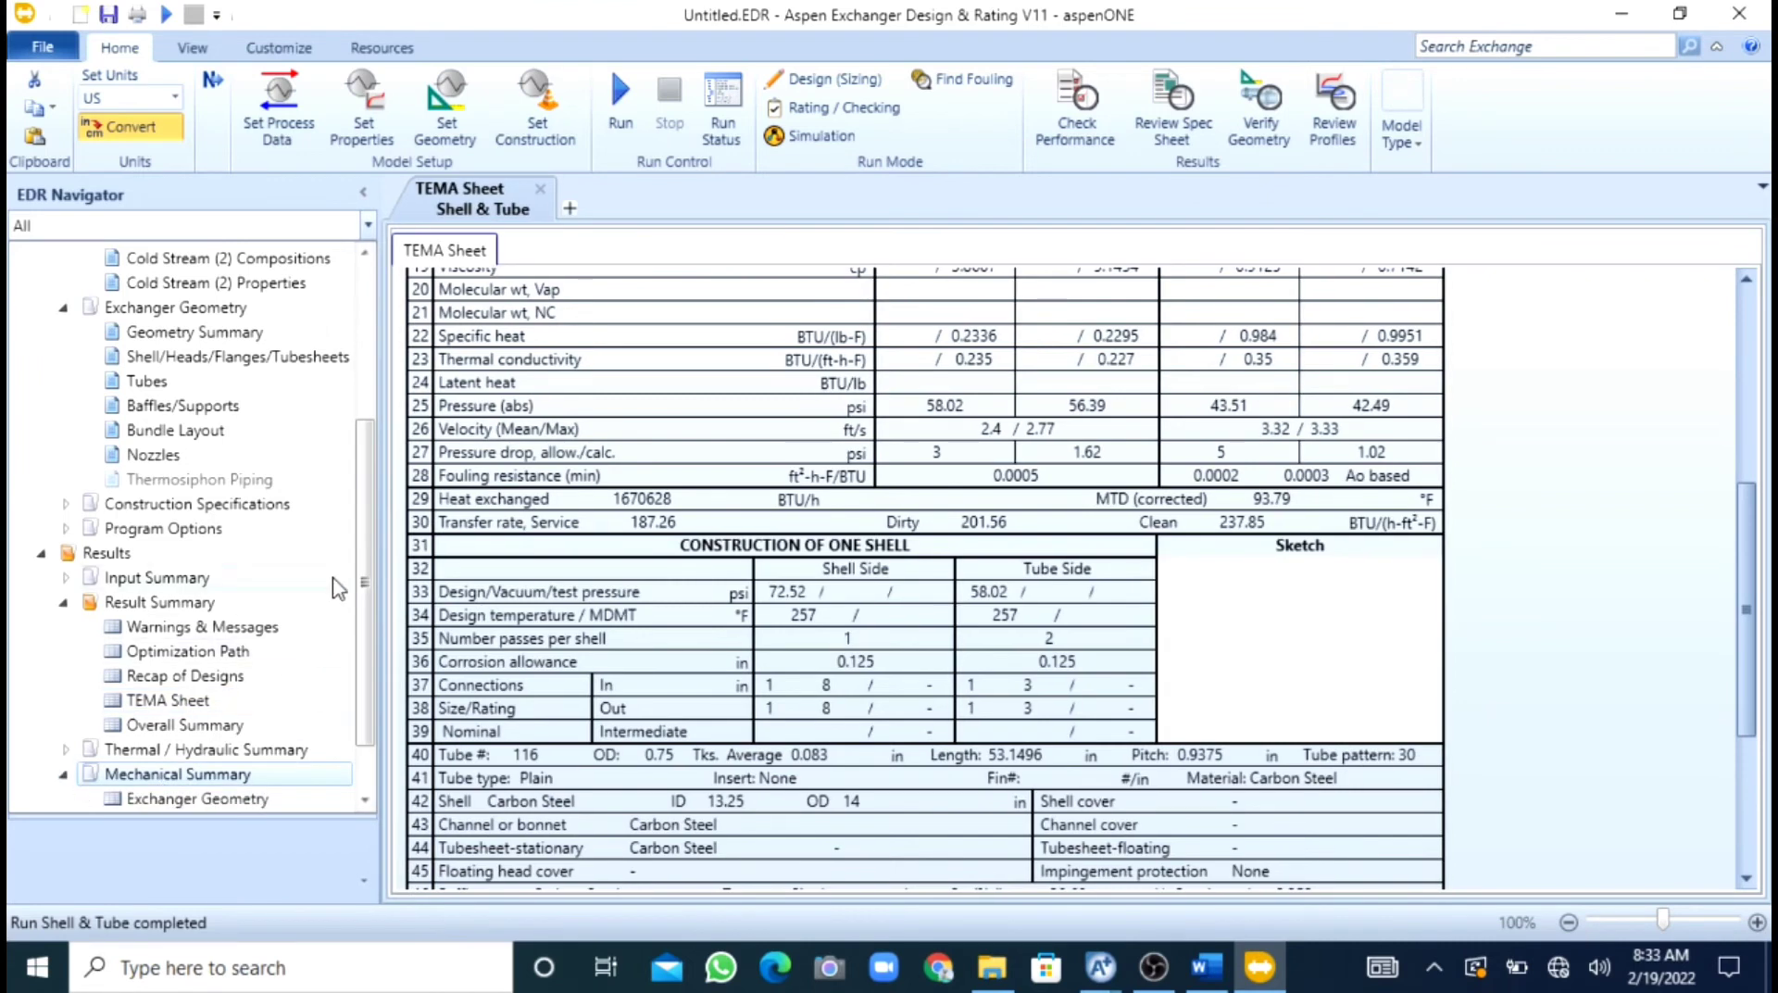
scroll(361, 626, down, 1)
click(213, 725)
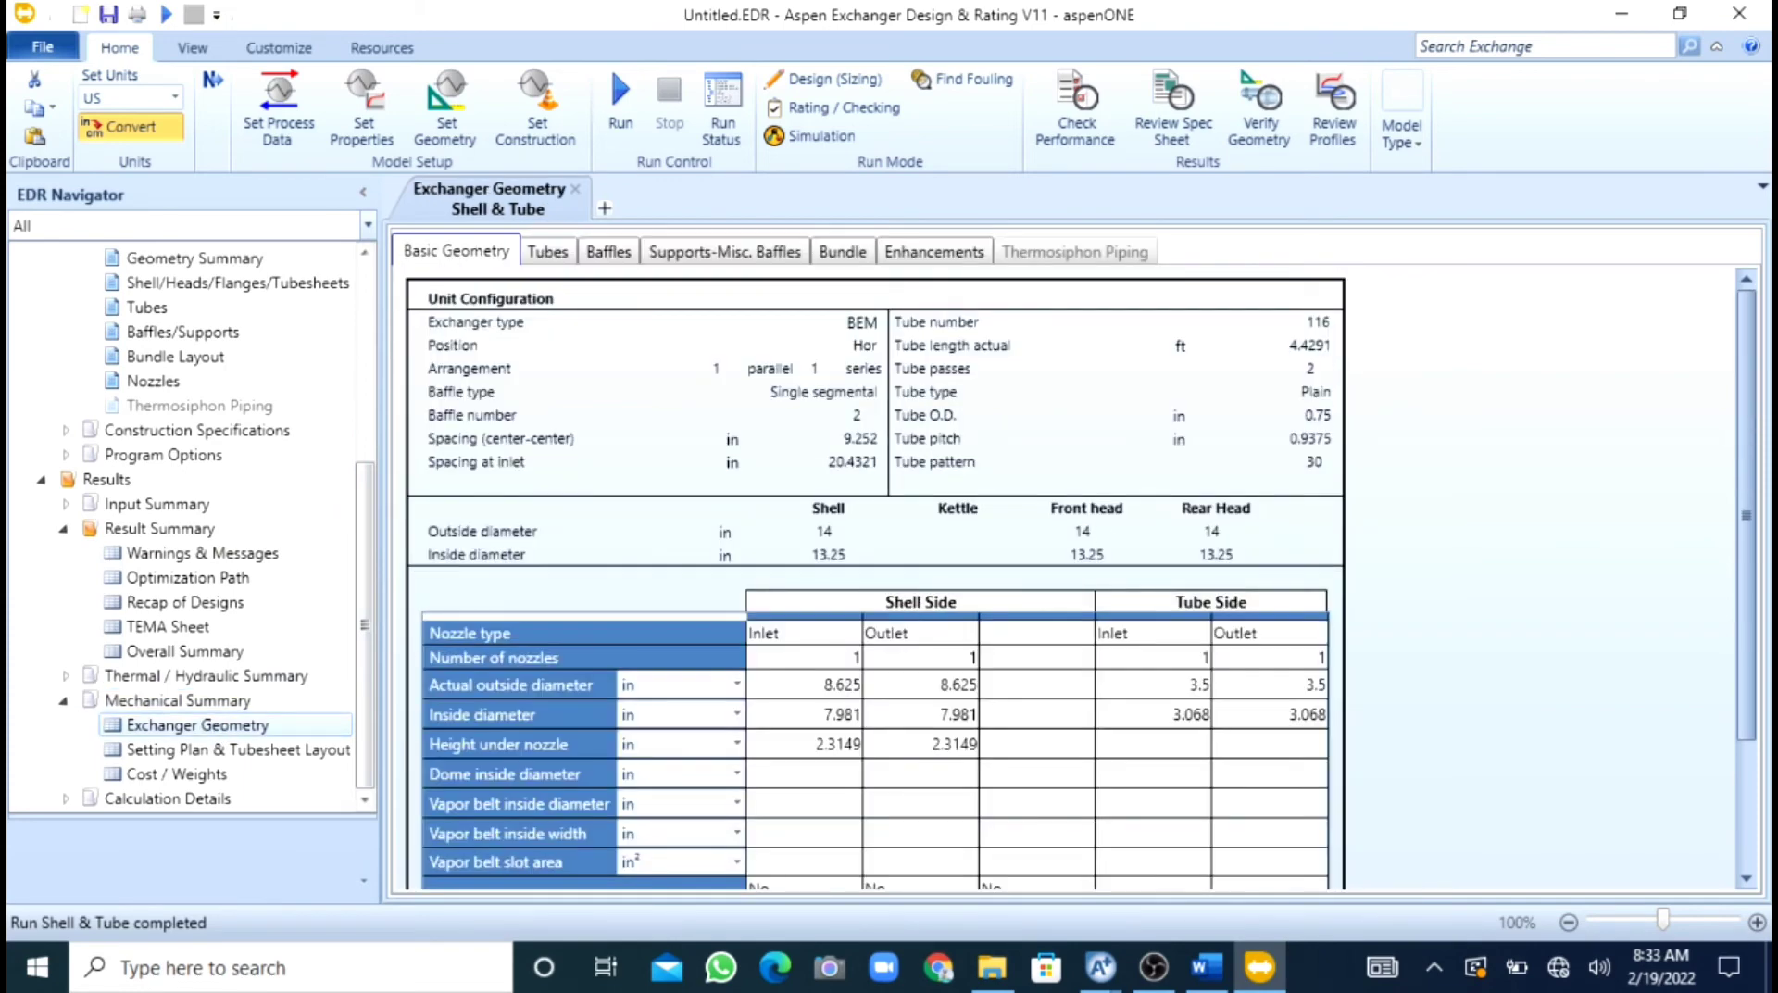
scroll(1759, 417, down, 3)
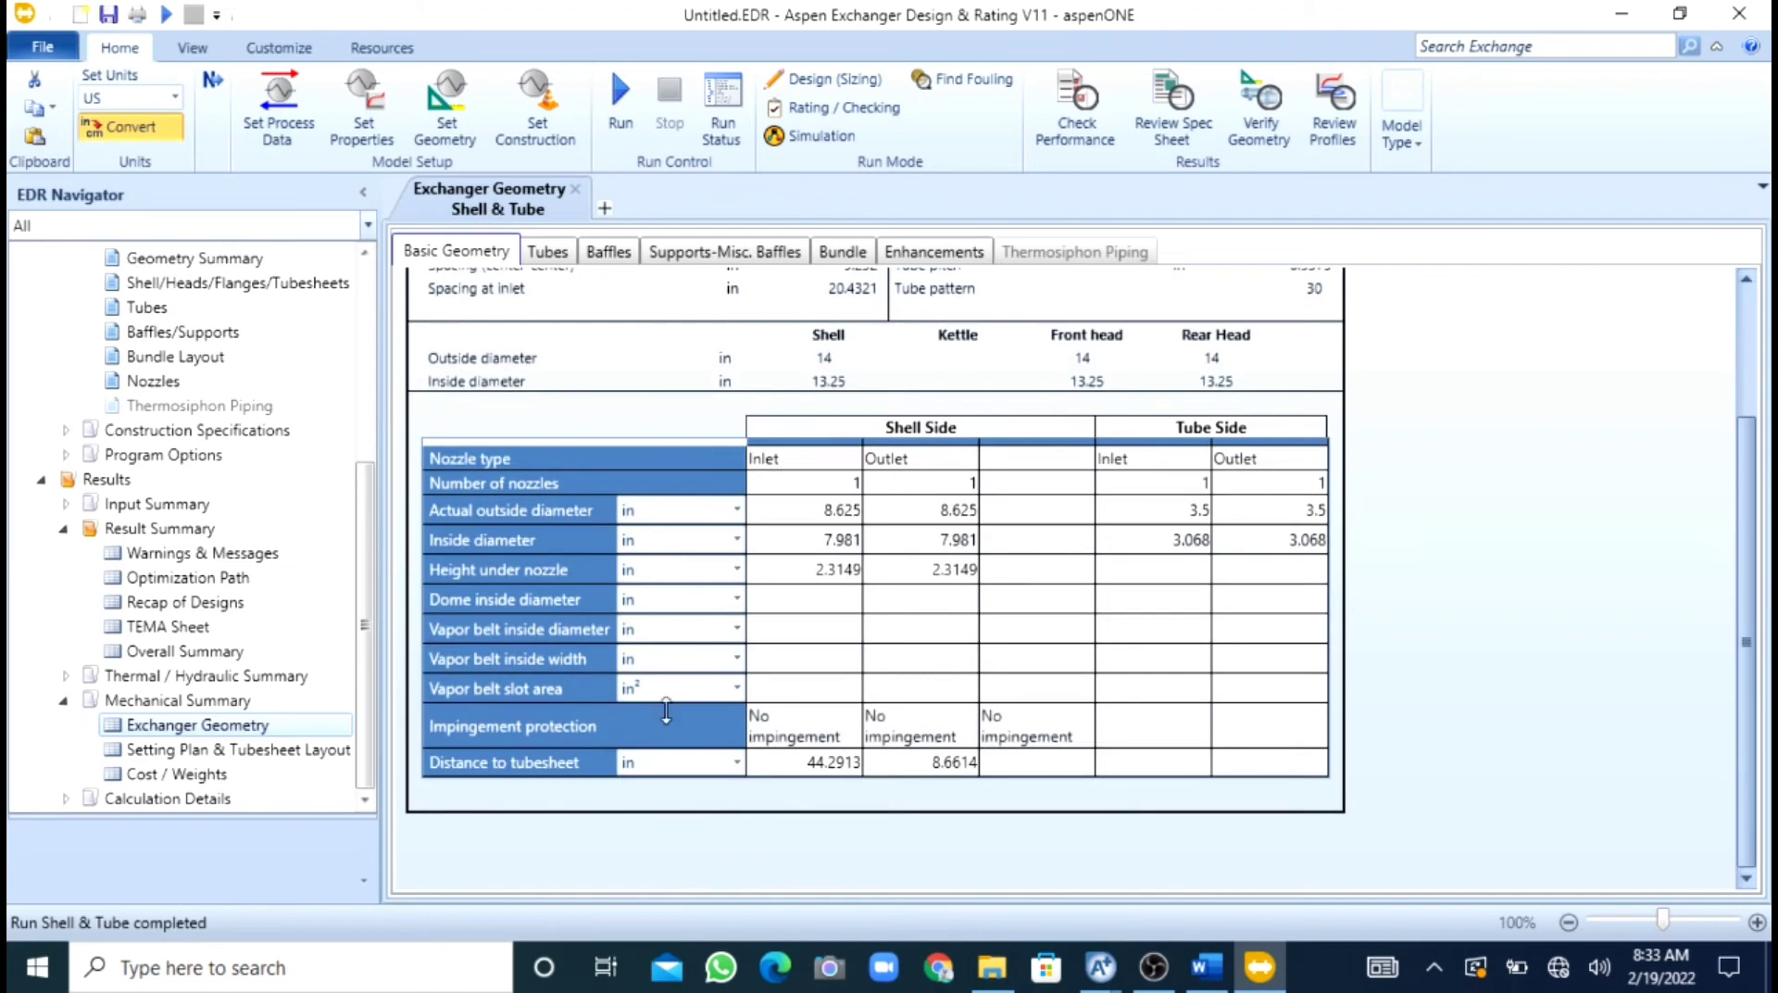
click(211, 746)
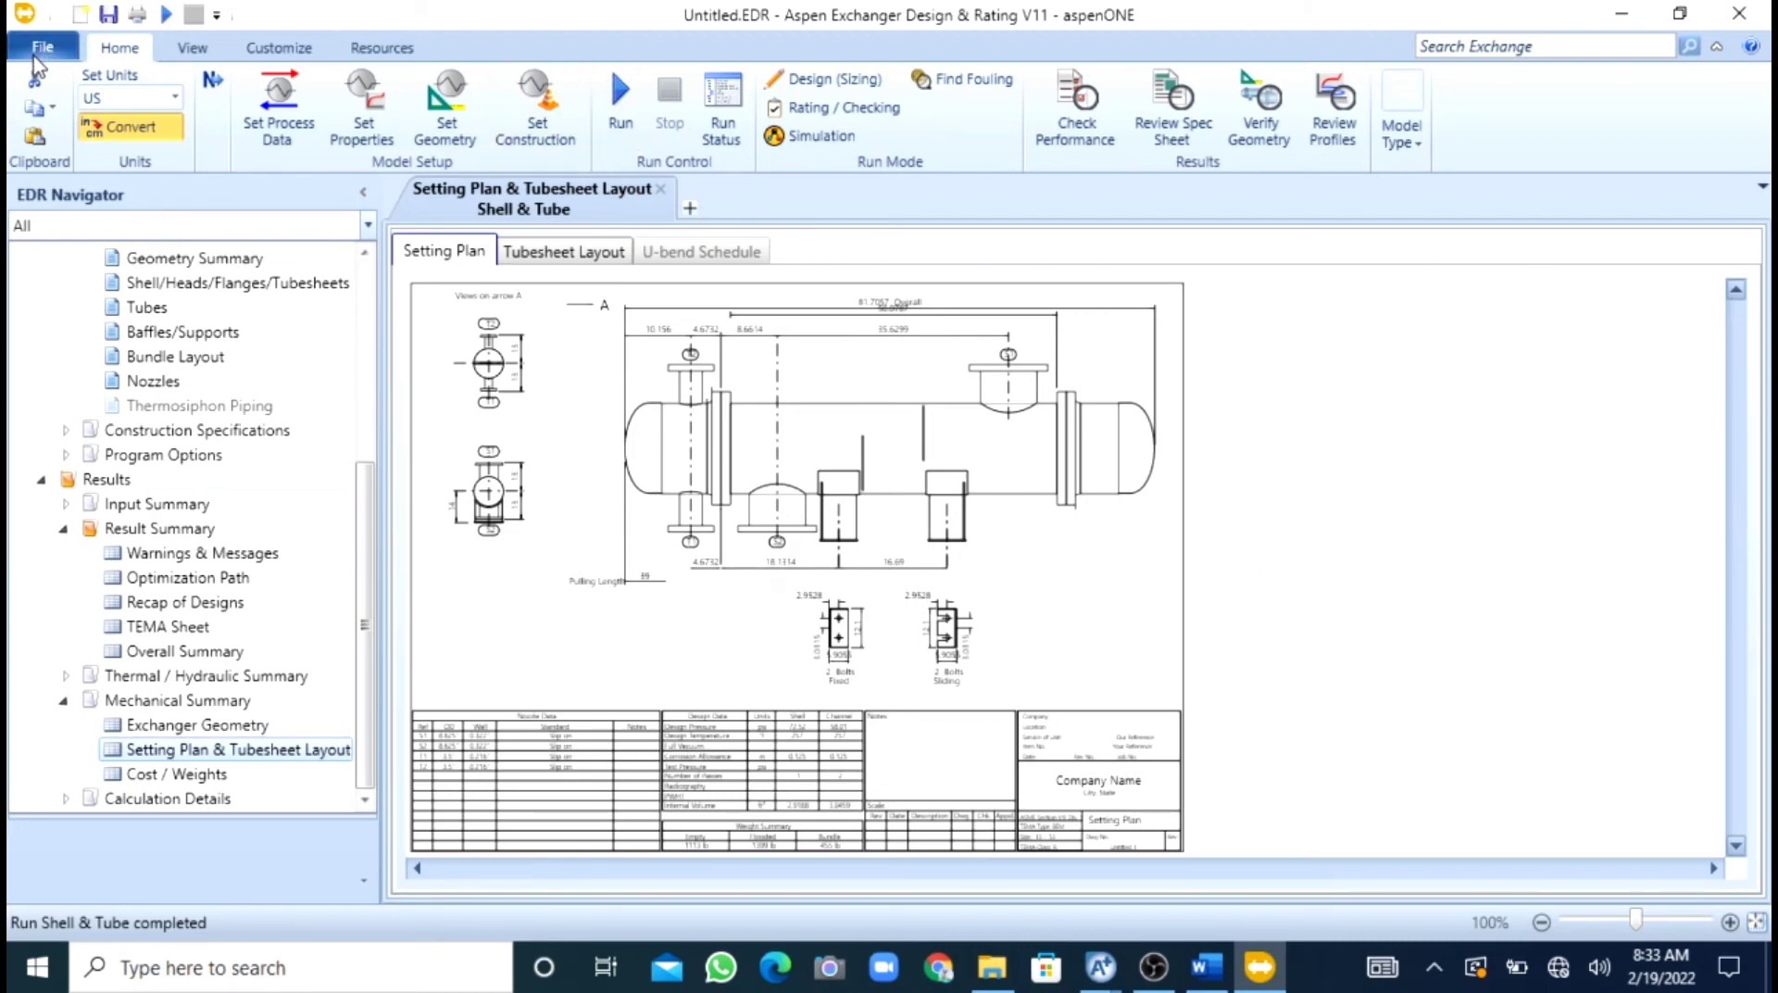
Save the exchanger design on the Desktop as an EDR file named shumas.
click(111, 16)
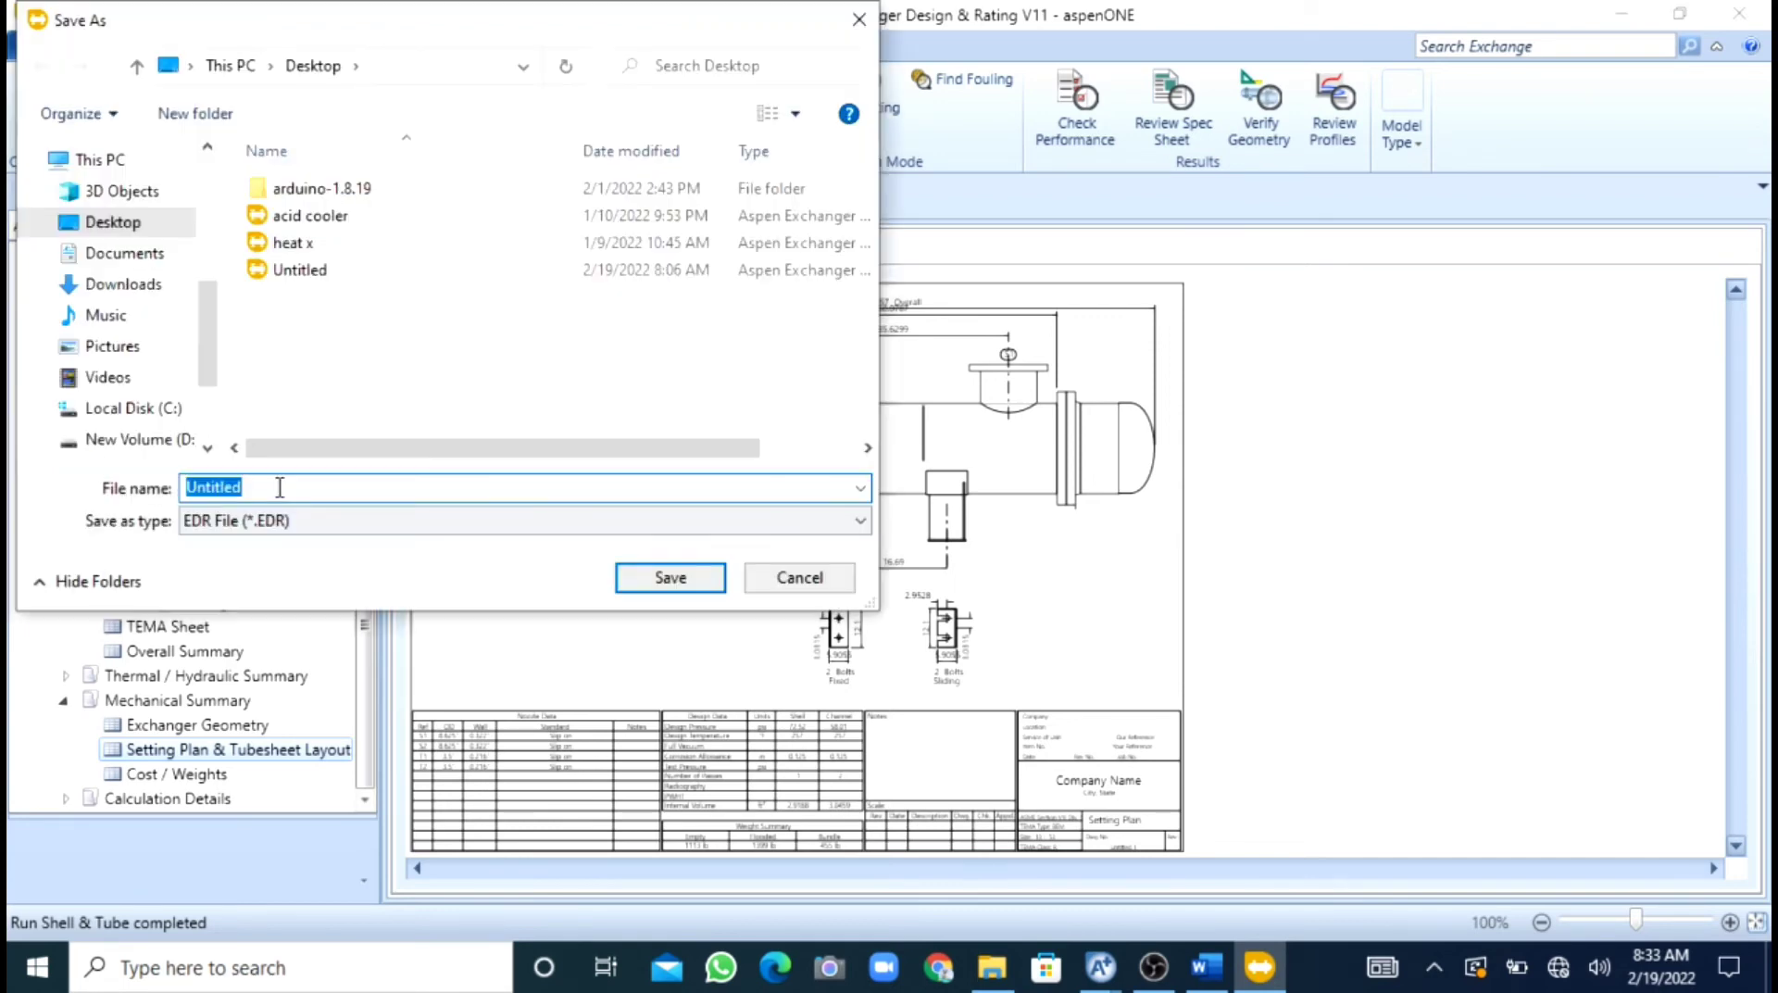
key(BackSpace)
text(sa)
text(umas)
click(669, 578)
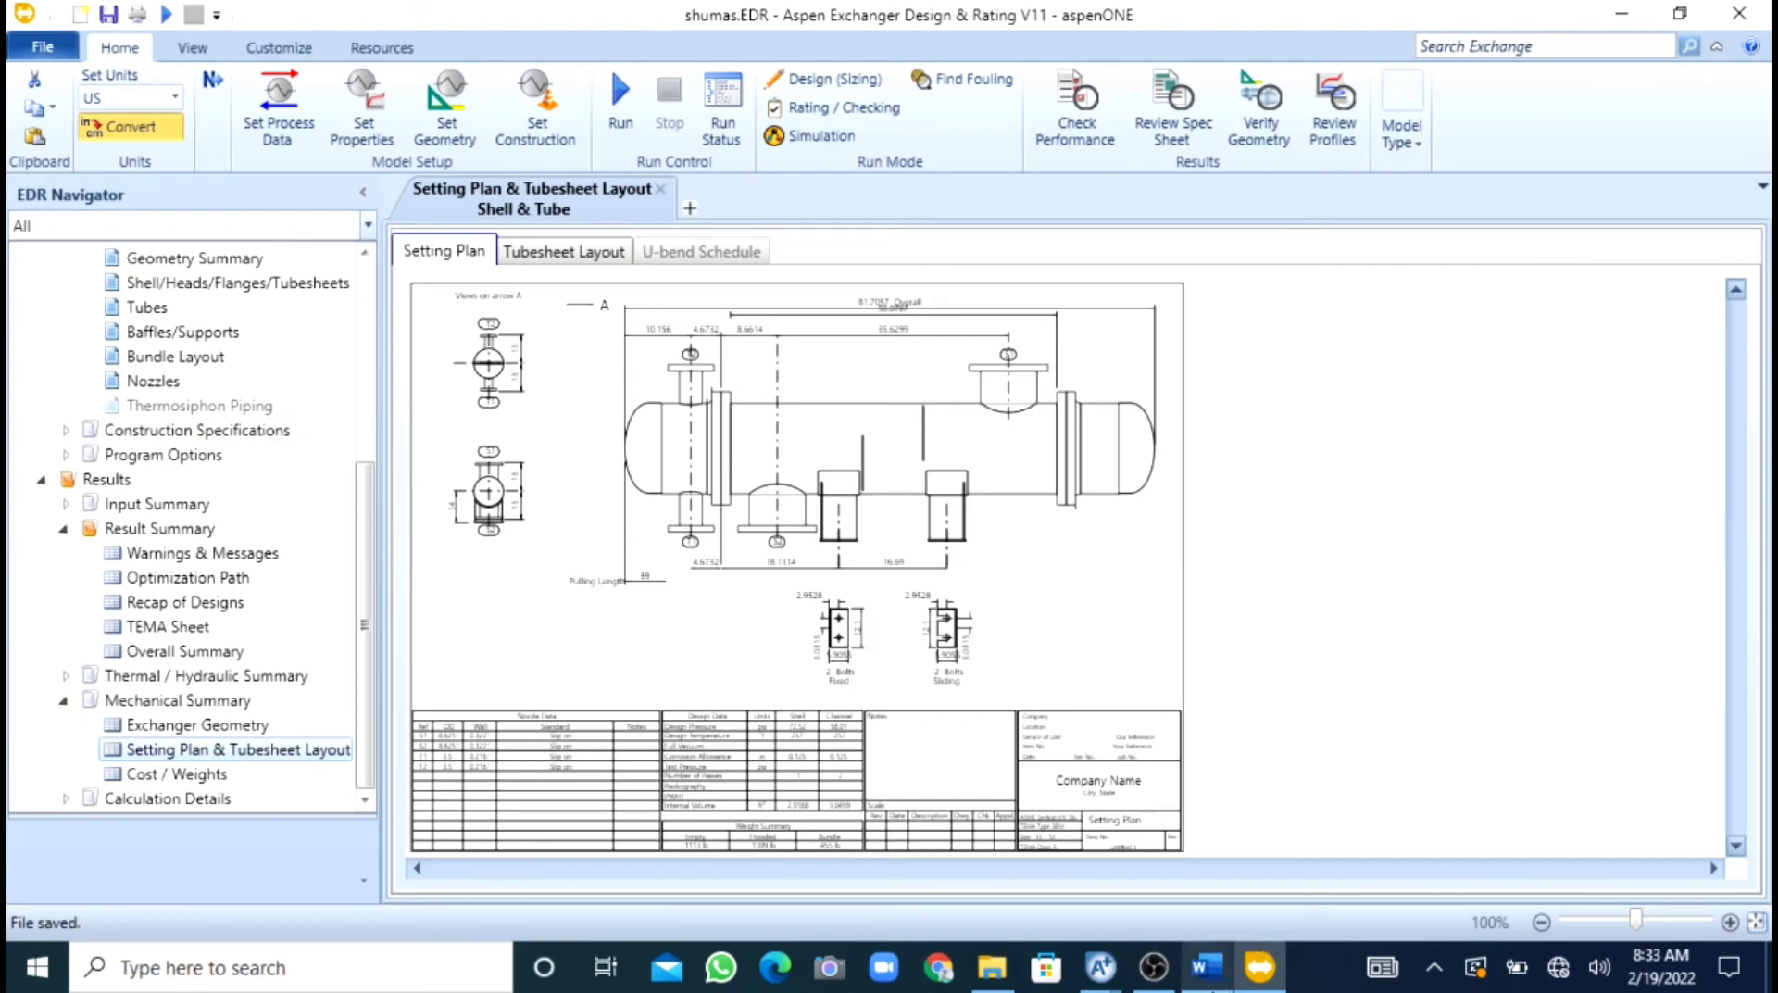
Switch to Aspen Plus and convert the B1 HeatX block to a rigorous Shell & Tube exchanger, importing its geometry from shumas.EDR.
click(1097, 963)
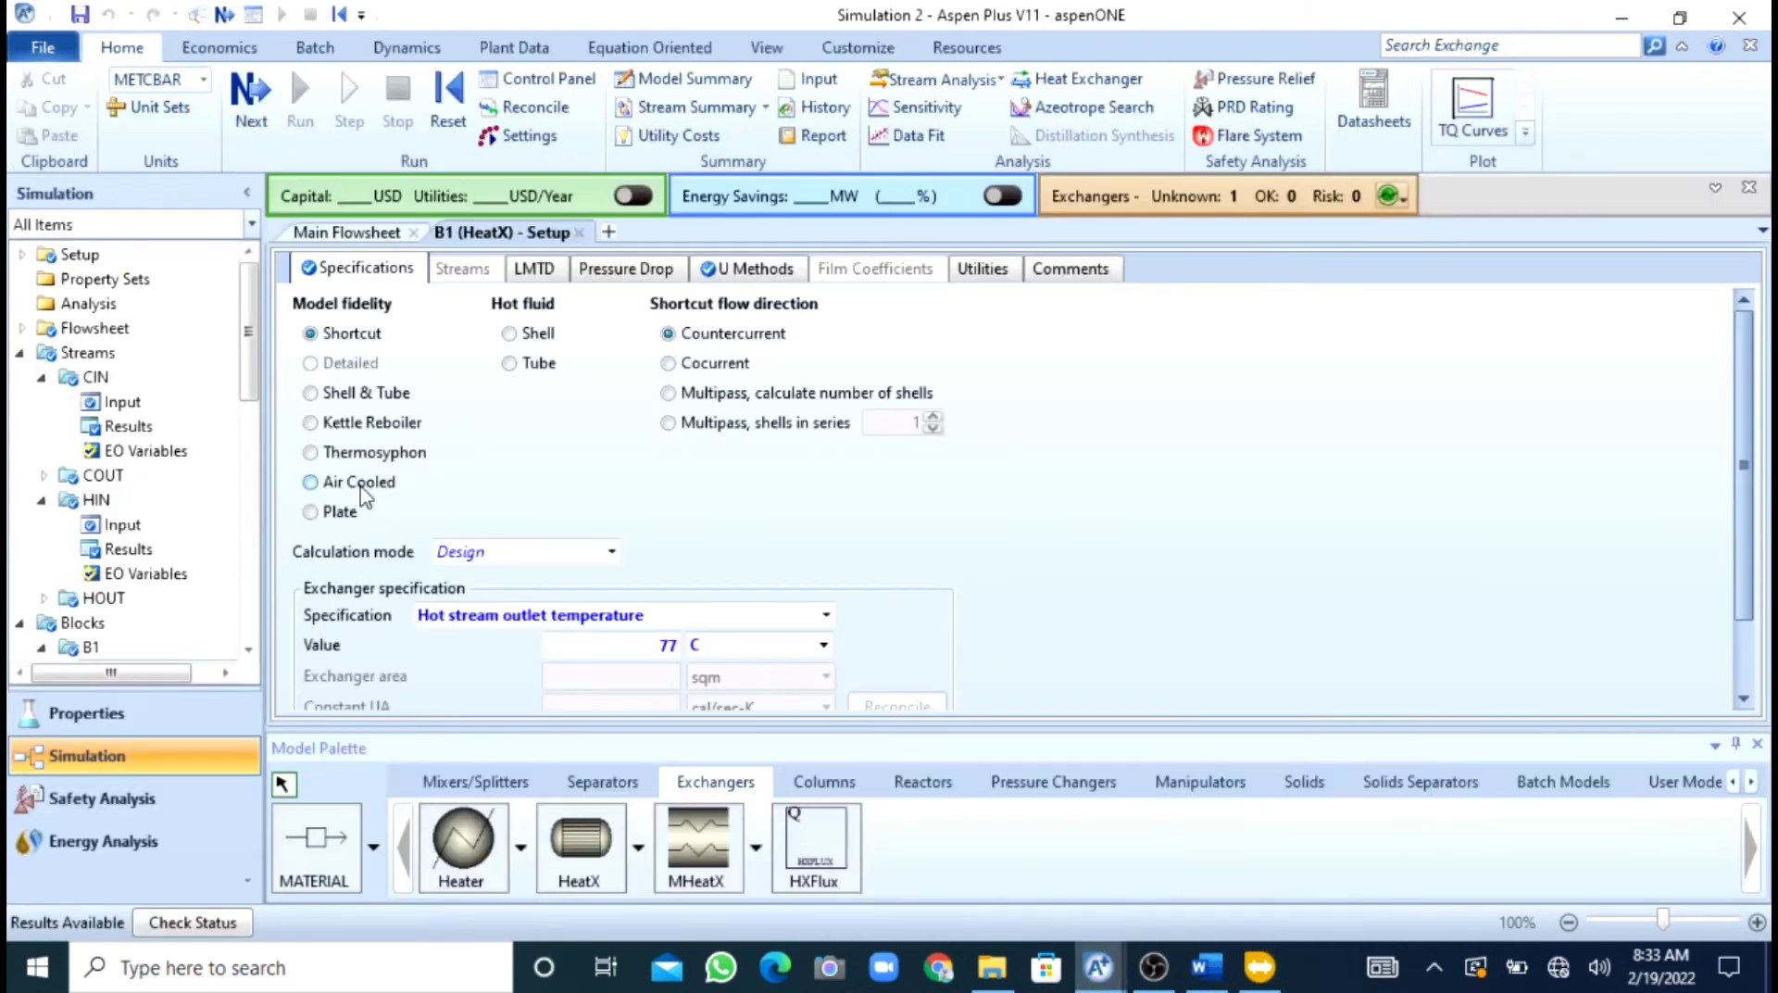
click(611, 551)
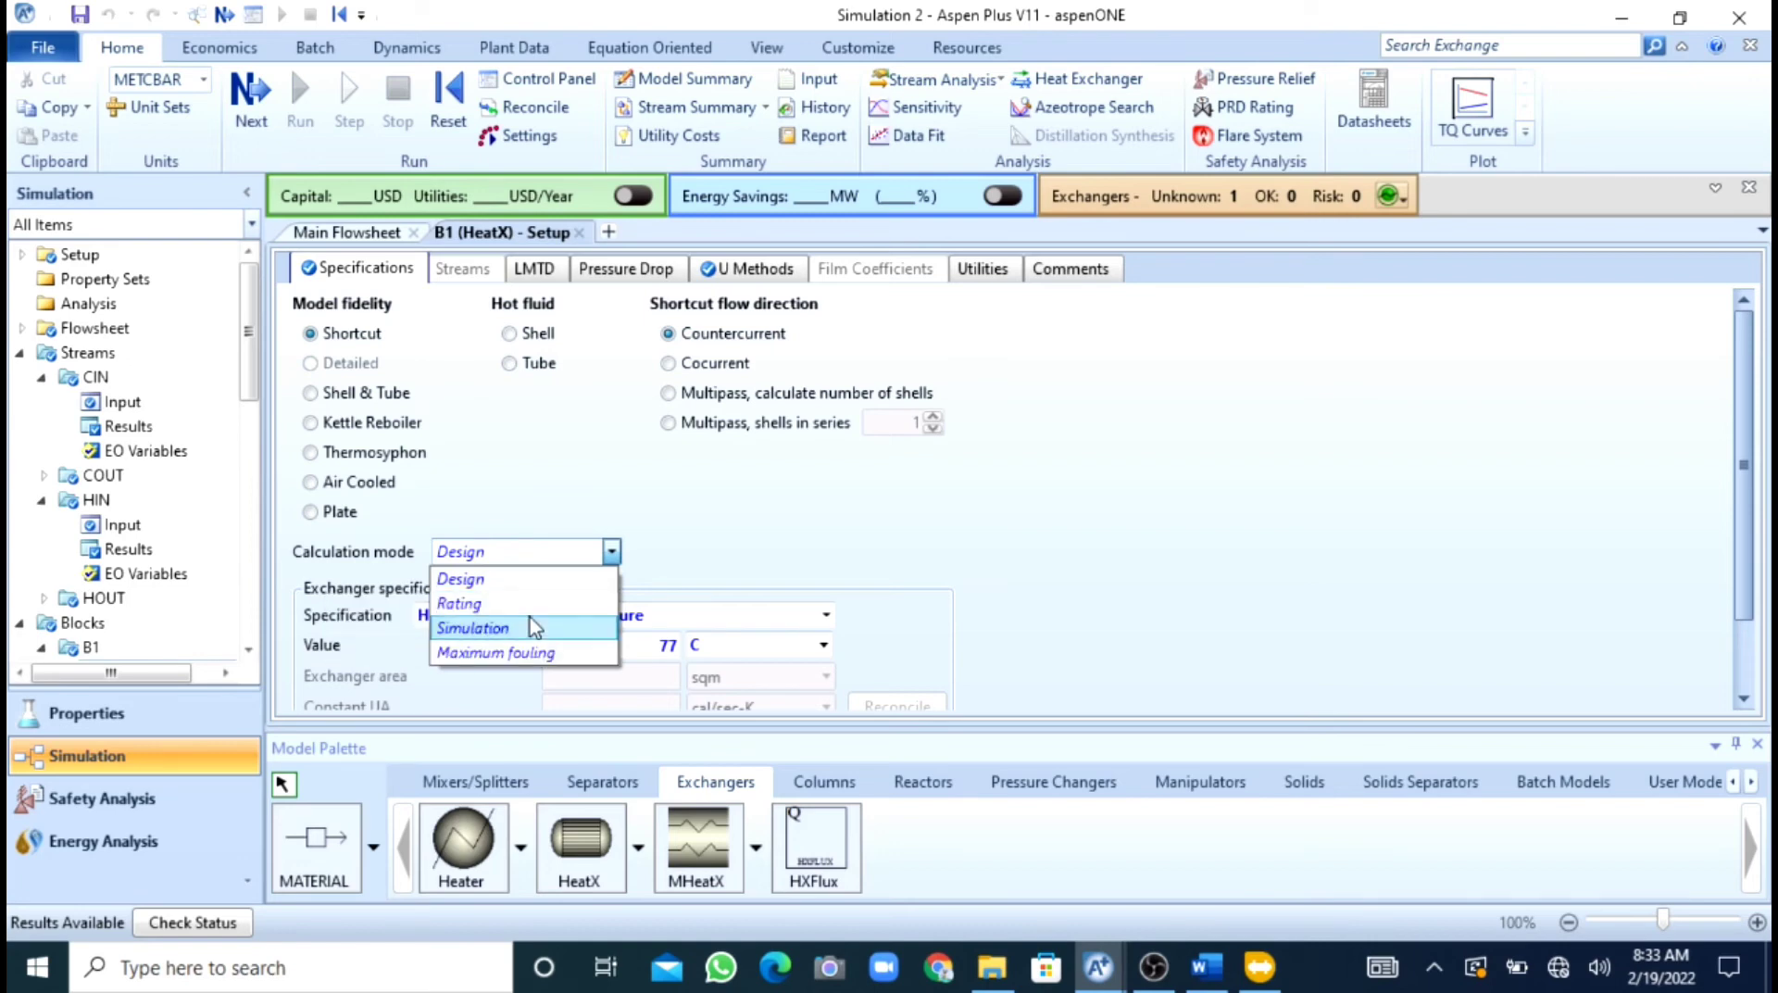
click(313, 396)
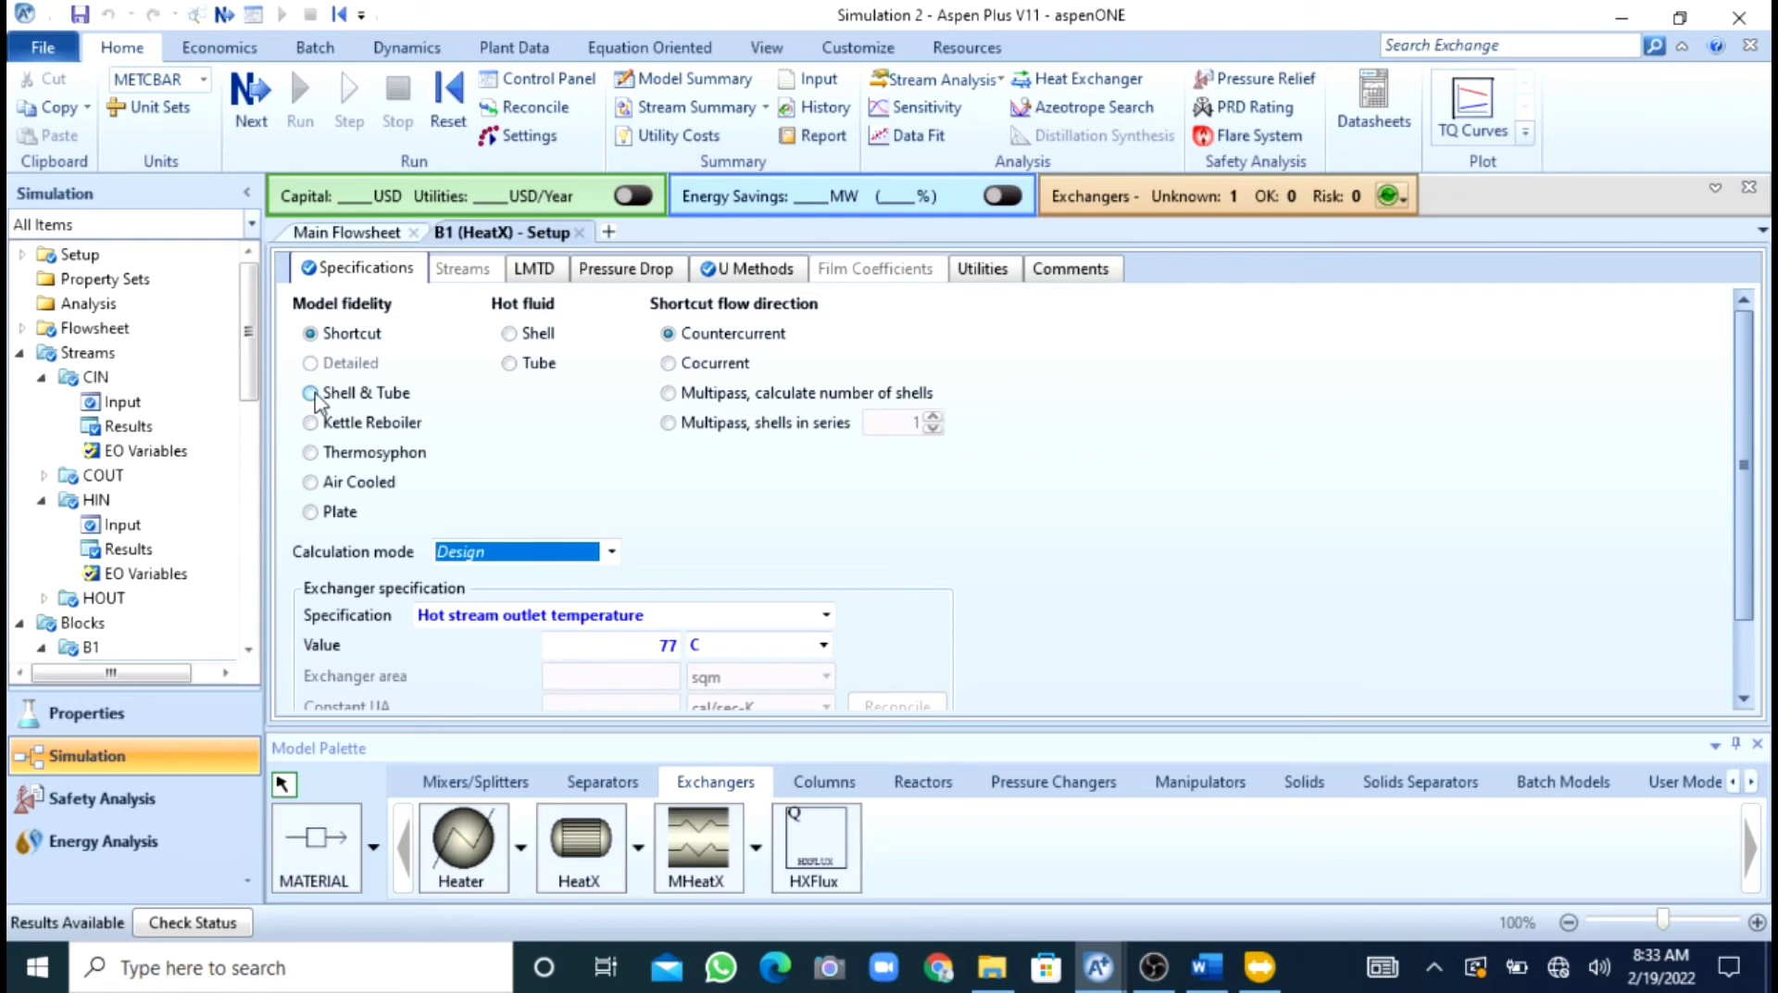
click(313, 394)
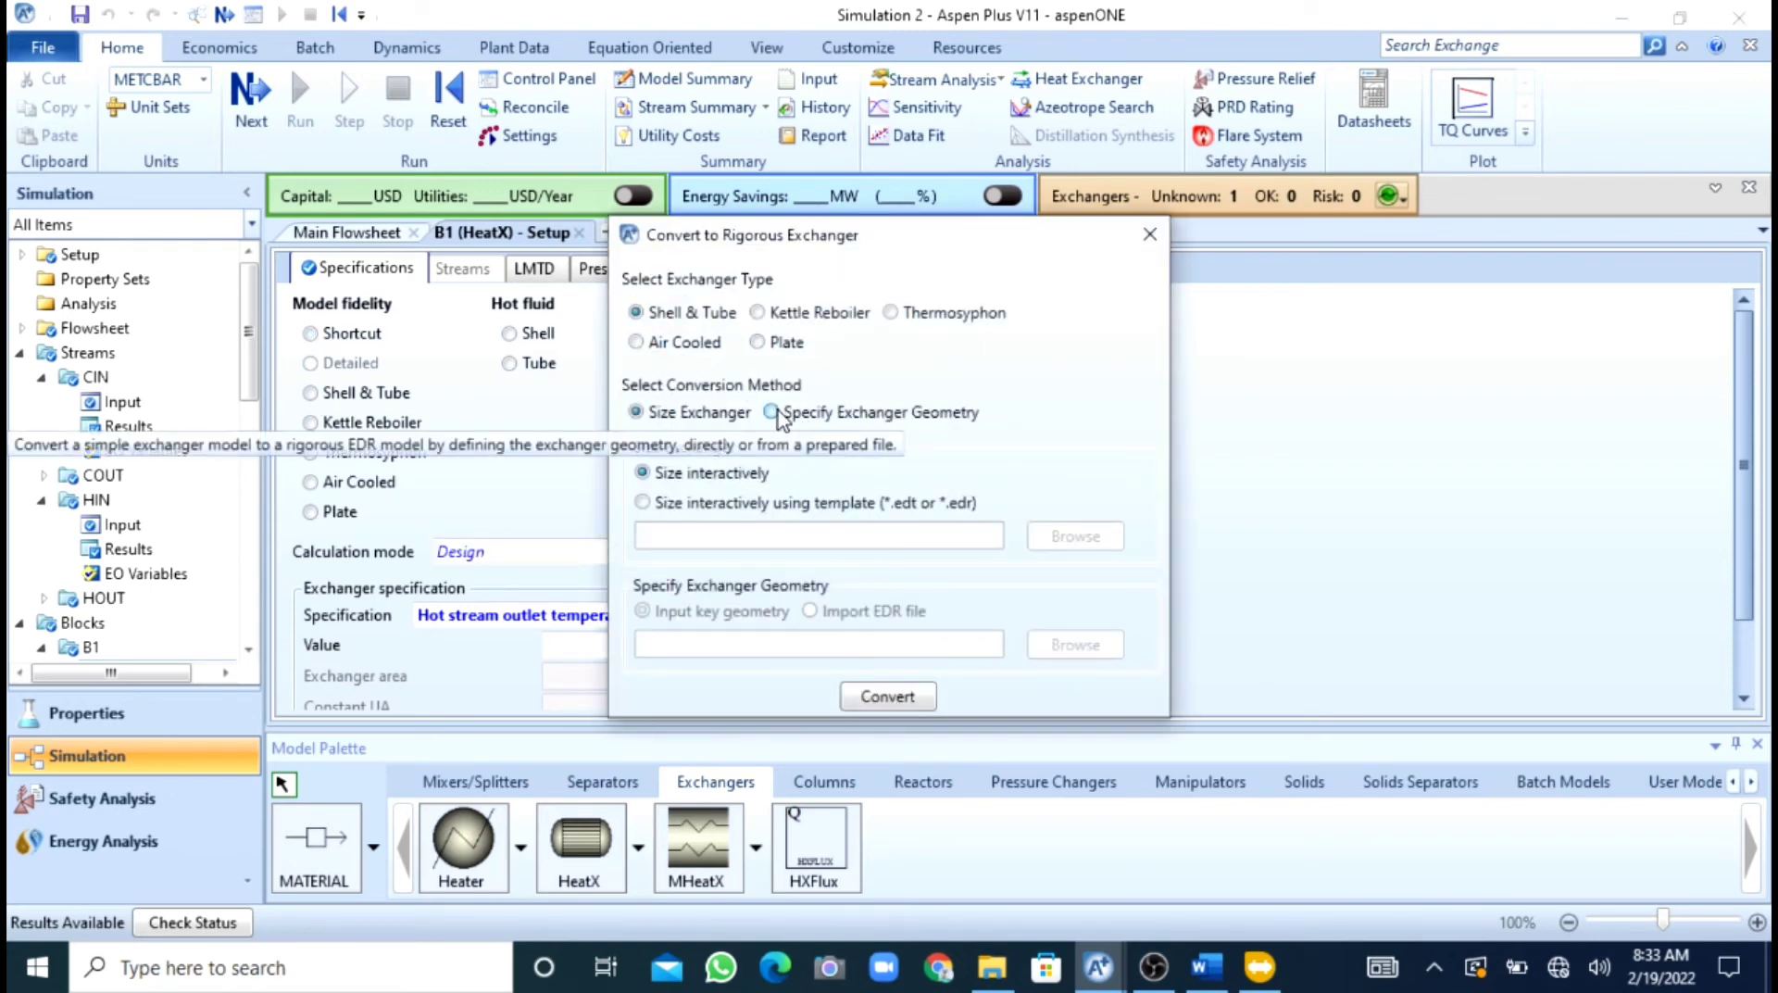
click(773, 412)
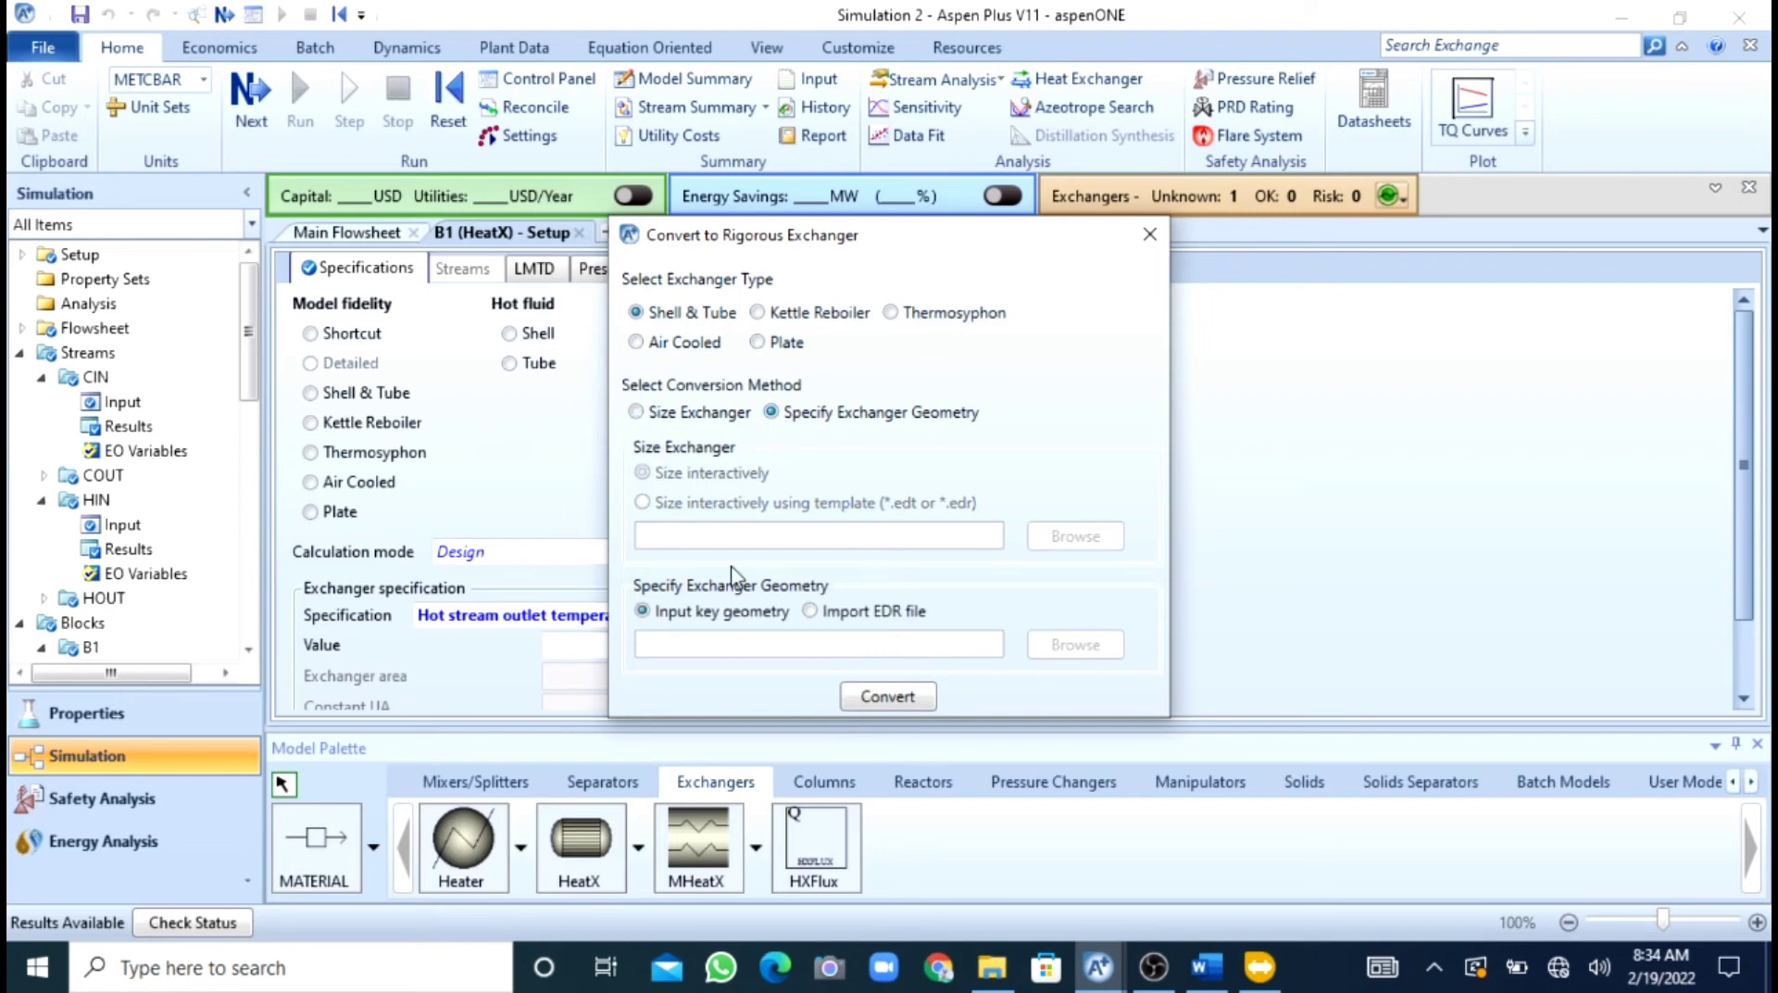
click(810, 612)
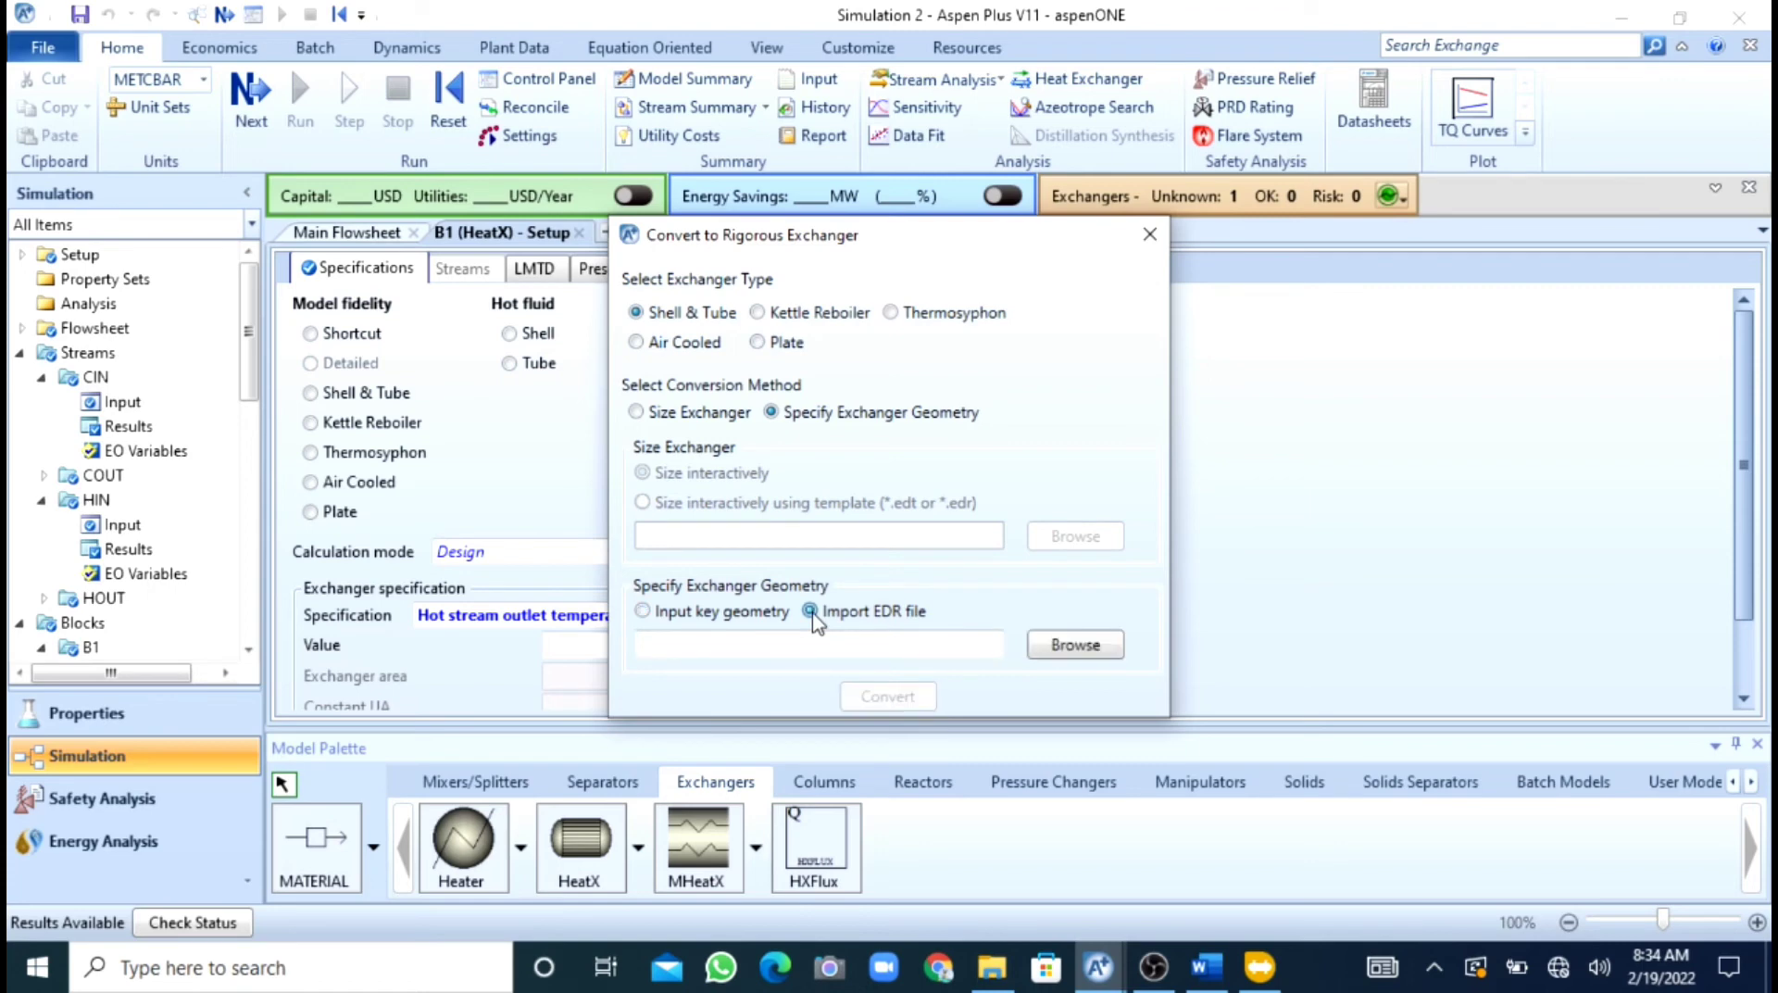
click(1090, 642)
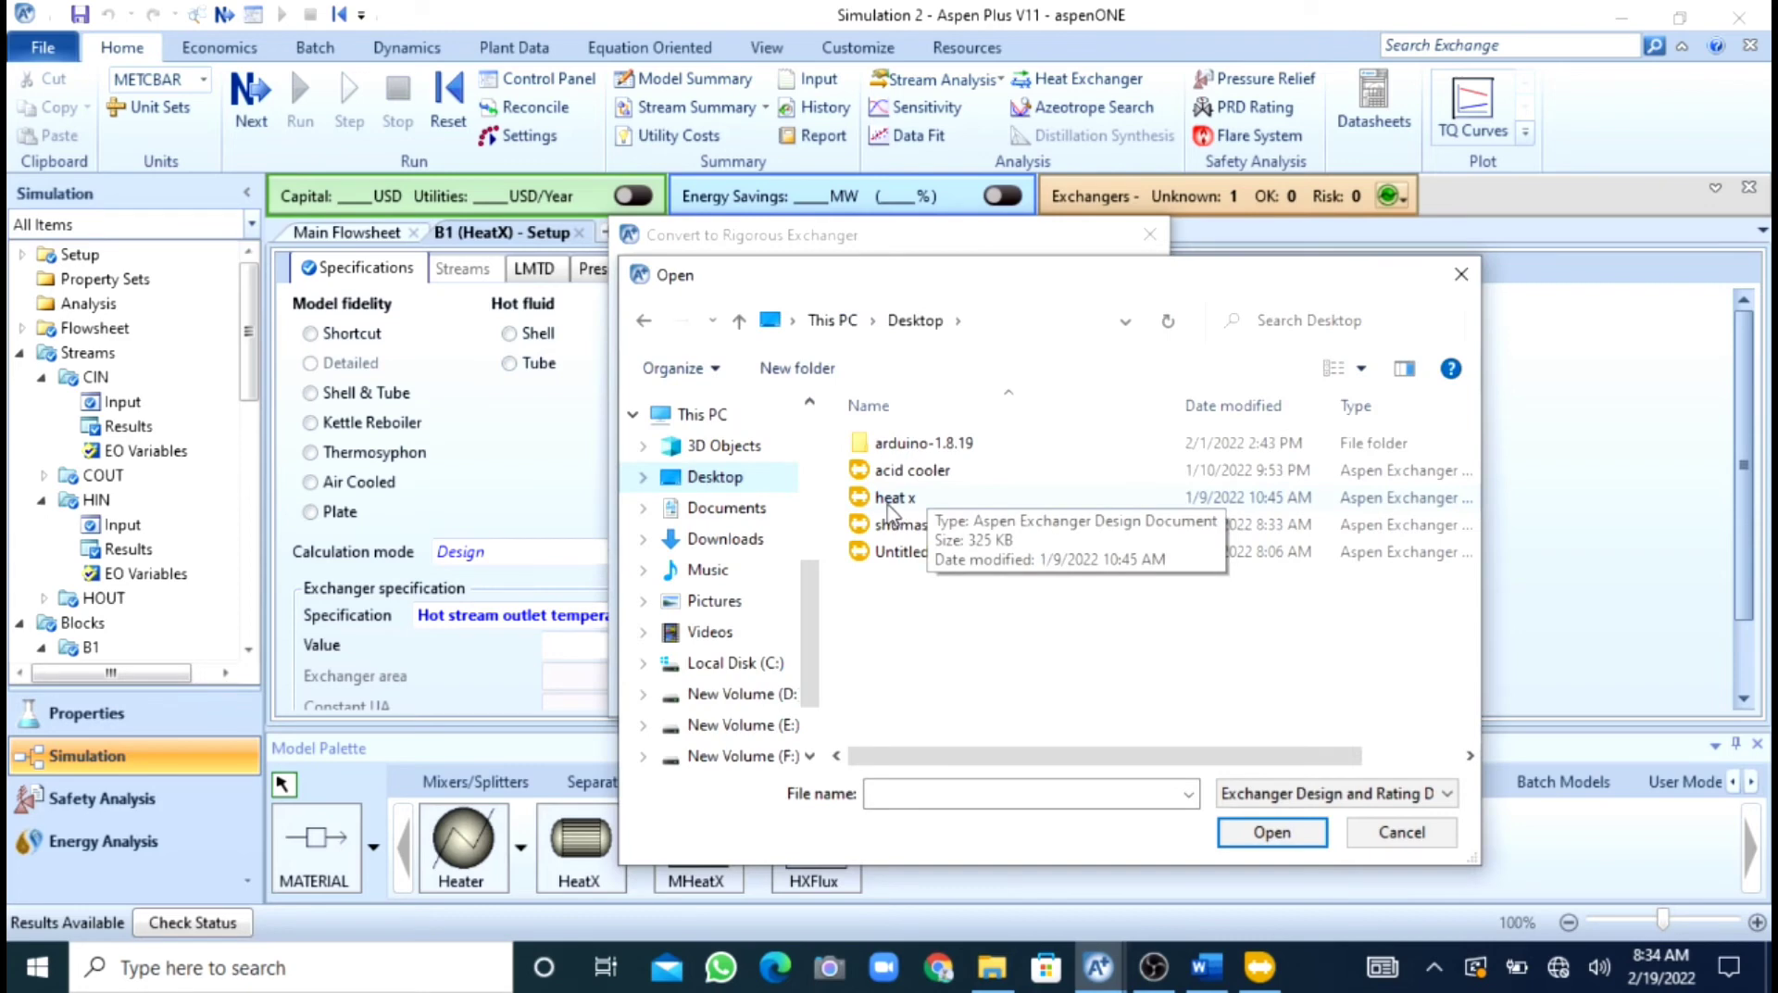
click(890, 528)
double_click(890, 525)
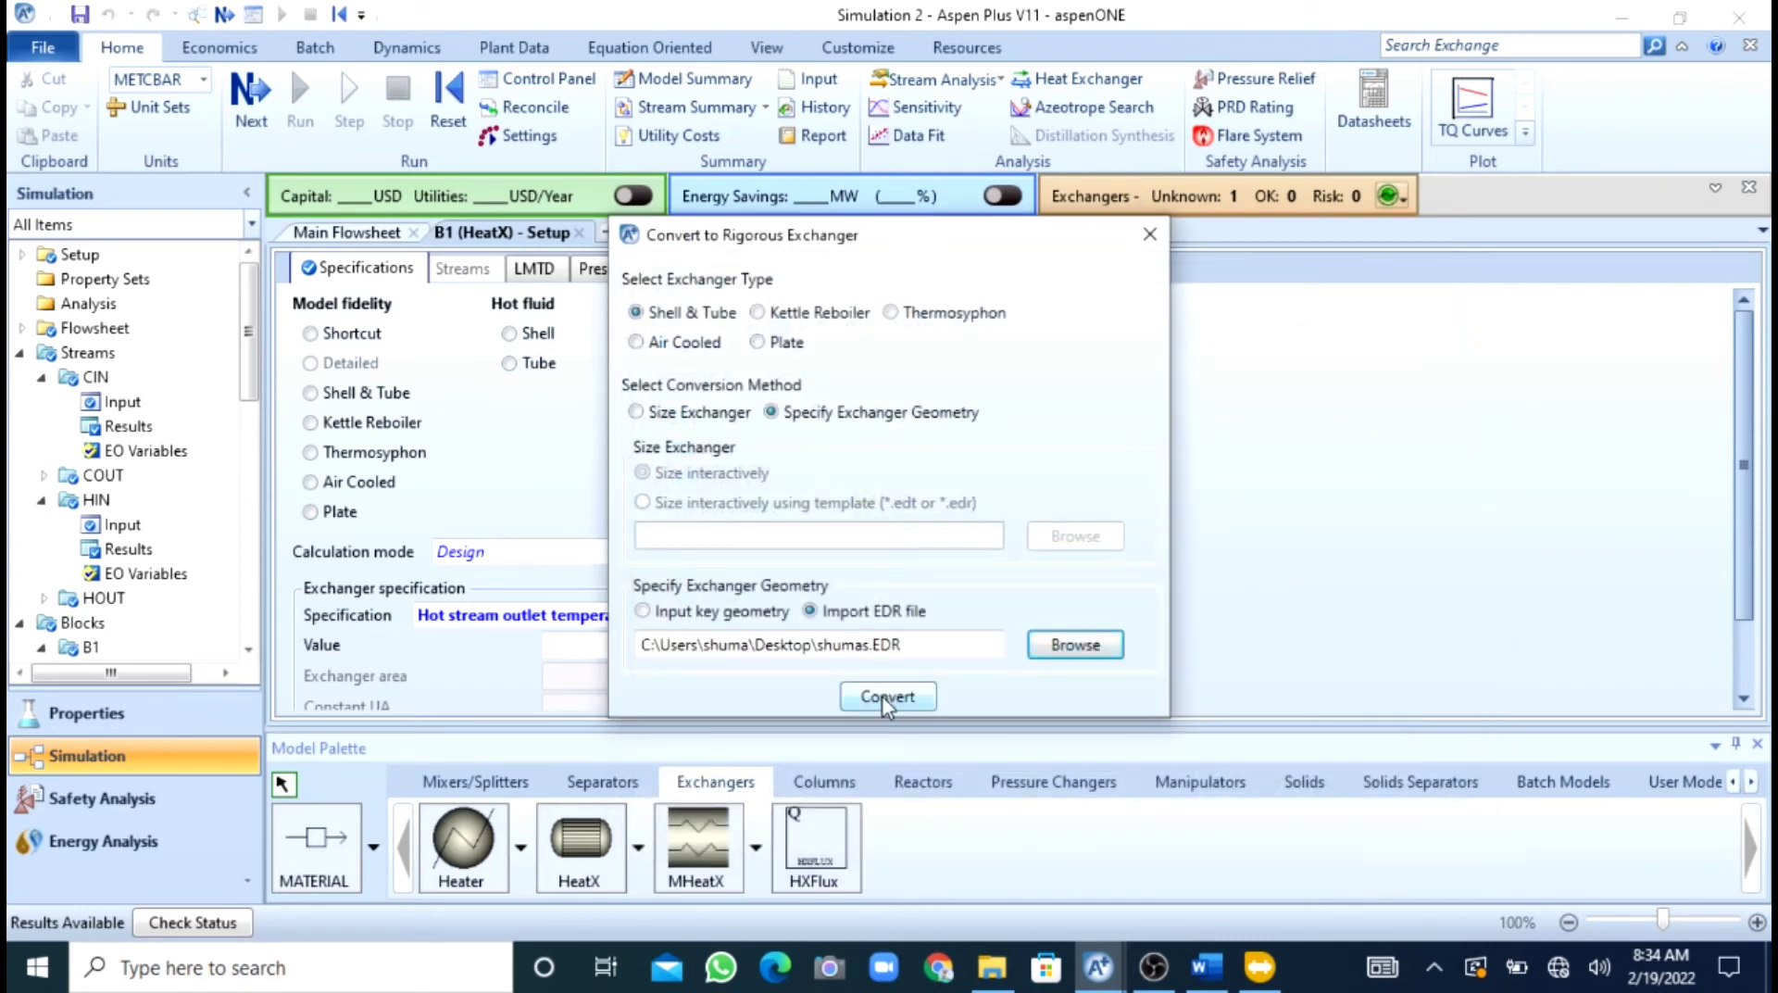
click(887, 697)
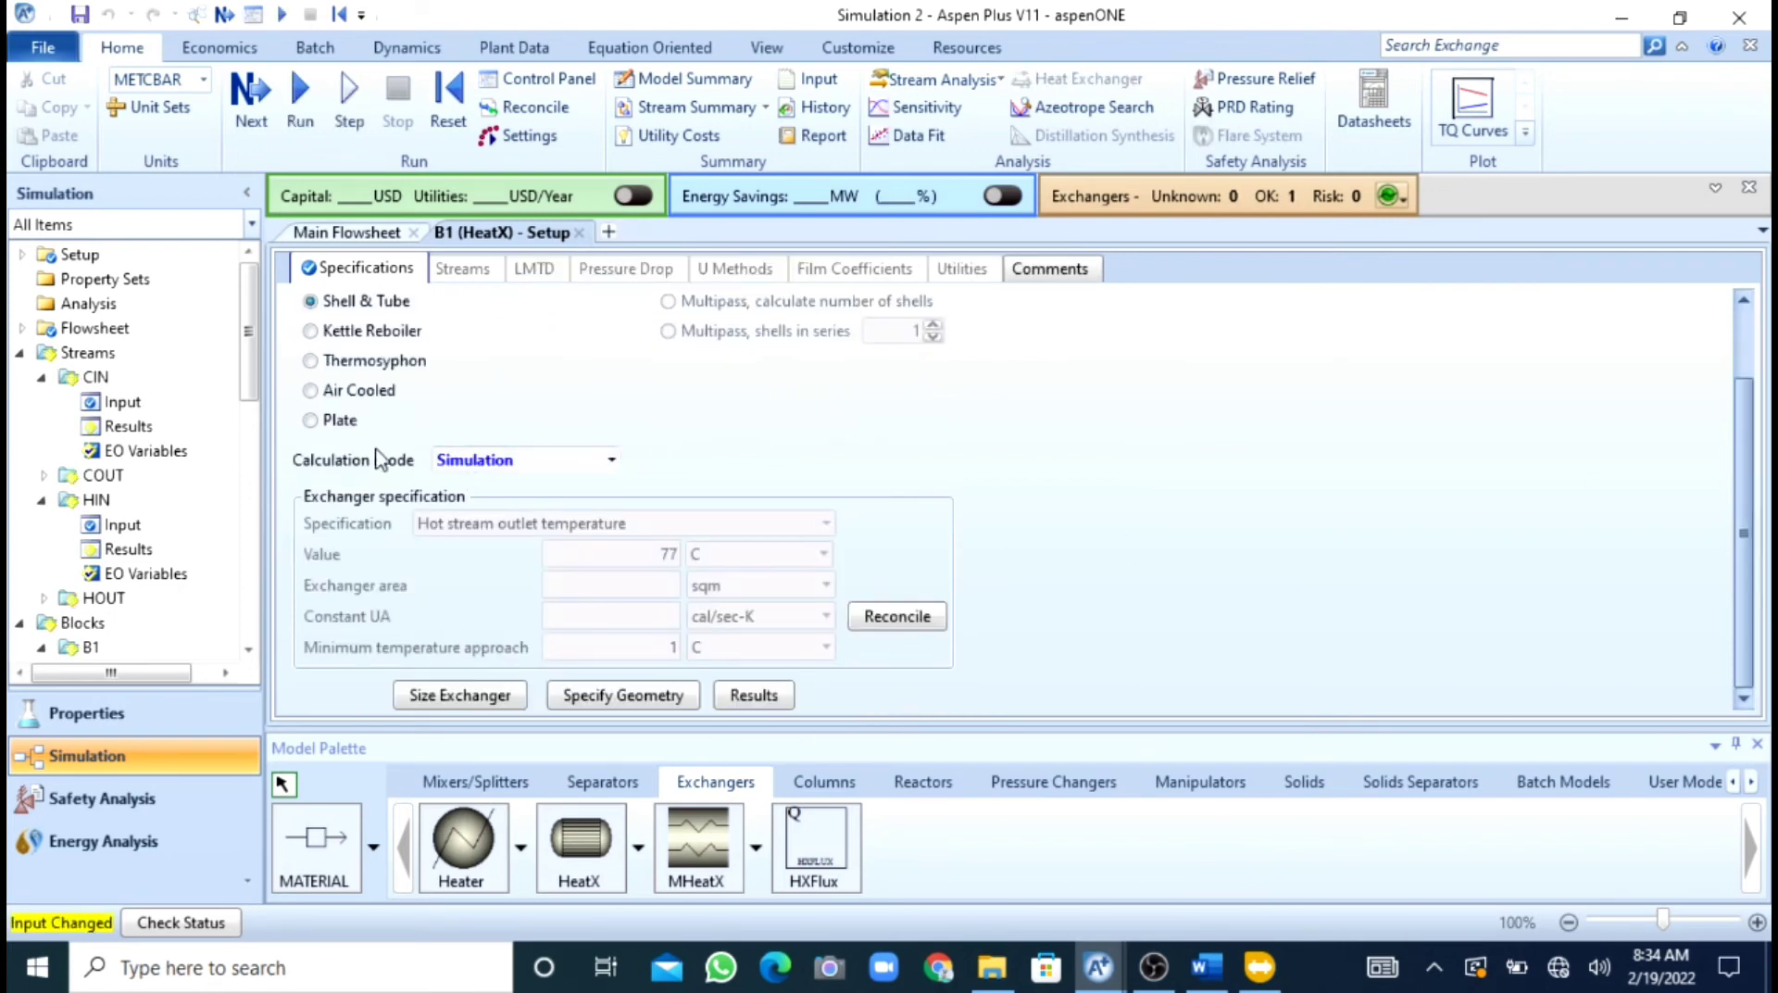
Set the calculation mode of exchanger B1 to Rating.
drag(243, 352, 262, 434)
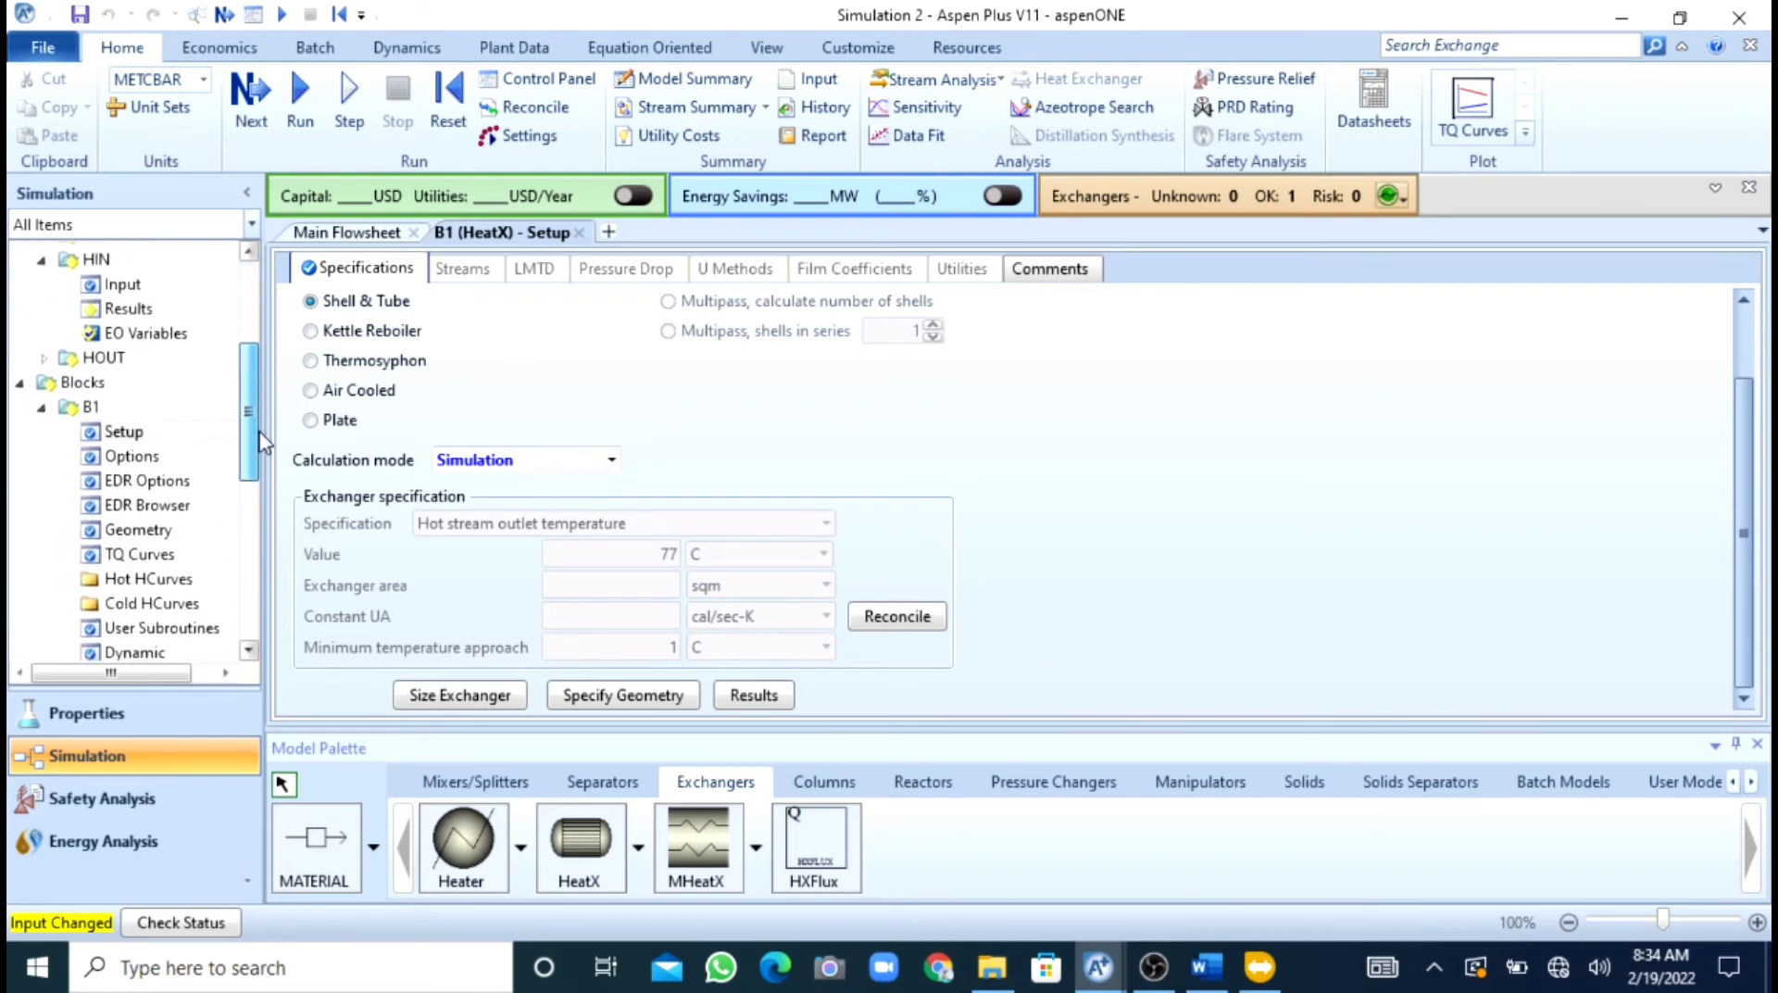
click(610, 461)
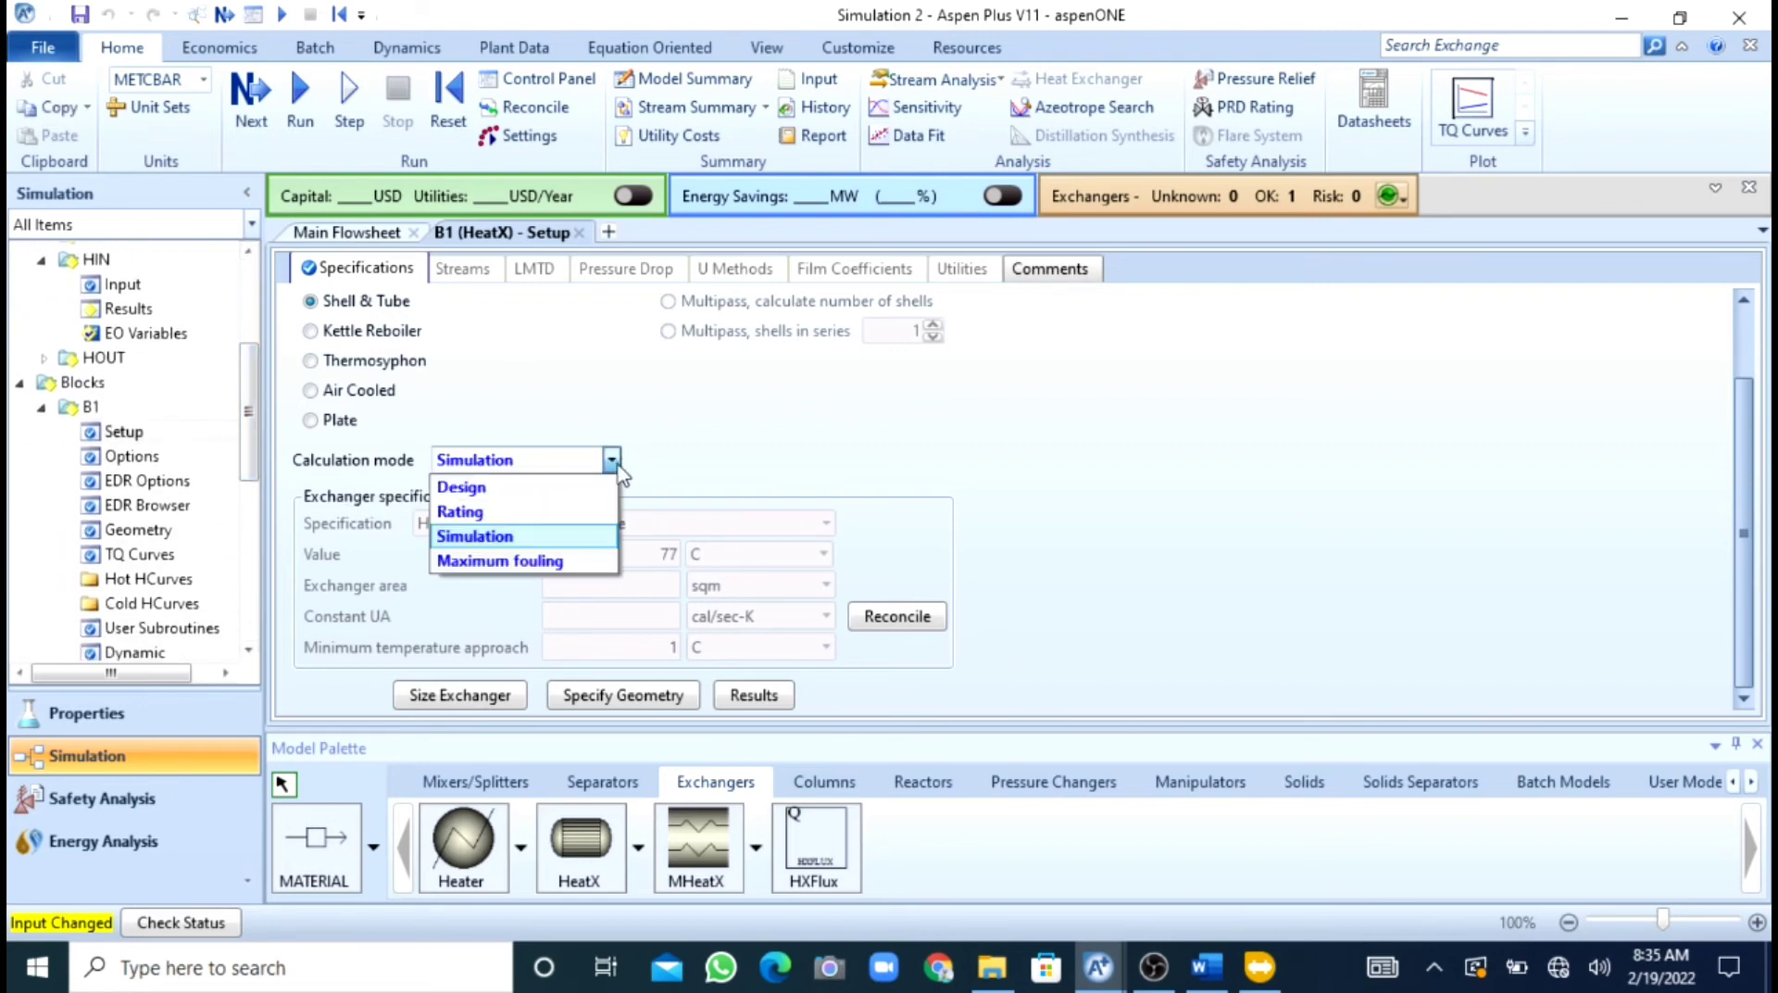
click(505, 512)
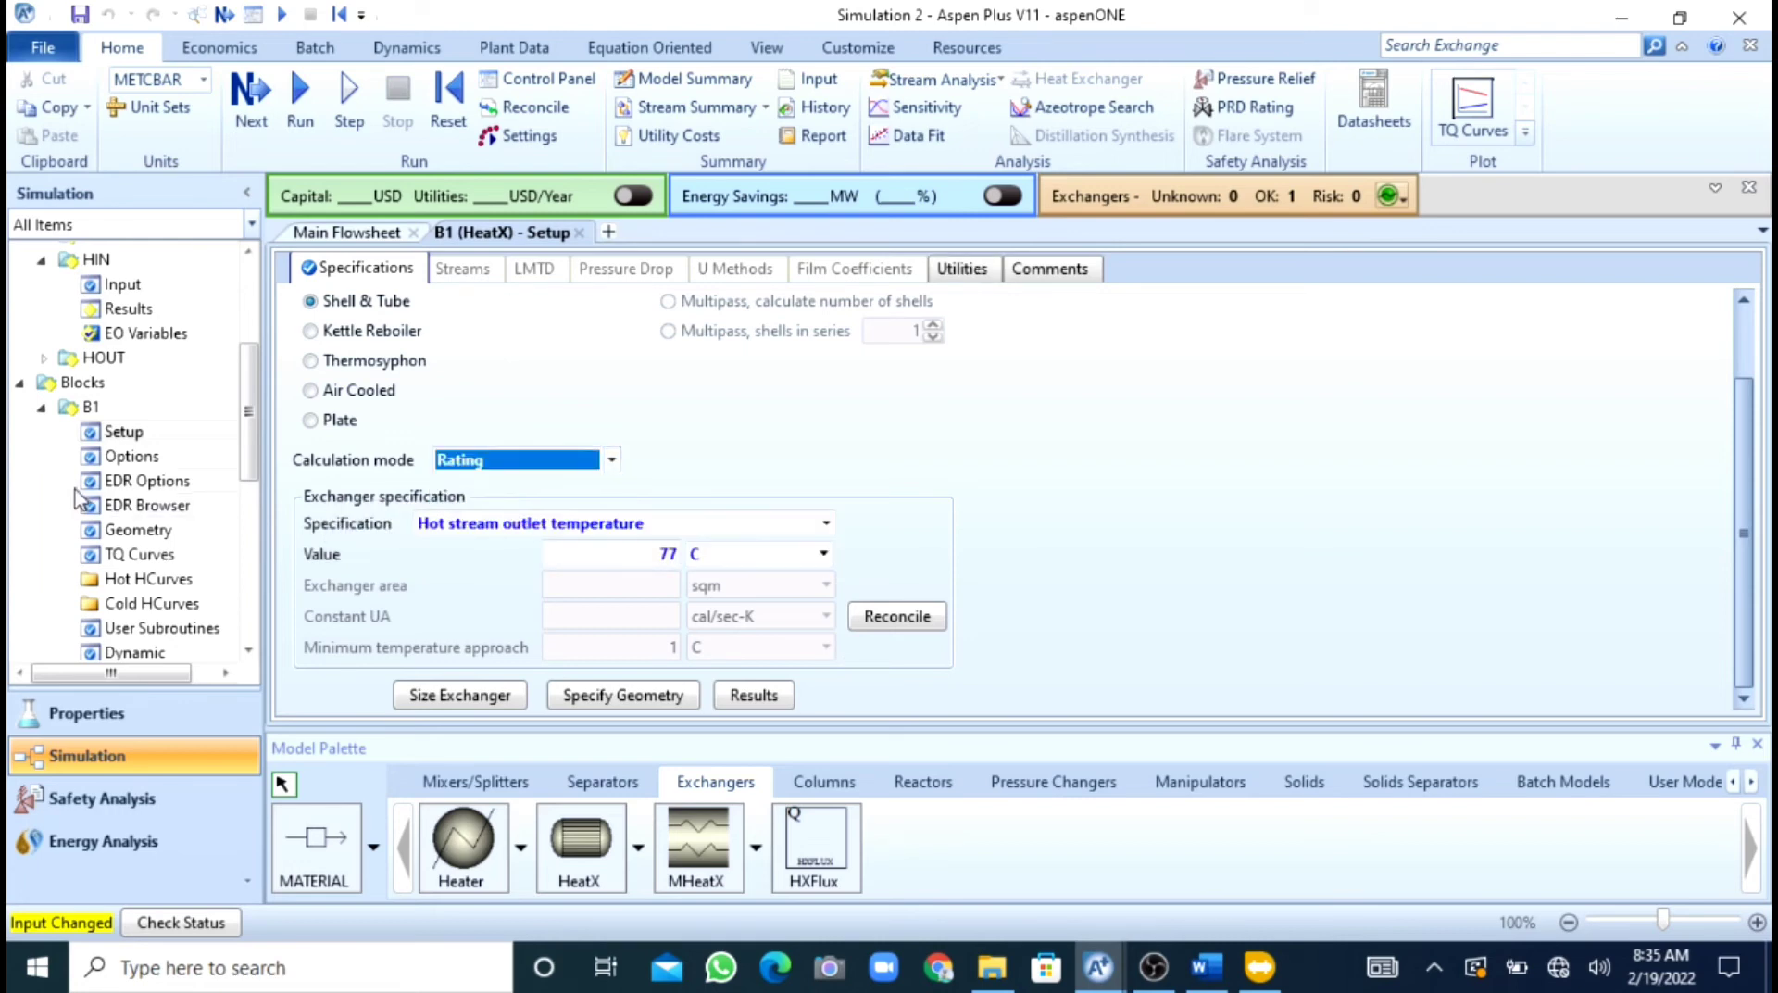
In B1's EDR Browser geometry, set the shell ID to 14 in, tube length to 60 in and centre-to-centre baffle spacing to 10 in.
click(132, 505)
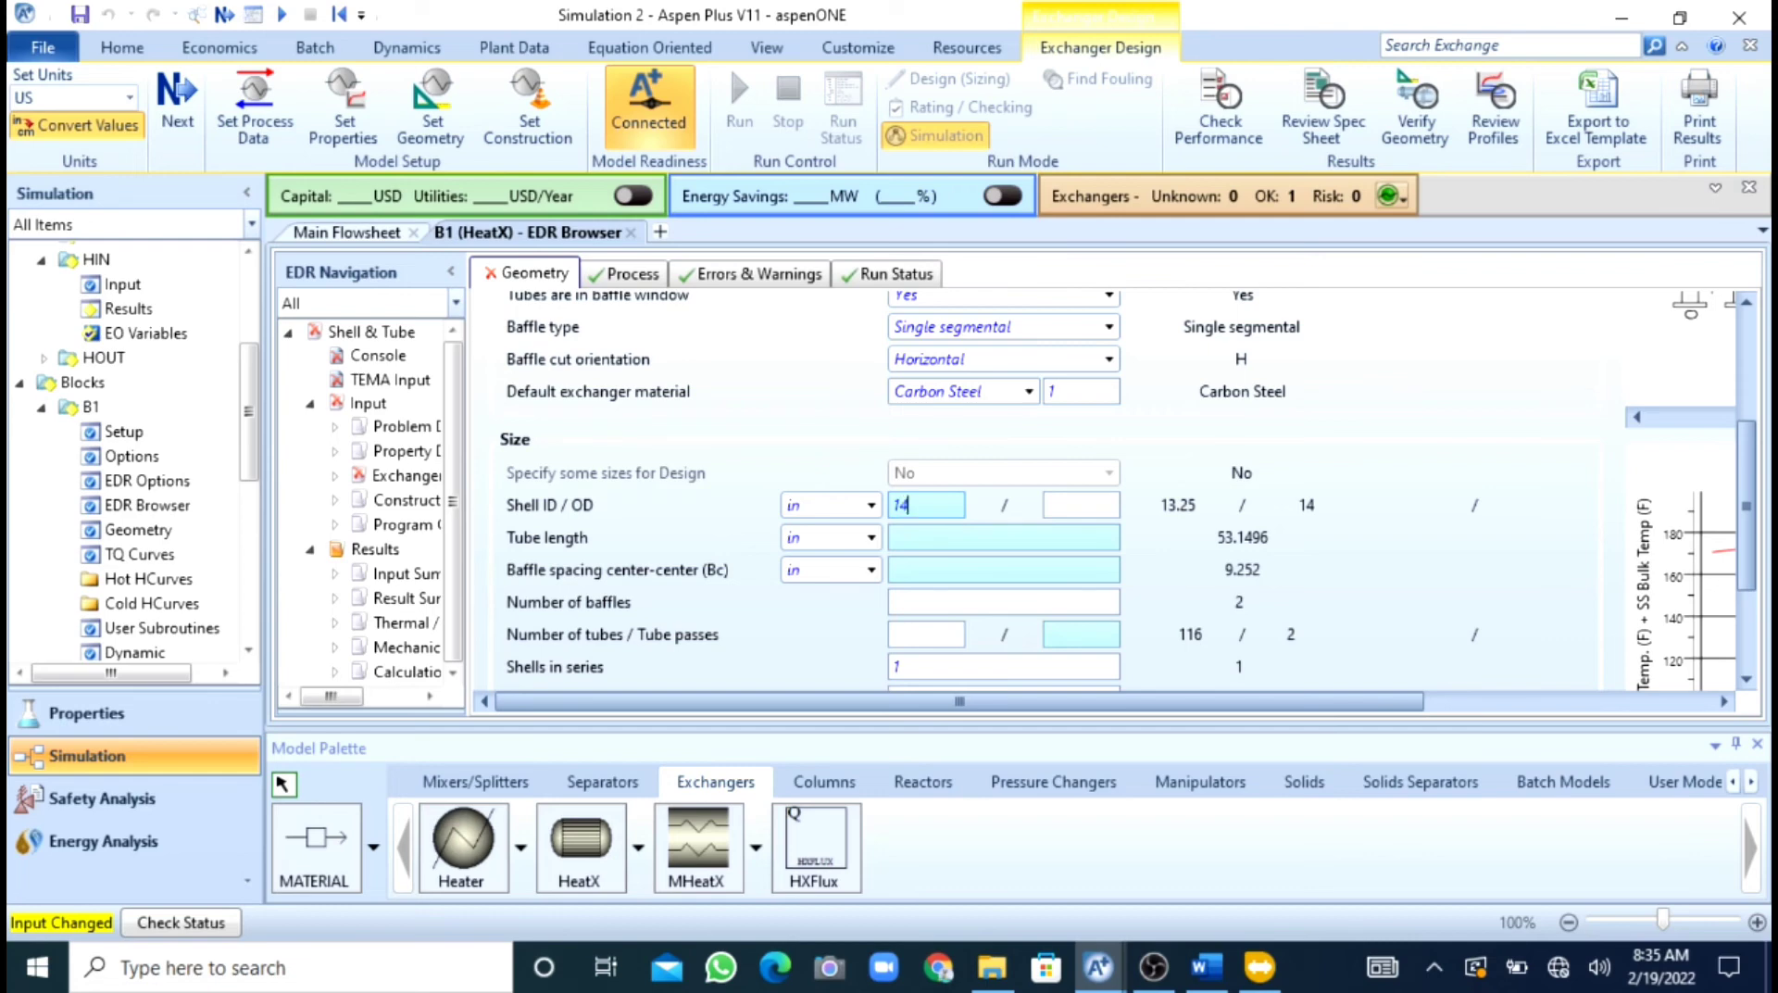
key(Return)
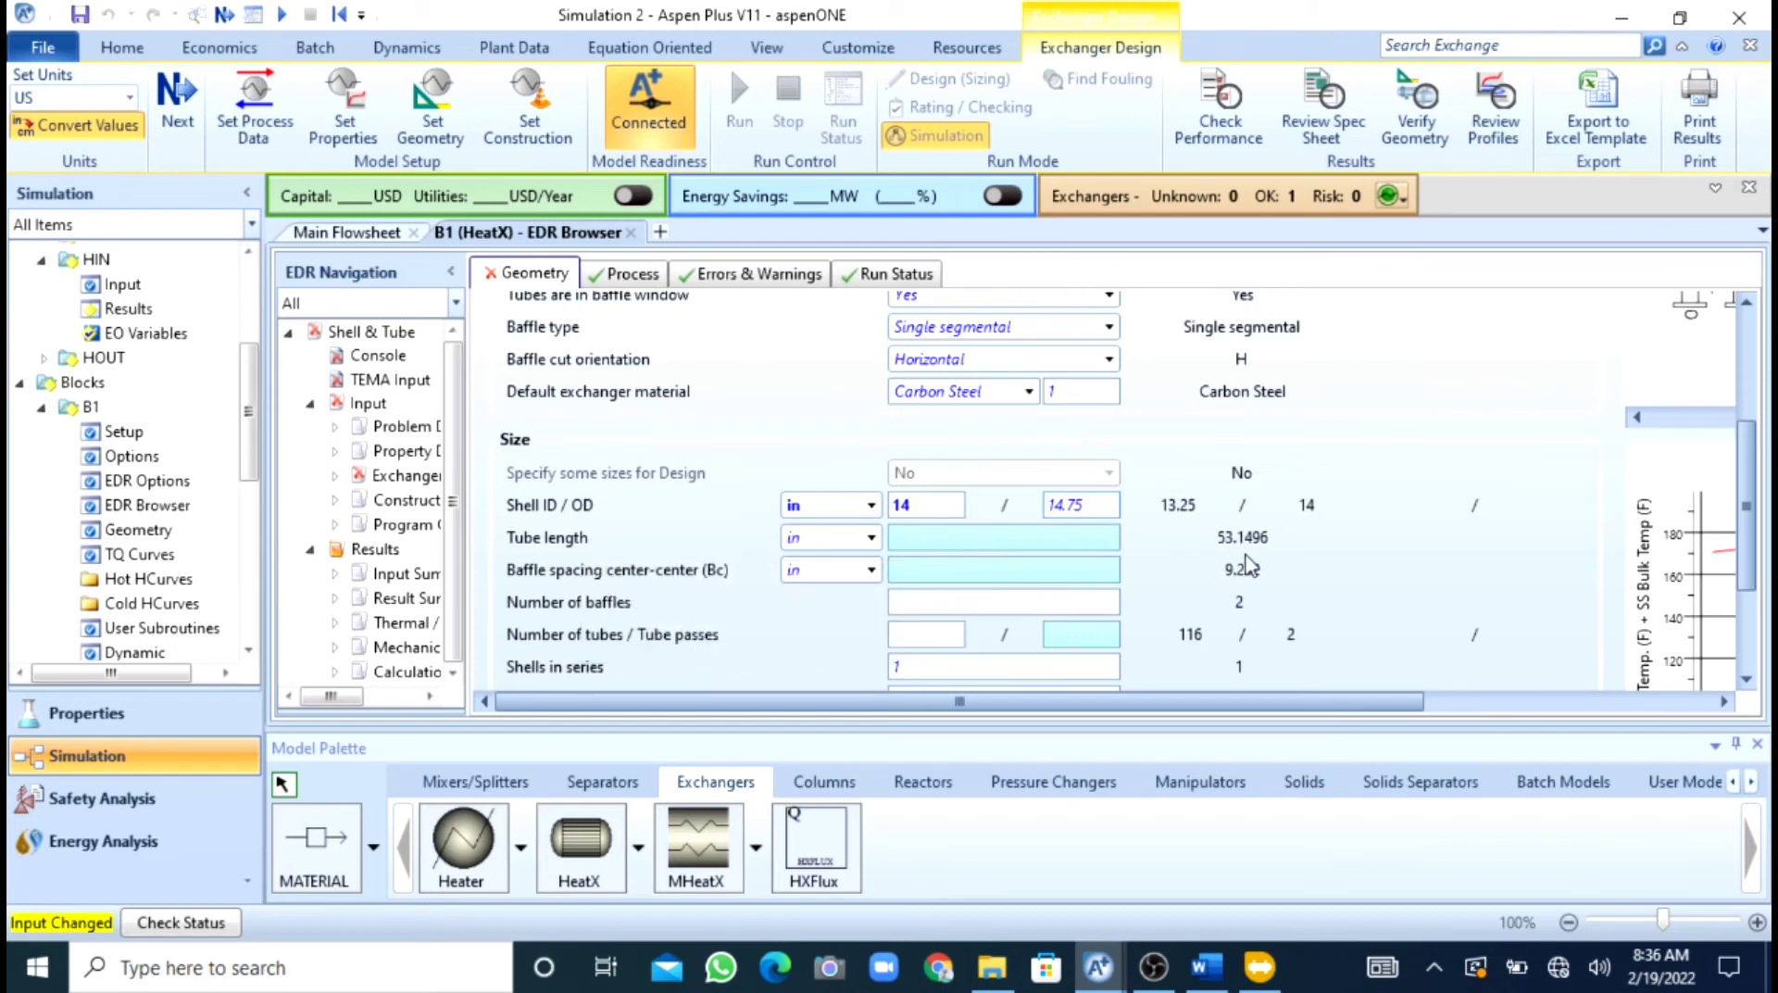
text(60)
key(BackSpace)
key(BackSpace)
click(902, 538)
key(Tab)
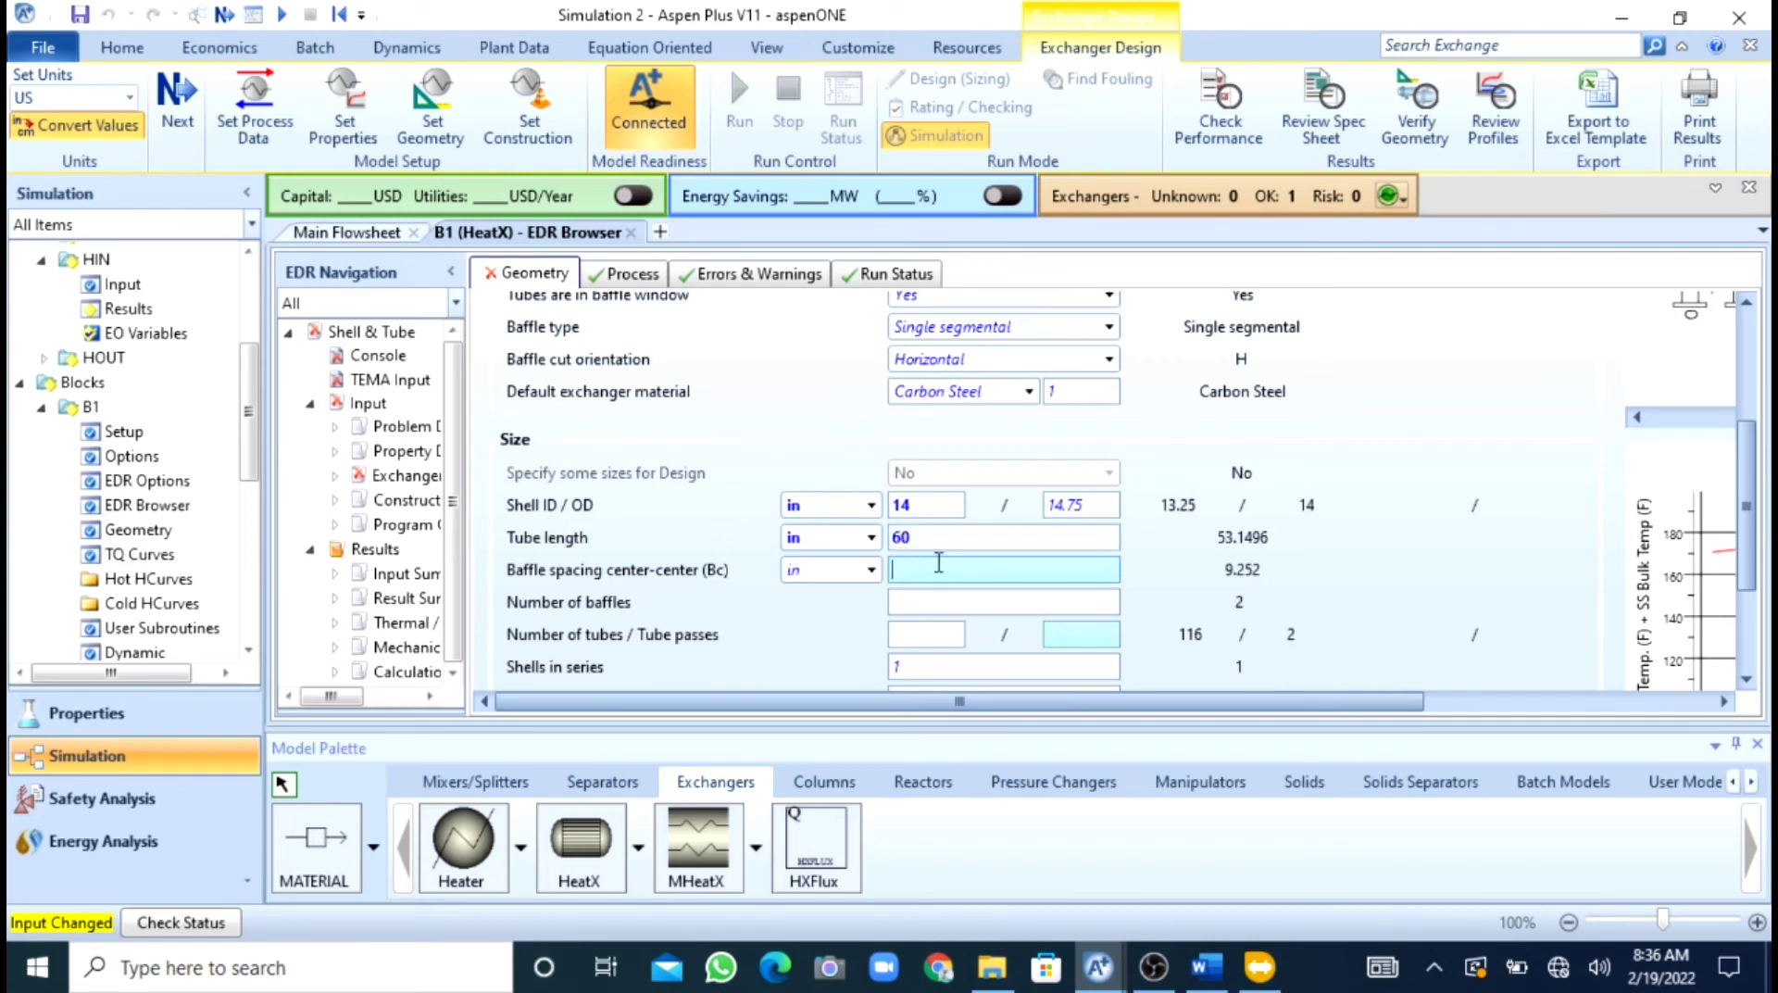
text(10)
key(Tab)
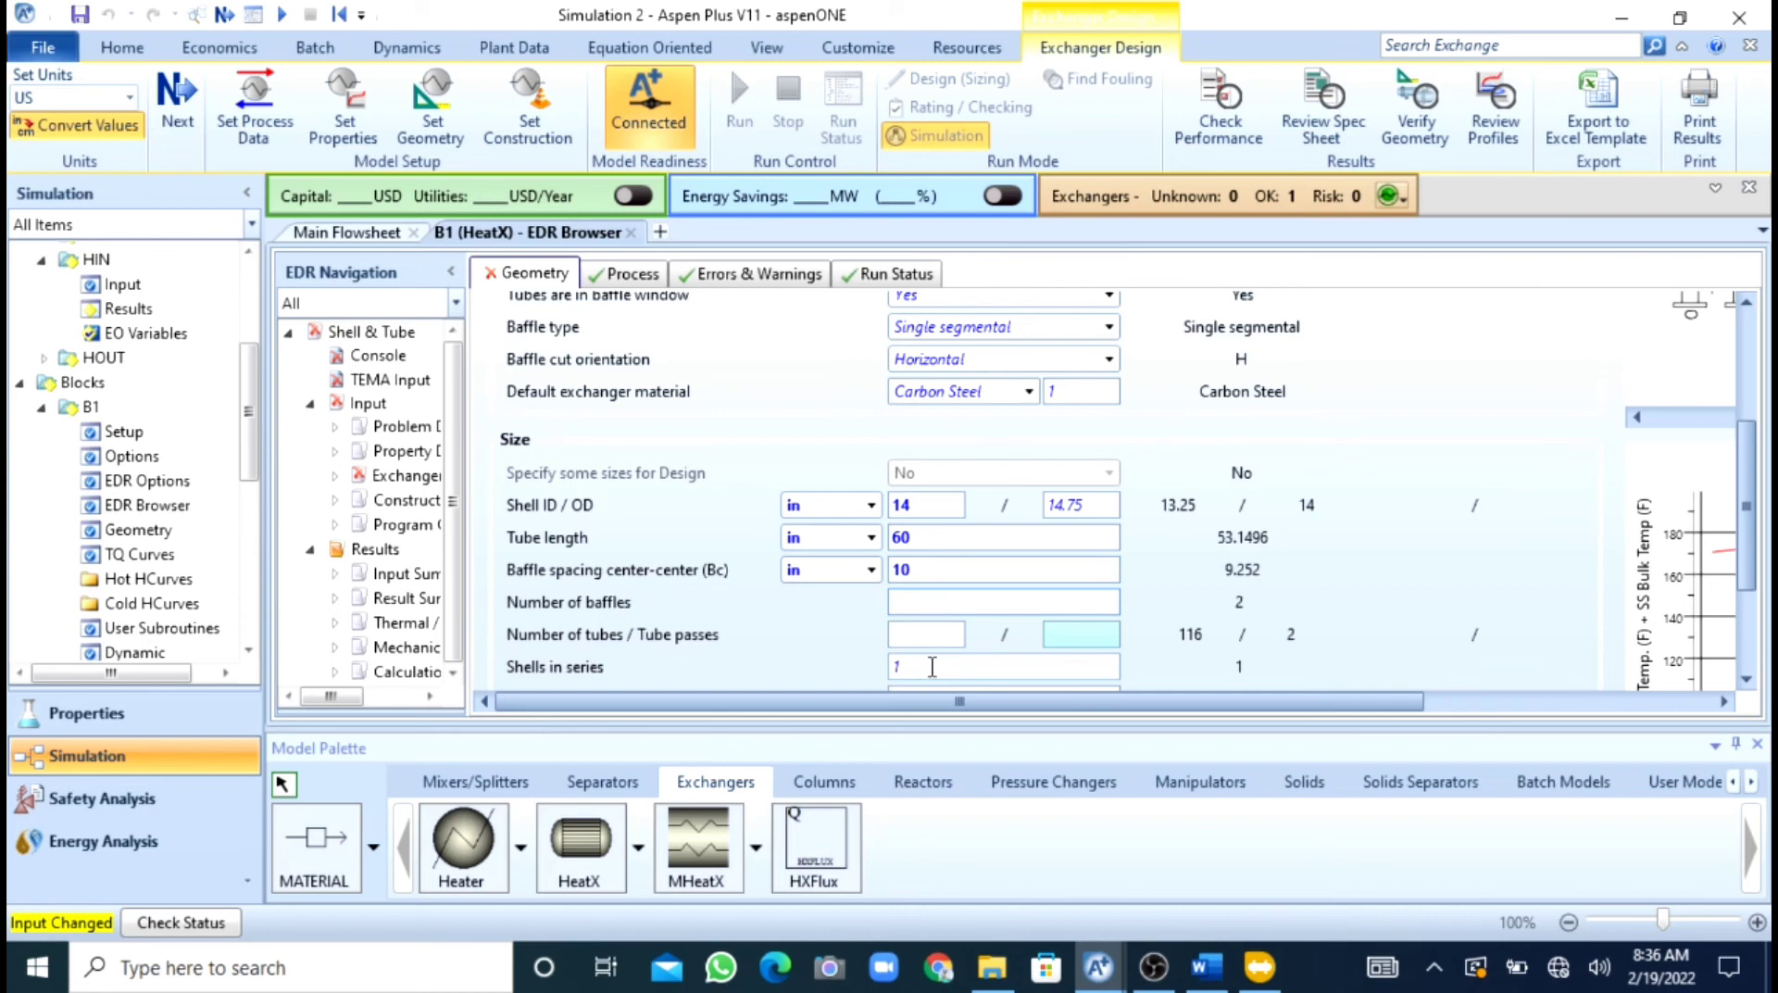
Set the number of tubes to 116 with 2 tube passes and run the simulation.
click(904, 638)
text(116)
key(Tab)
text(4)
key(Return)
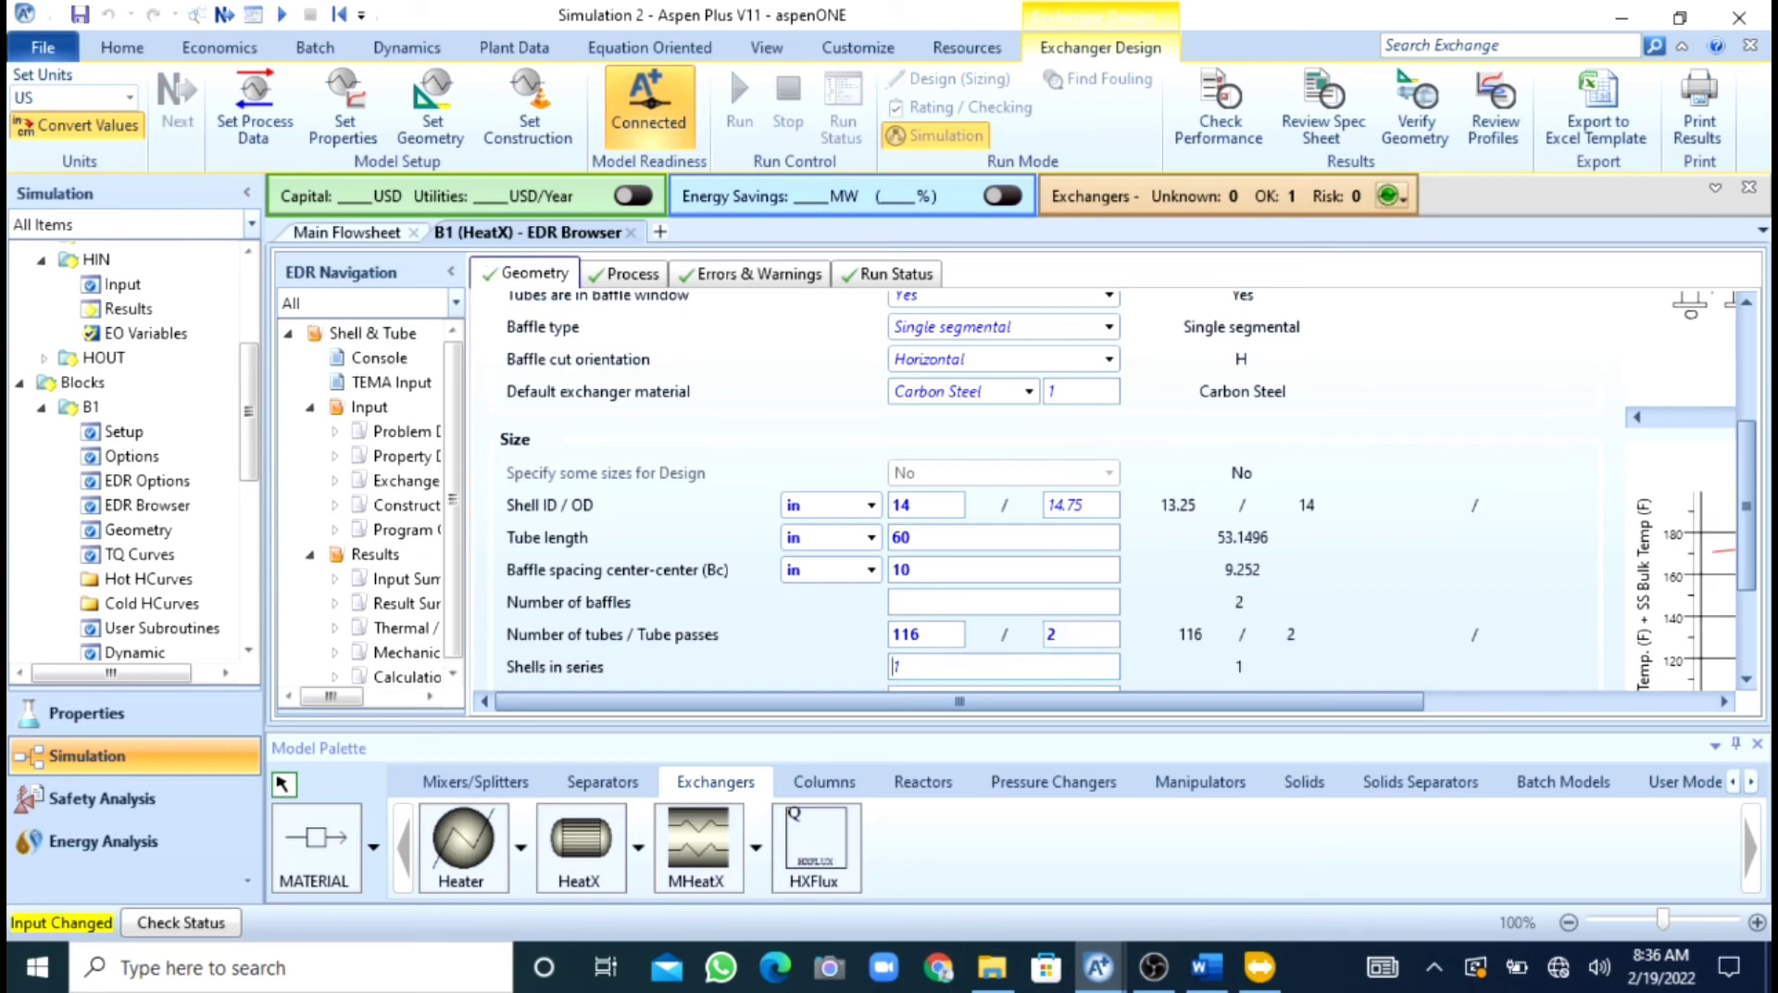
scroll(1746, 436, down, 2)
scroll(1759, 435, up, 4)
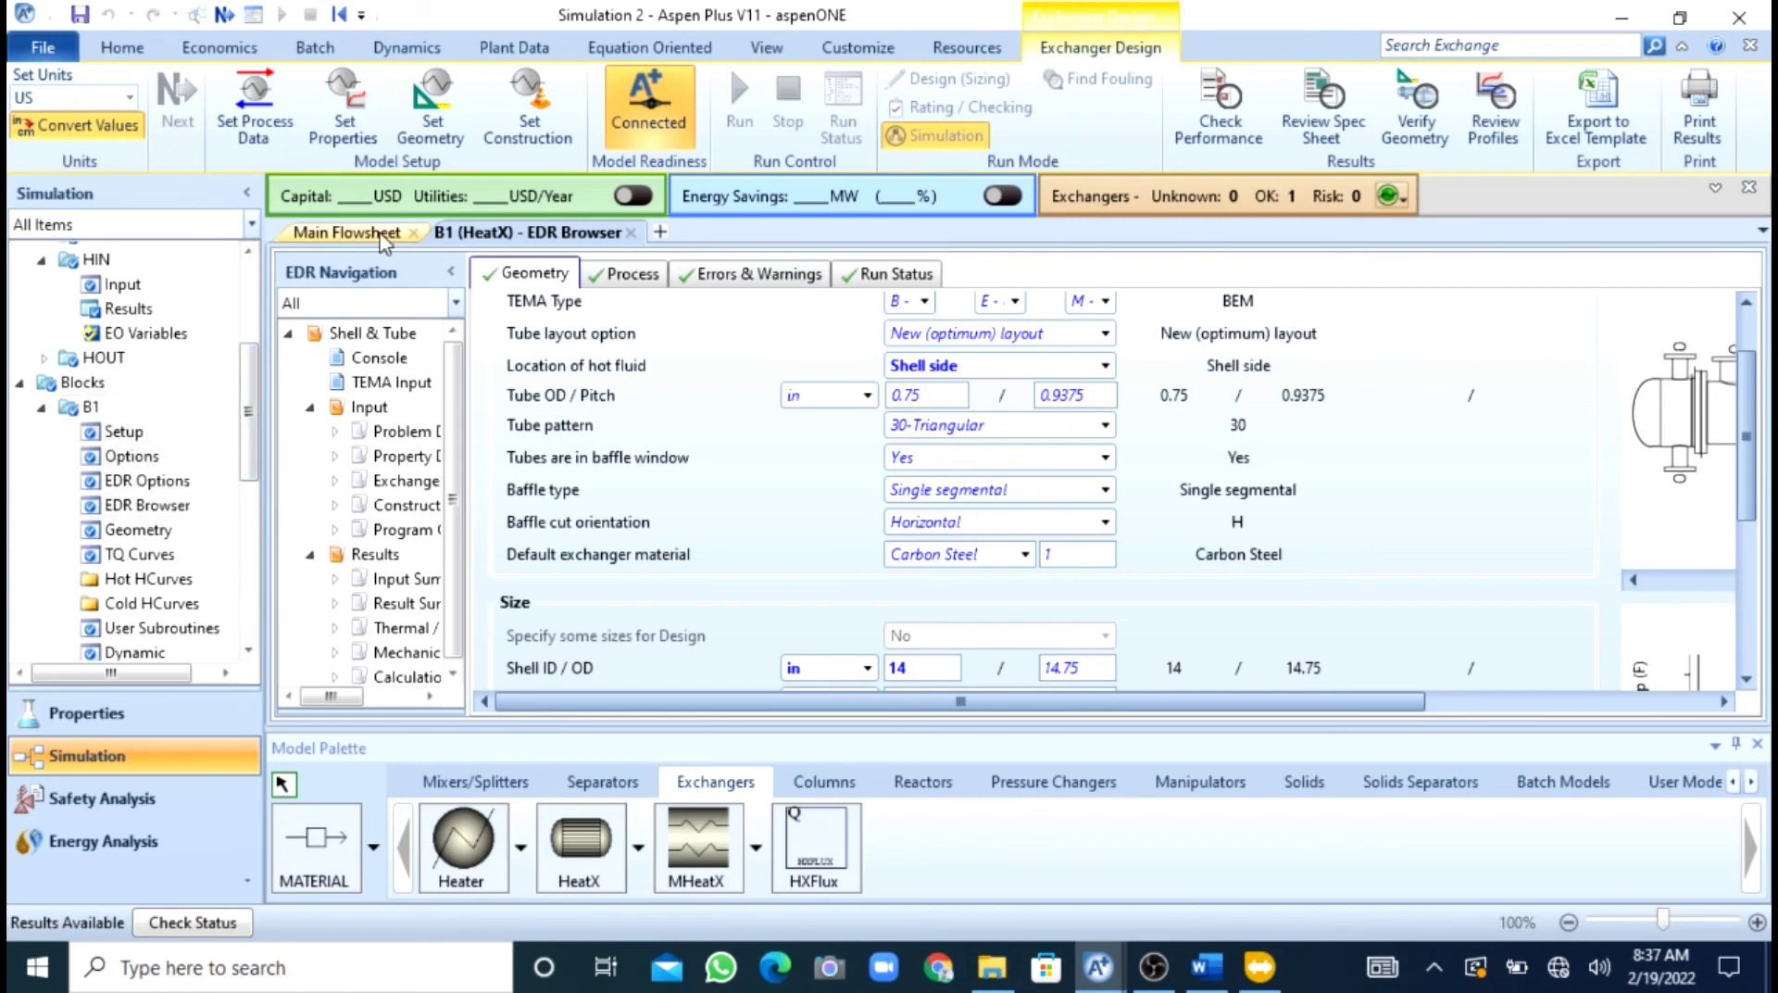
Open the EDR shell and tube results of block B1 from the flowsheet and review the overall results.
click(347, 232)
click(863, 524)
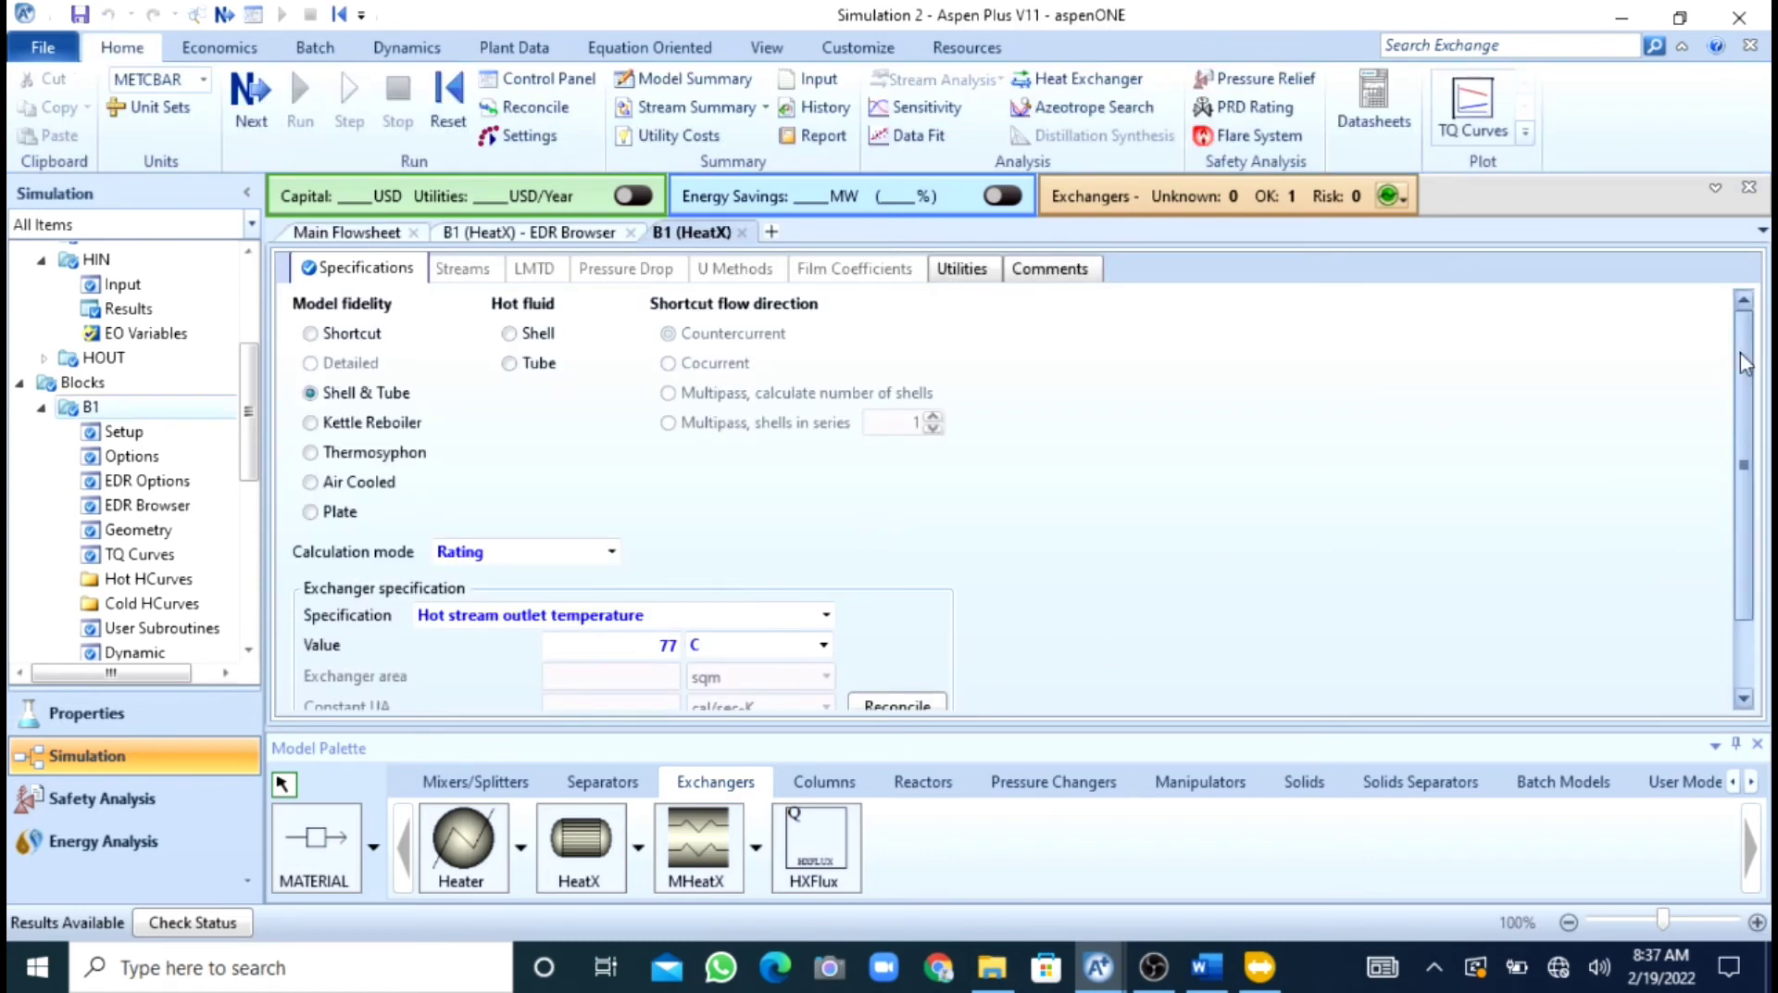
scroll(1744, 363, down, 3)
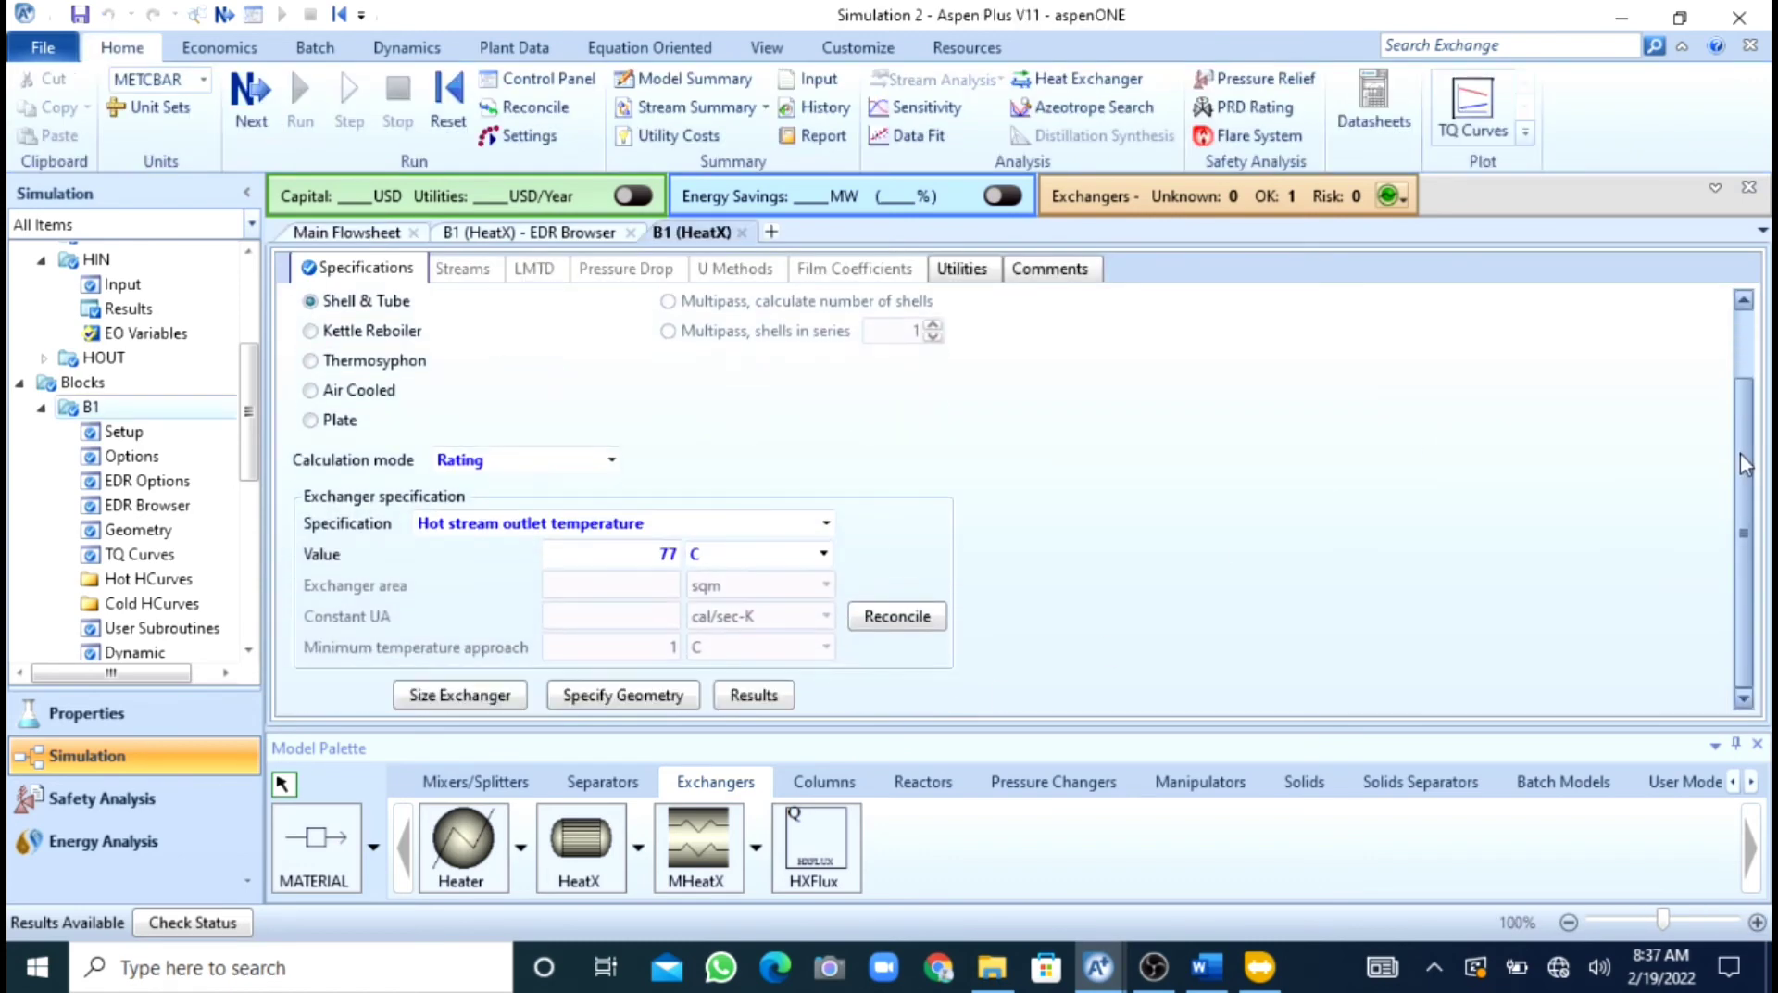
click(774, 694)
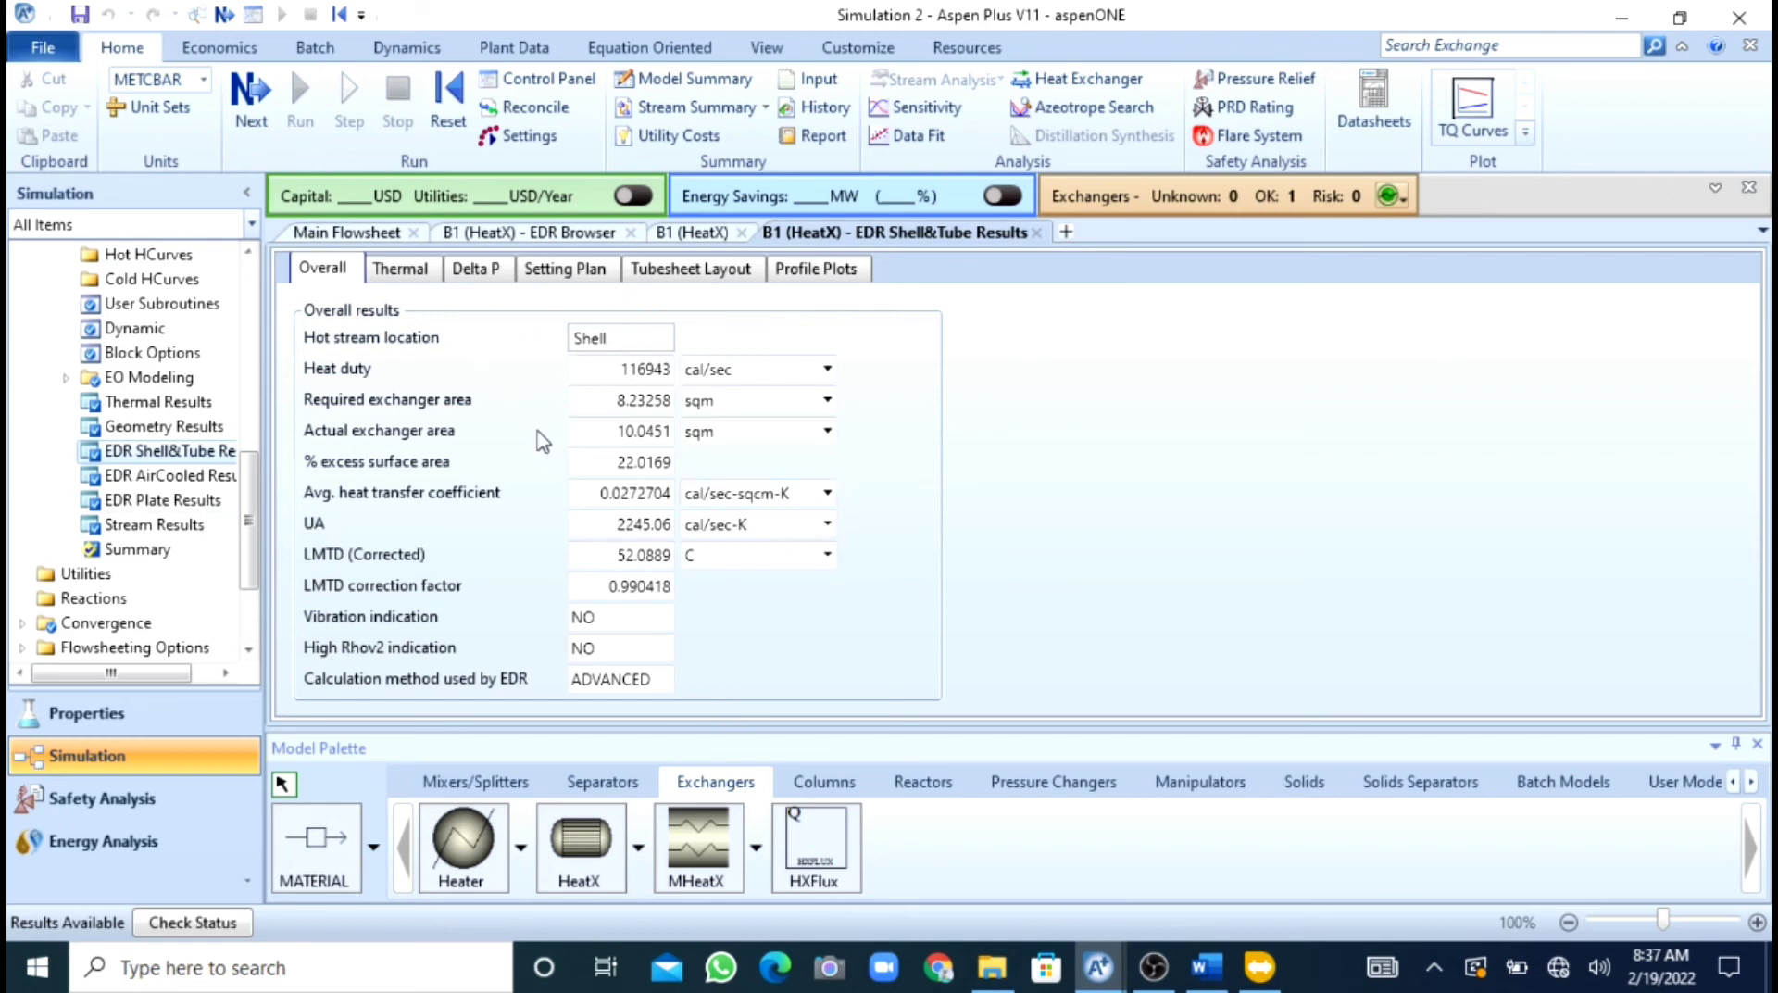
Return to the main flowsheet and examine the inlet and outlet stream conditions around exchanger B1.
click(382, 235)
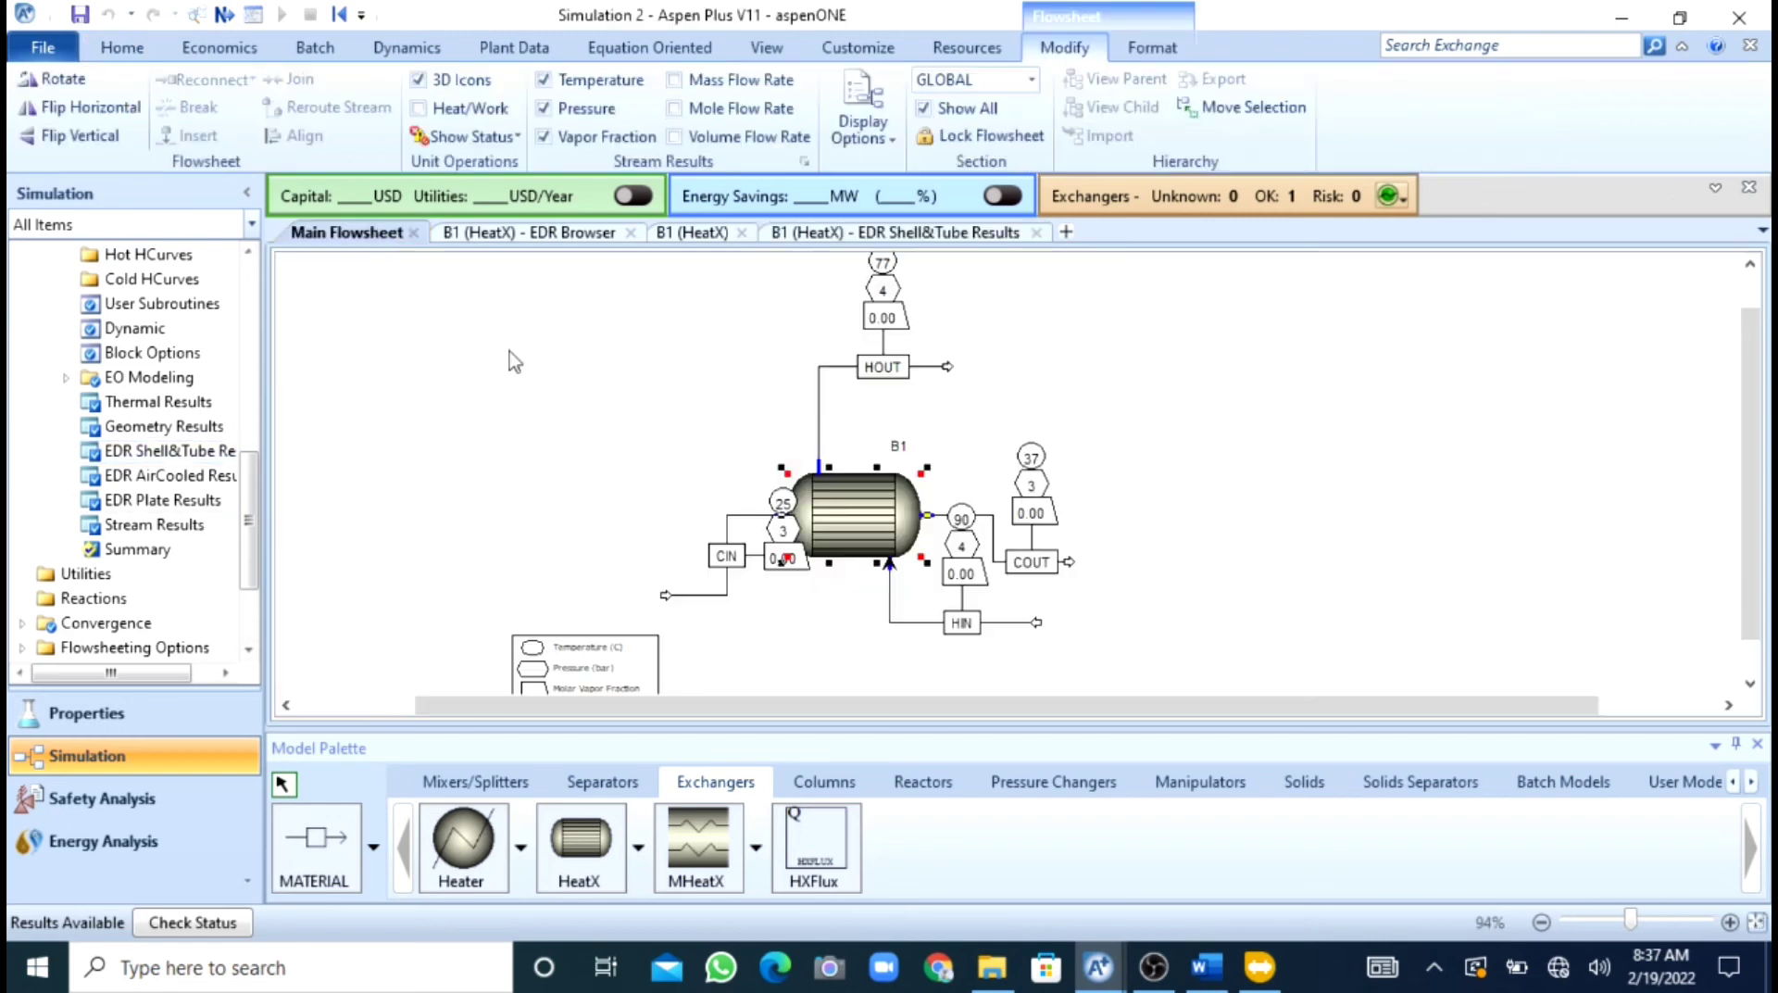
click(1216, 480)
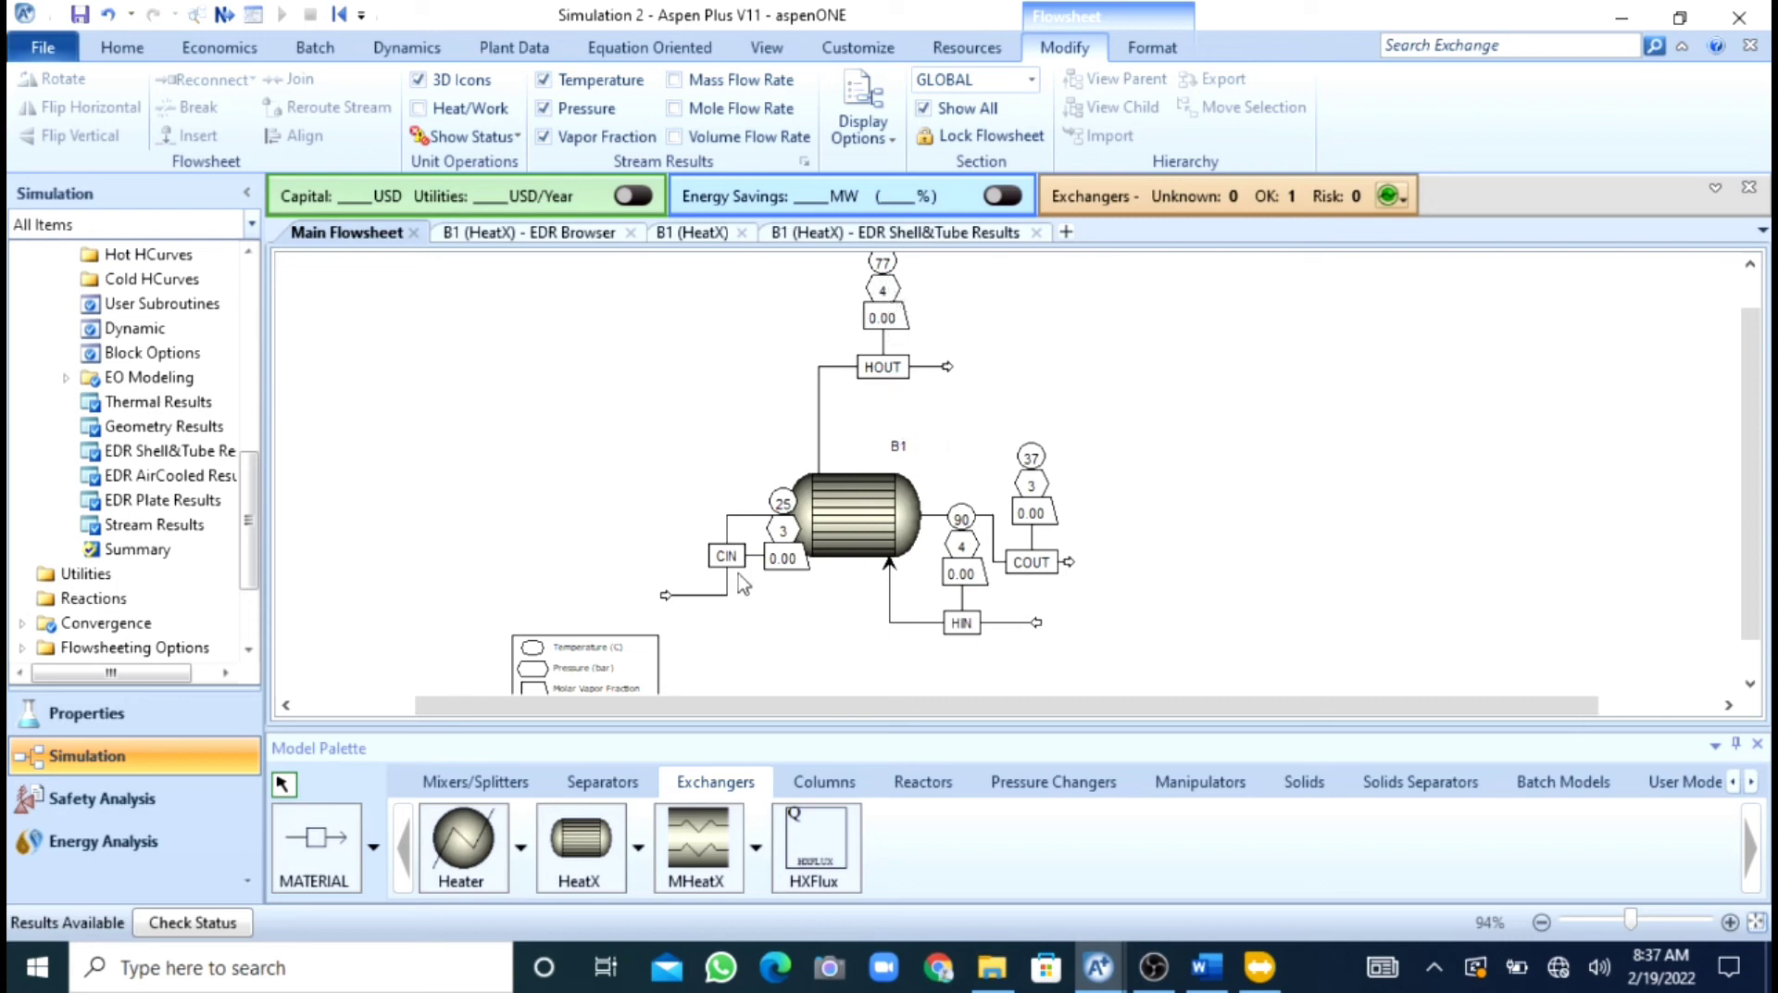
click(887, 529)
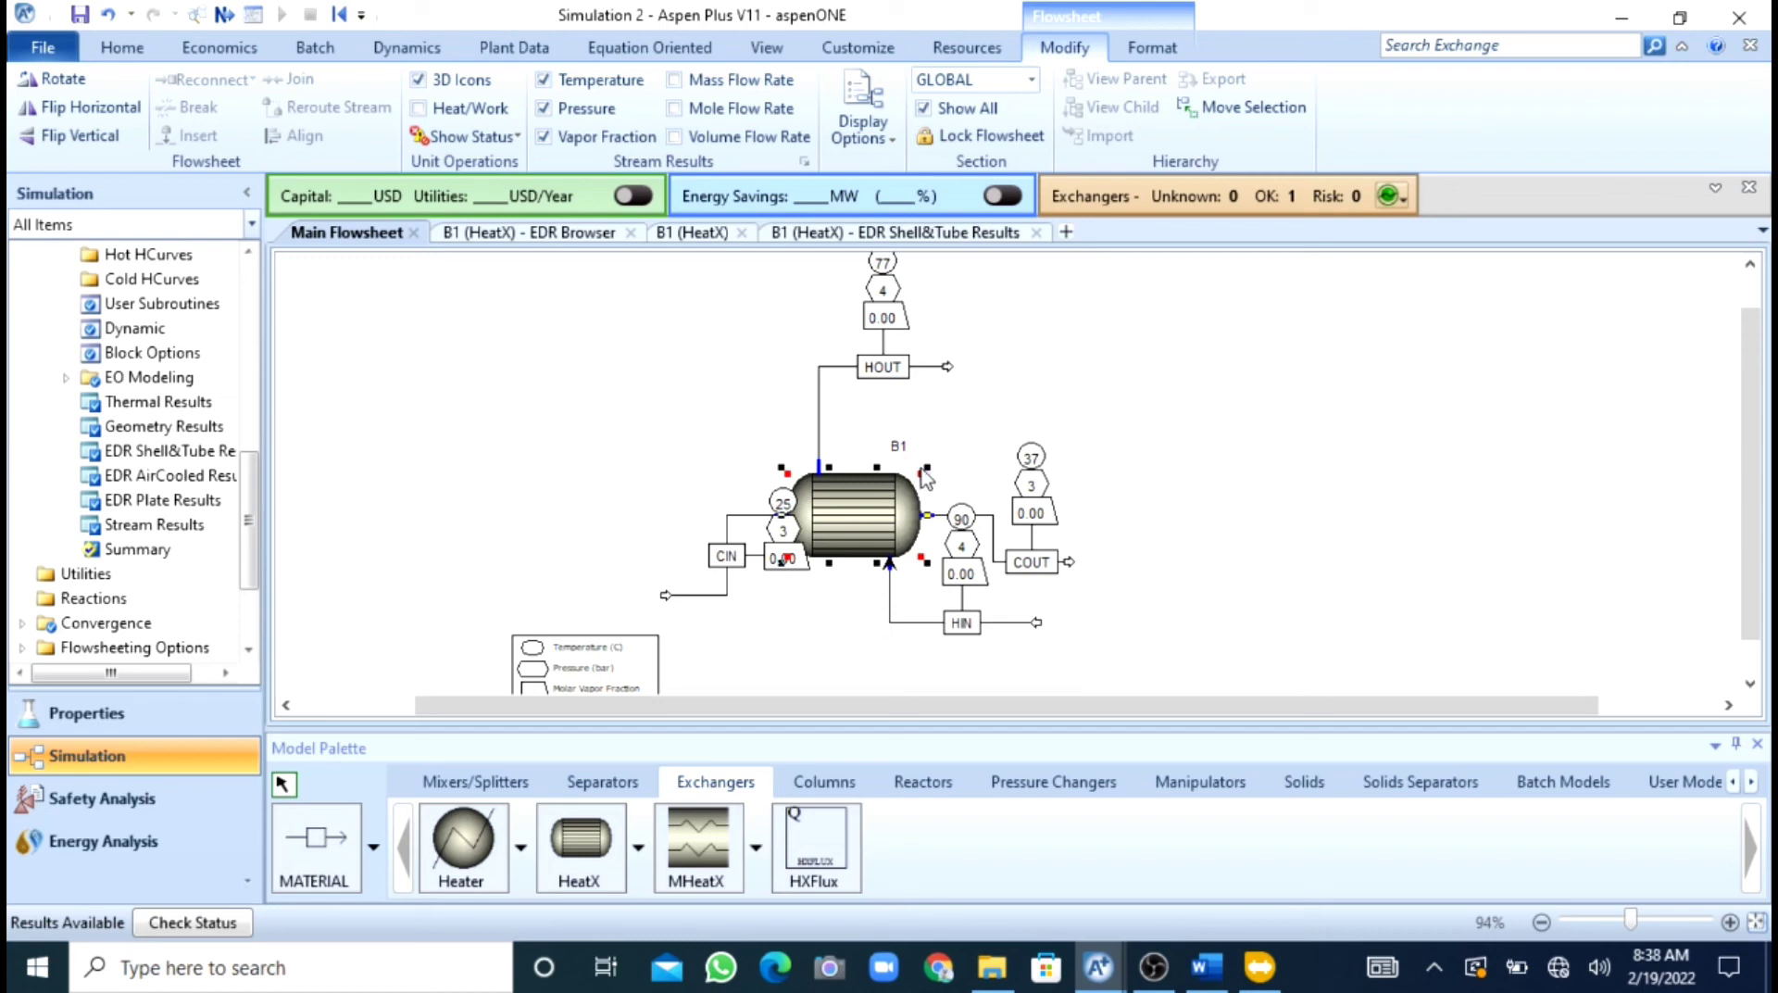
Enlarge the B1 exchanger icon on the flowsheet and move the COUT, HIN and CIN stream ends farther away from it.
drag(924, 473, 954, 457)
click(1166, 458)
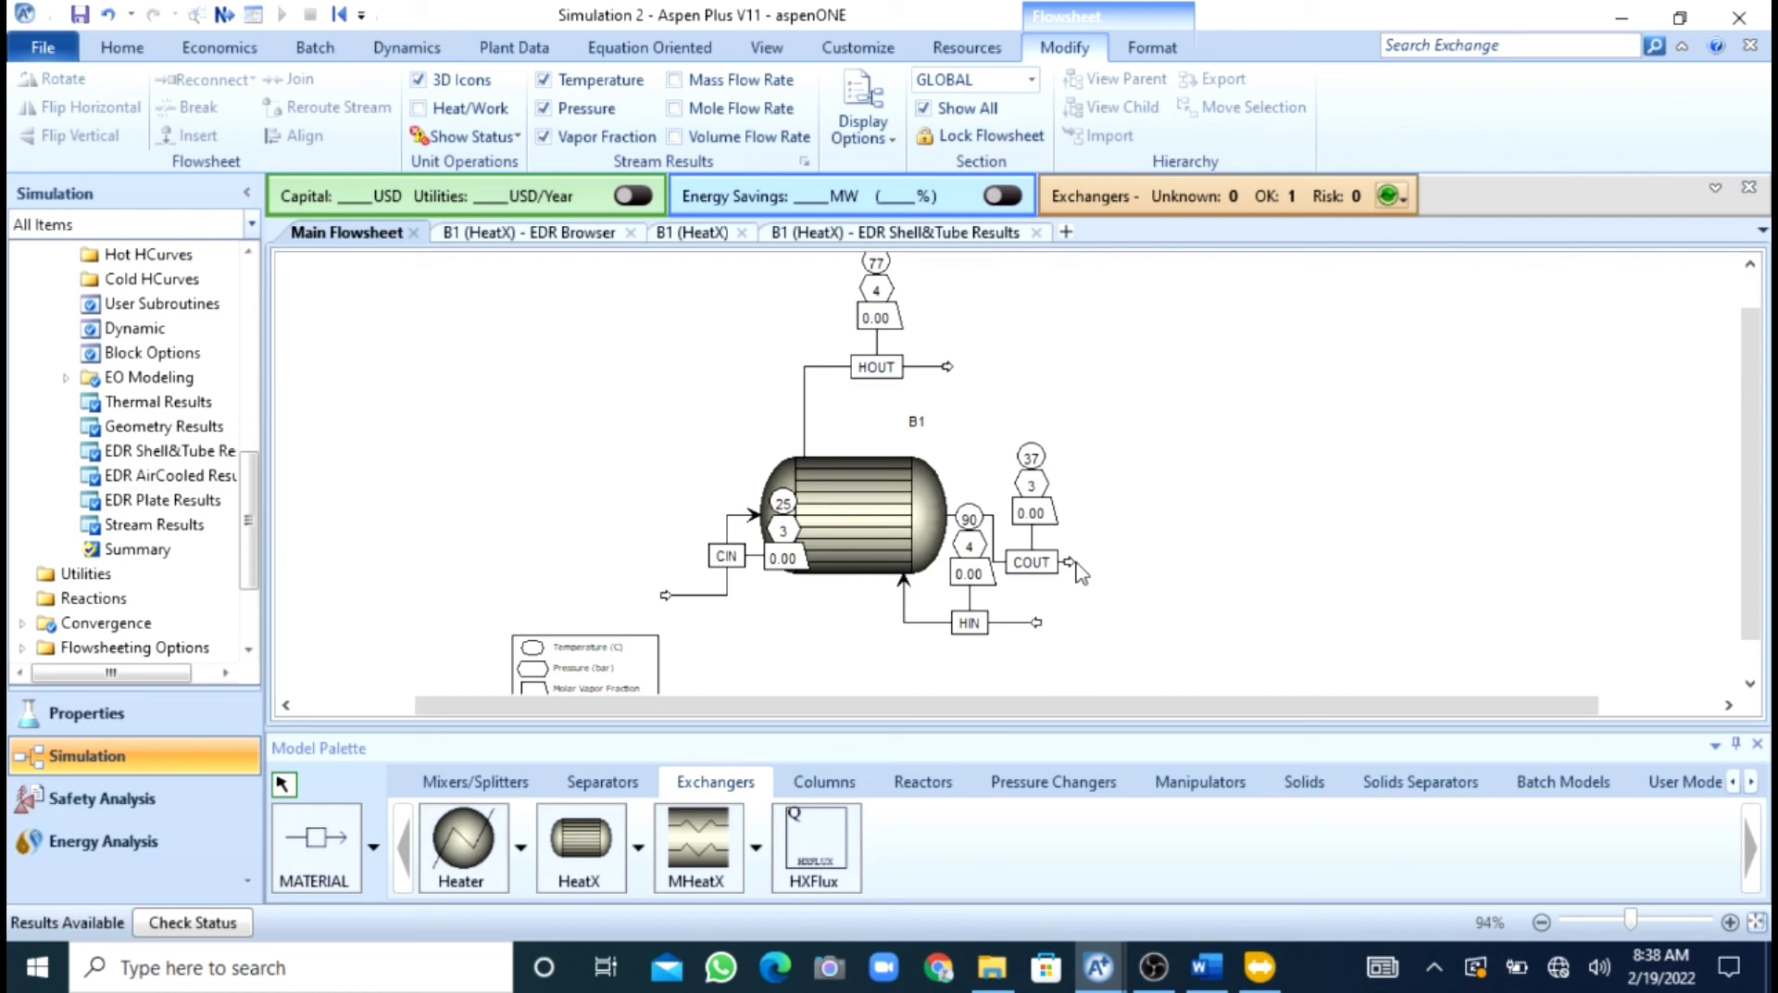
drag(1070, 562, 1231, 488)
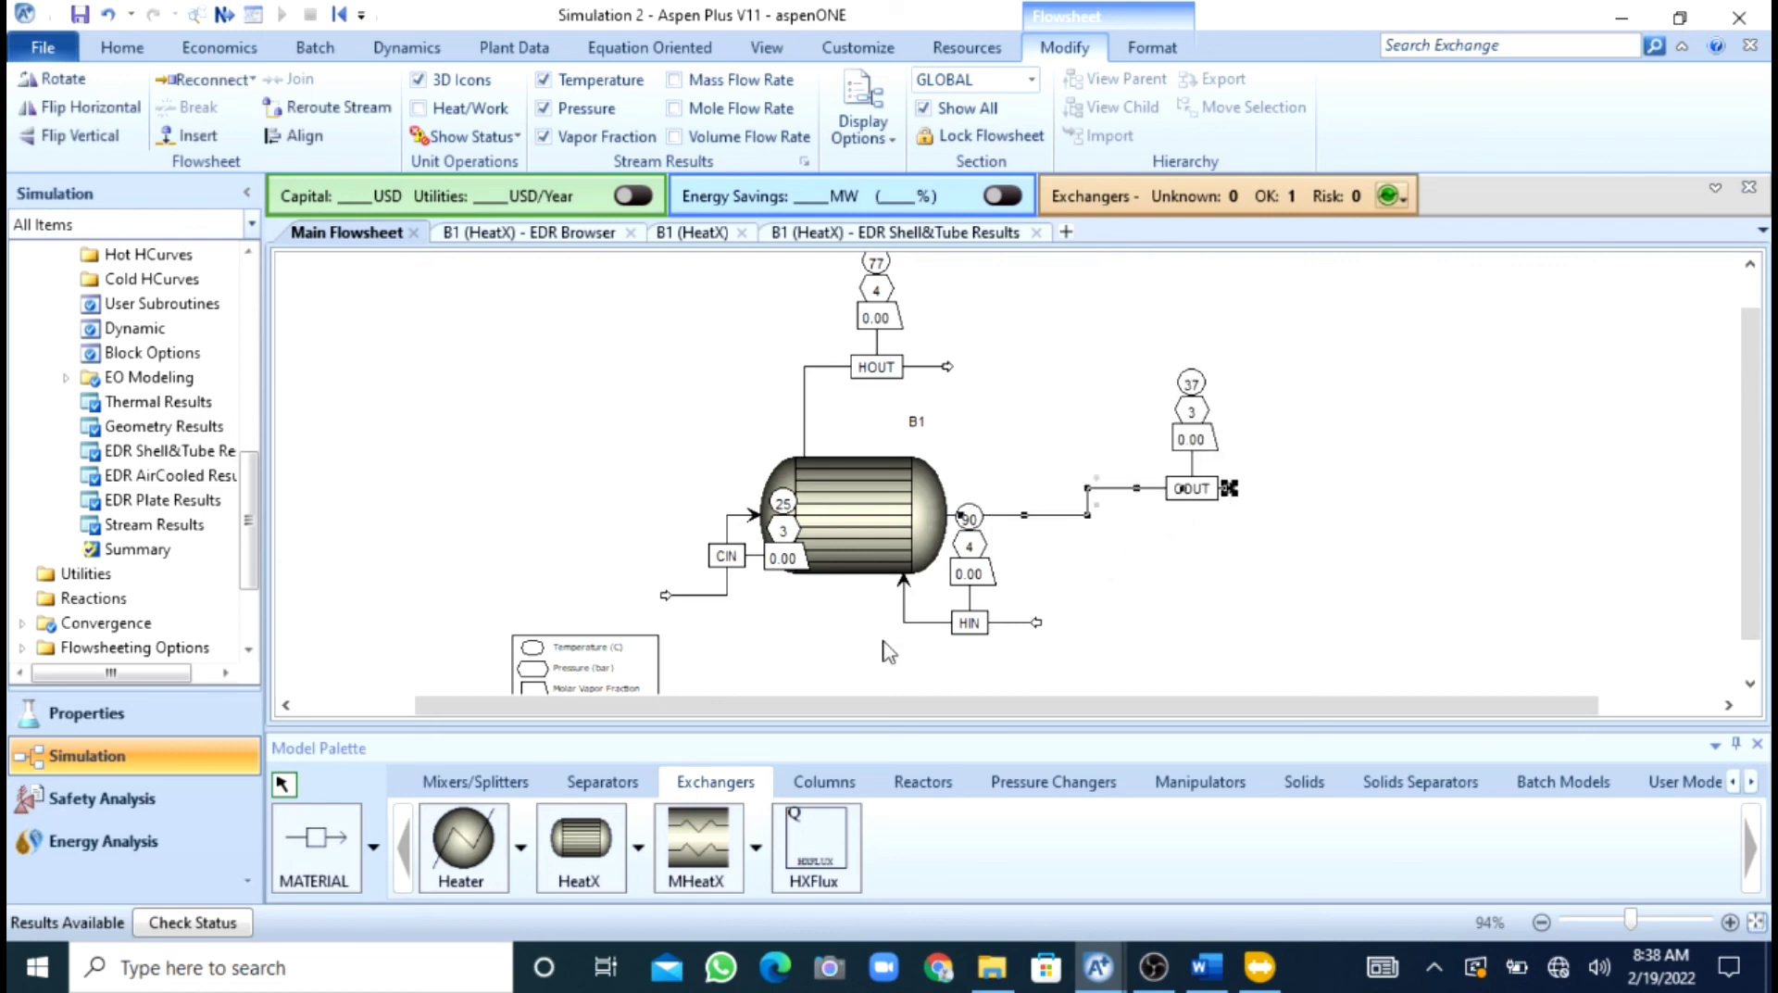
drag(1037, 624, 1035, 662)
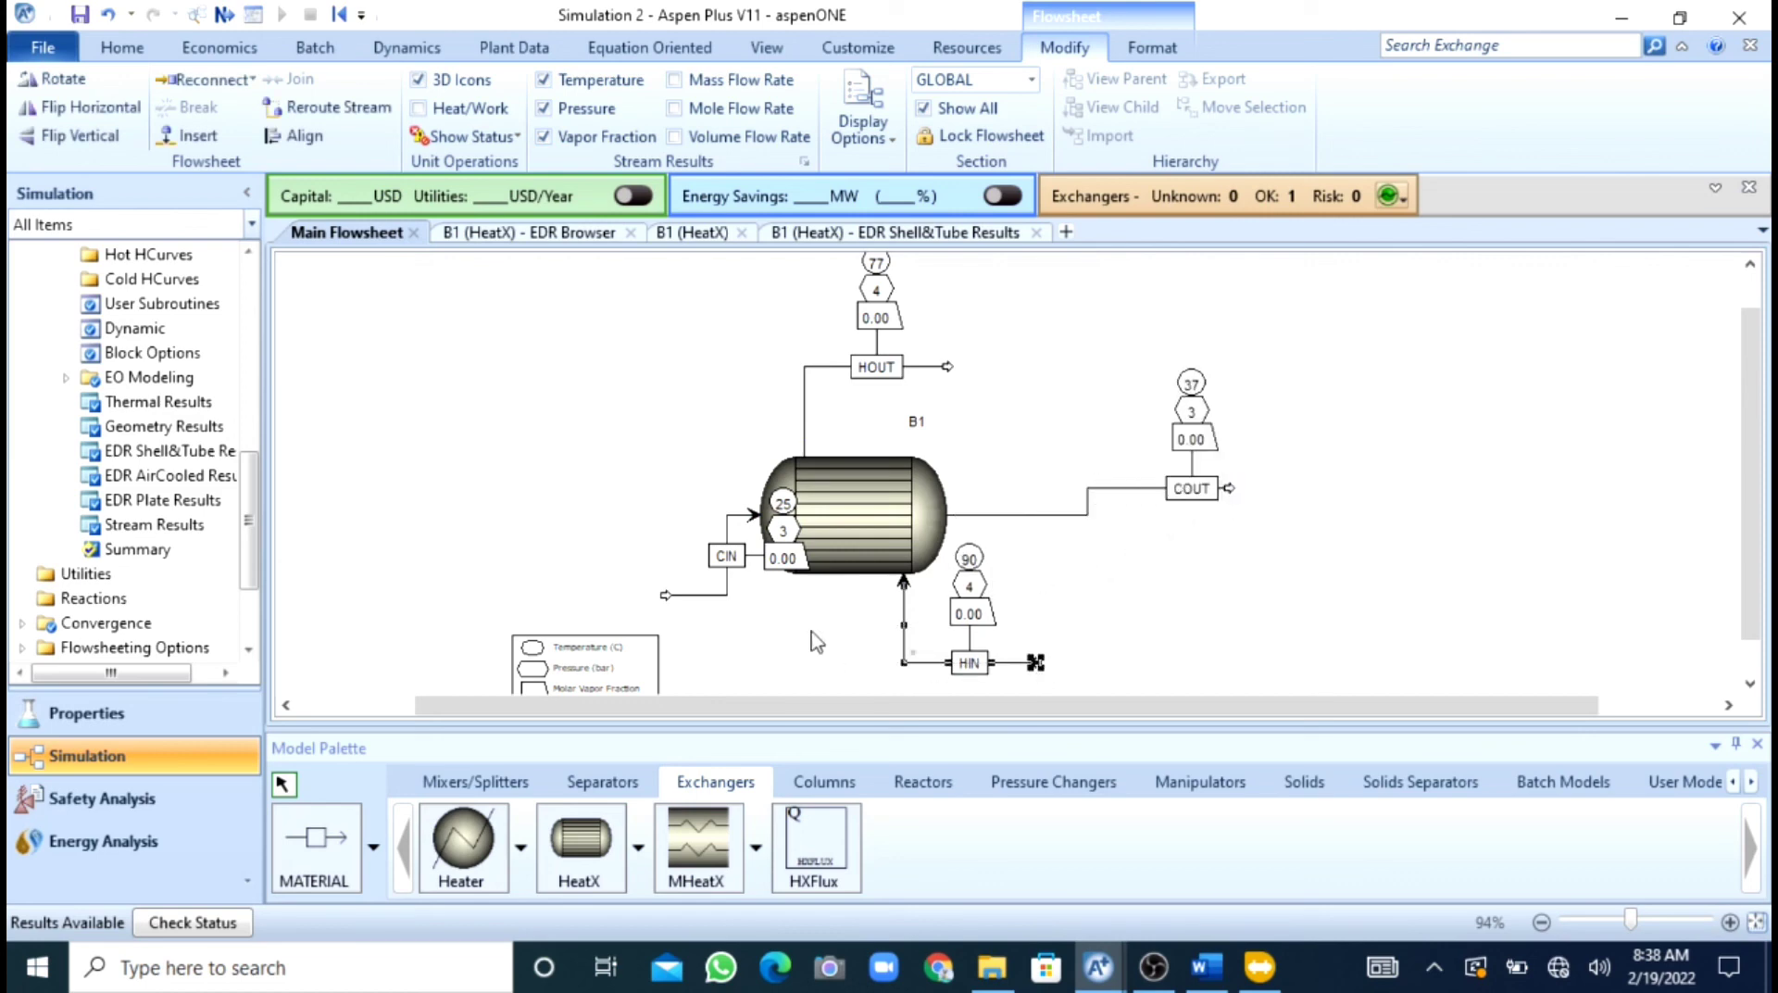
drag(665, 597, 458, 527)
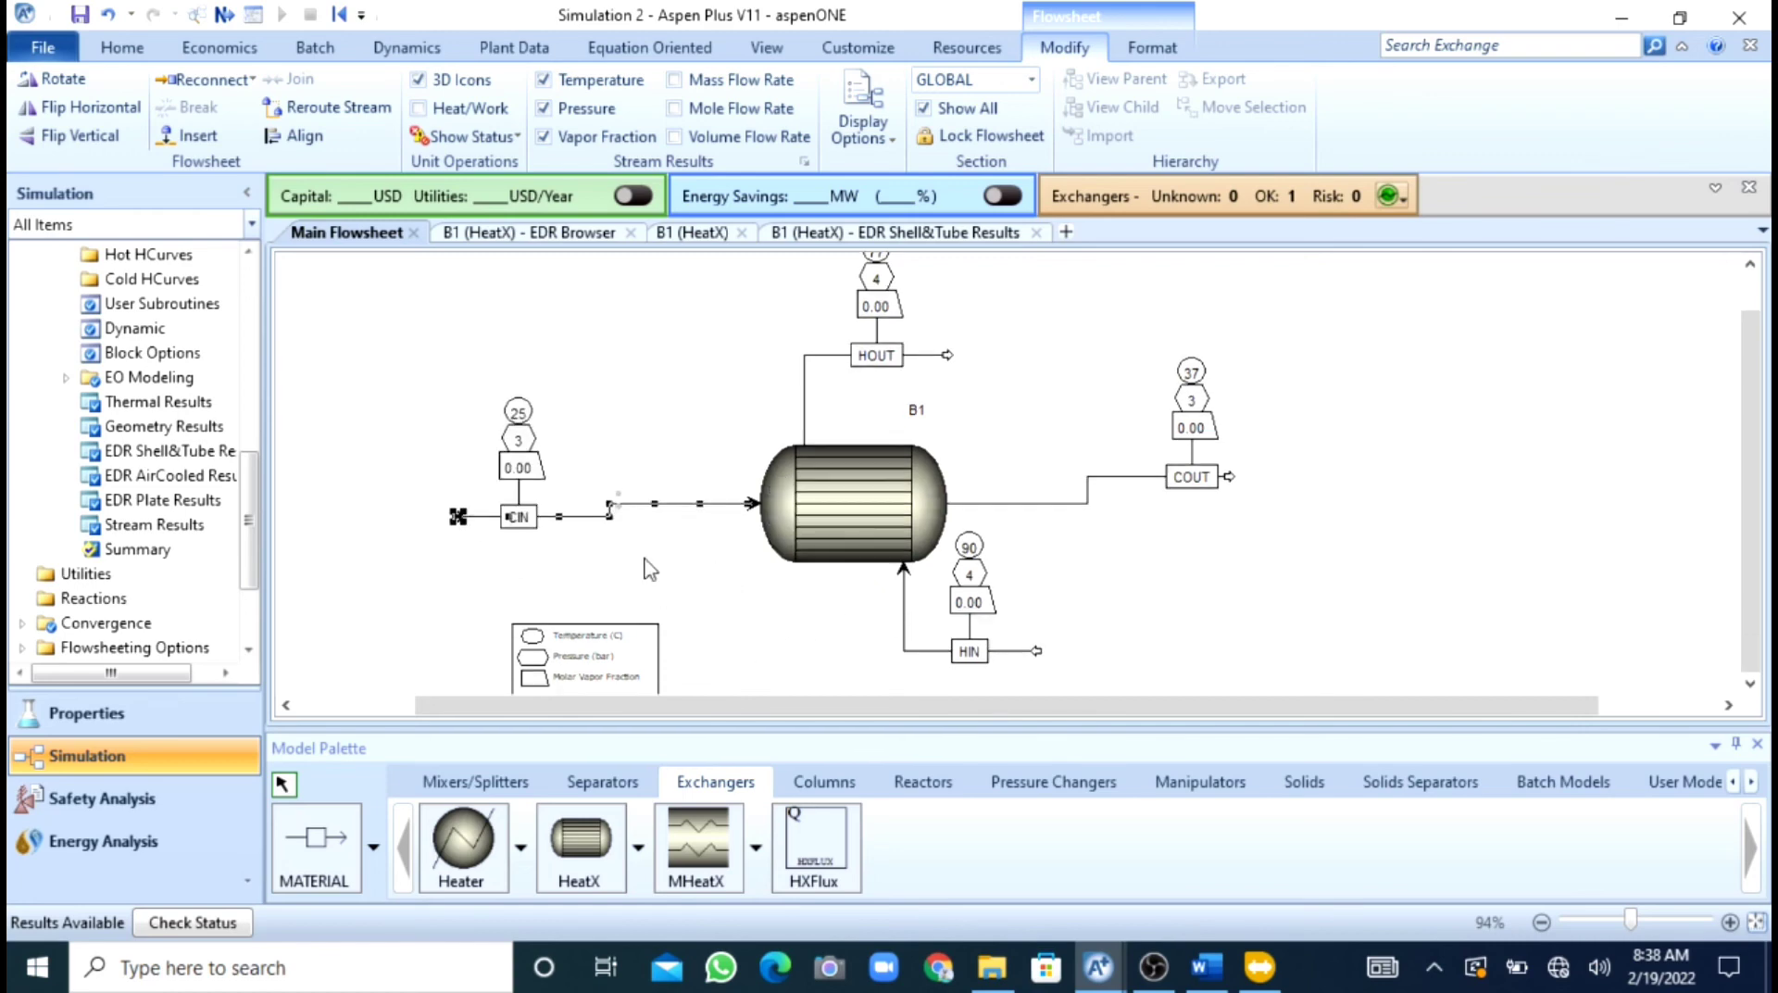
Open the setup specifications of block B1 from the flowsheet and change the calculation mode to Simulation.
drag(252, 536, 252, 443)
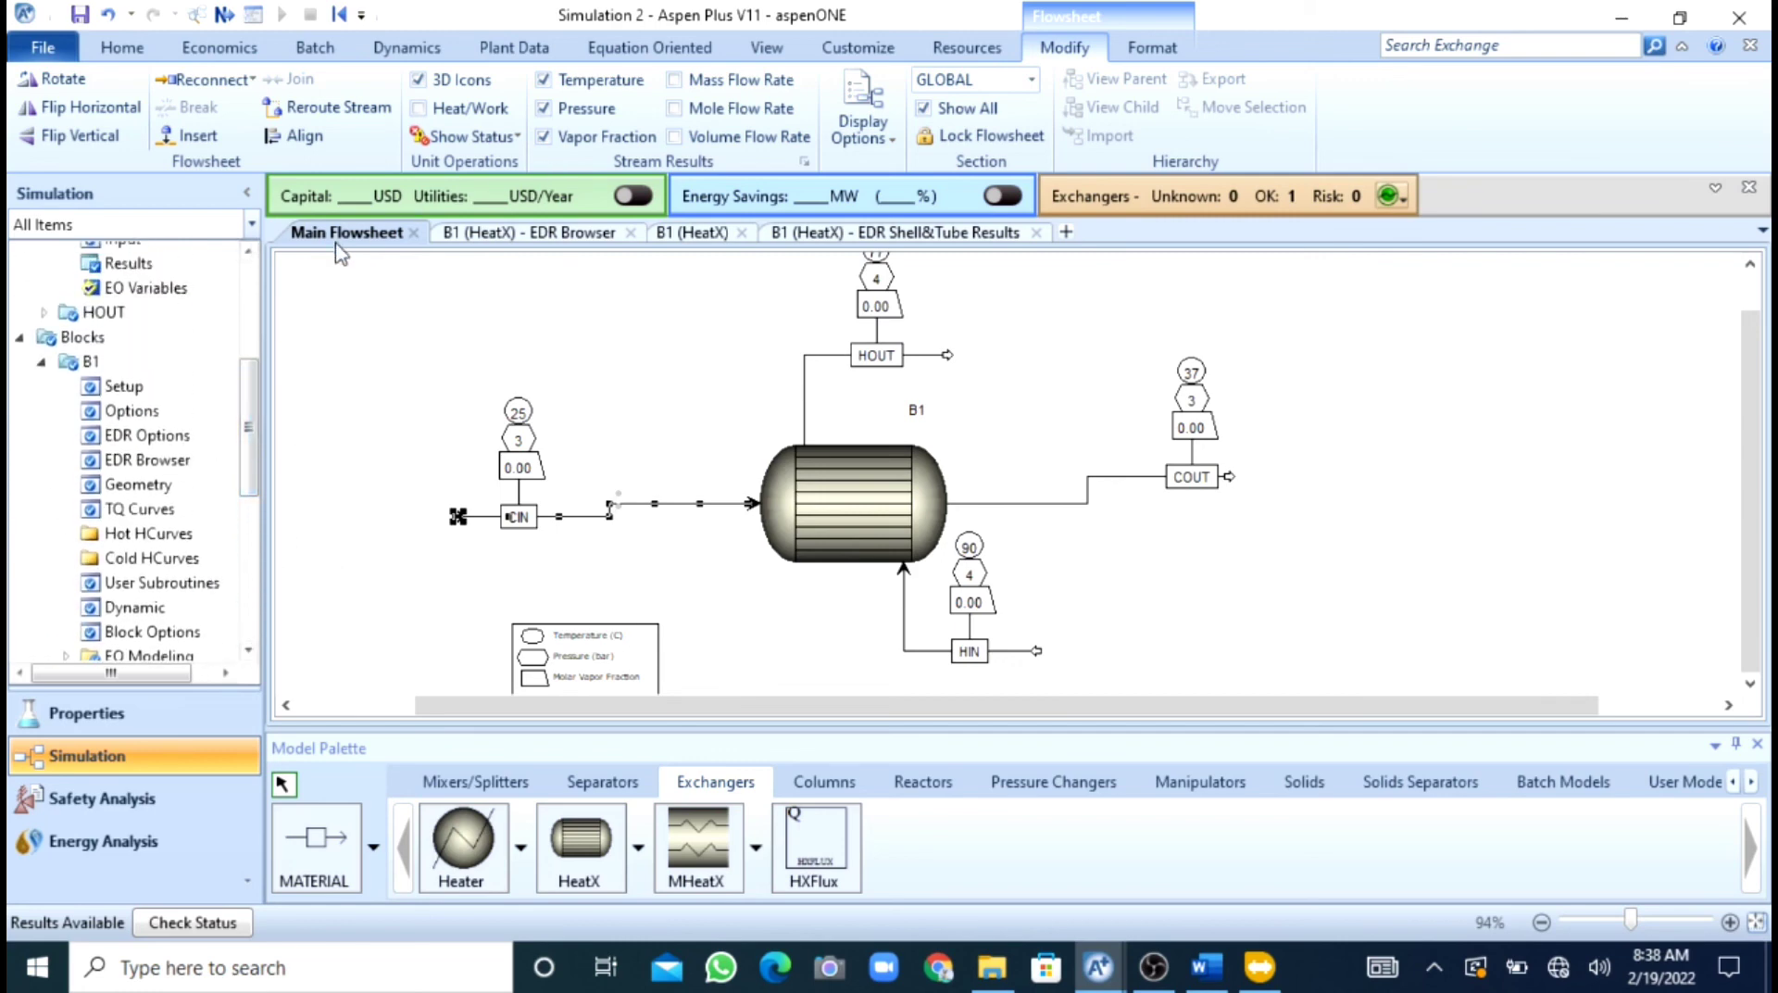
double_click(836, 516)
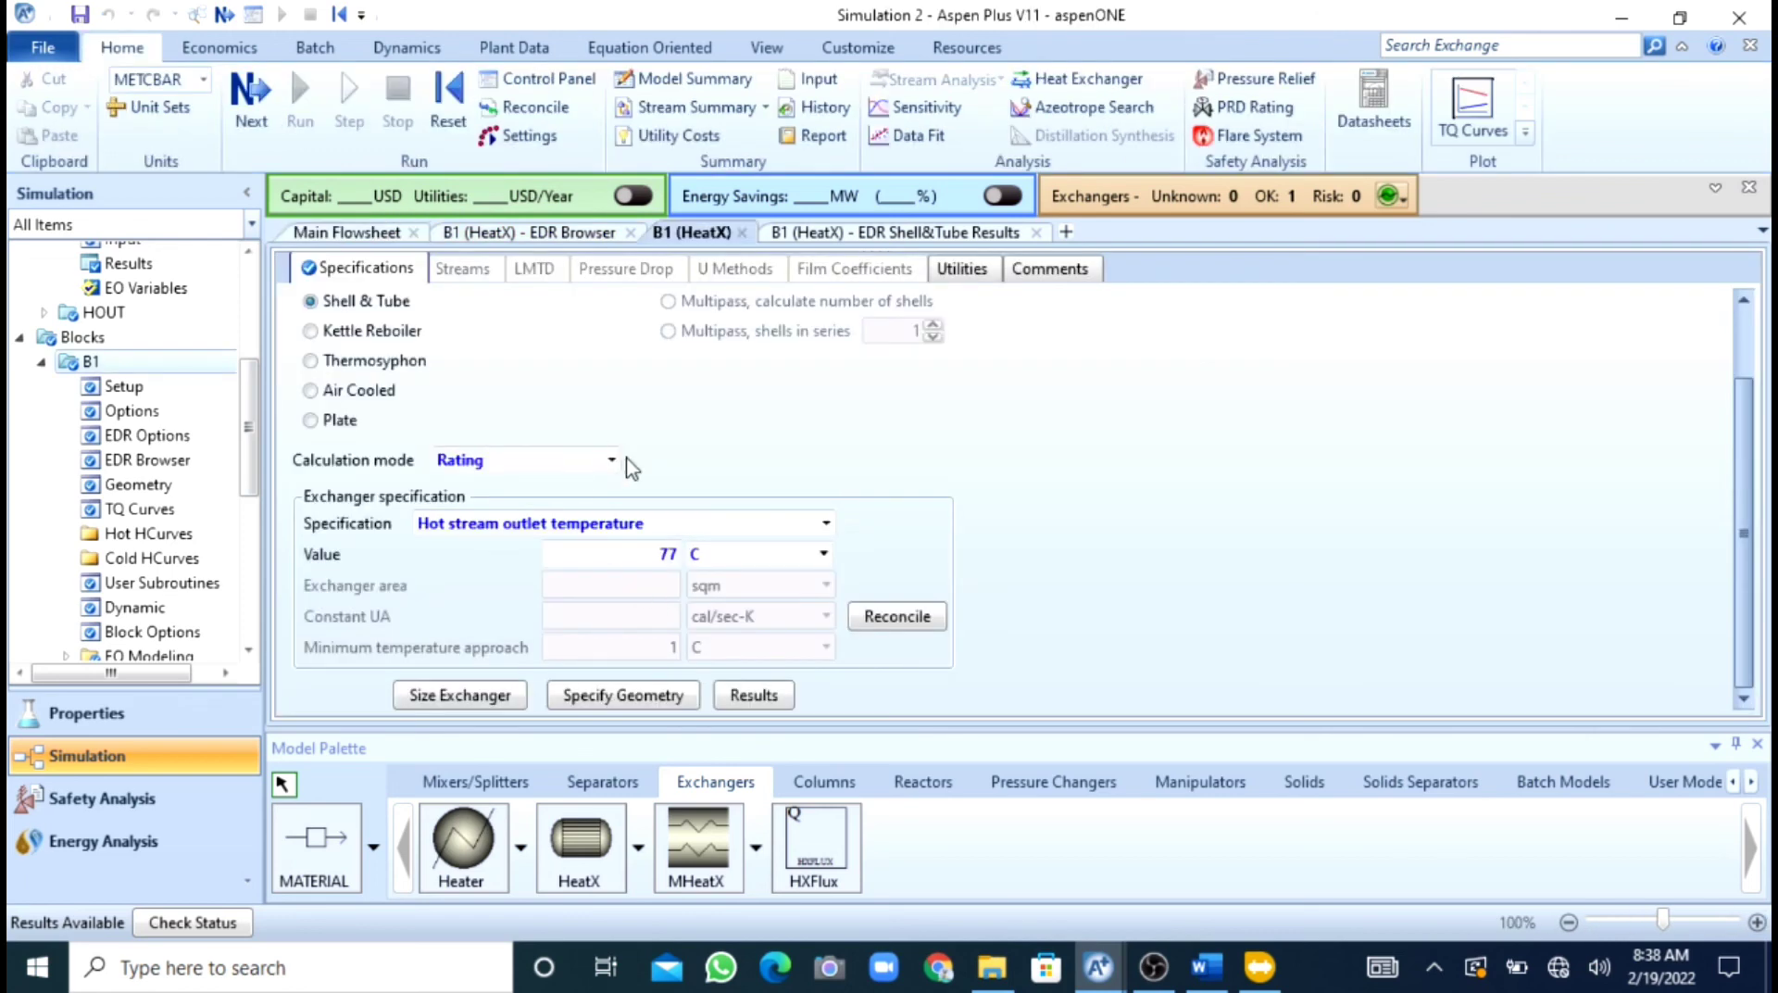
click(612, 459)
click(612, 459)
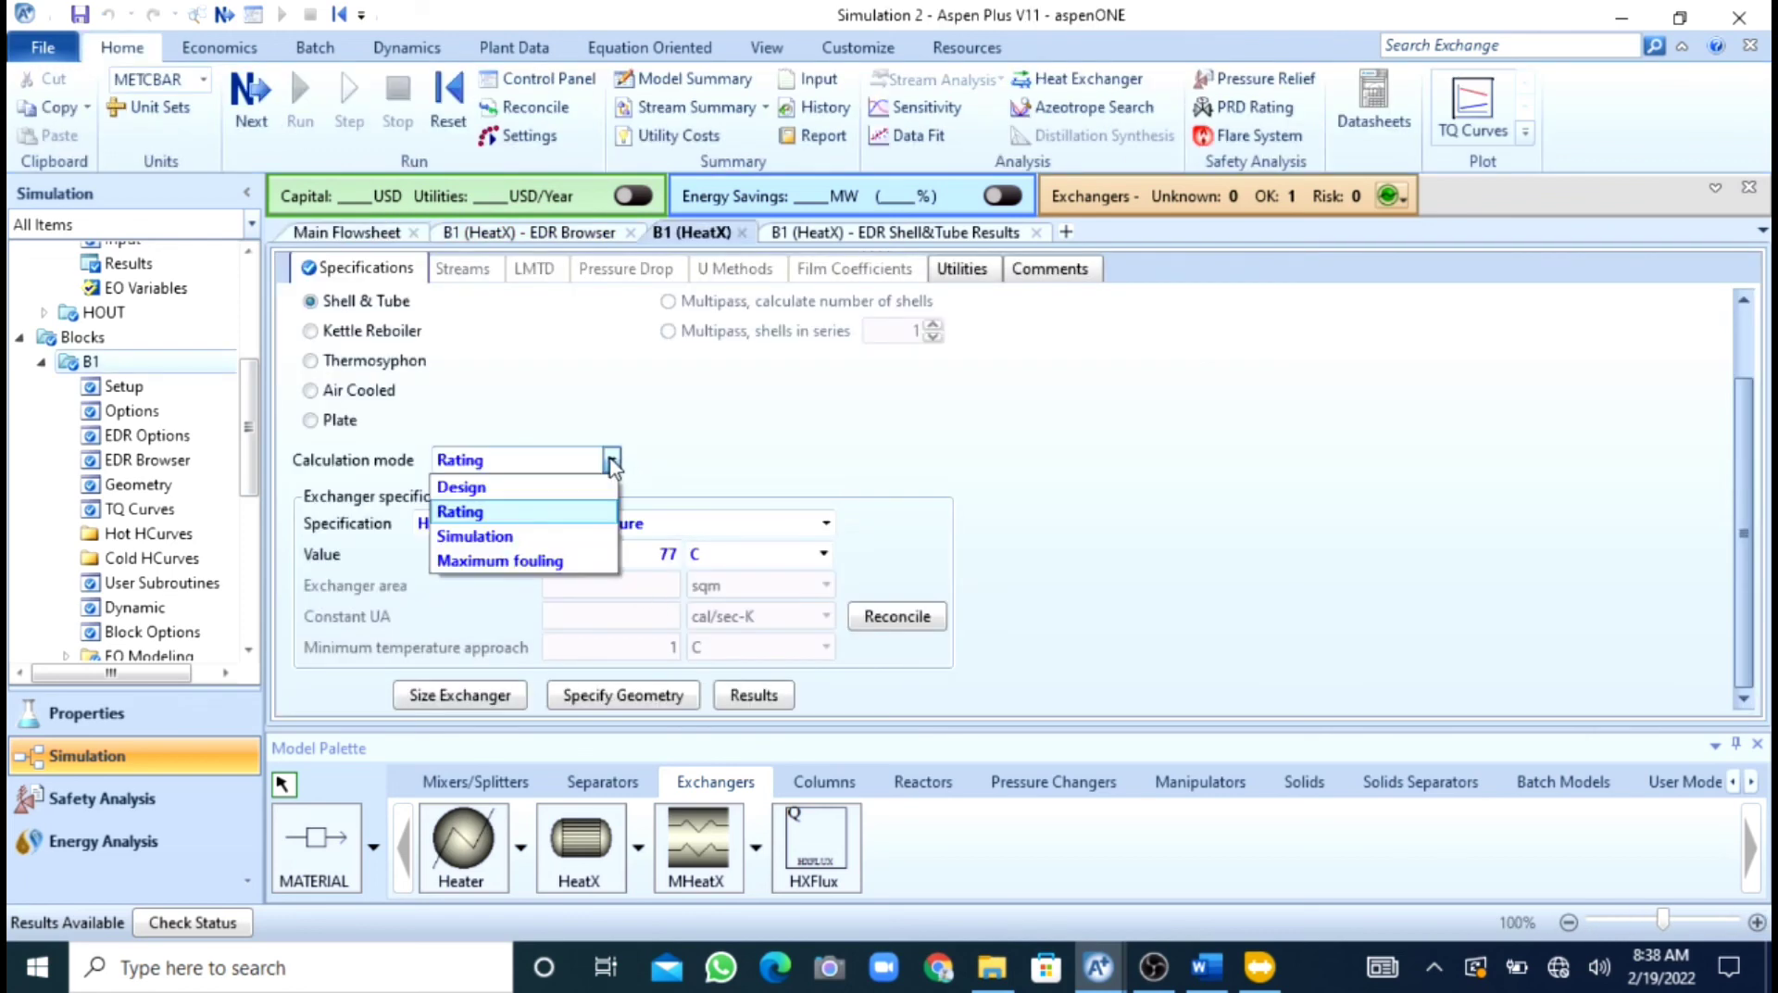
click(506, 537)
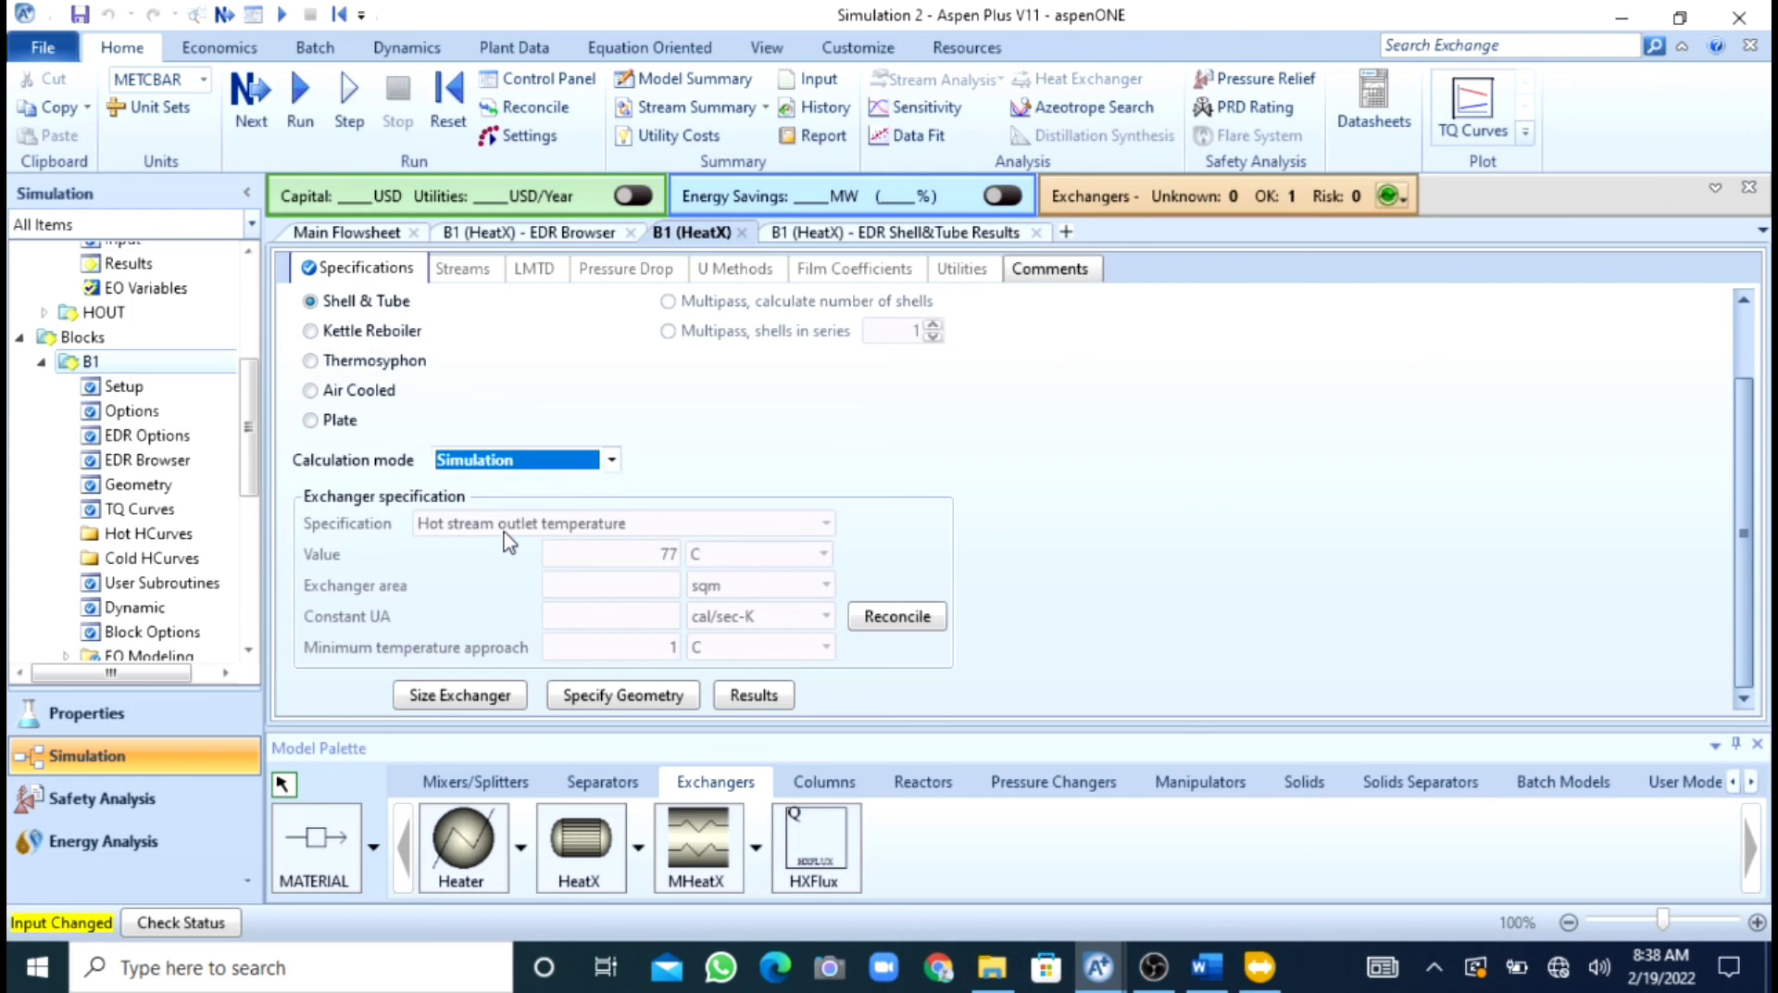
Run the simulation and return to the main flowsheet to examine the stream conditions around B1.
click(303, 103)
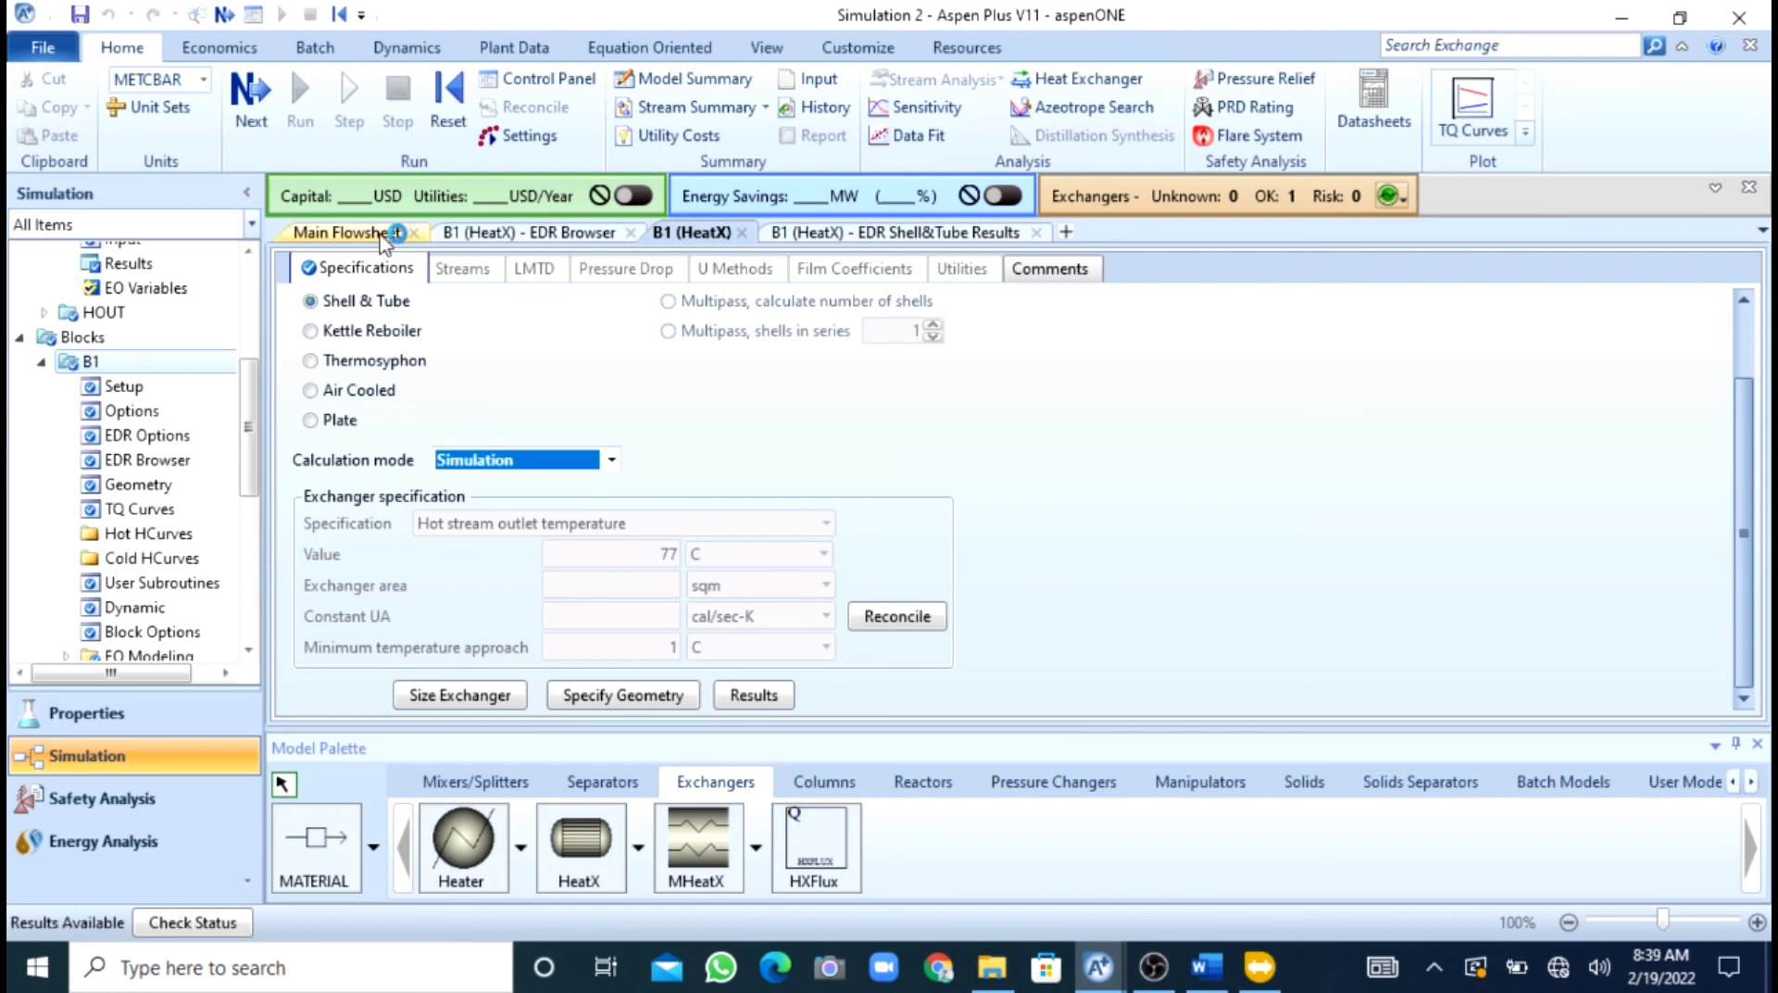
click(384, 236)
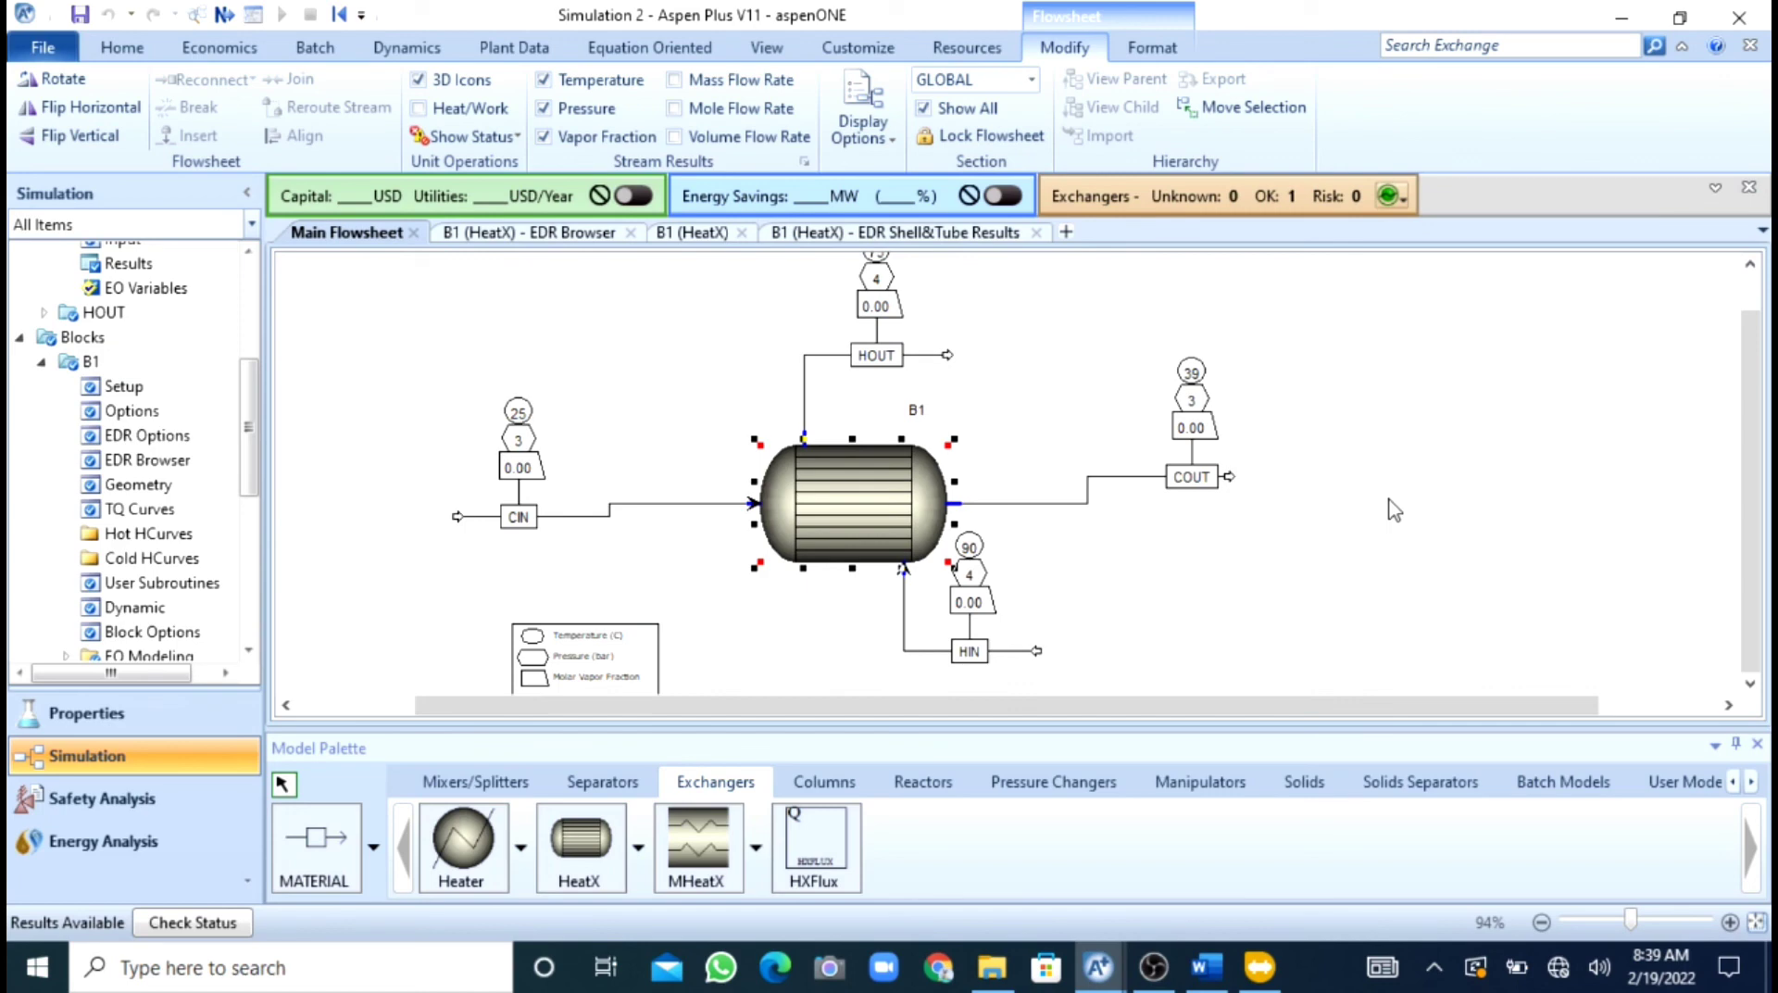
drag(1750, 453, 1748, 431)
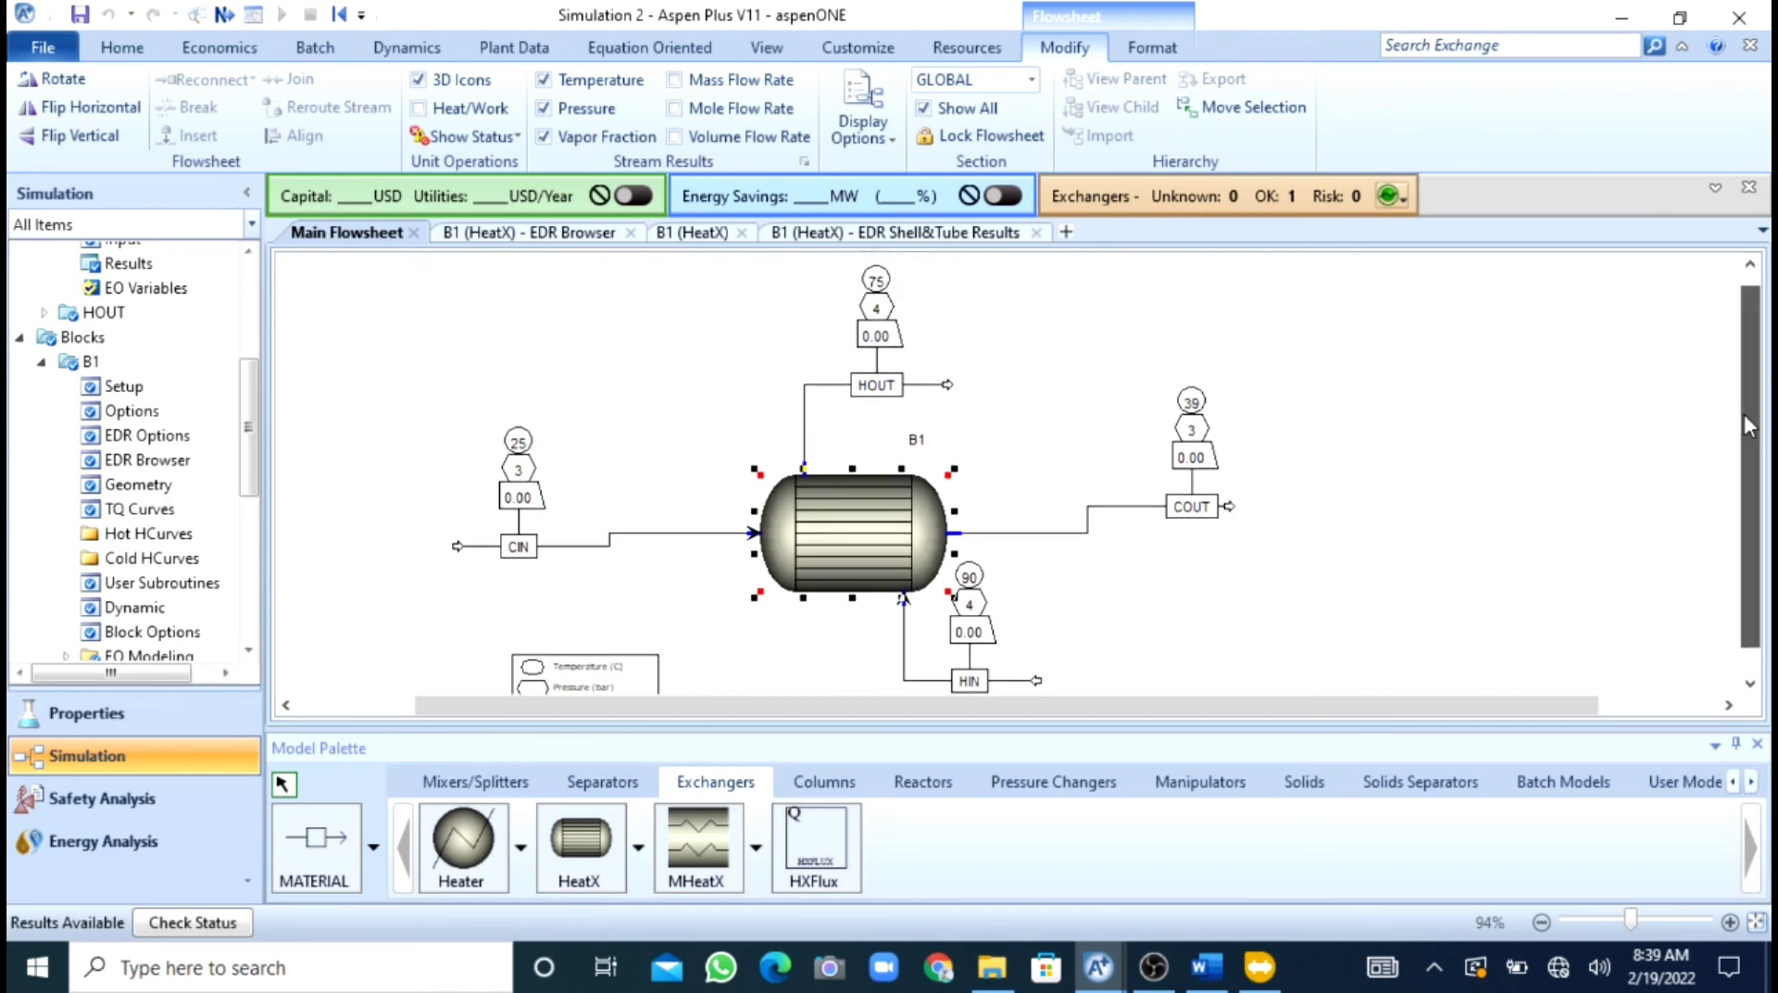